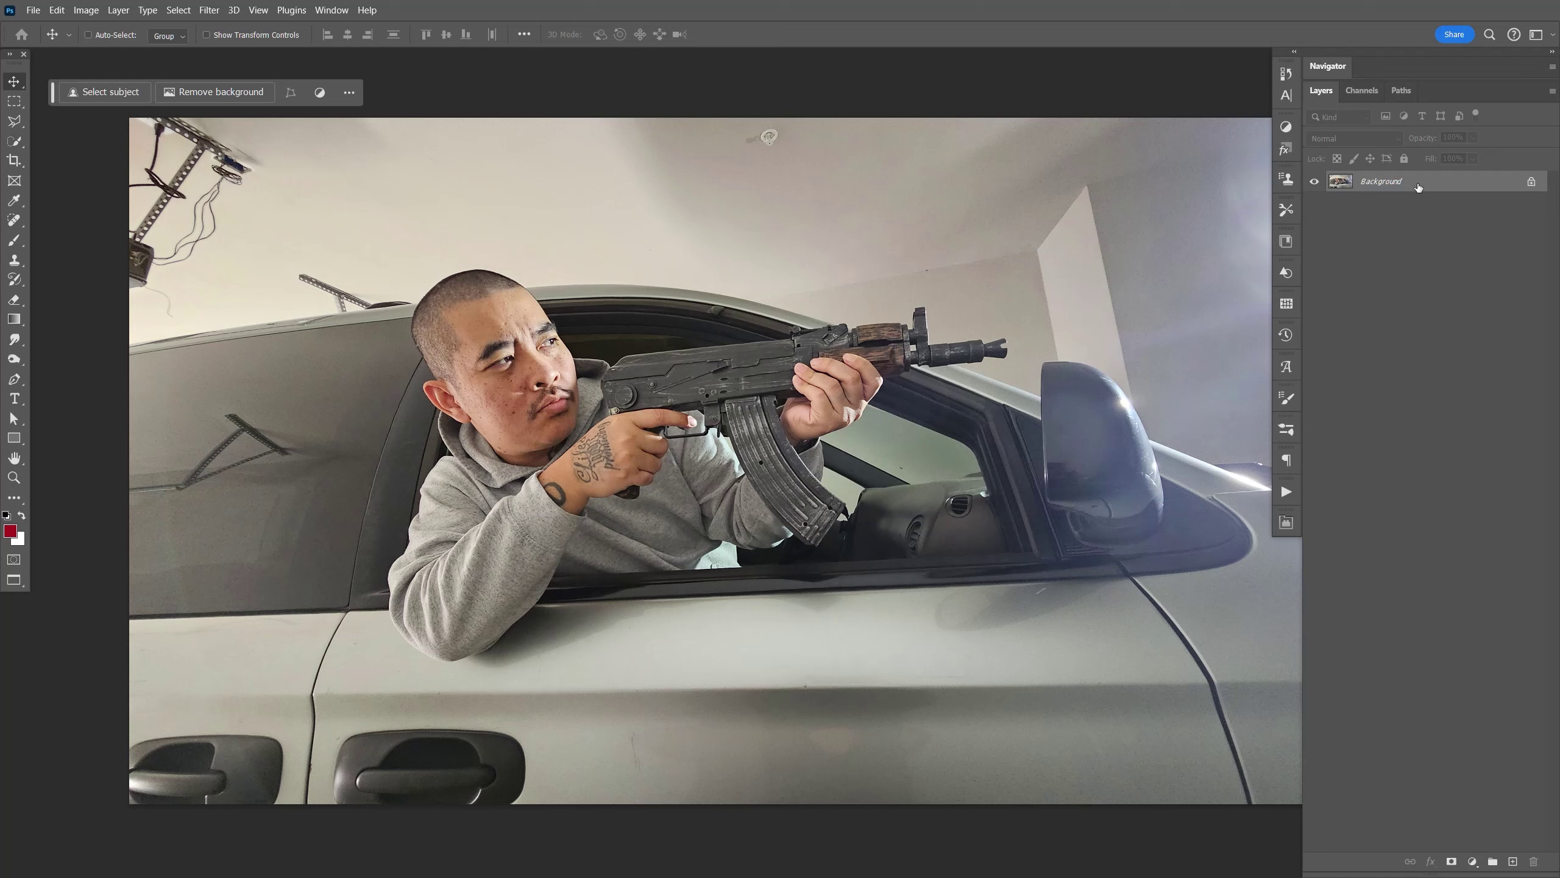
# Step: Replace the locked Background layer with an unlocked copy, and duplicate that copy once
pyautogui.hotkey('ctrl', 'j')
pyautogui.click(1418, 198)
pyautogui.press('Delete')
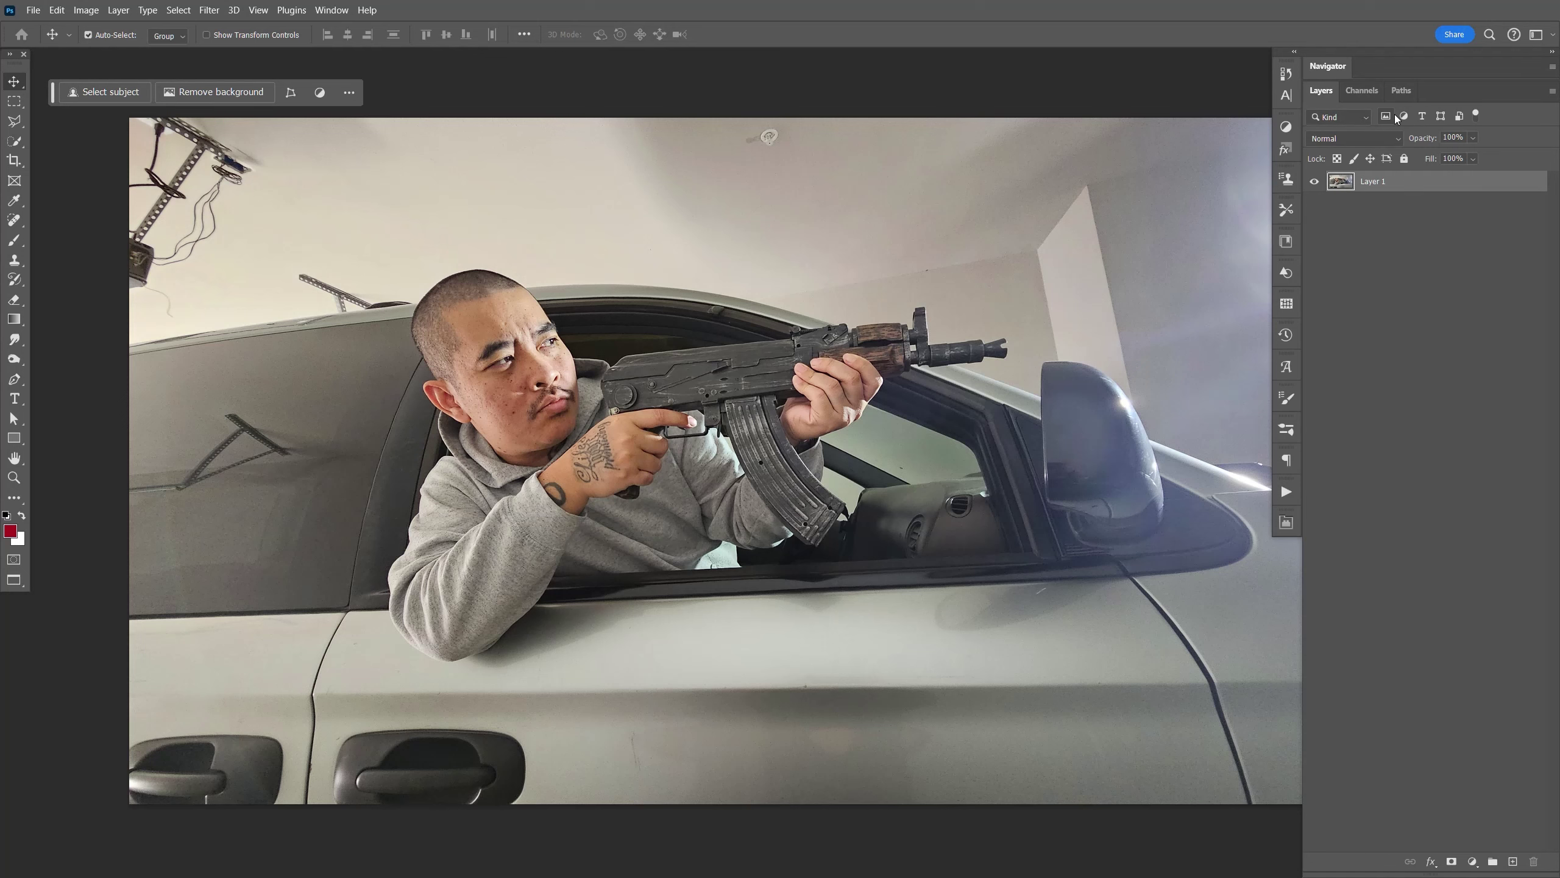
pyautogui.hotkey('ctrl', 'j')
# Step: Group the two photo layers and name the group "main"
pyautogui.keyDown('shift'); pyautogui.click(1422, 201); pyautogui.keyUp('shift')
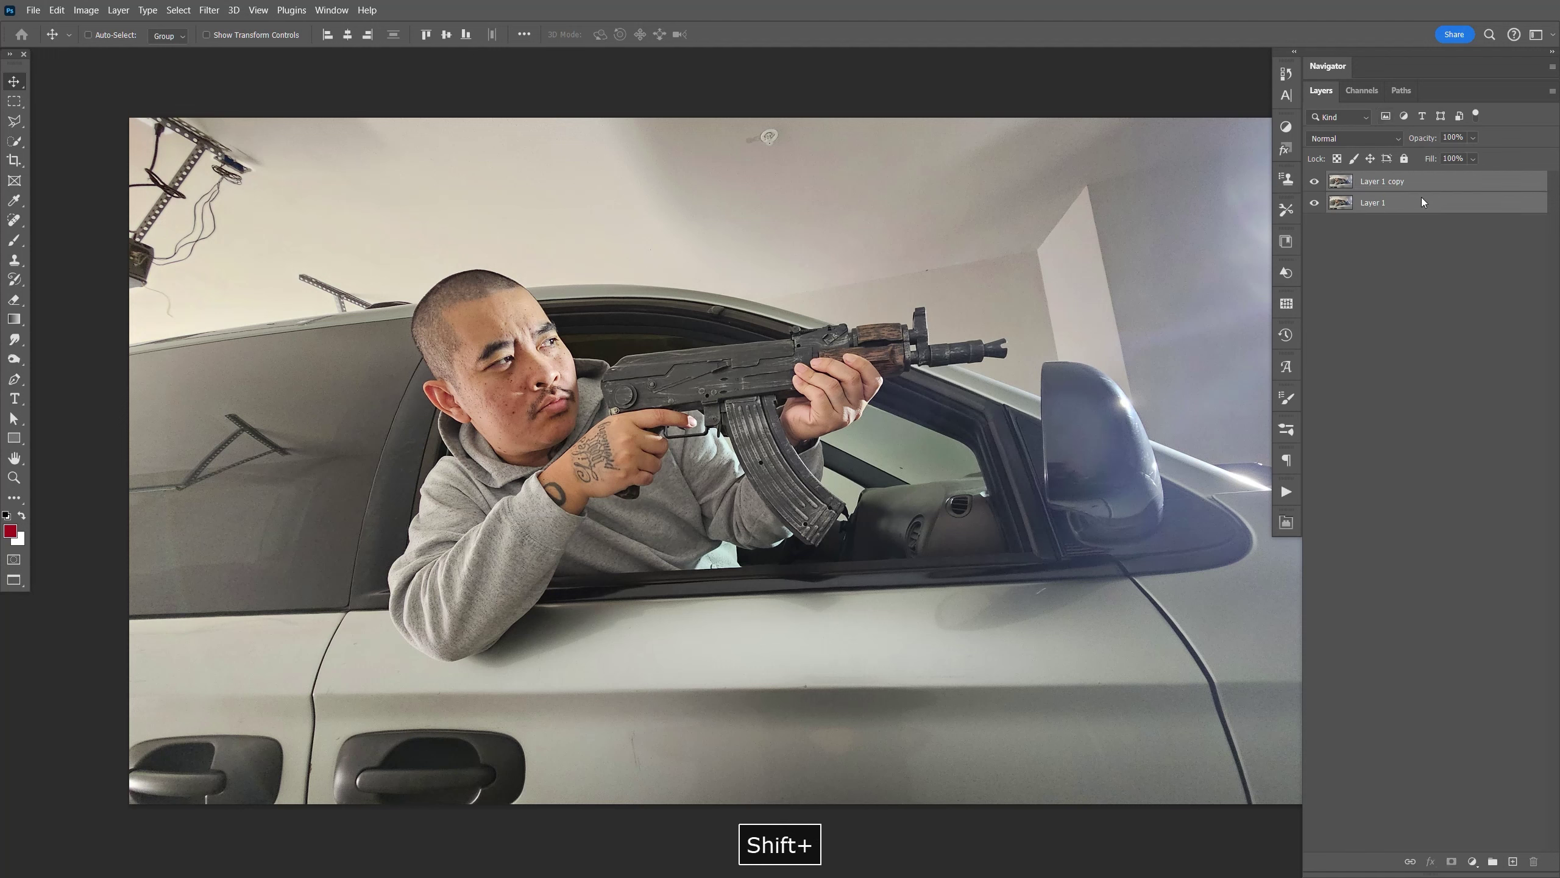
pyautogui.hotkey('ctrl', 'g')
pyautogui.doubleClick(1396, 179)
pyautogui.write('main')
pyautogui.press('Return')
# Step: Rename the lower photo layer in the main group as "master"
pyautogui.click(1332, 181)
pyautogui.click(1386, 222)
pyautogui.write('master')
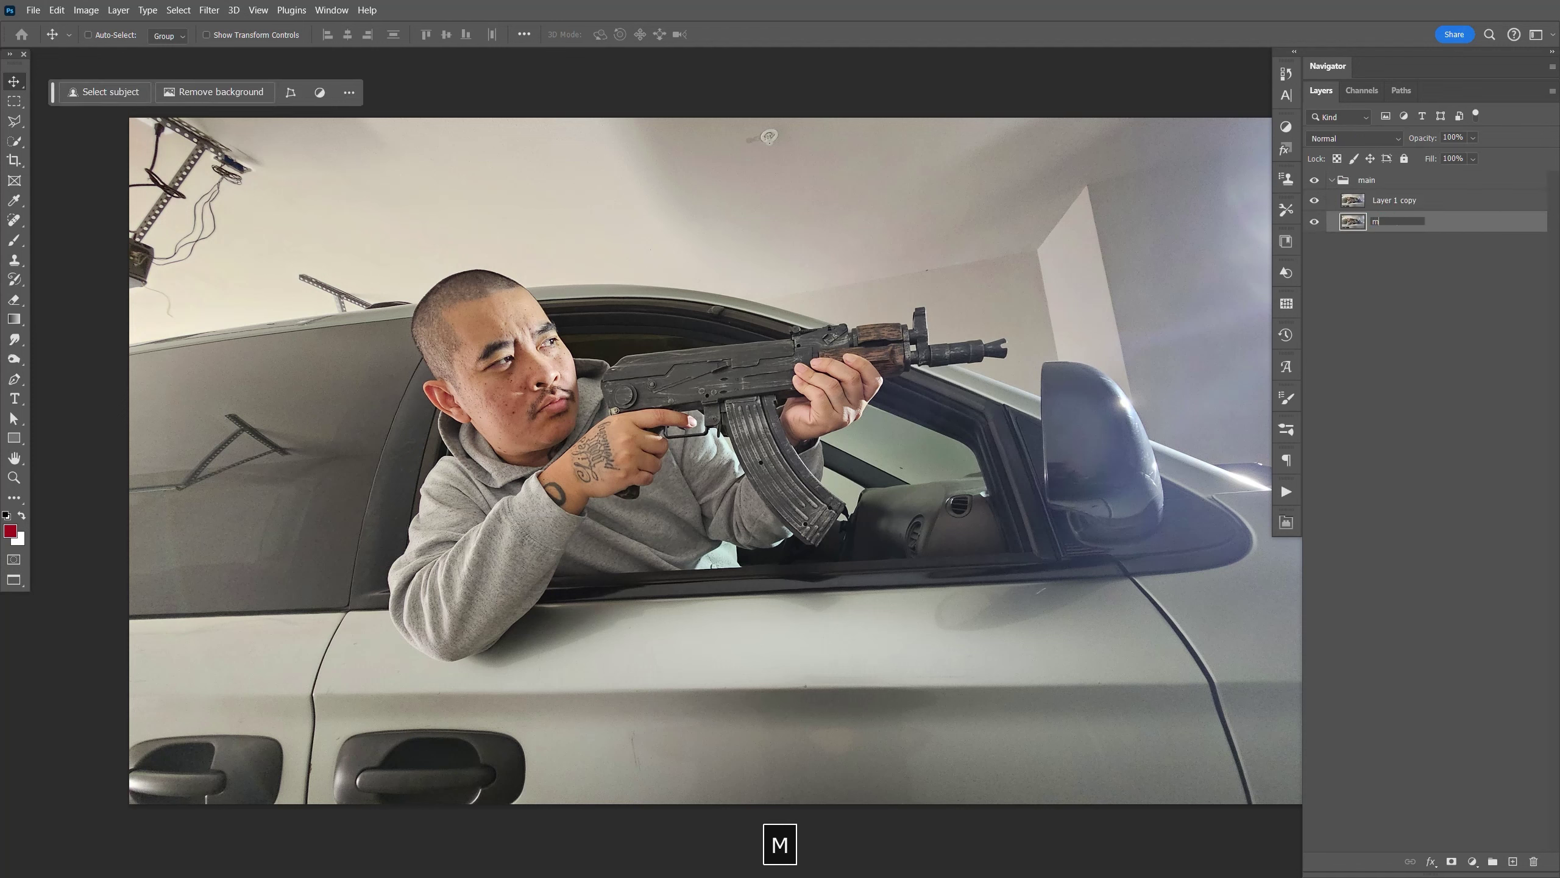
pyautogui.press('Return')
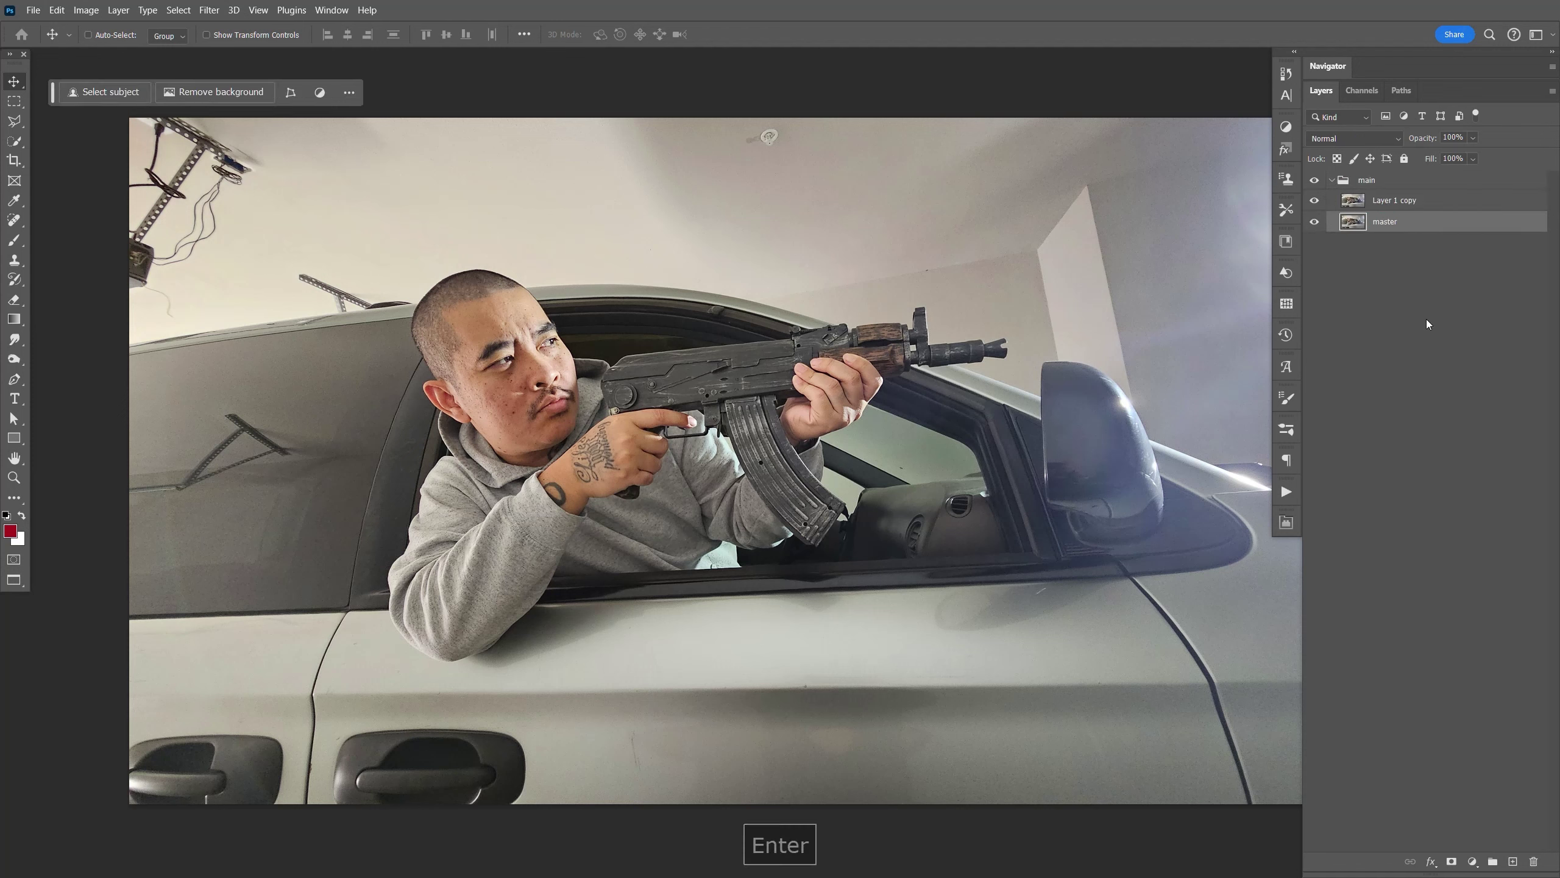
# Step: Run the Sharpen Low action on Layer 1 copy and save the document
pyautogui.click(1395, 203)
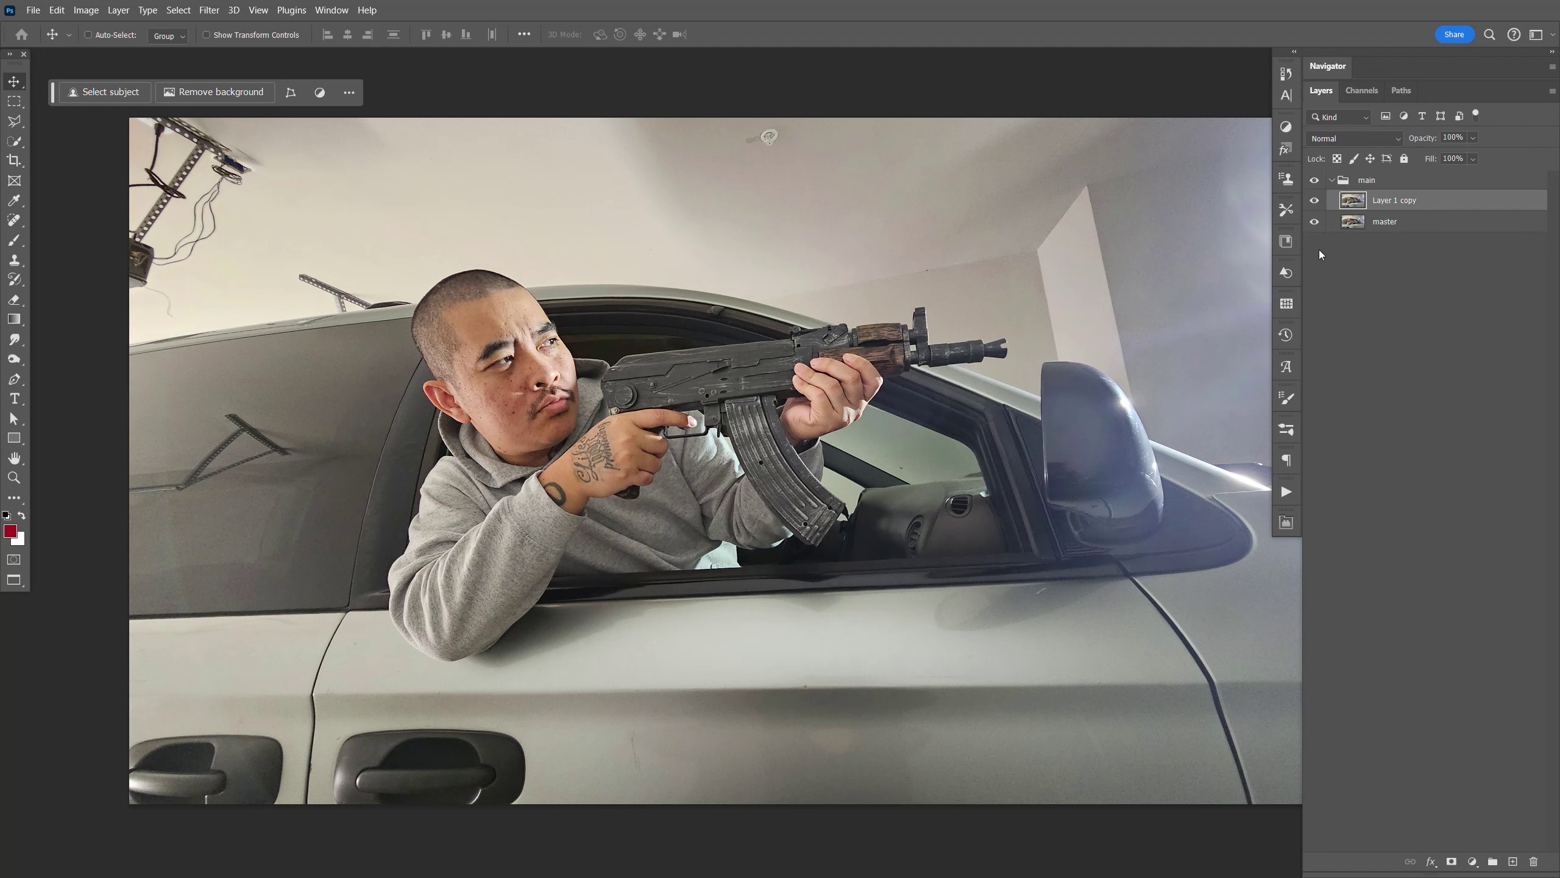
pyautogui.click(1286, 492)
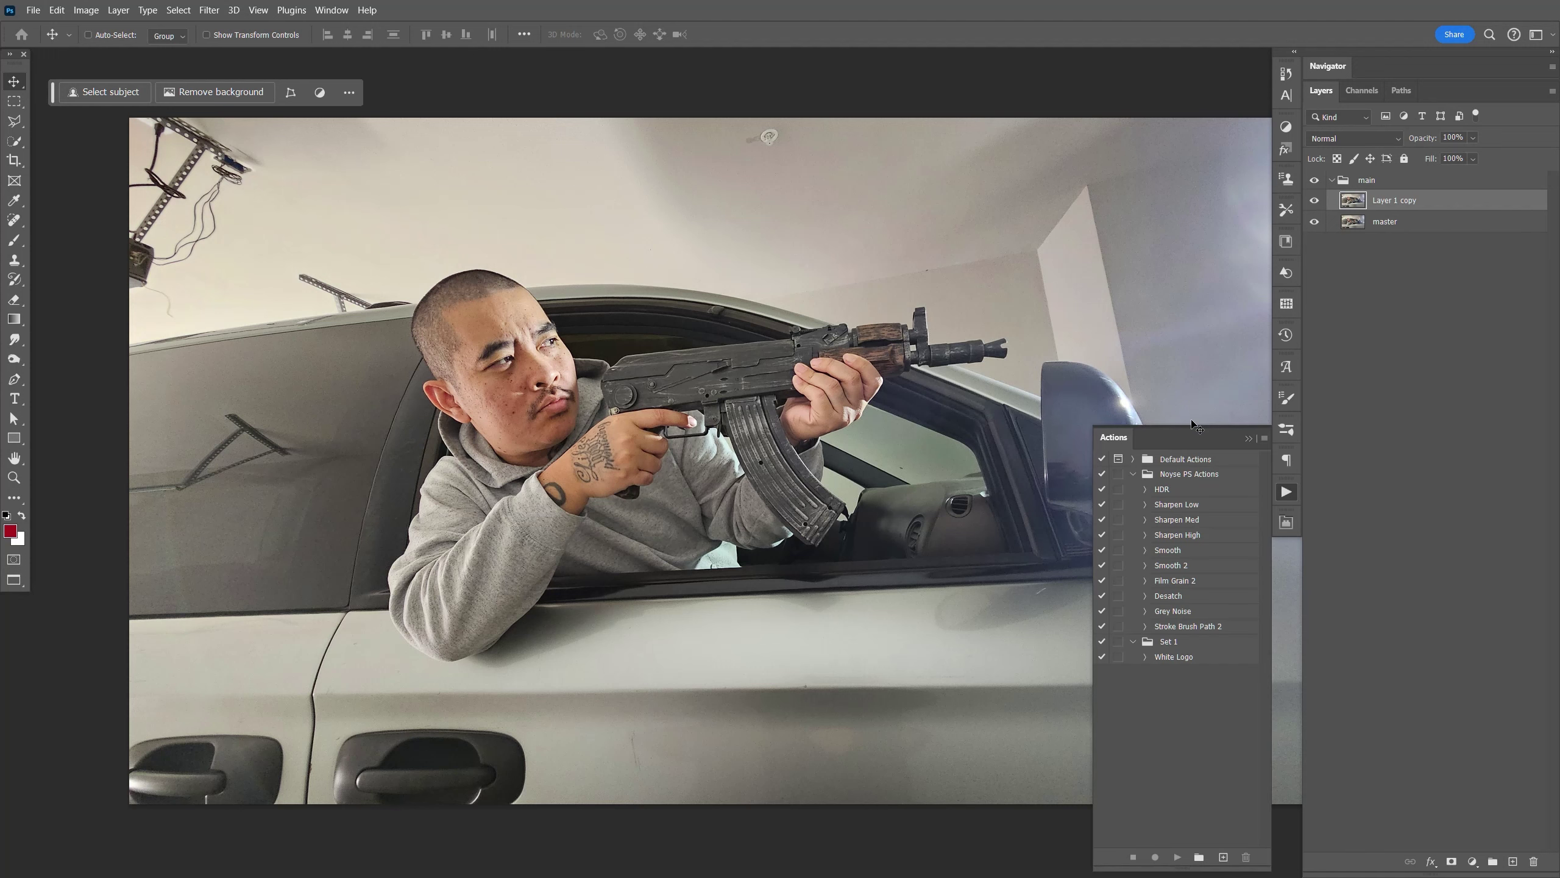
pyautogui.click(1184, 505)
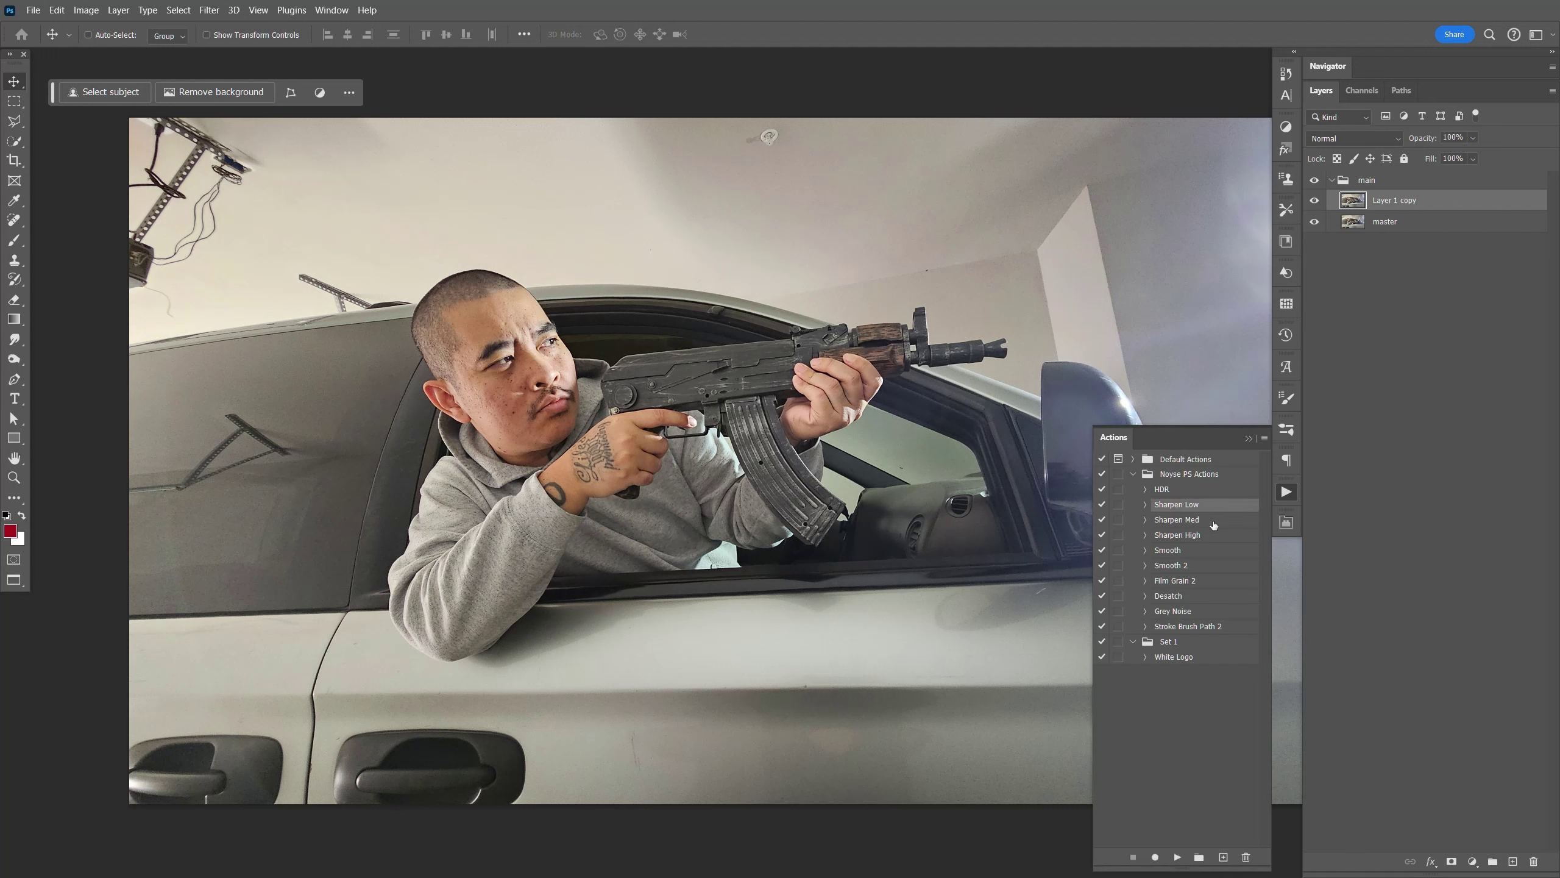
pyautogui.click(1176, 856)
pyautogui.hotkey('ctrl', 's')
pyautogui.click(1285, 491)
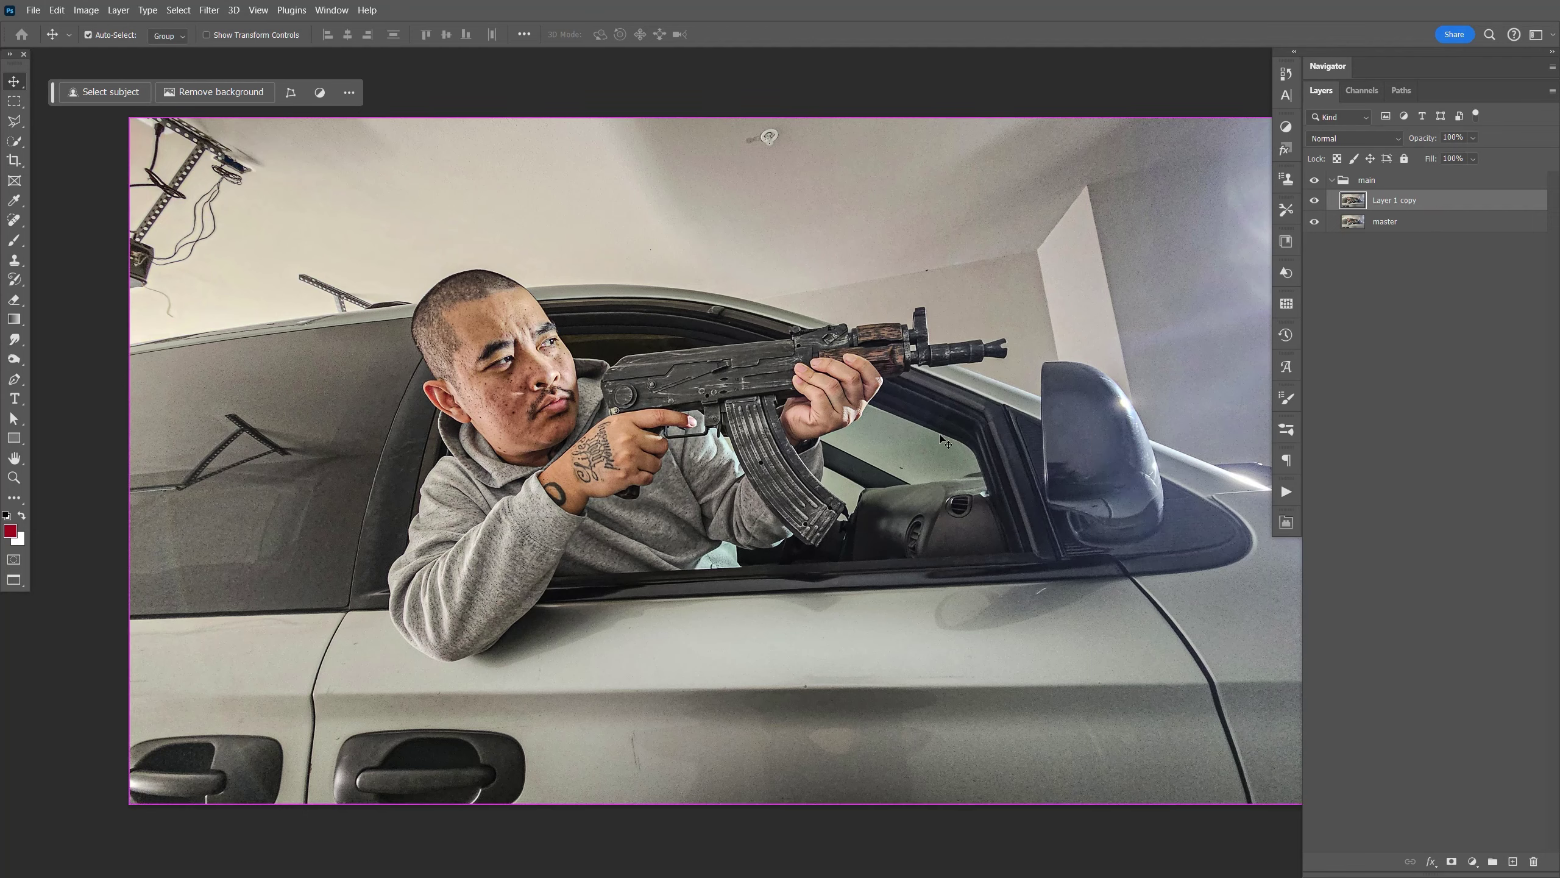
# Step: Heal the dark spots on the man's cheek with the Spot Healing Brush at size 15
pyautogui.hotkey('ctrl', '=')
pyautogui.hotkey('ctrl', '=')
pyautogui.hotkey('ctrl', '=')
pyautogui.hotkey('ctrl', '=')
pyautogui.hotkey('ctrl', '=')
pyautogui.press('space')
pyautogui.moveTo(720, 349); pyautogui.dragTo(1093, 707)
pyautogui.moveTo(715, 400); pyautogui.dragTo(812, 453)
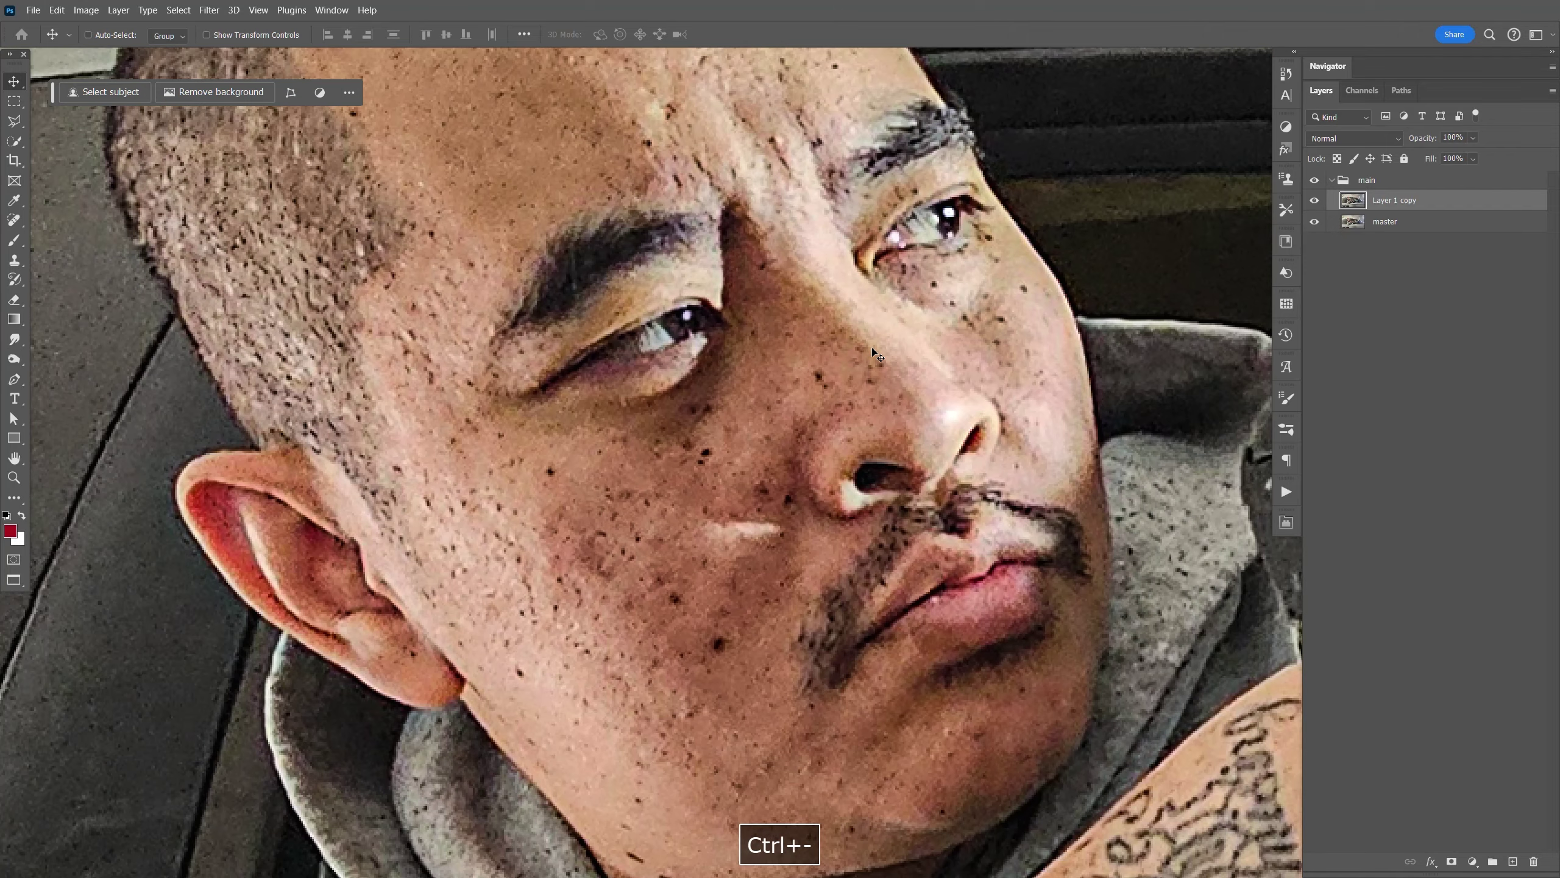
pyautogui.moveTo(736, 430); pyautogui.dragTo(696, 458)
pyautogui.click(12, 222)
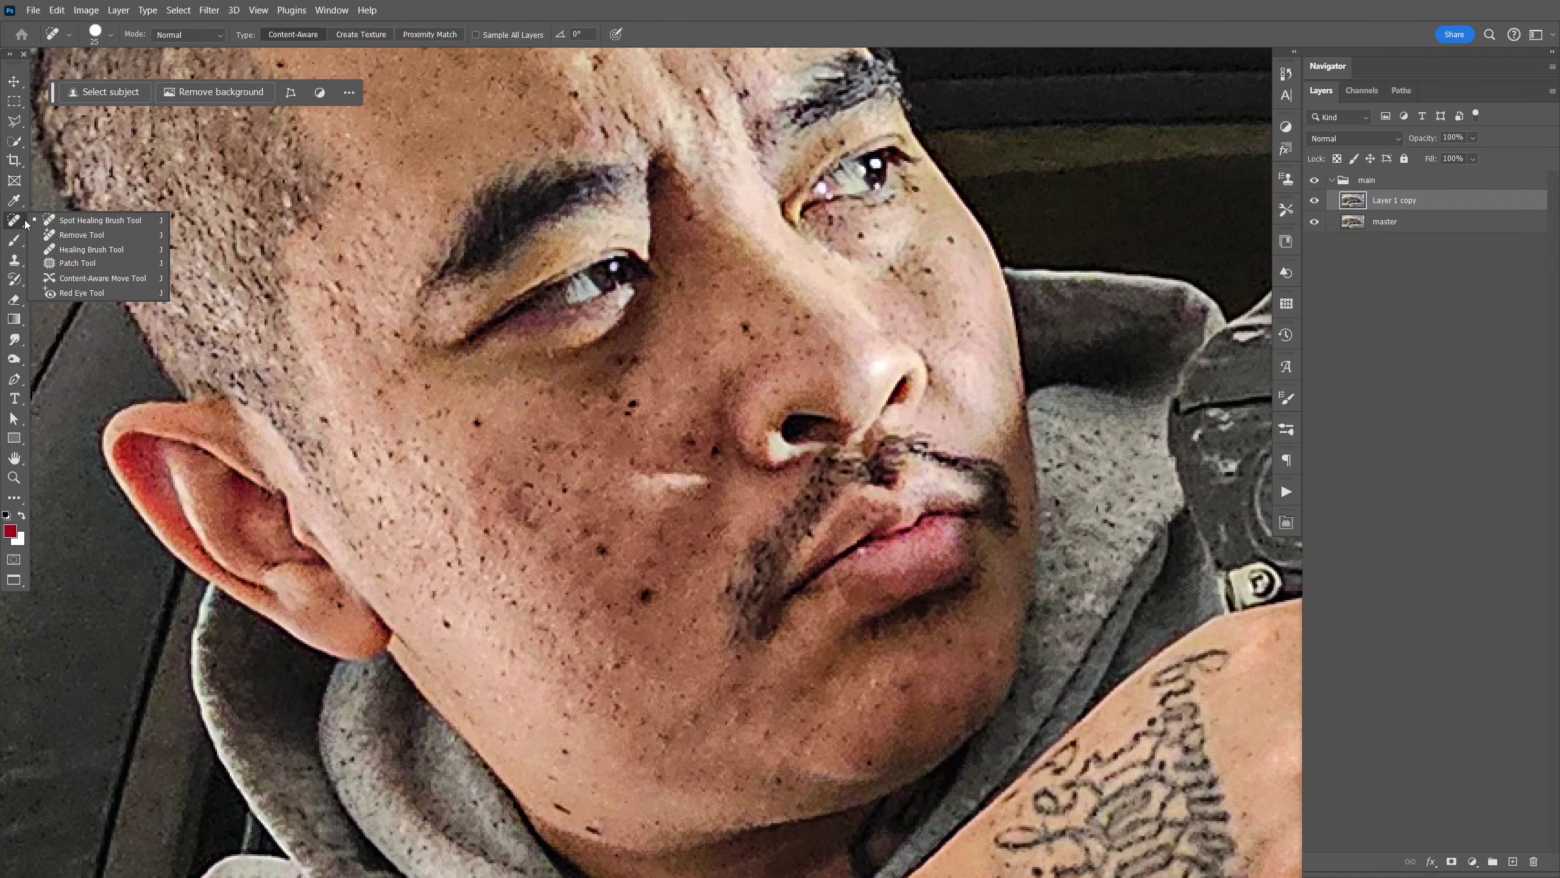
pyautogui.click(68, 229)
pyautogui.press('[')
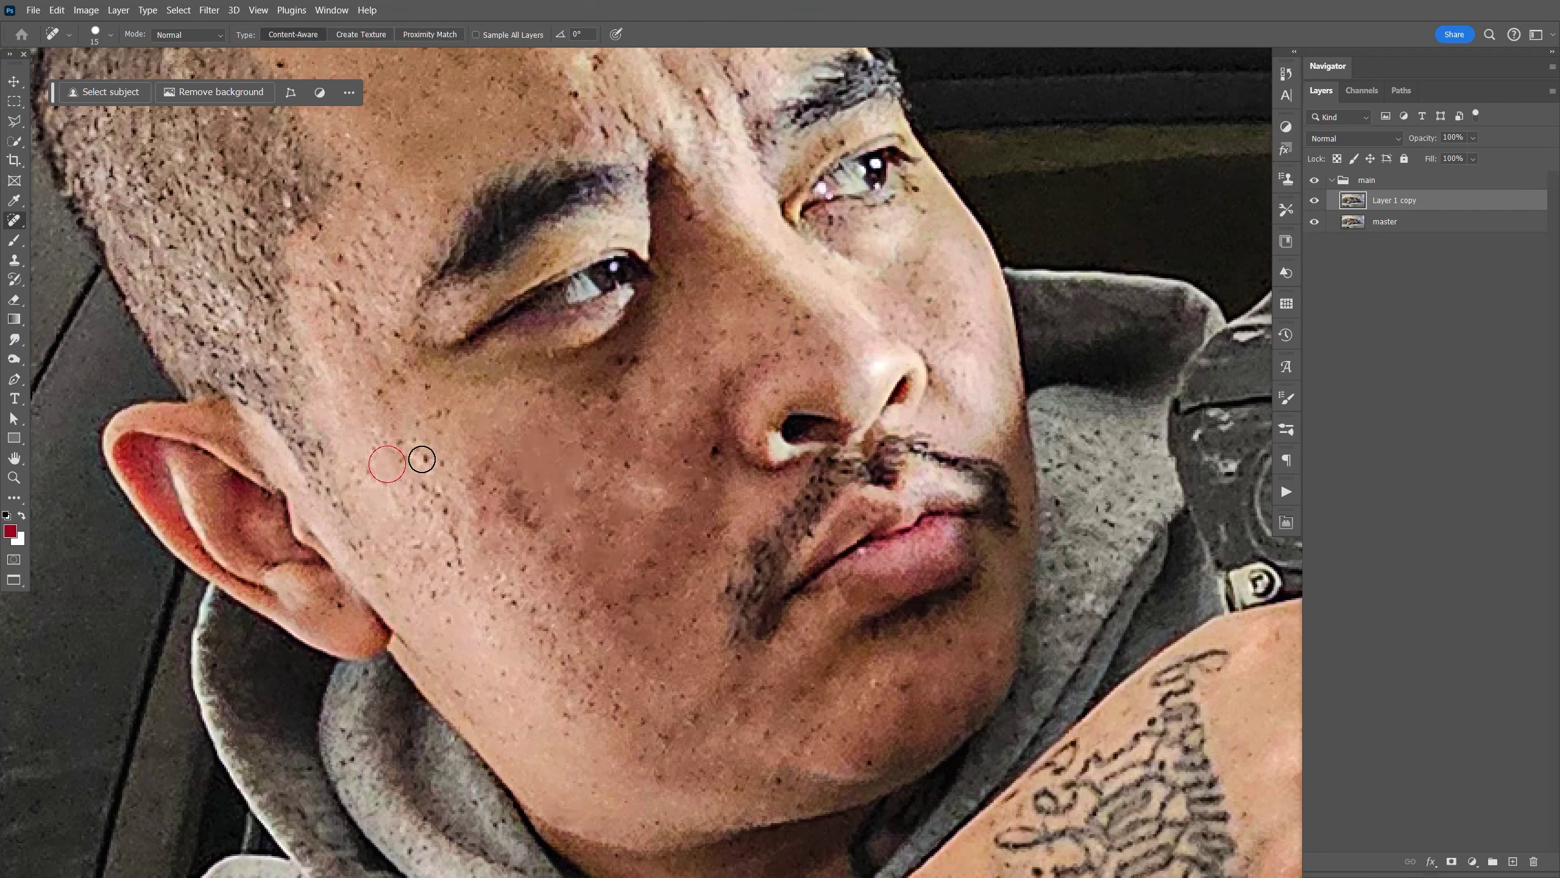
# Step: Erase the round holes in the rifle's magazine and small spots on the gun using the Remove Tool at size 15
pyautogui.moveTo(616, 67); pyautogui.dragTo(665, 293)
pyautogui.moveTo(838, 608); pyautogui.dragTo(774, 442)
pyautogui.moveTo(1228, 621)
pyautogui.mouseDown()
pyautogui.moveTo(871, 507)
pyautogui.moveTo(597, 570)
pyautogui.mouseUp()
pyautogui.moveTo(921, 645)
pyautogui.mouseDown()
pyautogui.moveTo(703, 464)
pyautogui.moveTo(593, 317)
pyautogui.mouseUp()
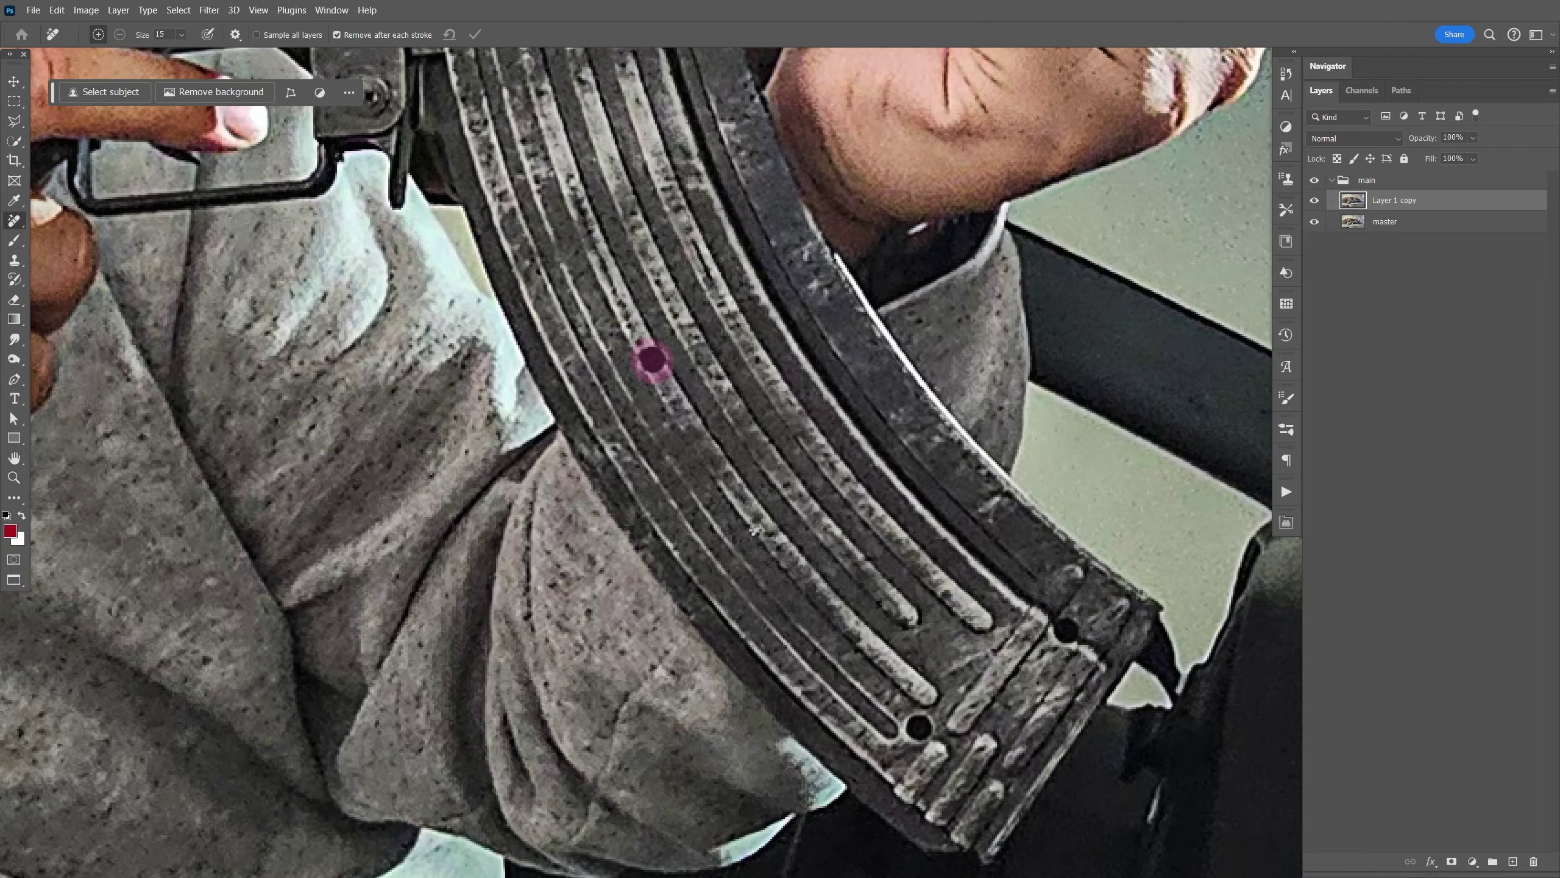
pyautogui.click(919, 728)
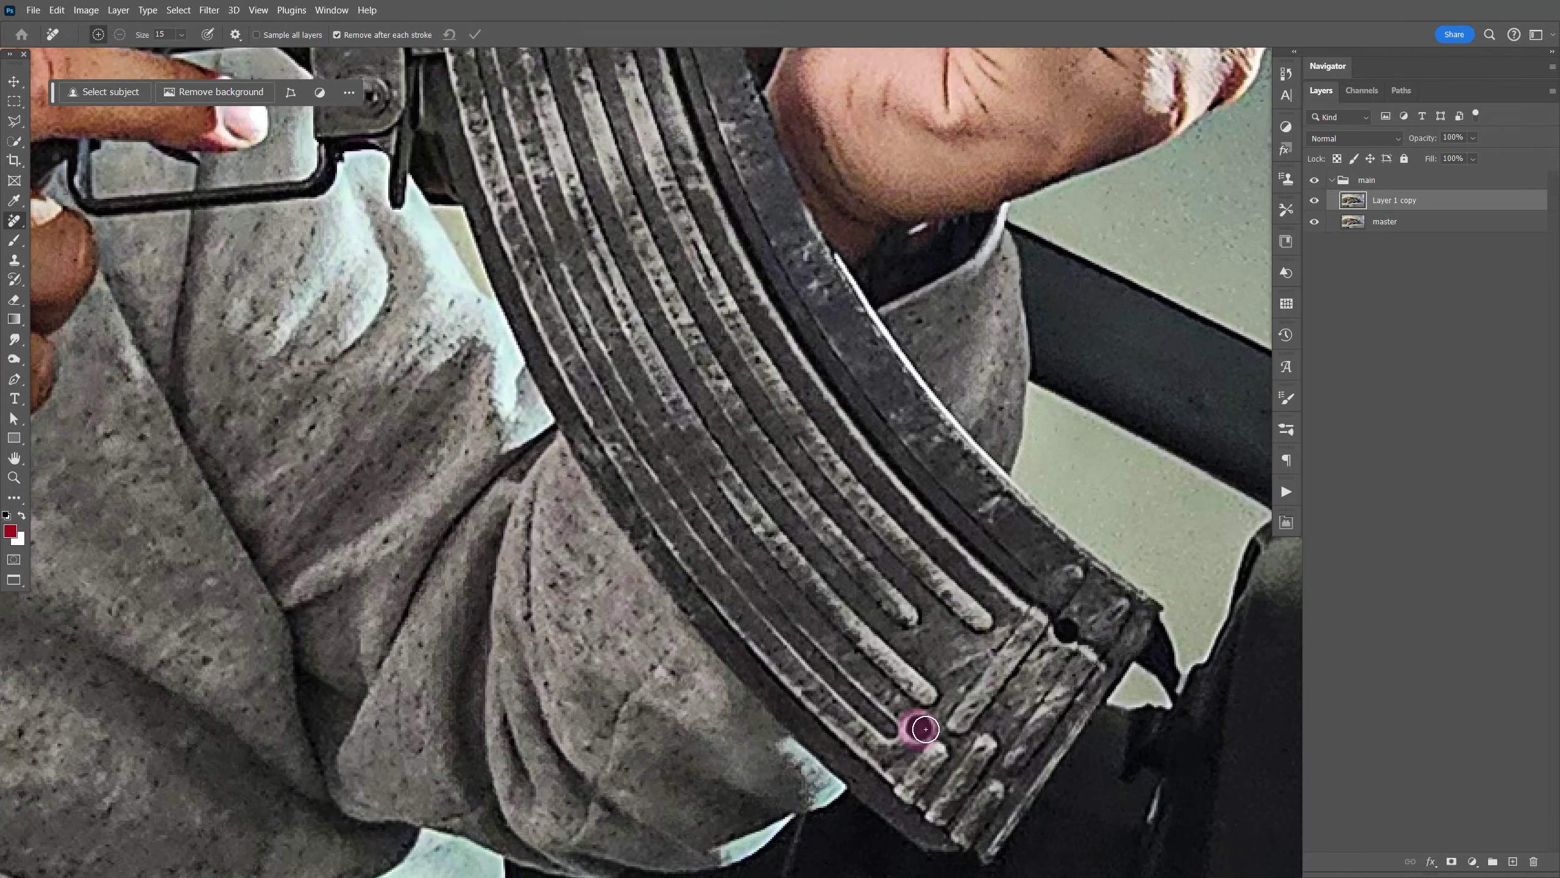
pyautogui.click(1067, 633)
pyautogui.moveTo(590, 203); pyautogui.dragTo(964, 722)
pyautogui.click(705, 494)
pyautogui.moveTo(1069, 307); pyautogui.dragTo(577, 409)
pyautogui.click(762, 293)
pyautogui.moveTo(553, 504); pyautogui.dragTo(787, 397)
# Step: Erase the dark reflection on the car's rear window using the Remove Tool at size 60
pyautogui.hotkey('ctrl', '-')
pyautogui.press(']')
pyautogui.press(']')
pyautogui.press(']')
pyautogui.press(']')
pyautogui.press(']')
pyautogui.press(']')
pyautogui.press(']')
pyautogui.press(']')
pyautogui.moveTo(626, 329)
pyautogui.mouseDown()
pyautogui.moveTo(644, 536)
pyautogui.moveTo(228, 627)
pyautogui.mouseUp()
pyautogui.hotkey('ctrl', '-')
pyautogui.hotkey('ctrl', '-')
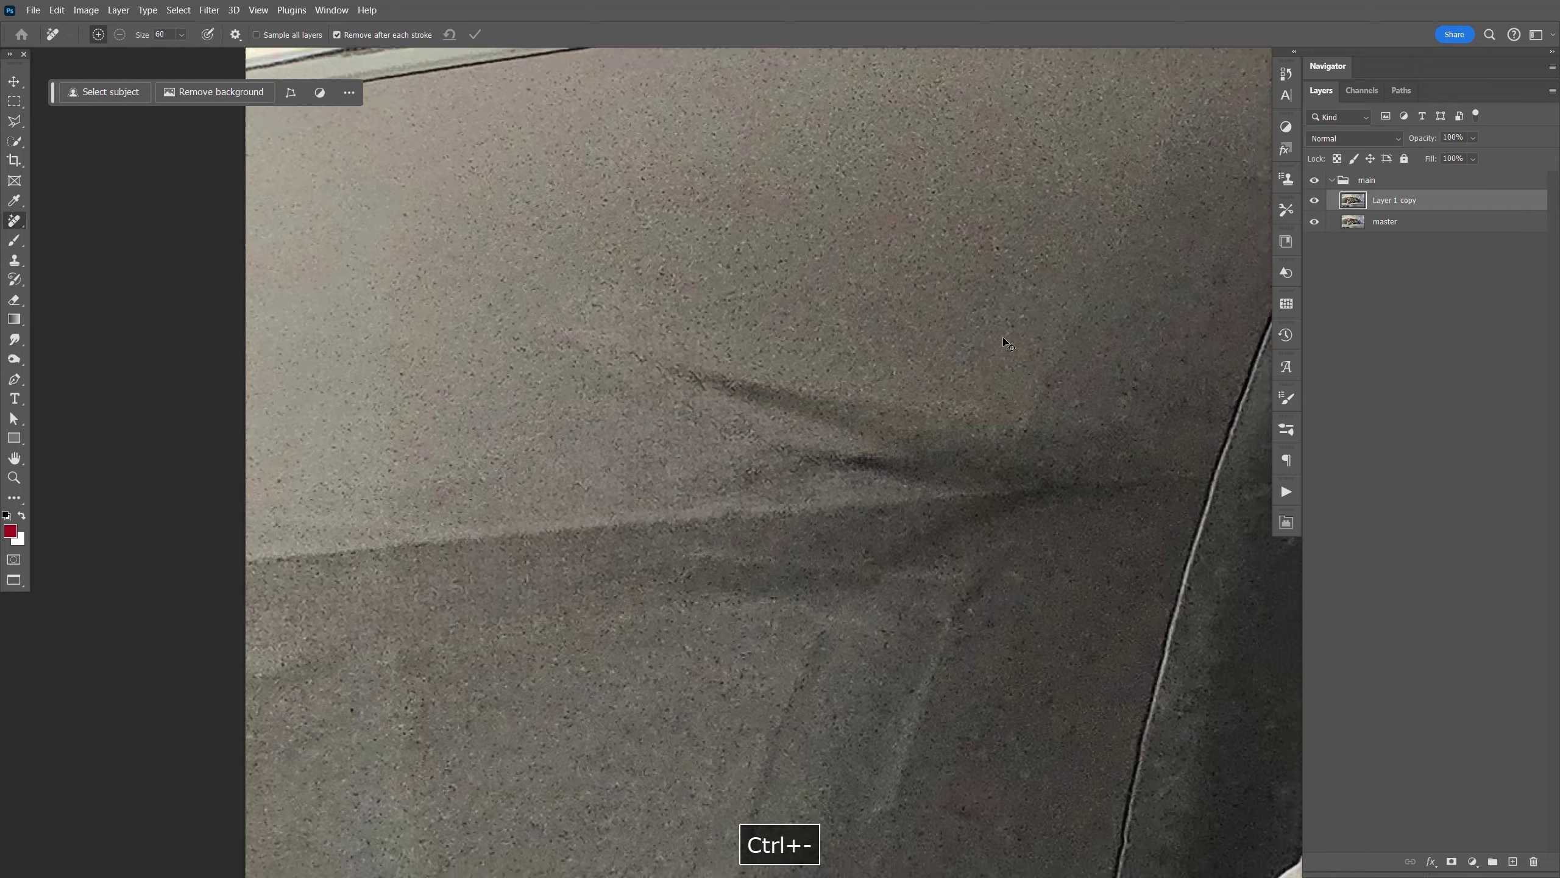
pyautogui.moveTo(1233, 516)
pyautogui.mouseDown()
pyautogui.moveTo(830, 471)
pyautogui.moveTo(773, 421)
pyautogui.mouseUp()
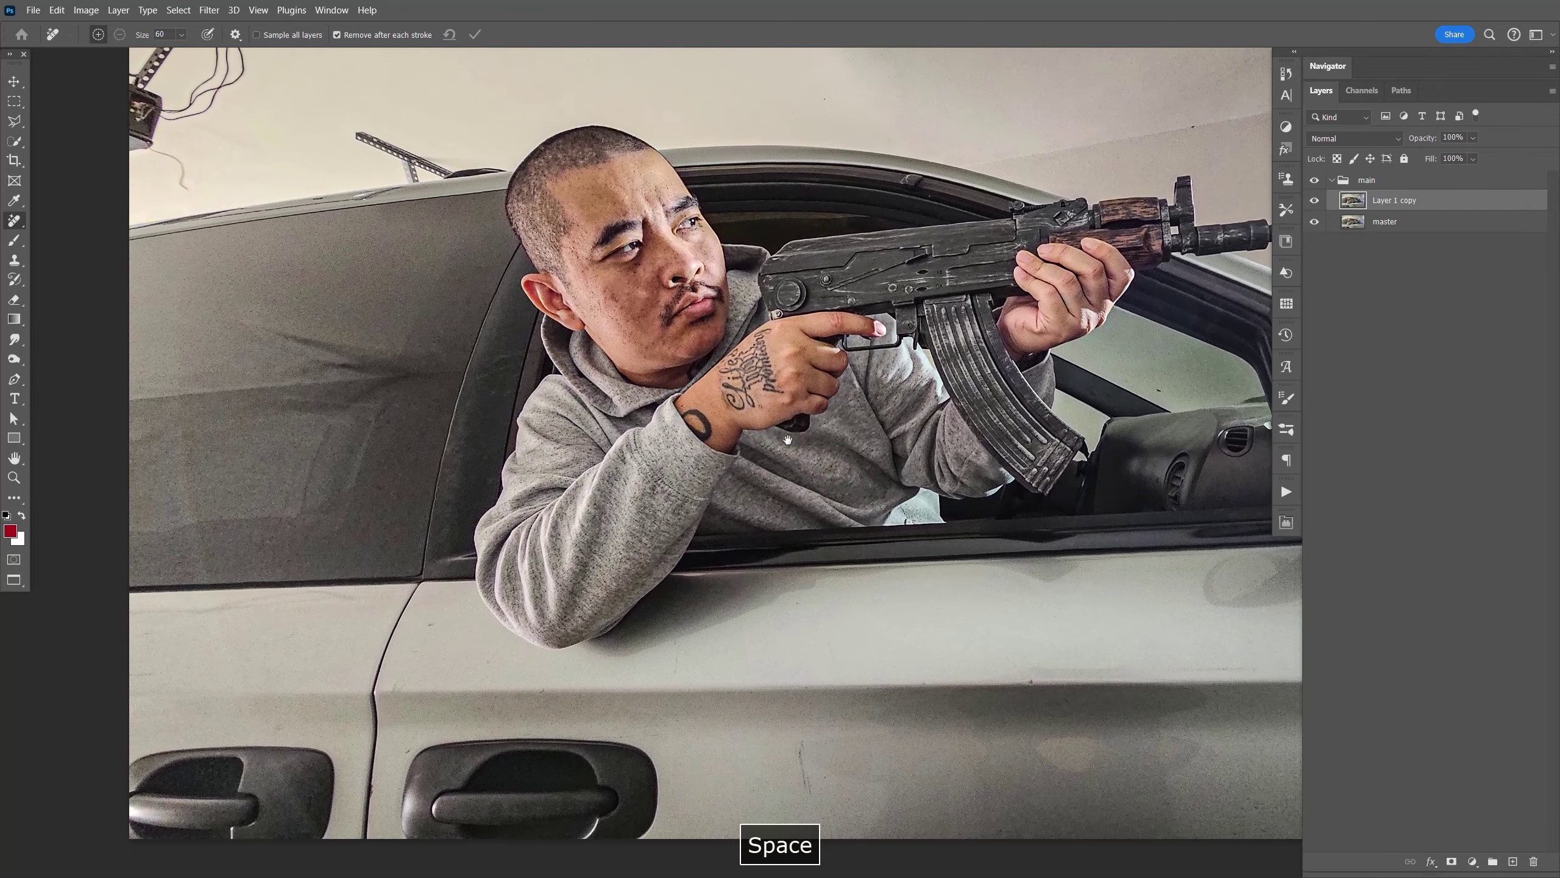
# Step: Erase both door handles from the side of the car with the Remove Tool
pyautogui.moveTo(837, 641); pyautogui.dragTo(796, 627)
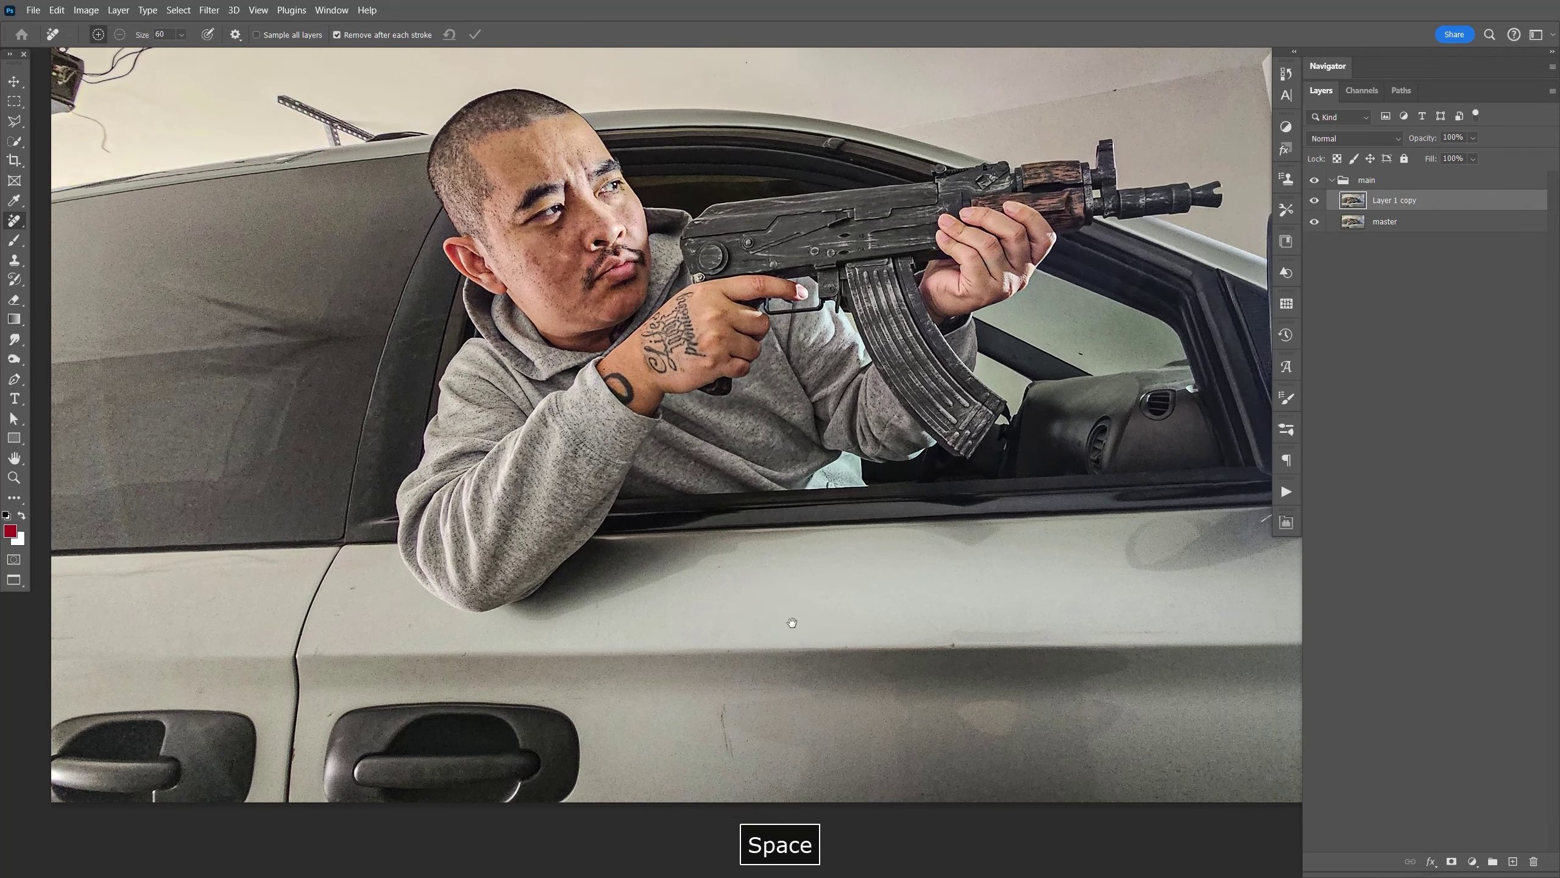
pyautogui.moveTo(806, 637); pyautogui.dragTo(963, 528)
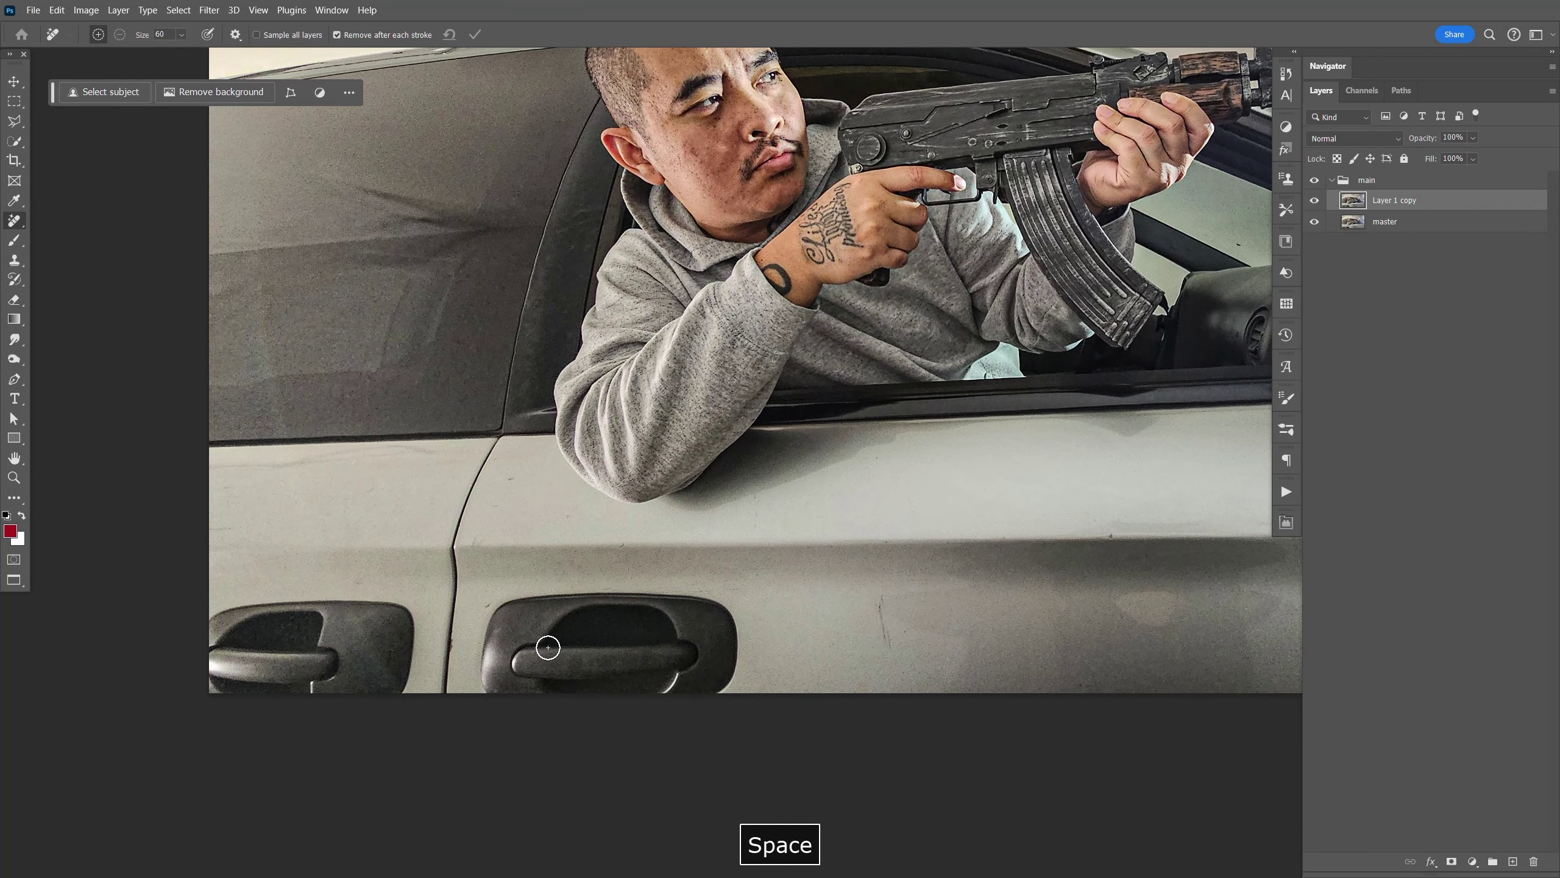
pyautogui.moveTo(484, 693)
pyautogui.mouseDown()
pyautogui.moveTo(482, 624)
pyautogui.moveTo(728, 682)
pyautogui.mouseUp()
pyautogui.moveTo(242, 595); pyautogui.dragTo(220, 639)
pyautogui.moveTo(1255, 510)
pyautogui.mouseDown()
pyautogui.moveTo(899, 648)
pyautogui.moveTo(916, 625)
pyautogui.mouseUp()
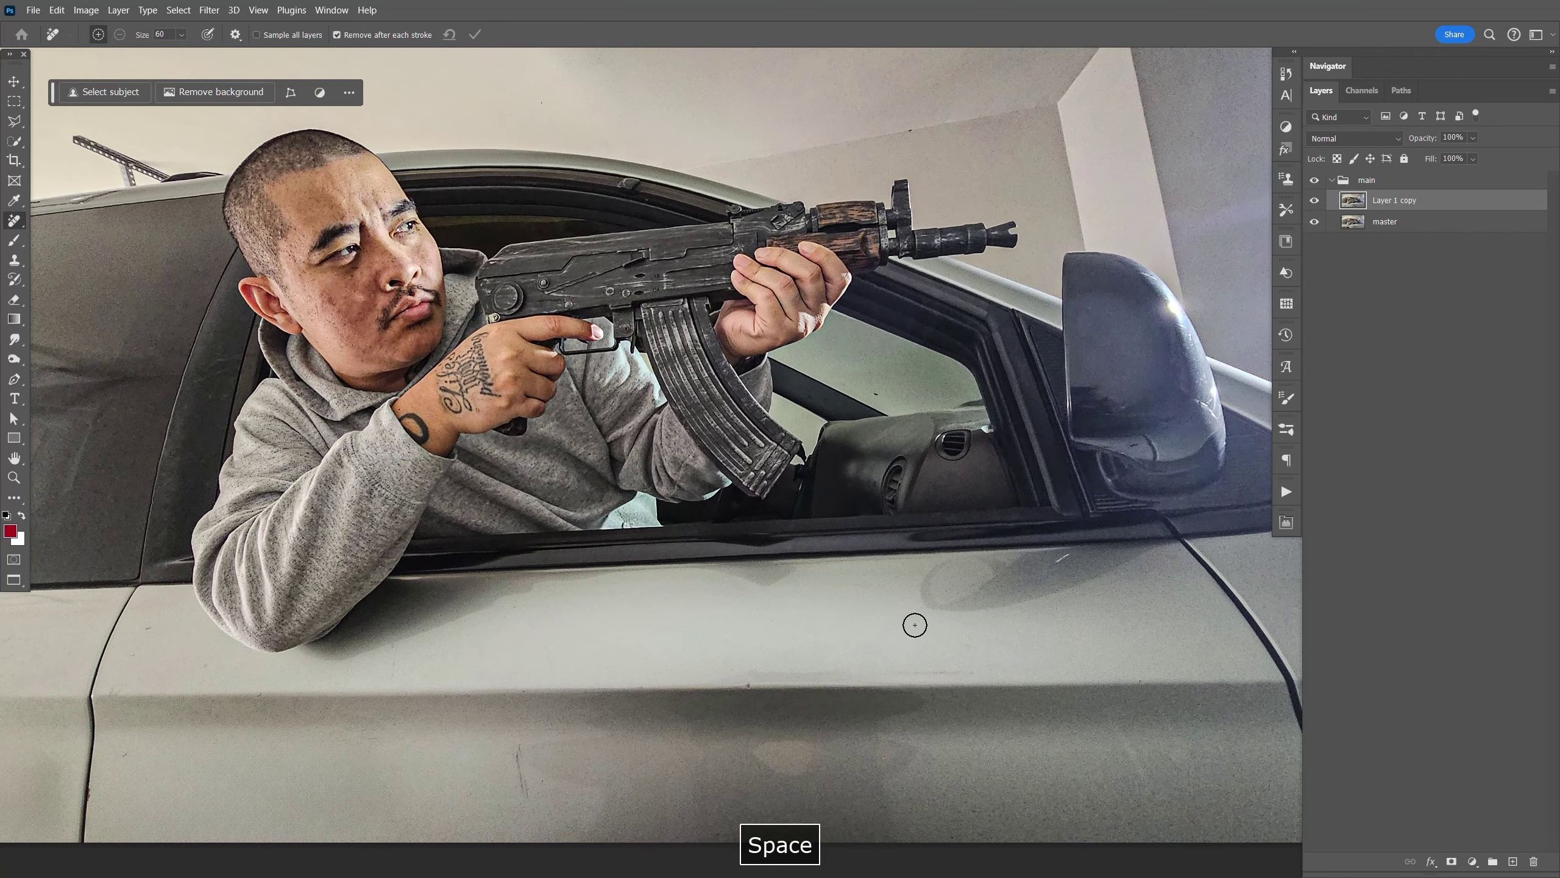
# Step: Load the Work Path around the man and car as a selection and copy that area of Layer 1 copy to a new layer
pyautogui.moveTo(623, 438); pyautogui.dragTo(972, 510)
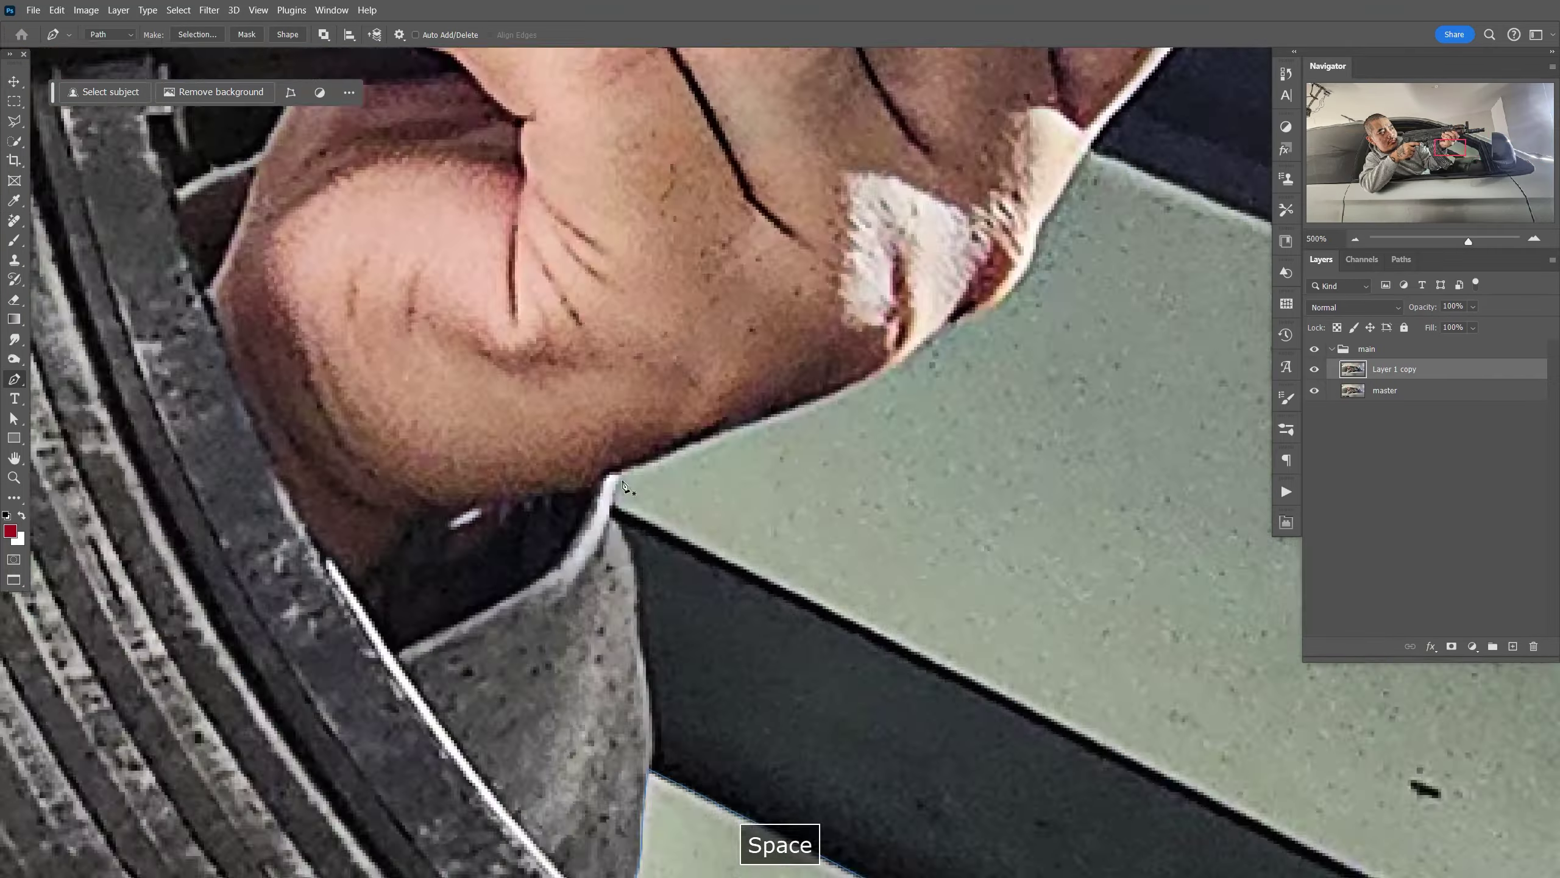
pyautogui.hotkey('ctrl', '-')
pyautogui.hotkey('ctrl', '-')
pyautogui.hotkey('ctrl', '-')
pyautogui.hotkey('ctrl', '-')
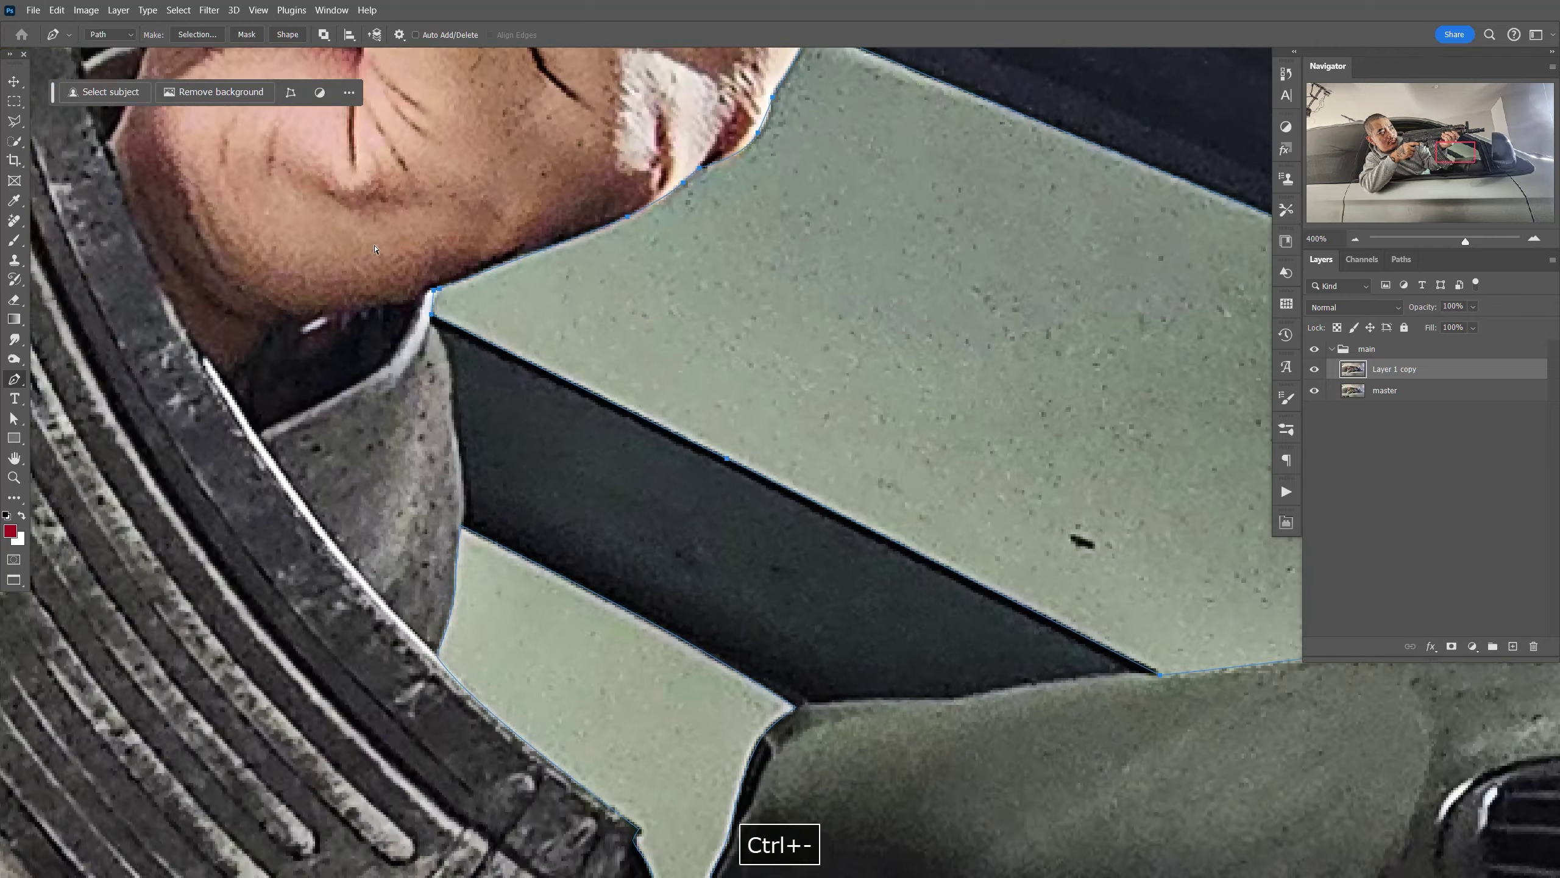
pyautogui.click(1401, 260)
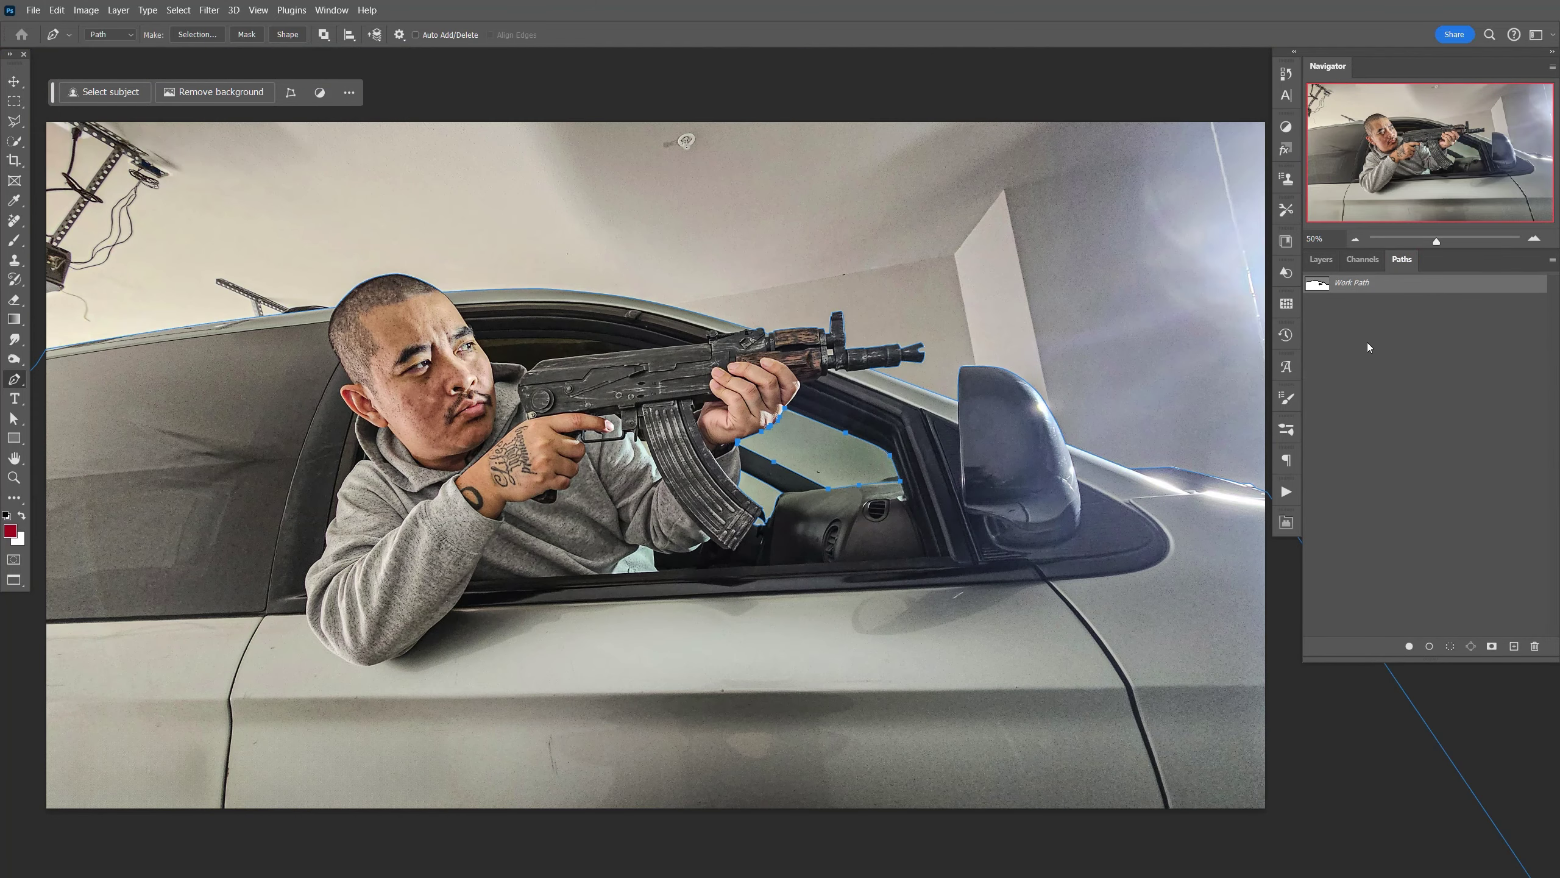
pyautogui.keyDown('ctrl'); pyautogui.click(1317, 284); pyautogui.keyUp('ctrl')
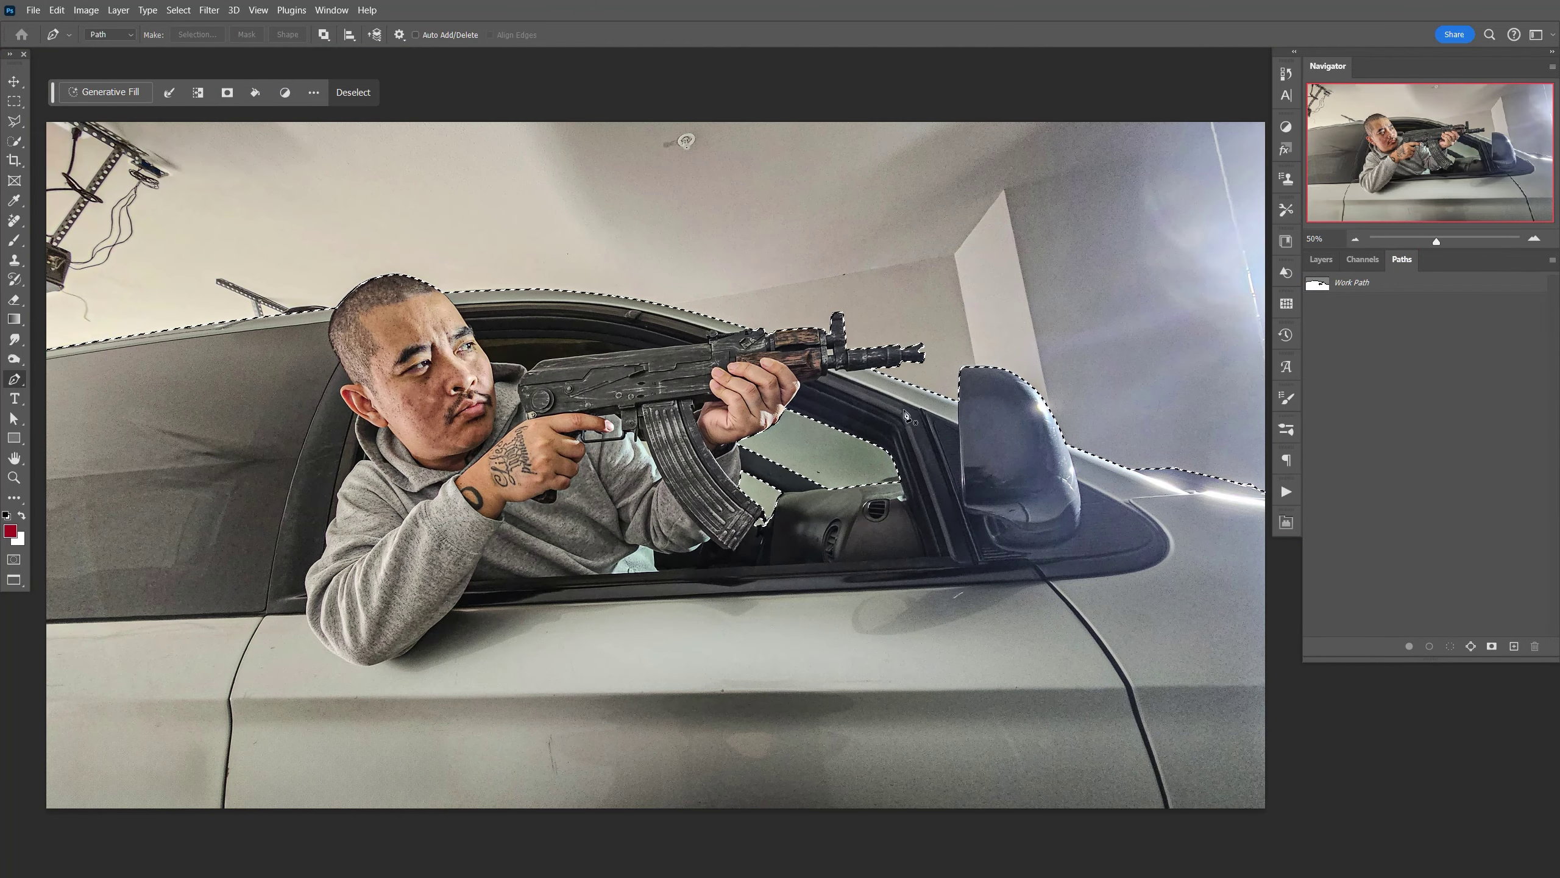
pyautogui.click(1321, 259)
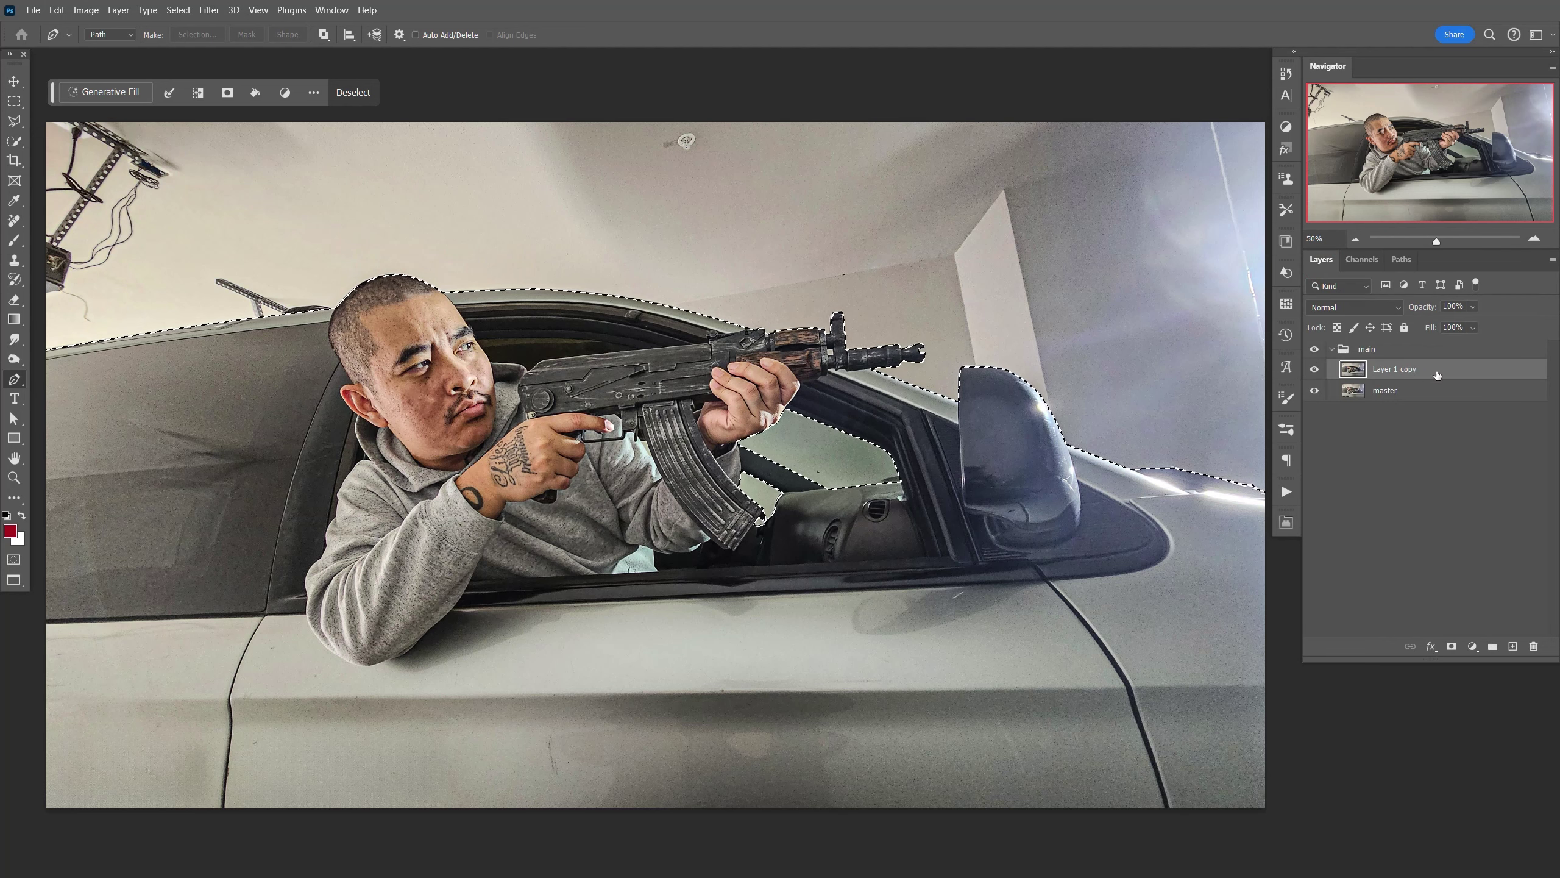
pyautogui.hotkey('ctrl', 'j')
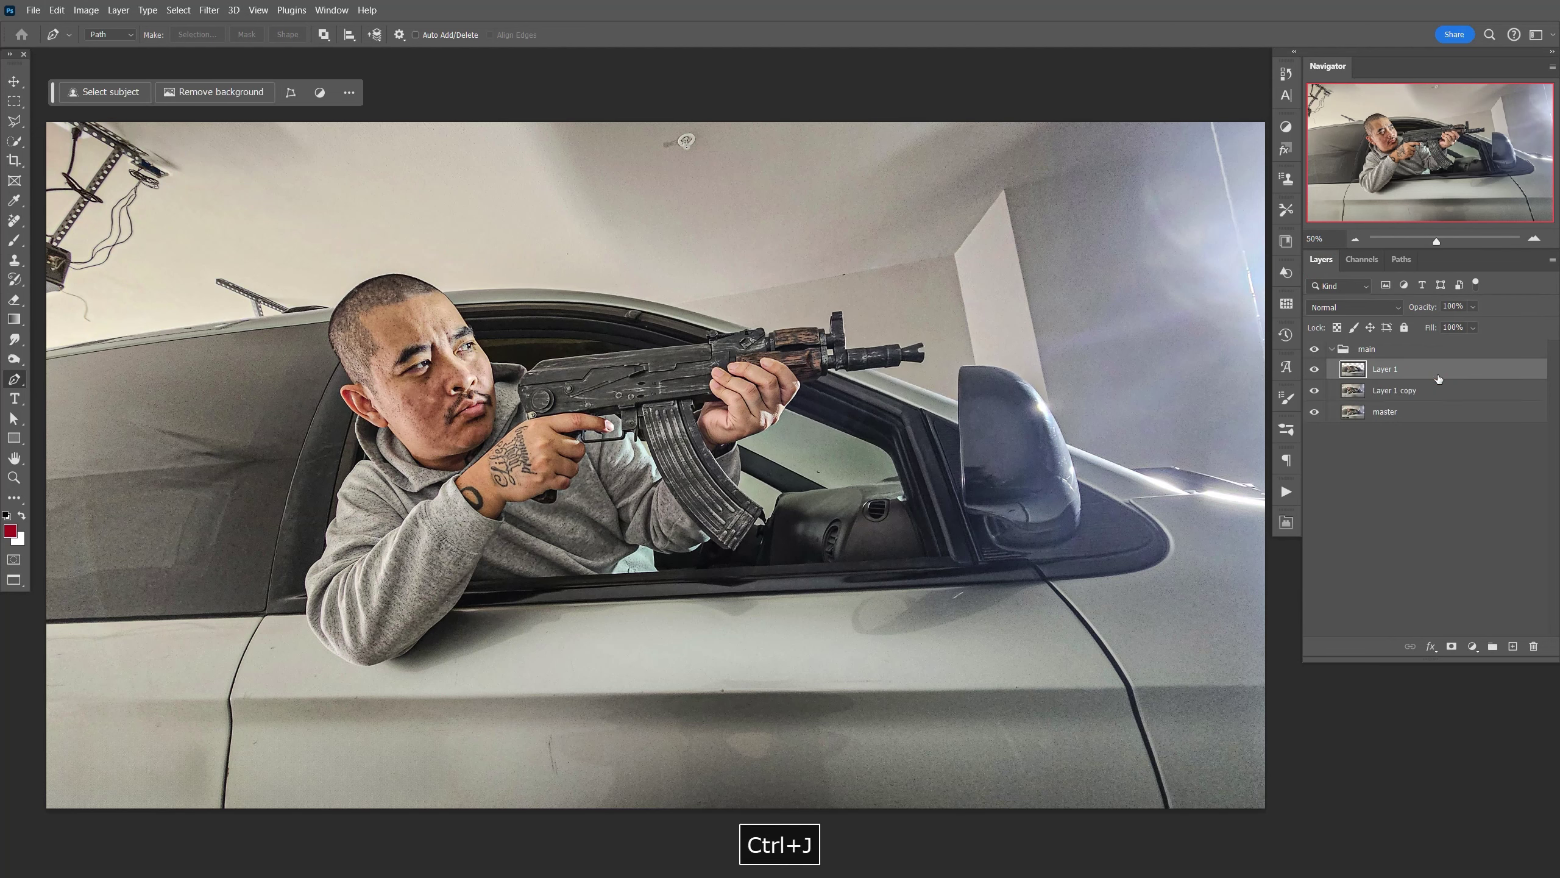
# Step: Collapse the Navigator, check the cutout by toggling the visibility of Layer 1 copy and master, and save the document
pyautogui.doubleClick(1327, 66)
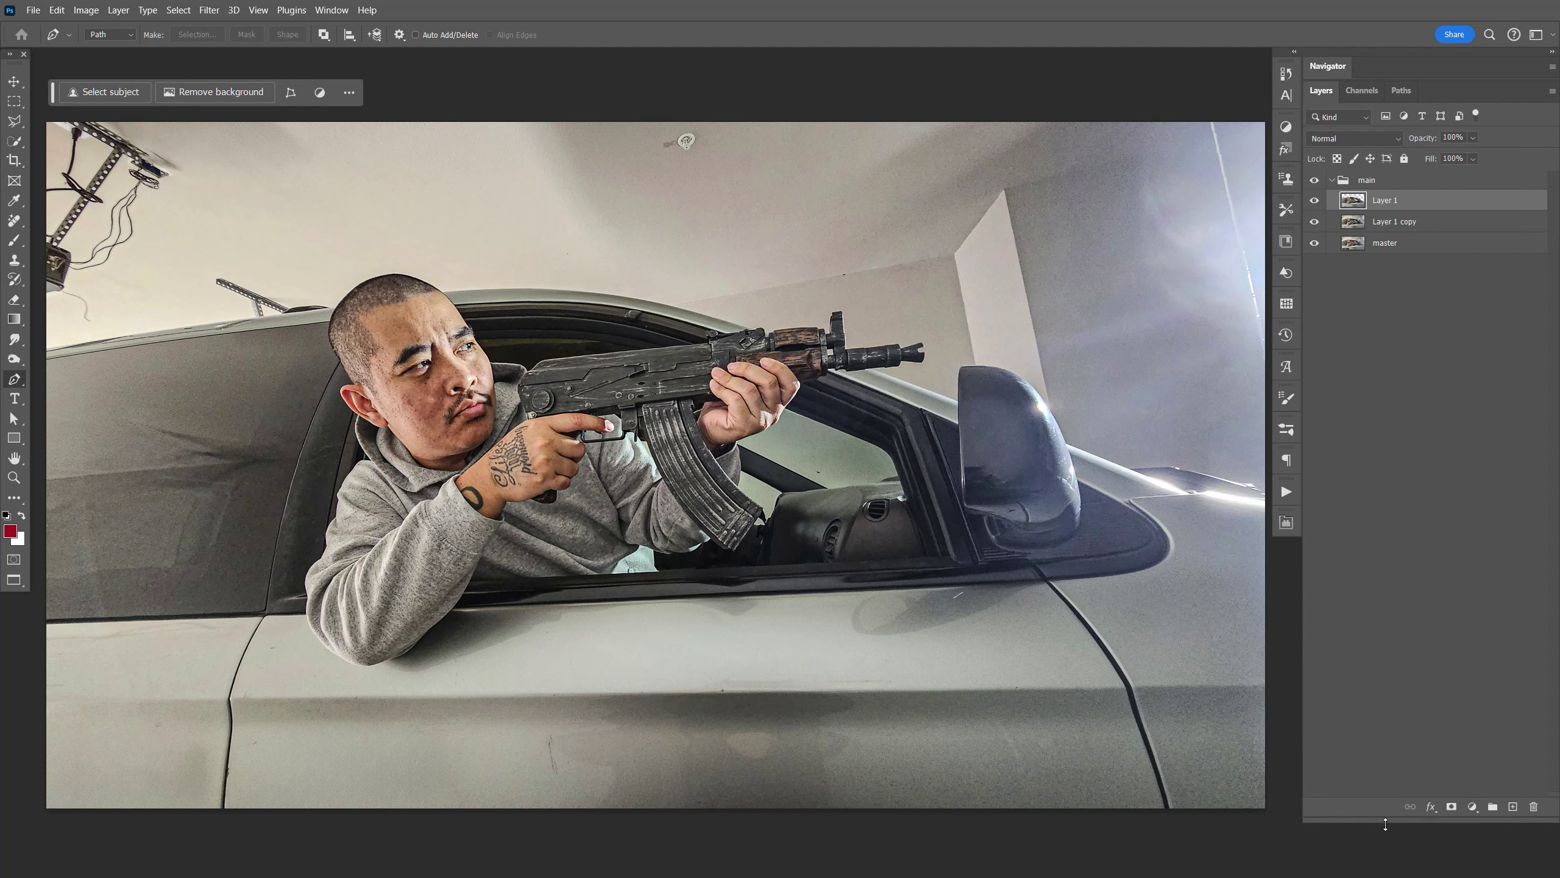
pyautogui.hotkey('ctrl', 's')
pyautogui.moveTo(1314, 221); pyautogui.dragTo(1316, 248)
pyautogui.hotkey('ctrl', 's')
pyautogui.press('v')
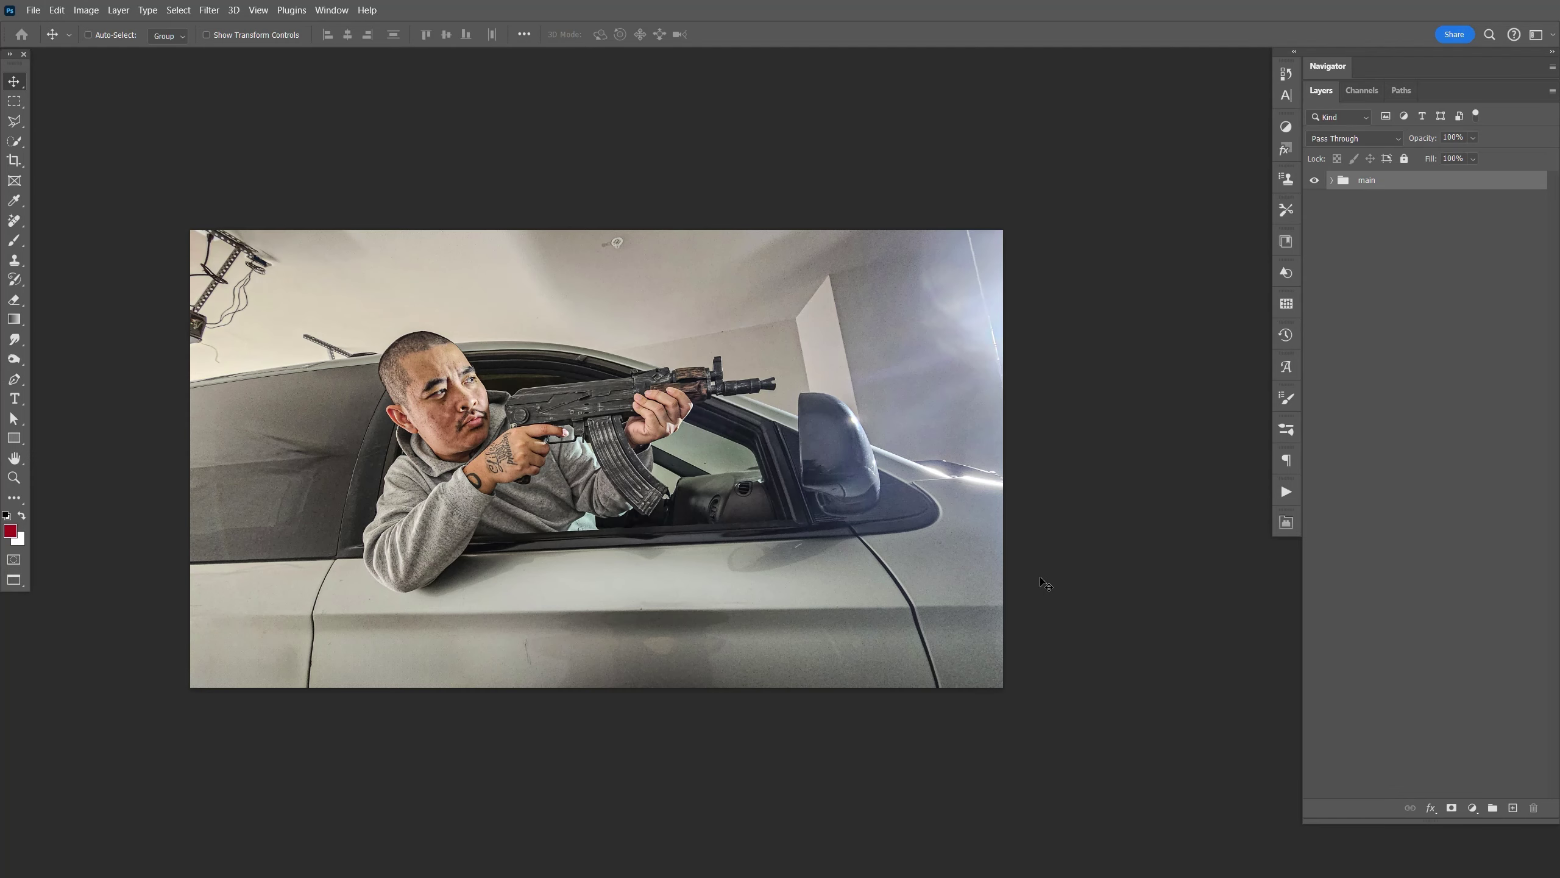
# Step: Paste the neon city street photo below the main group and hide the Layer 1 copy and master layers
pyautogui.hotkey('ctrl', 'v')
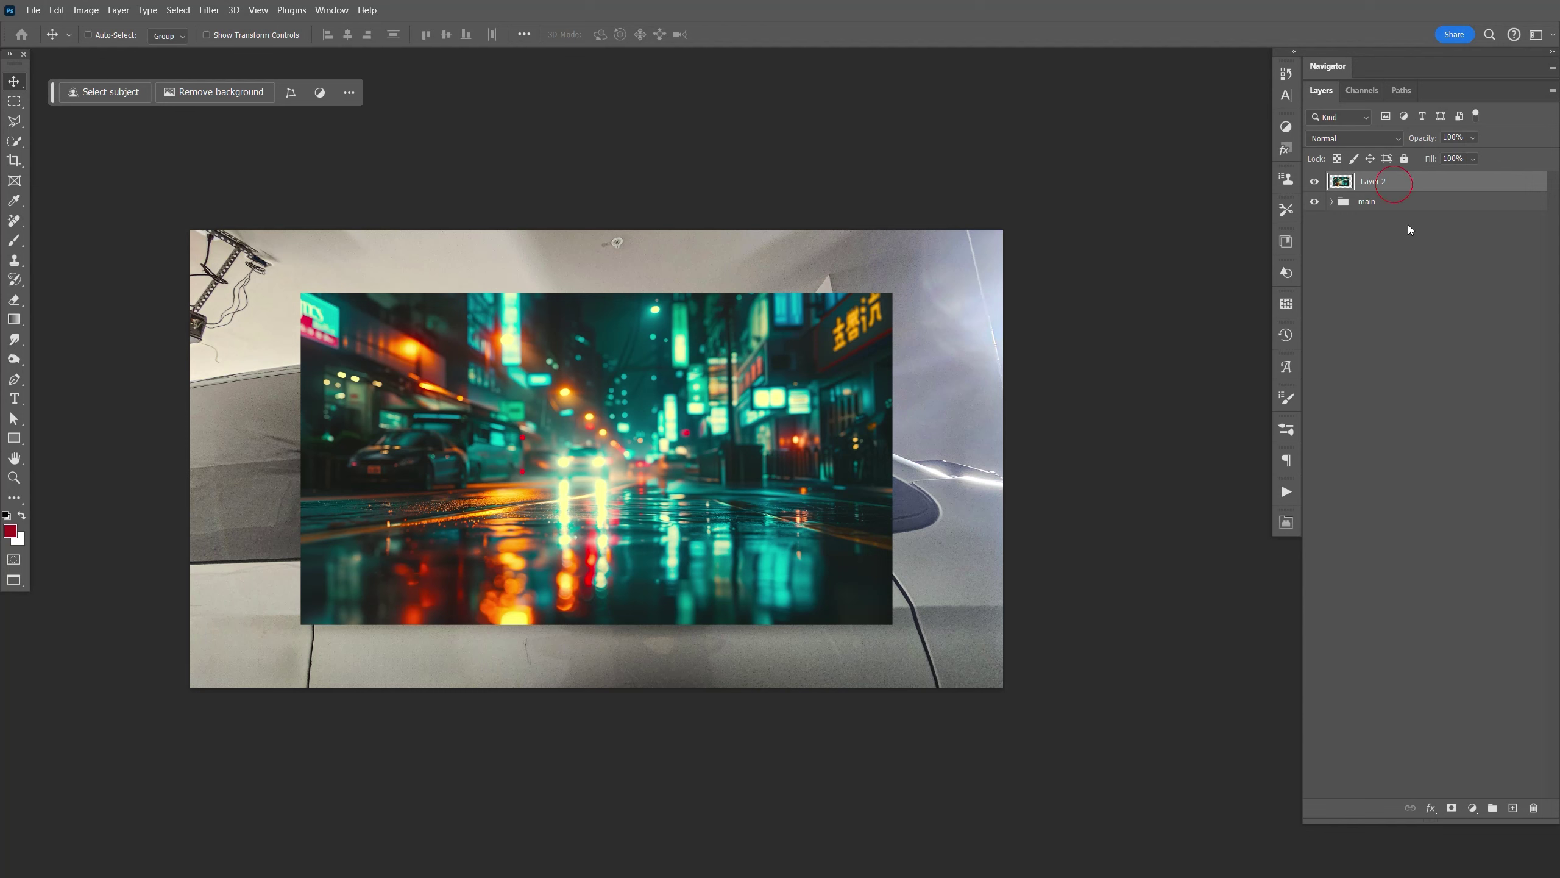
pyautogui.moveTo(1399, 192); pyautogui.dragTo(1397, 269)
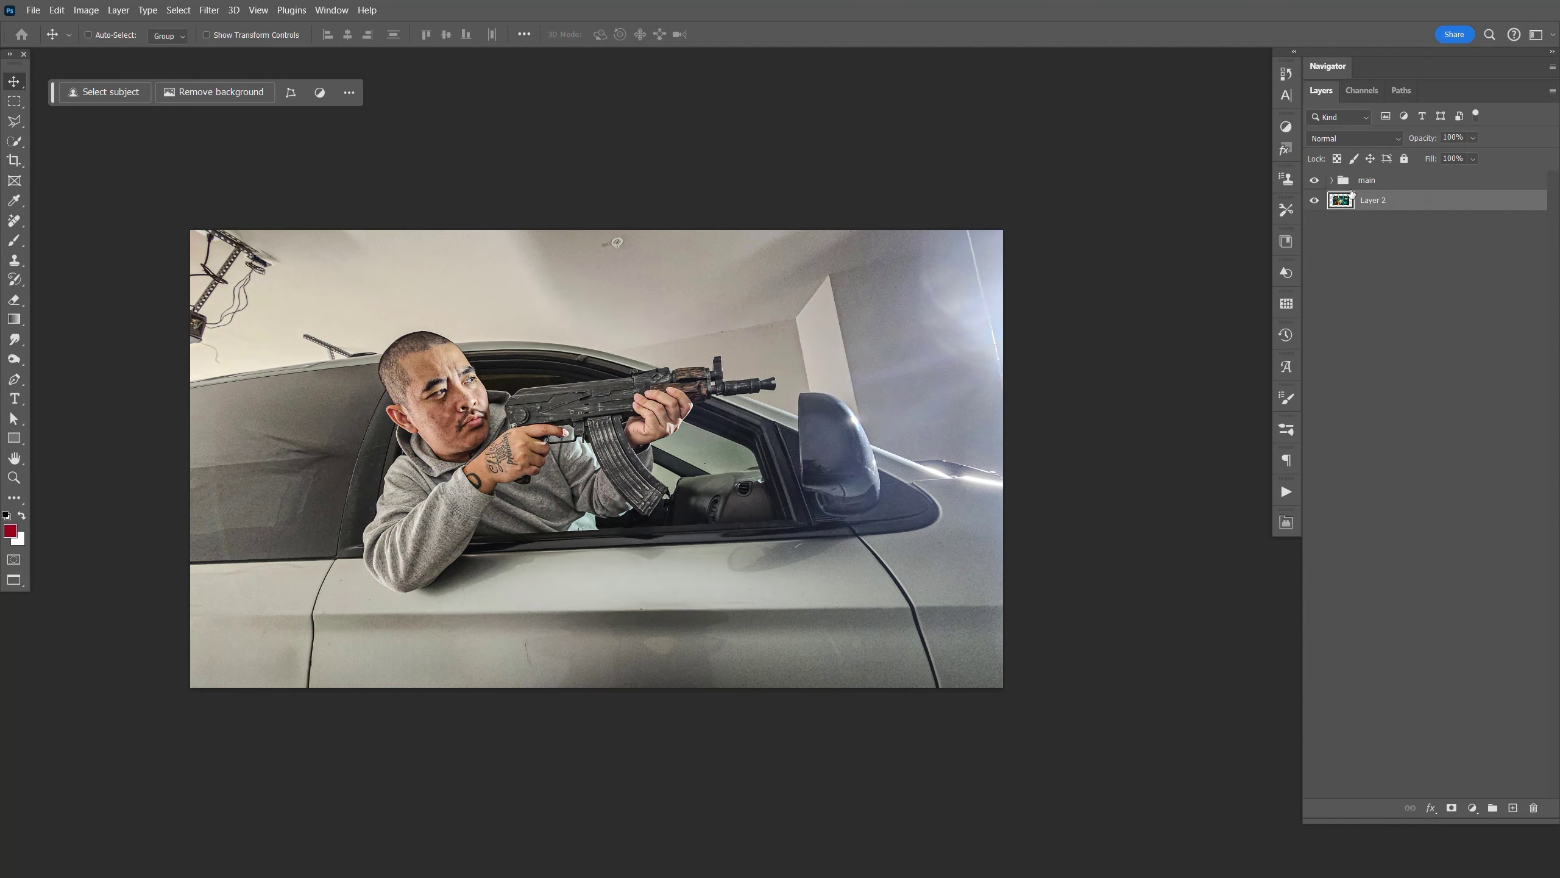
pyautogui.click(1332, 180)
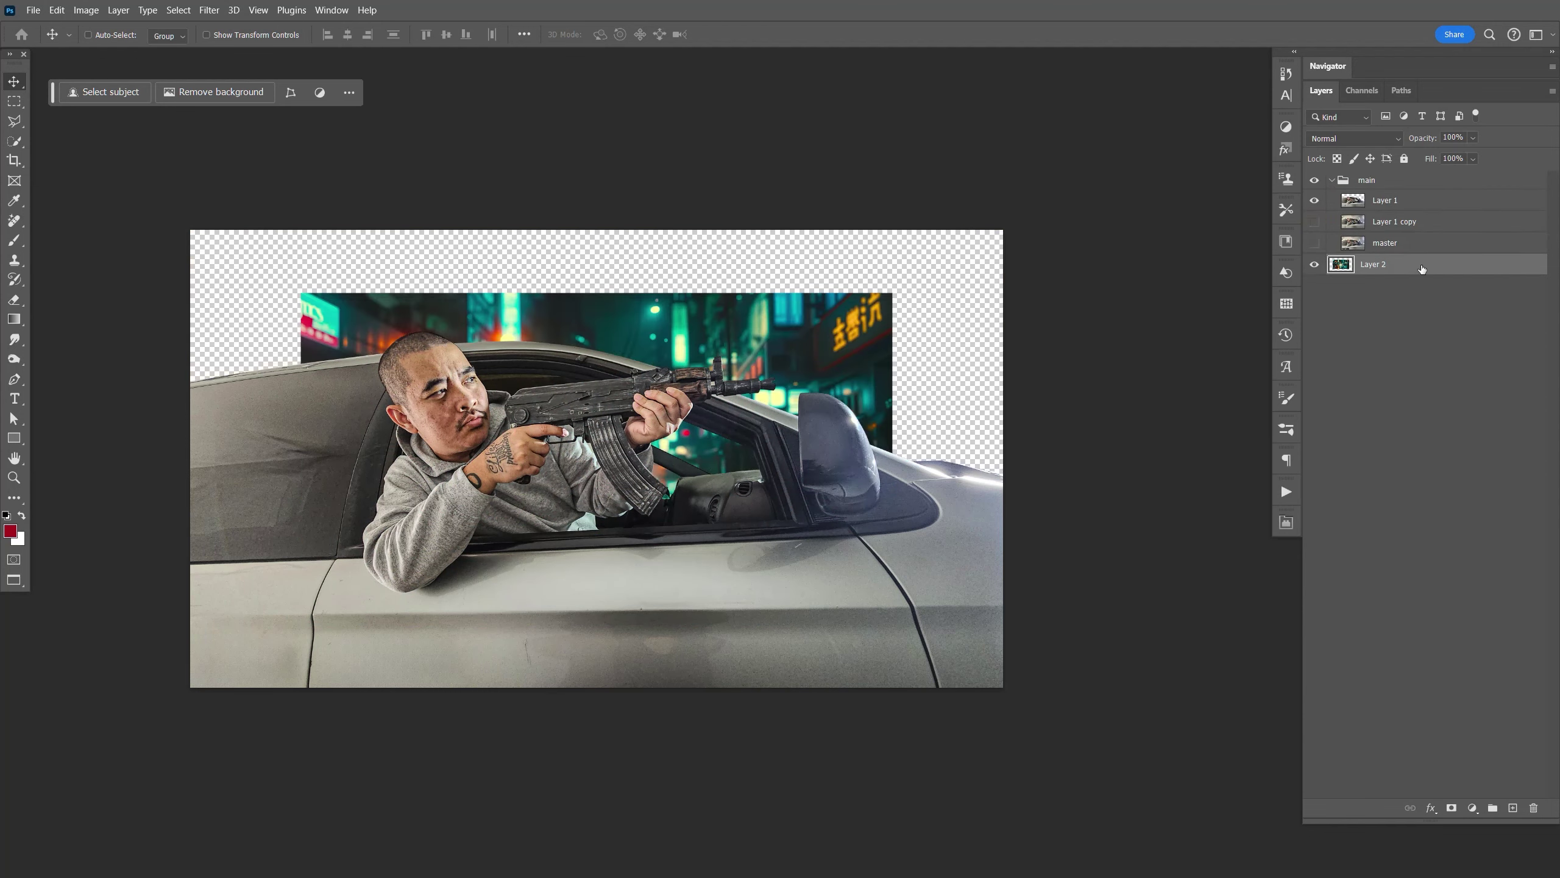
pyautogui.click(1333, 181)
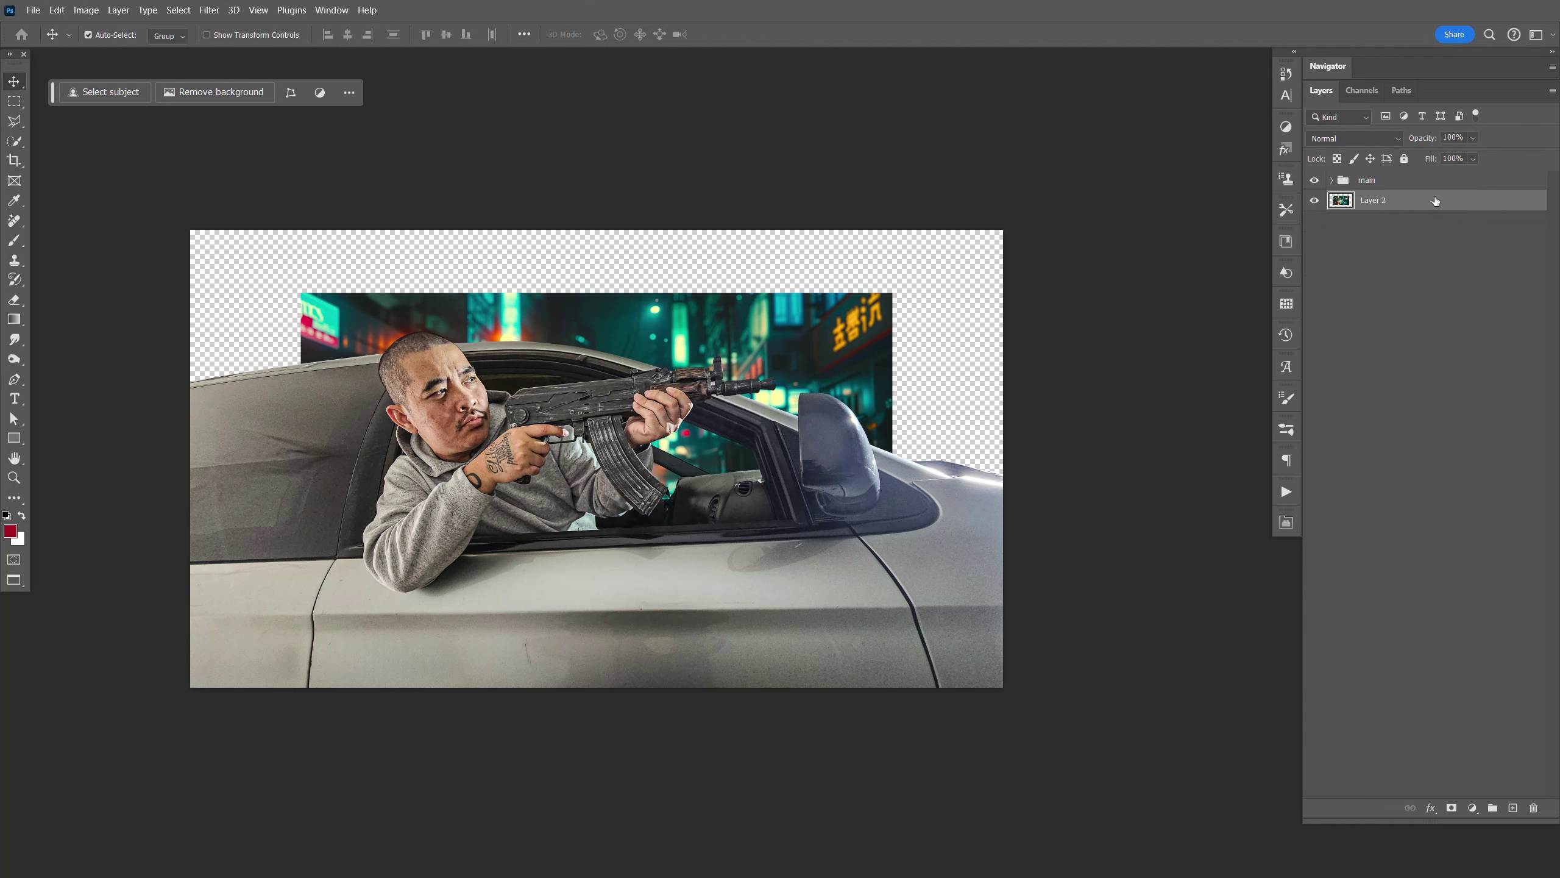
# Step: Put the city street layer in its own group named "bg"
pyautogui.hotkey('ctrl', 'g')
pyautogui.doubleClick(1369, 198)
pyautogui.write('bg')
pyautogui.press('Return')
# Step: Convert the city street layer to a smart object and scale it up to fill the canvas behind the car
pyautogui.rightClick(1391, 216)
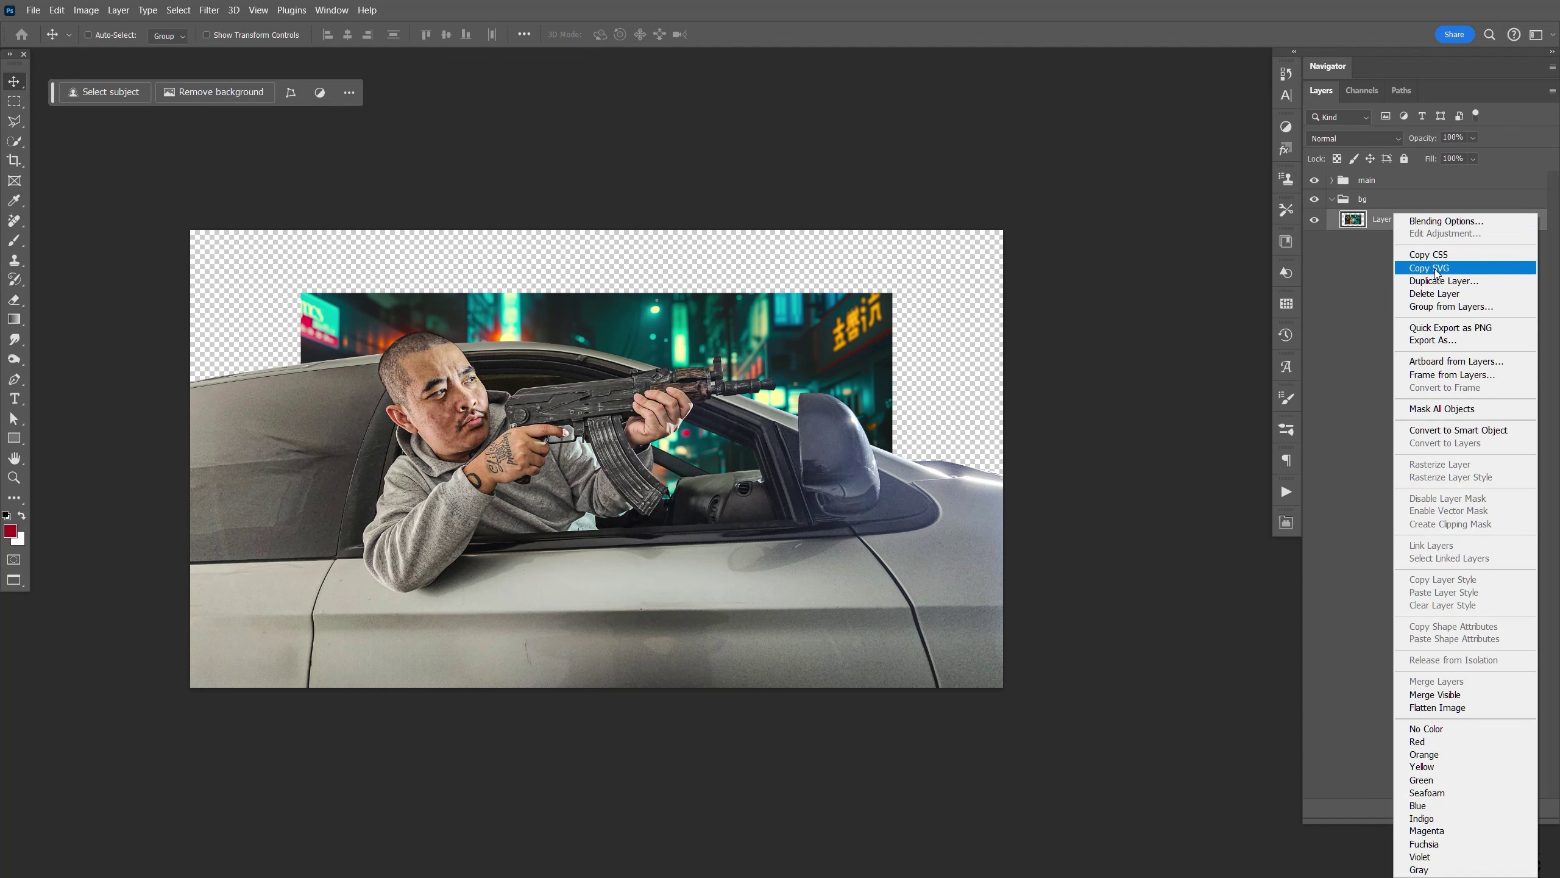
pyautogui.click(1425, 432)
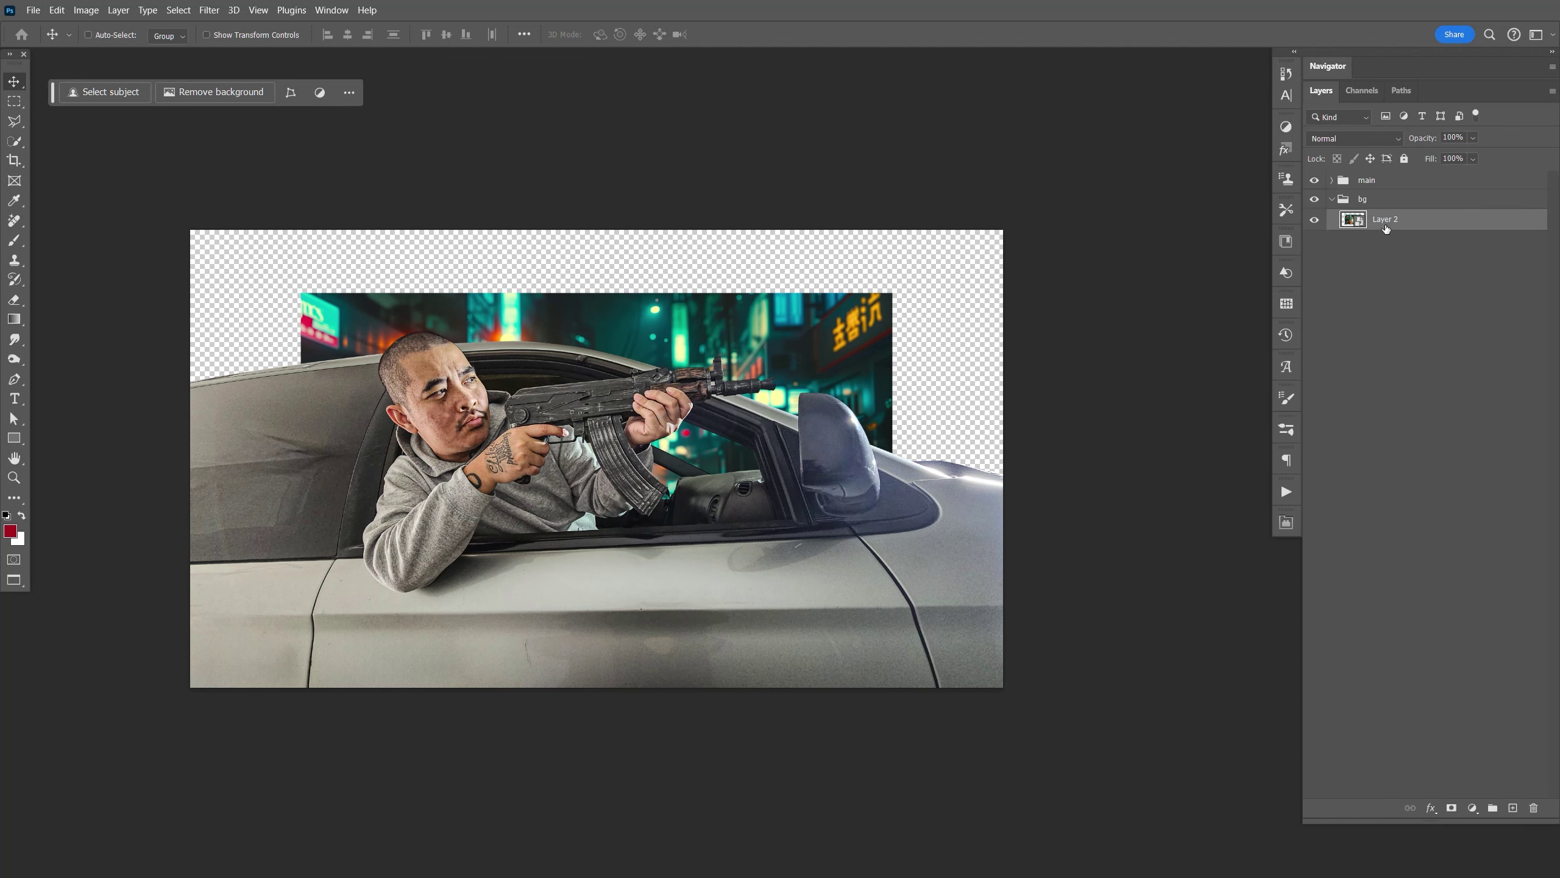
pyautogui.hotkey('ctrl', 't')
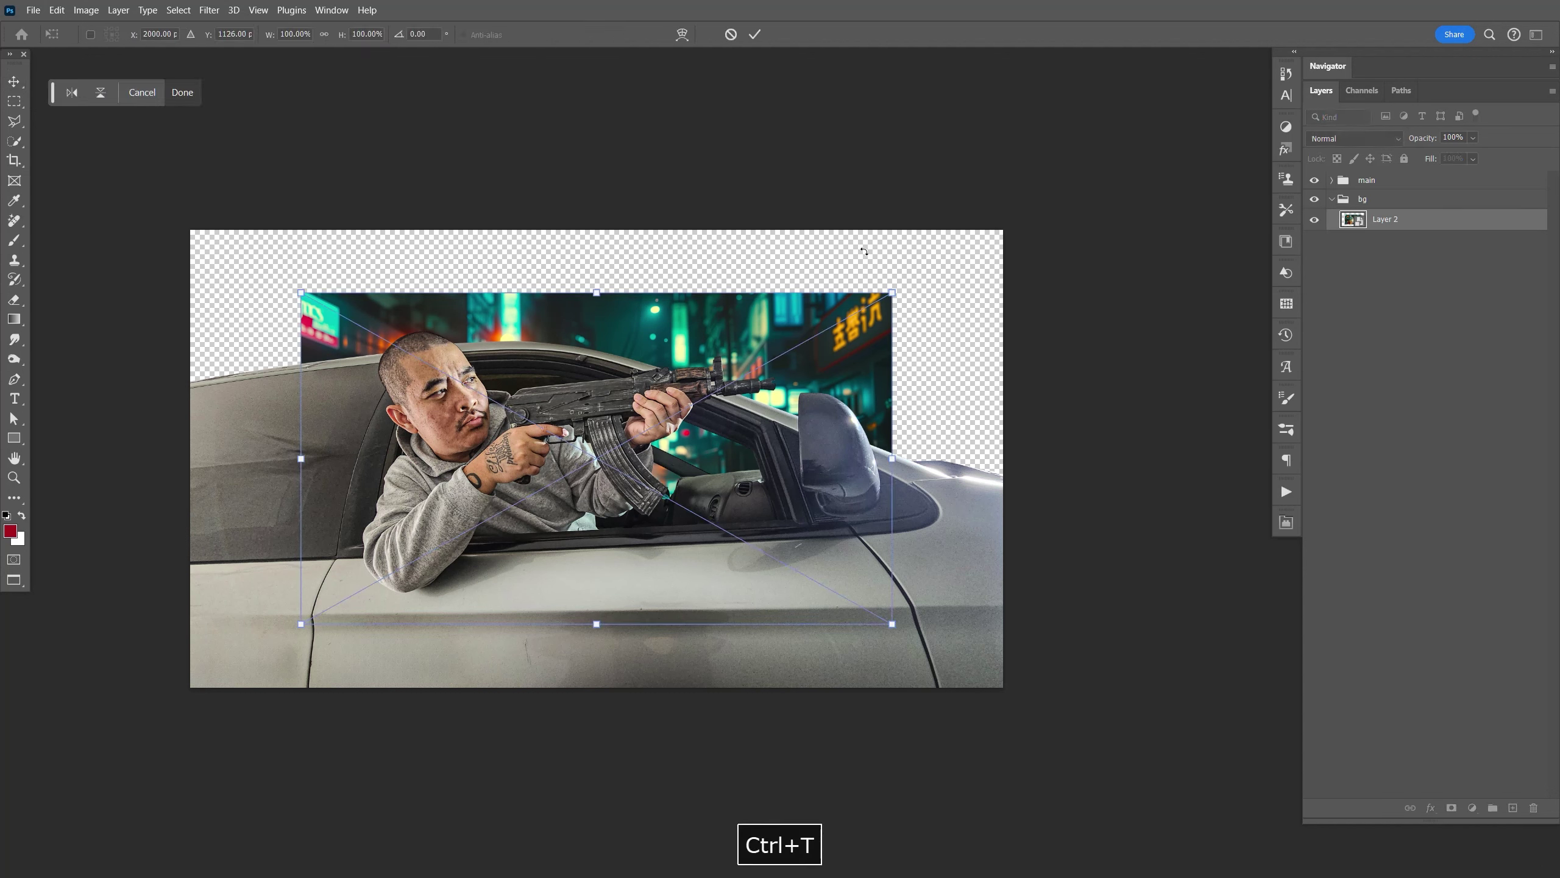
pyautogui.moveTo(872, 286); pyautogui.dragTo(1036, 194)
pyautogui.press('Return')
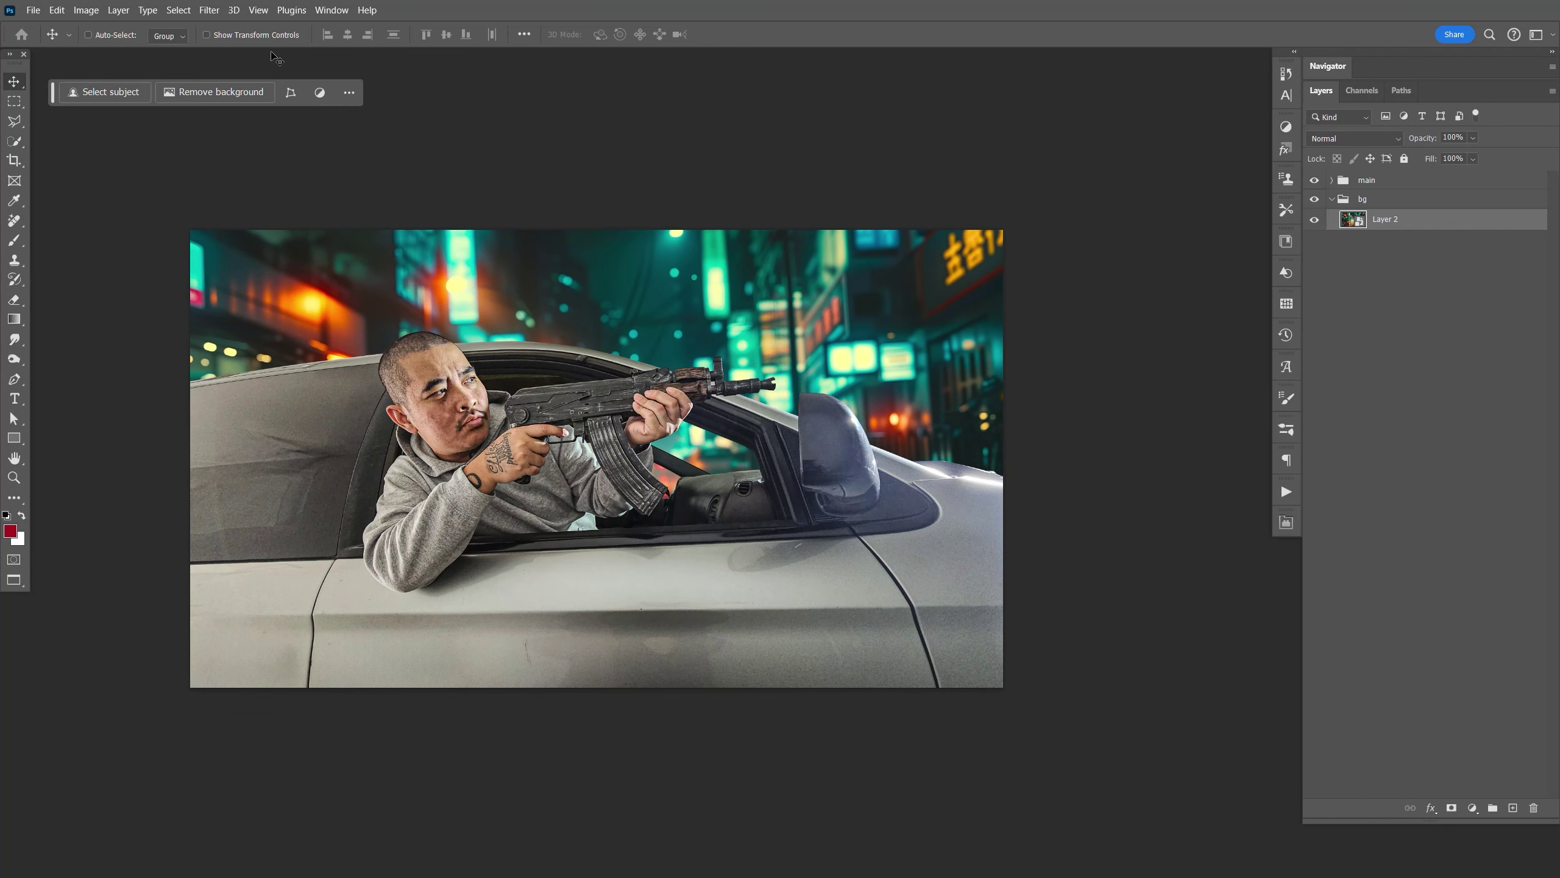
# Step: Apply a Motion Blur smart filter to the city street layer with an angle of 9° and a distance of 187 pixels
pyautogui.click(214, 14)
pyautogui.moveTo(300, 193)
pyautogui.click(423, 301)
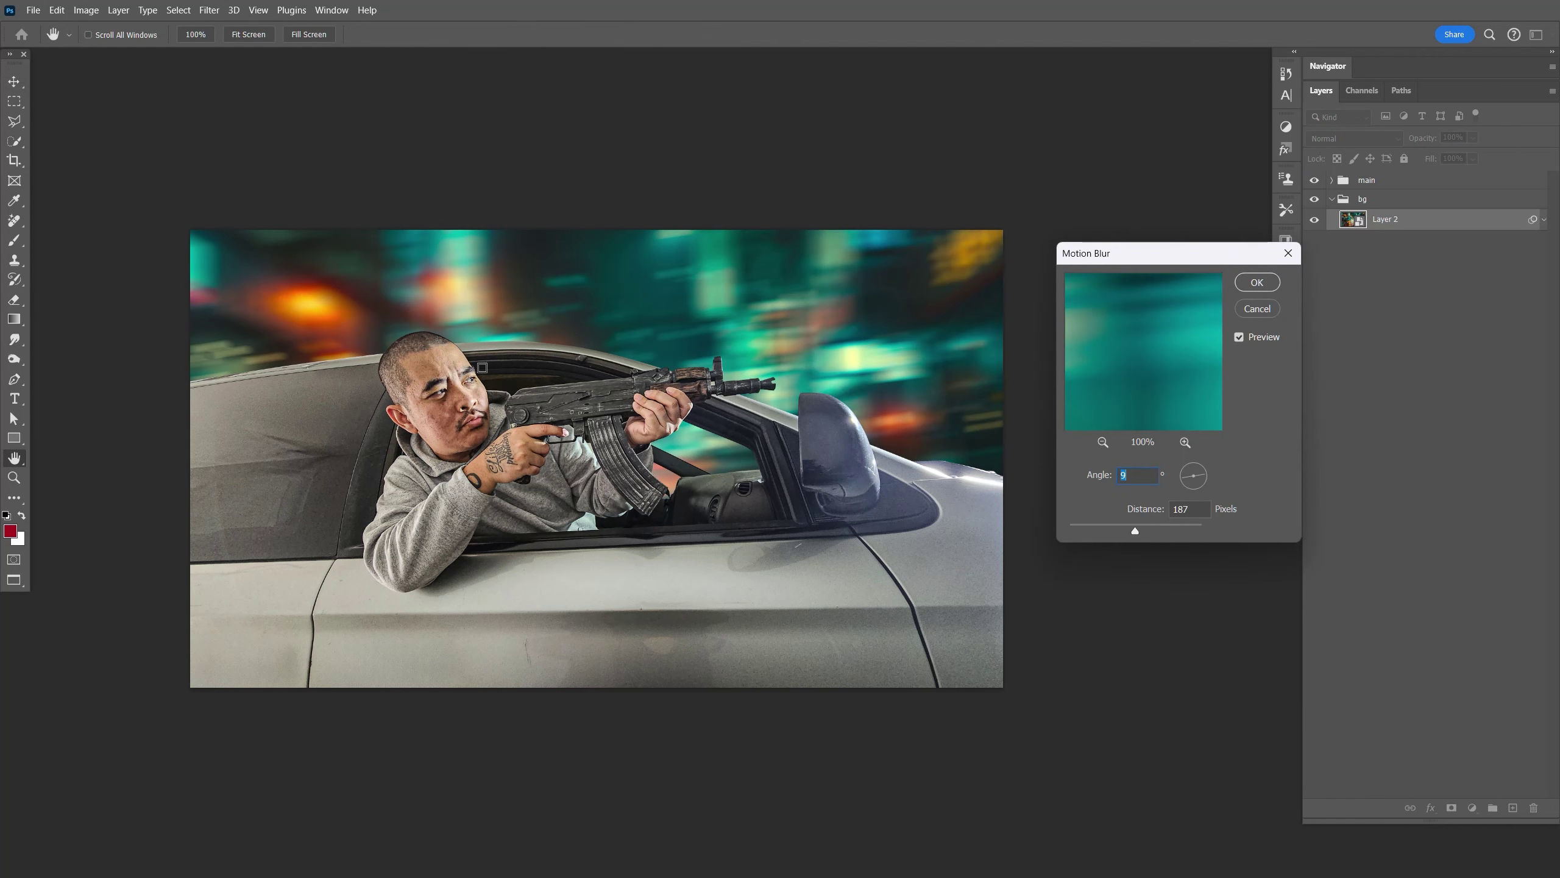
pyautogui.click(1252, 282)
# Step: Add Levels with the midtone at 0.94 and a Color Balance adjustment above the city street layer in the bg group
pyautogui.click(1473, 807)
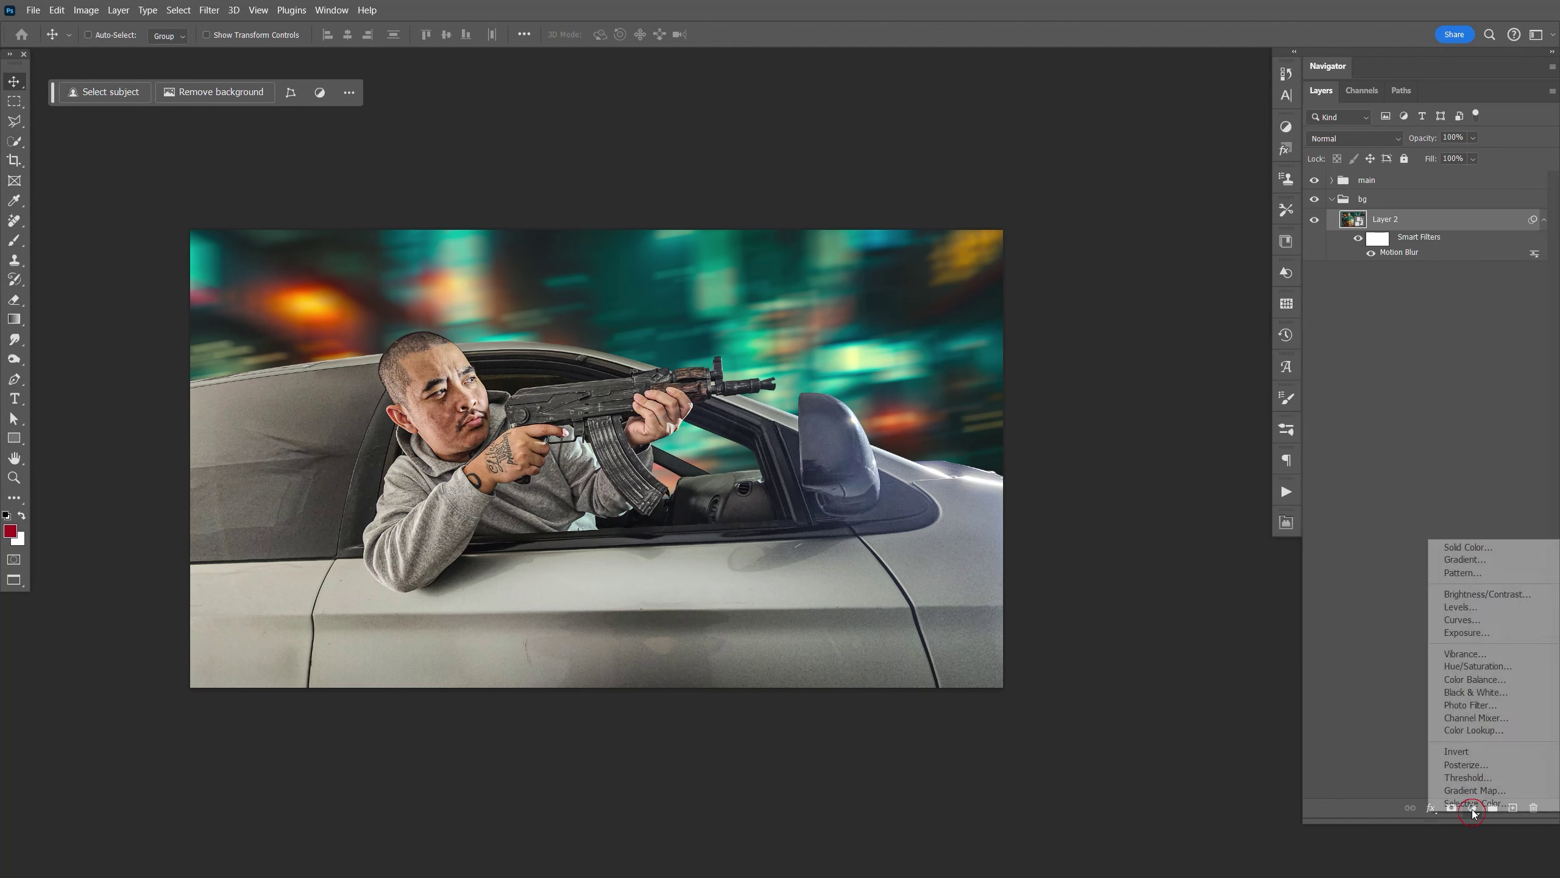
pyautogui.click(1471, 608)
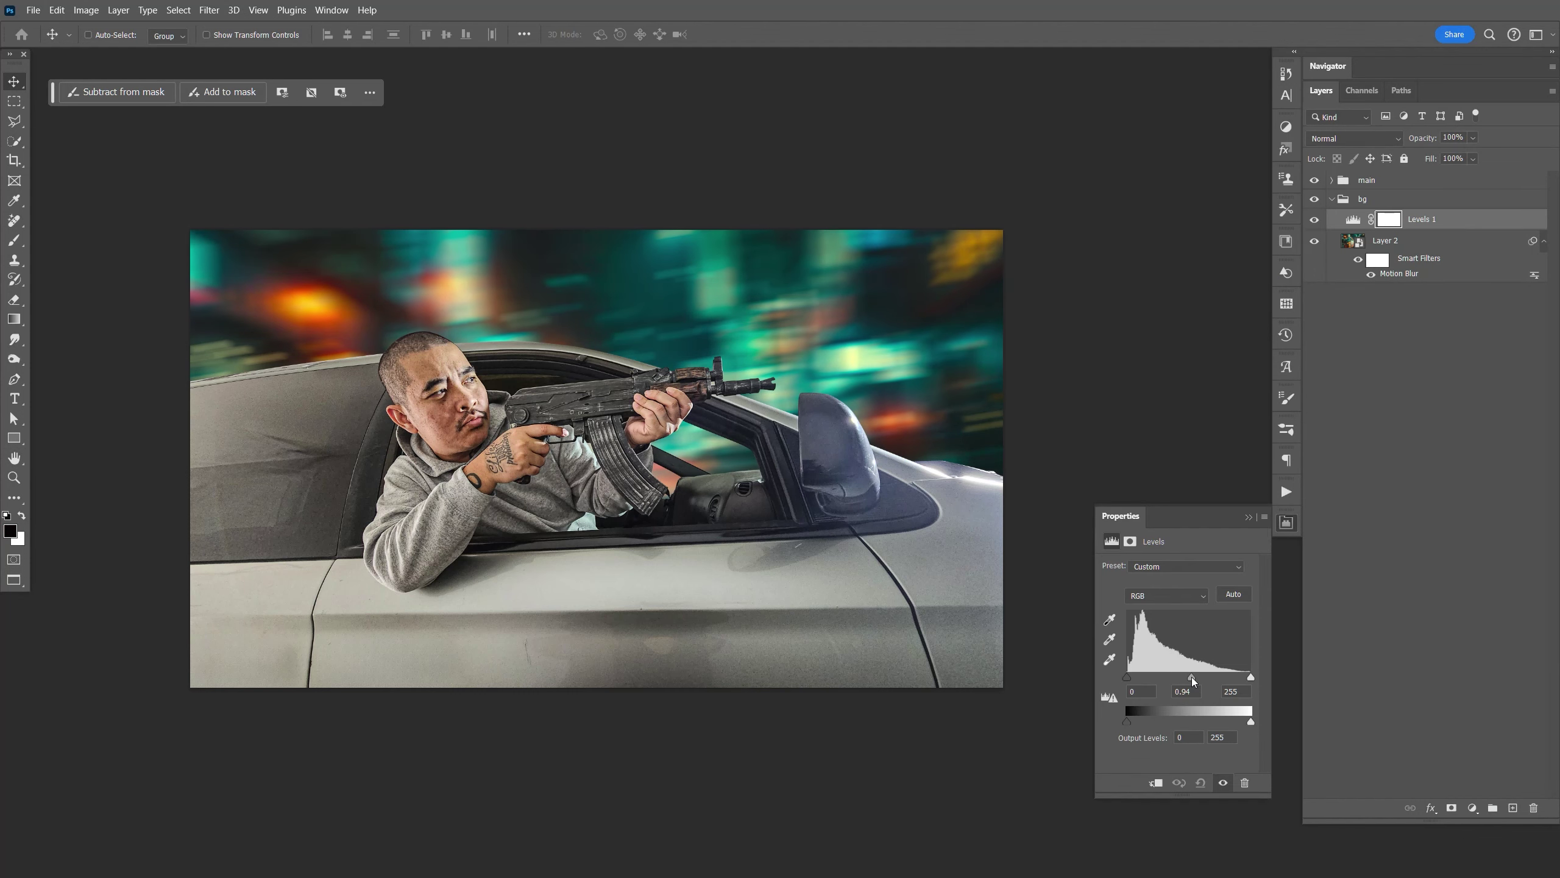
pyautogui.click(1473, 807)
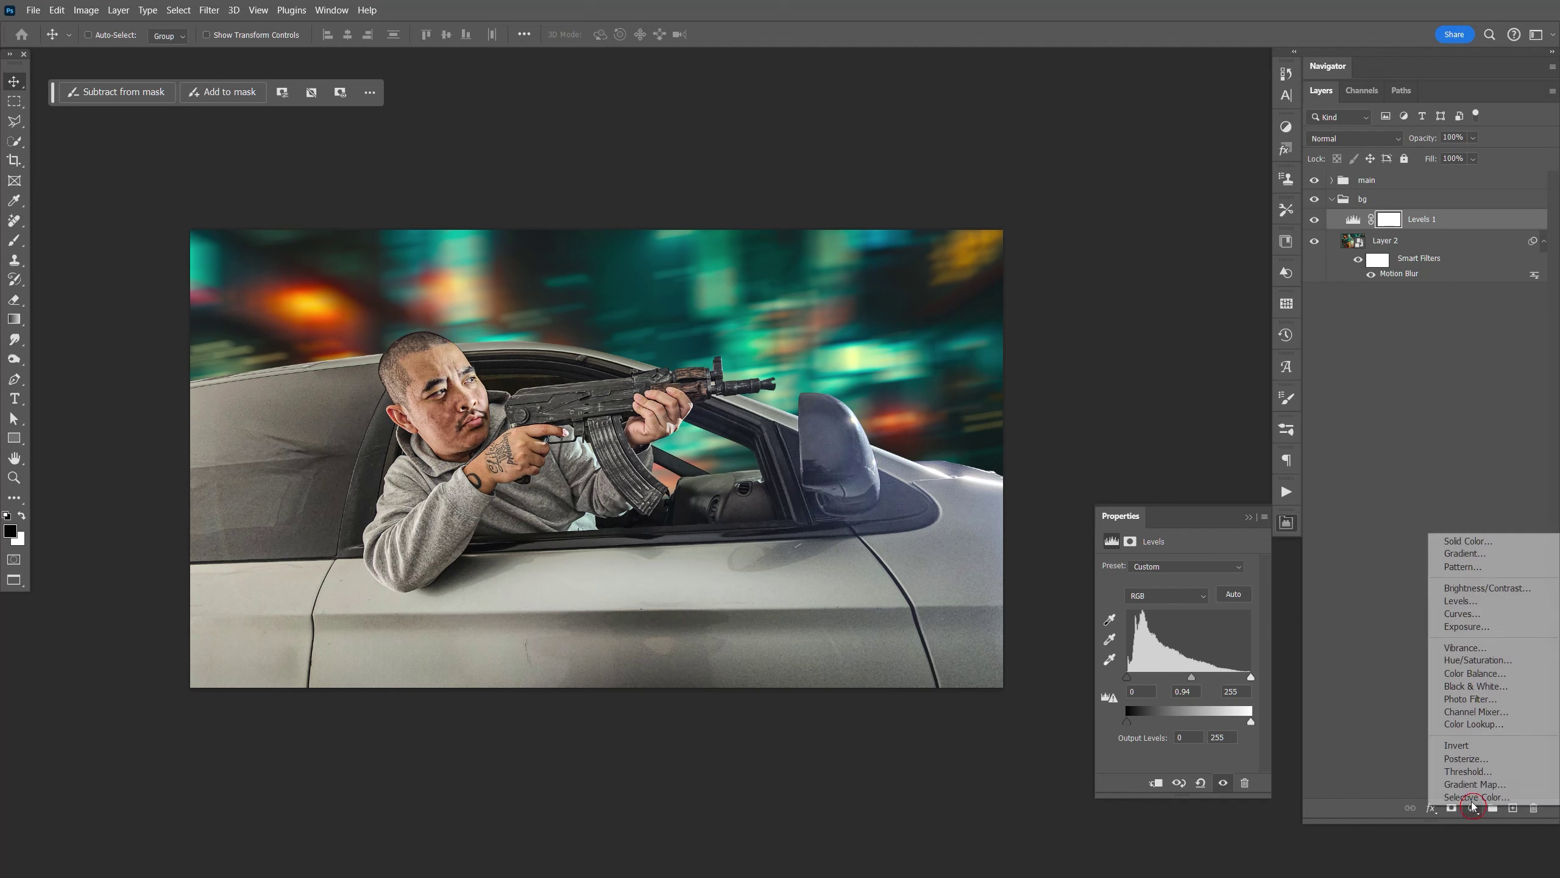
pyautogui.click(1471, 673)
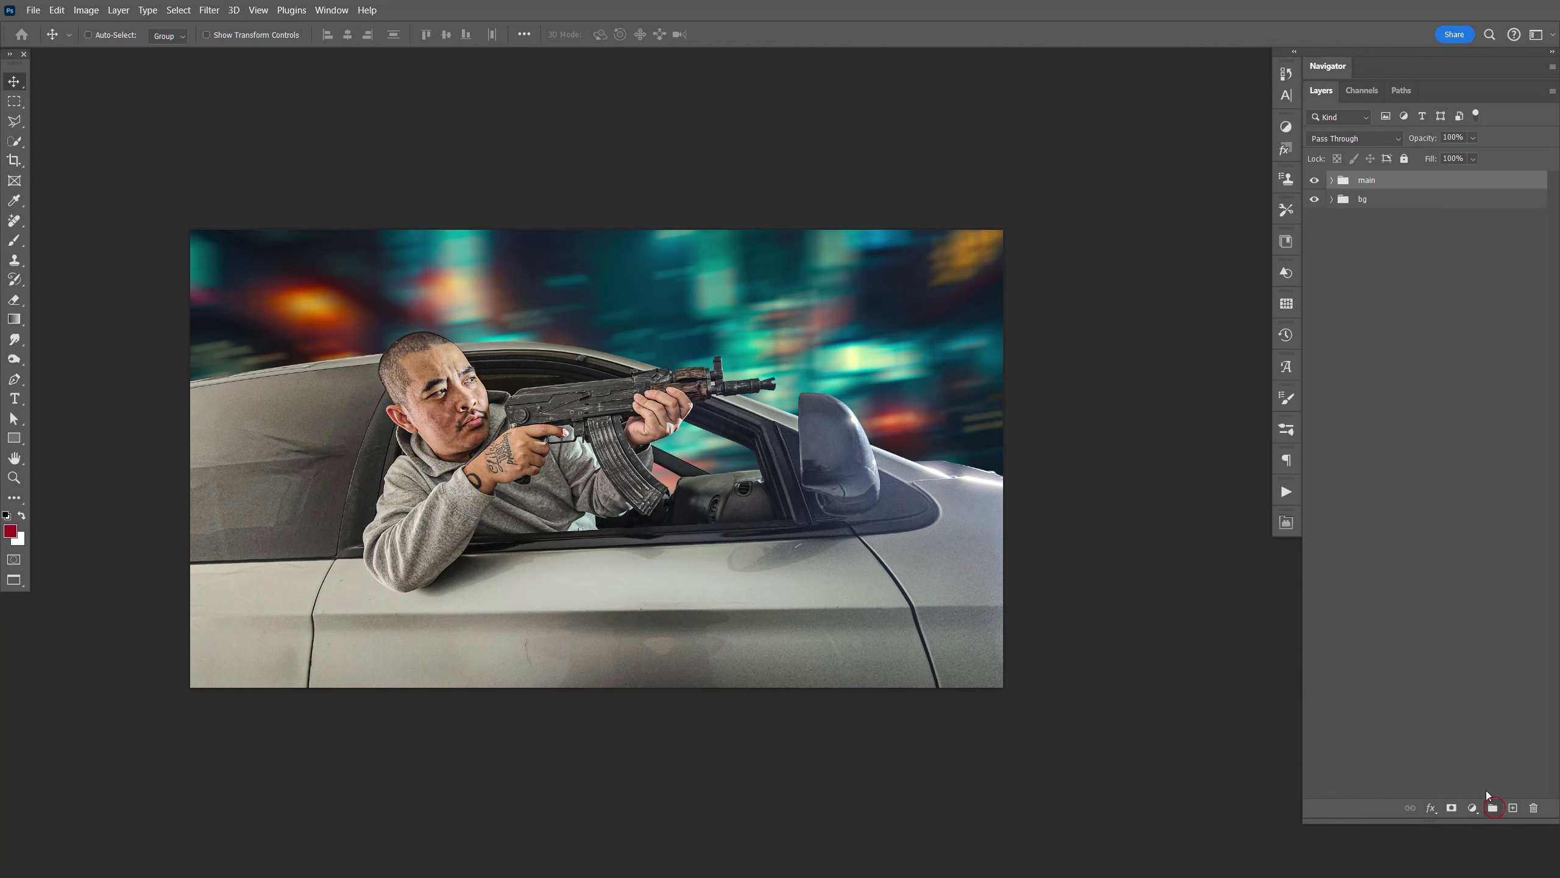
# Step: Create a new group above the main group and name it "adj"
pyautogui.click(1493, 807)
pyautogui.doubleClick(1372, 180)
pyautogui.write('adj')
pyautogui.press('Return')
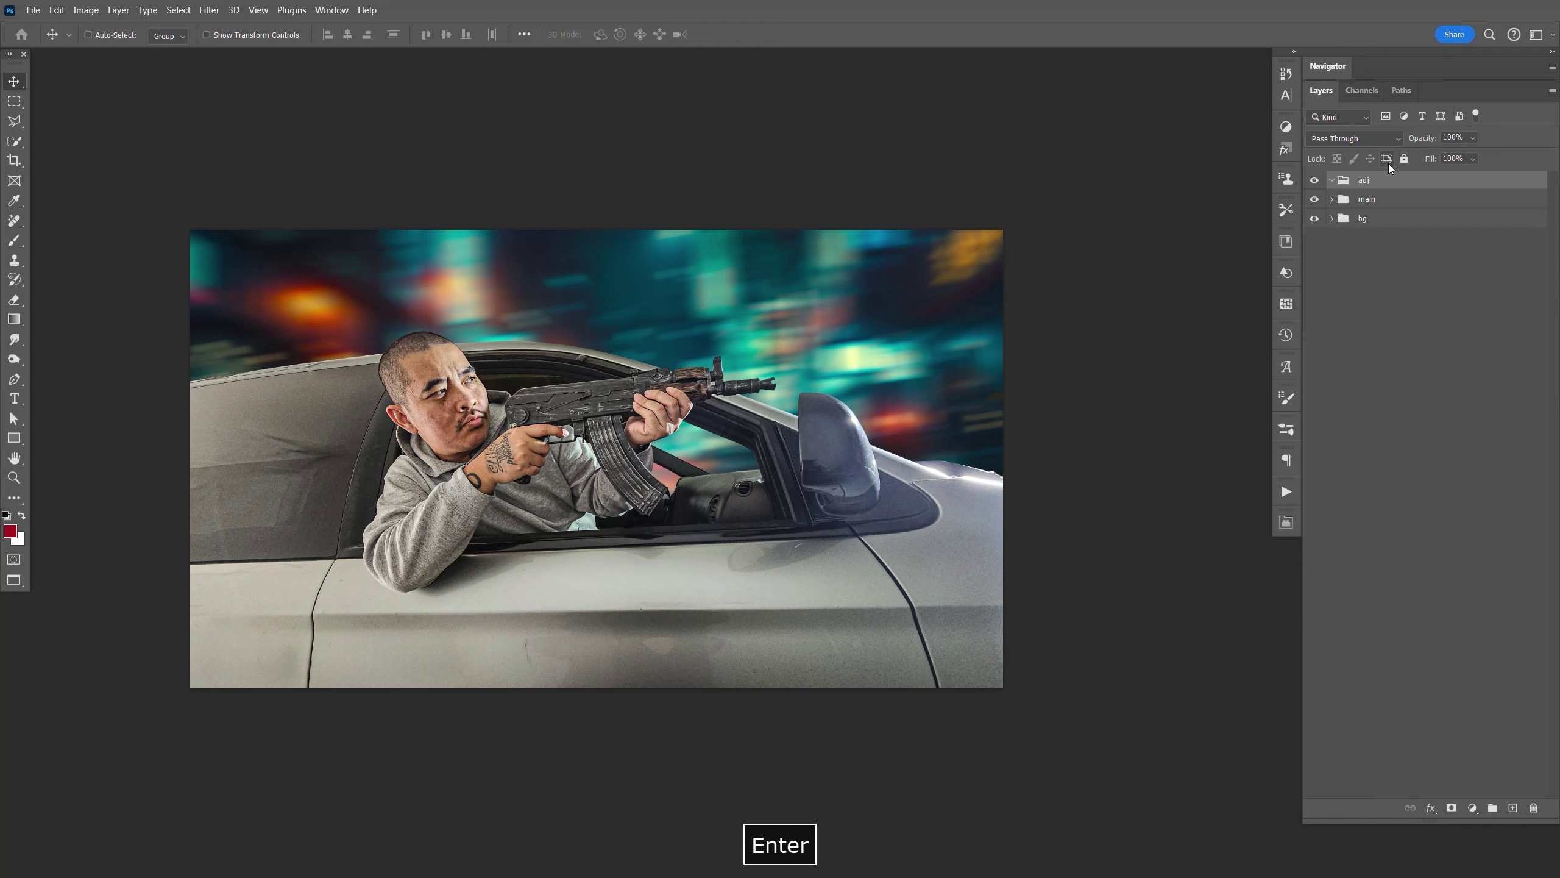
# Step: Run the Grey Noise action inside the adj group and check the grain at 100% by toggling the noise layer's visibility
pyautogui.click(1286, 492)
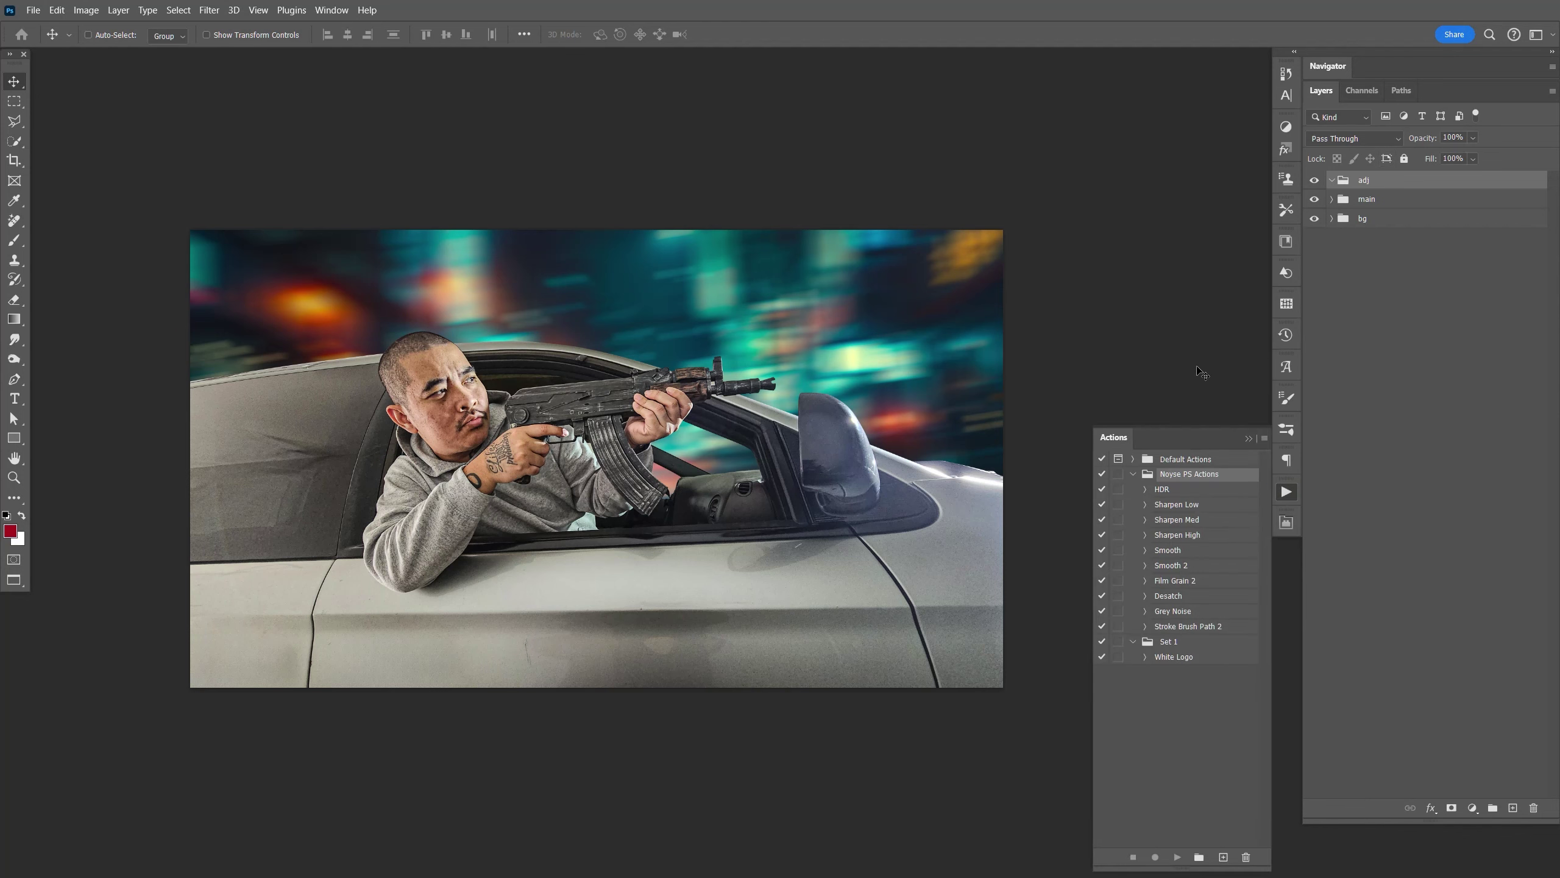
pyautogui.click(1191, 612)
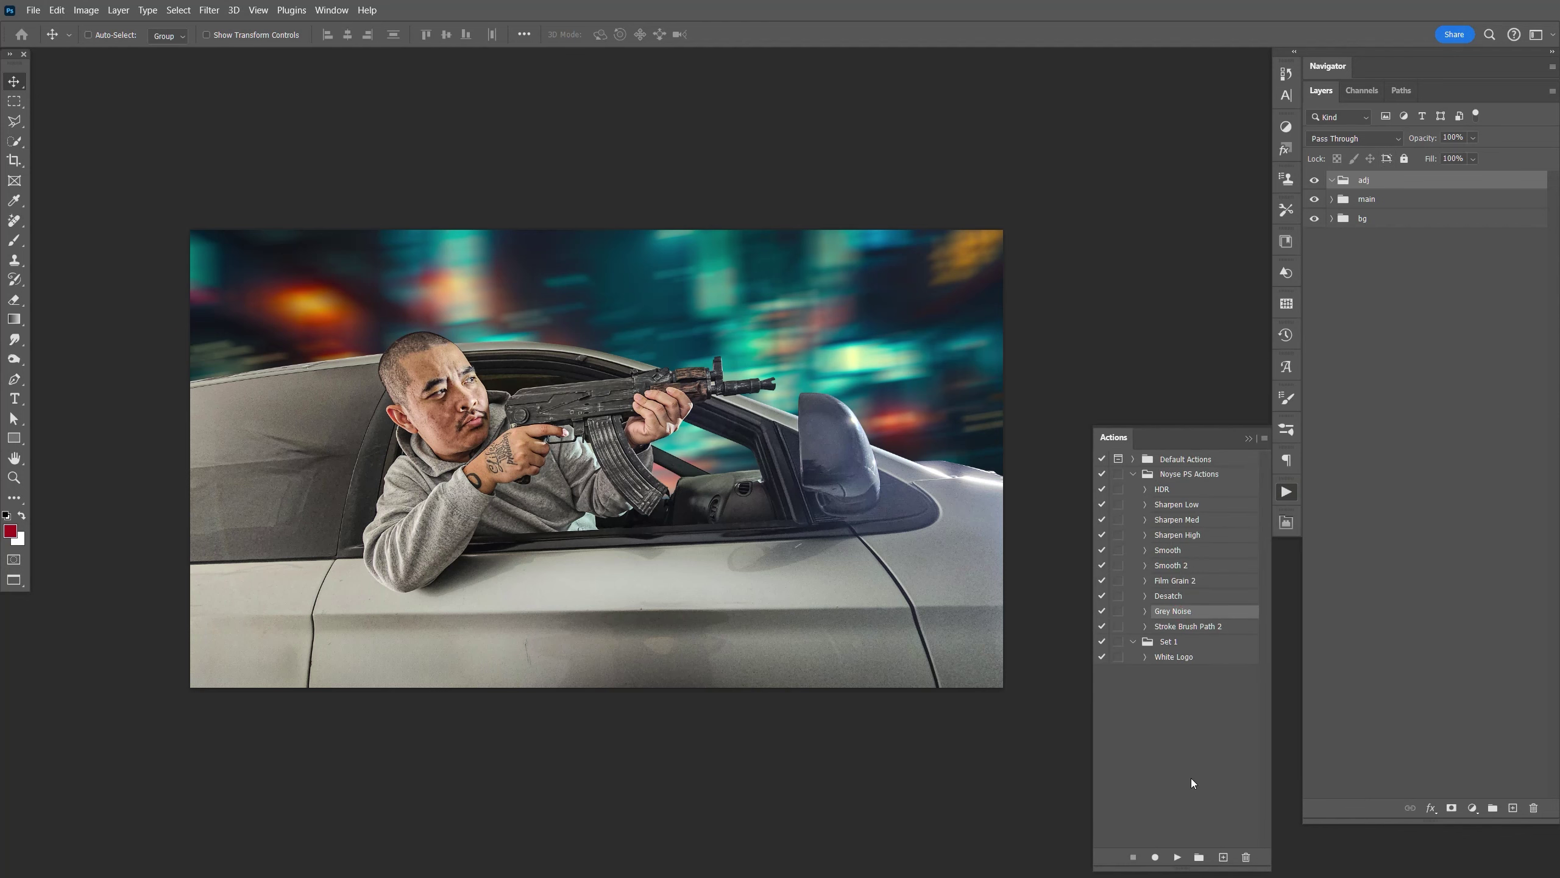
pyautogui.click(1177, 858)
pyautogui.hotkey('ctrl', '1')
pyautogui.press('space')
pyautogui.moveTo(1094, 320); pyautogui.dragTo(858, 641)
pyautogui.moveTo(1315, 201)
pyautogui.mouseDown()
pyautogui.moveTo(1319, 222)
pyautogui.moveTo(1315, 200)
pyautogui.mouseUp()
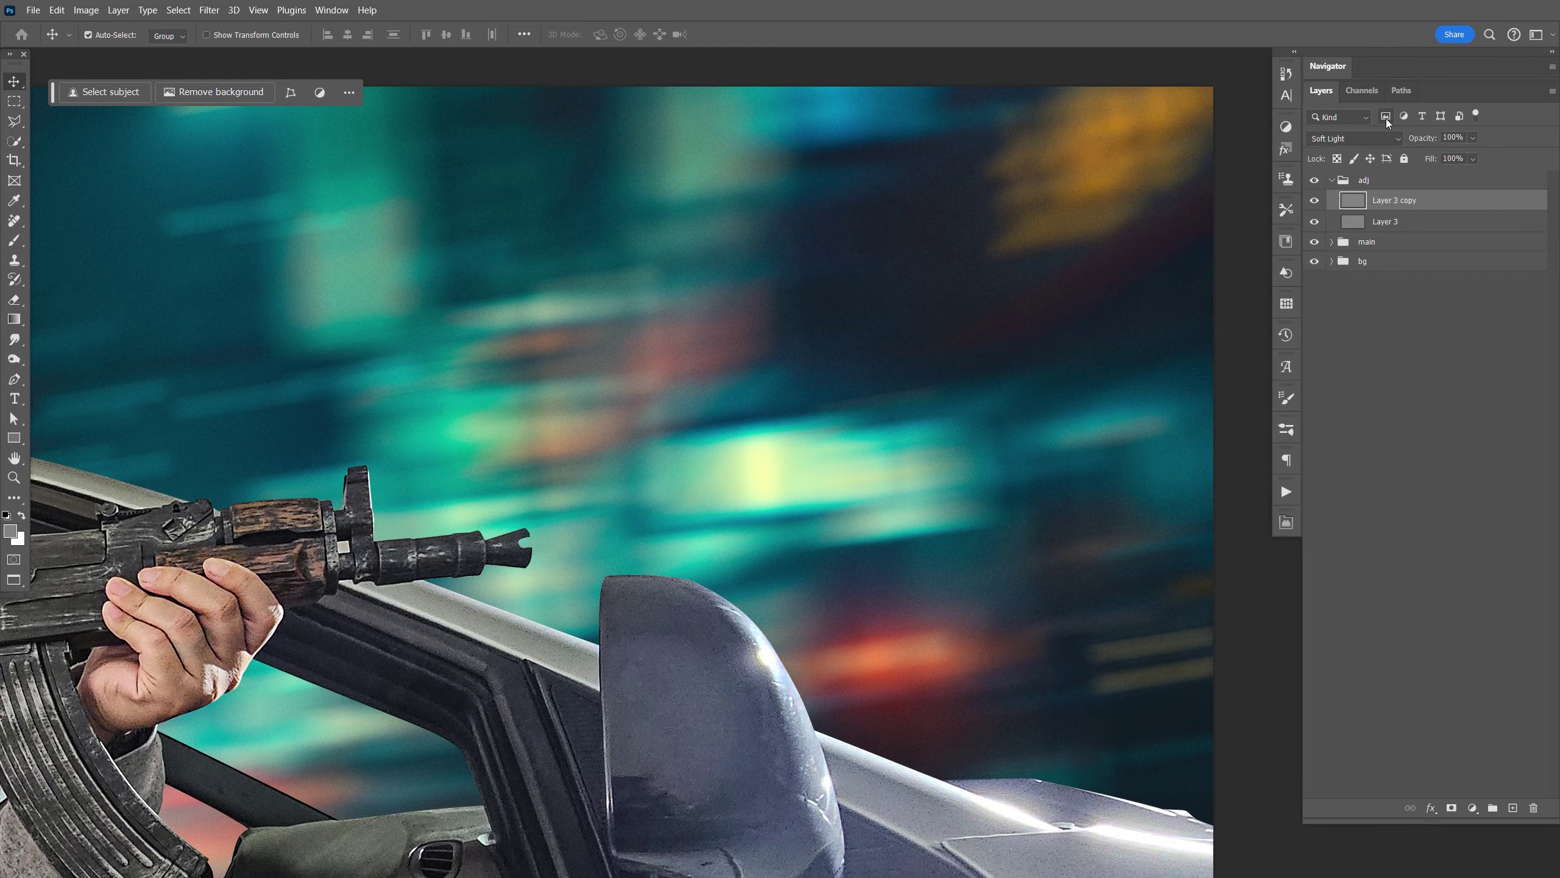
# Step: Duplicate the topmost soft-light noise layer in the adj group and save the document
pyautogui.hotkey('ctrl', 'j')
pyautogui.hotkey('ctrl', '0')
pyautogui.press('space')
pyautogui.hotkey('ctrl', 's')
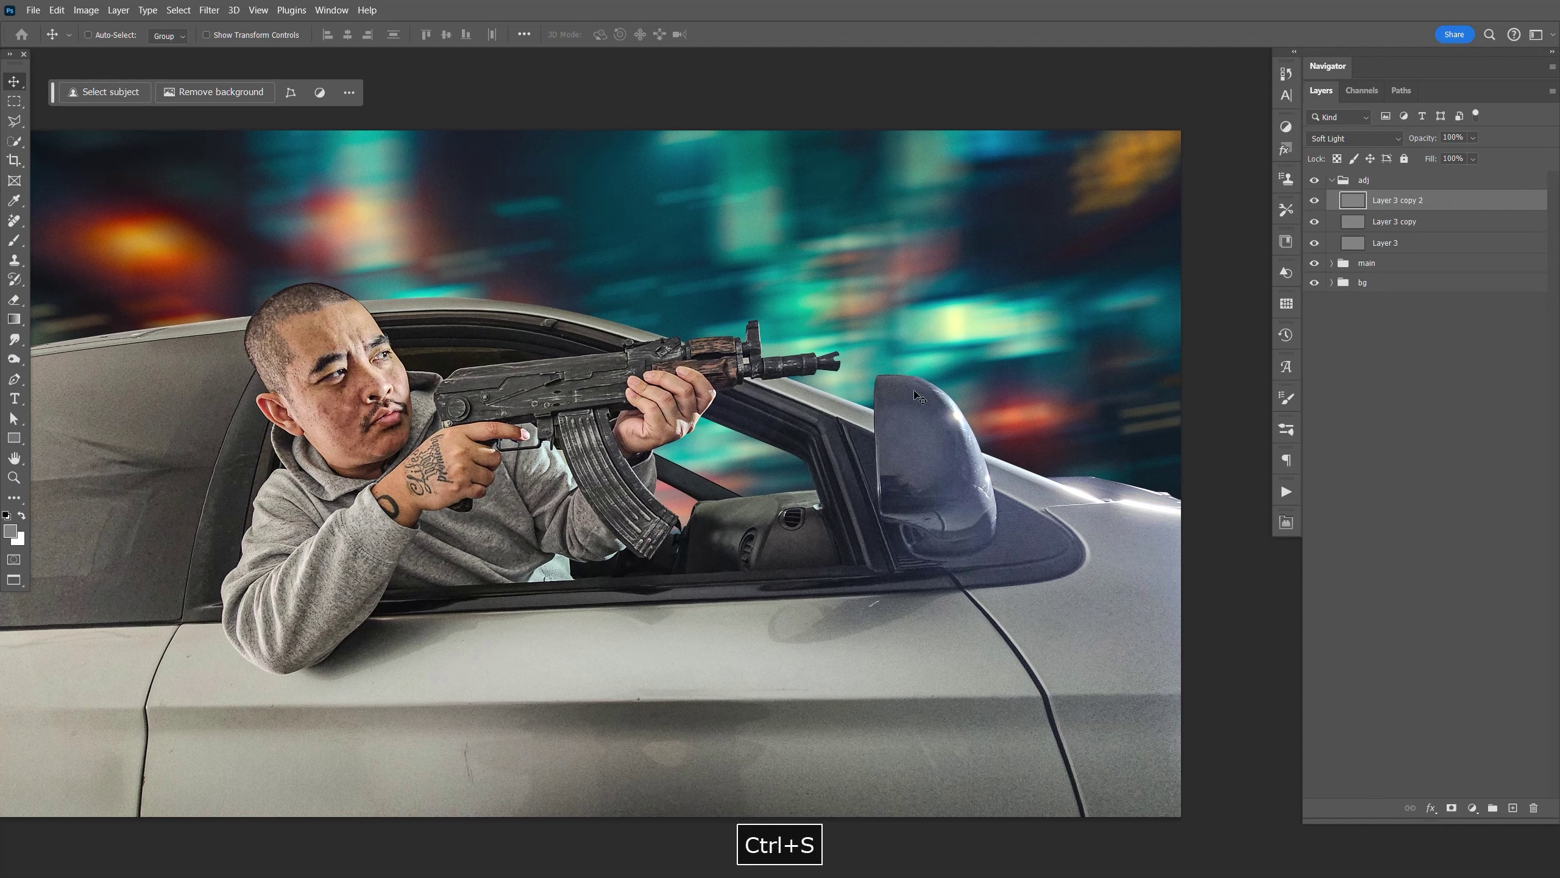
pyautogui.press('F9')
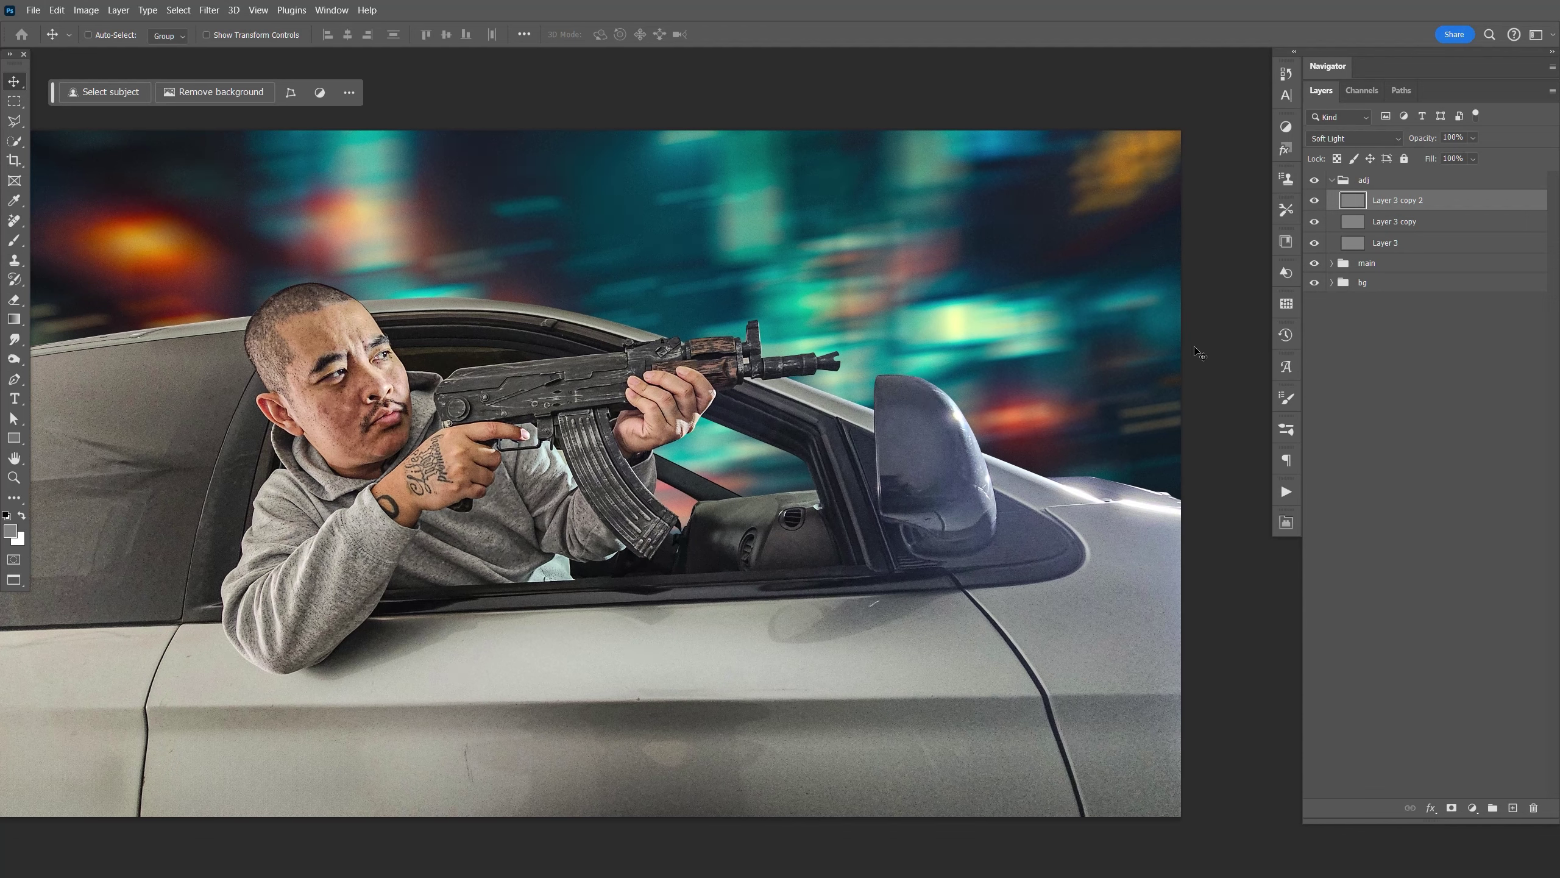
# Step: On Layer 1, trace a closed Pen path around the leftover strip above the hood edge, extending into the background
pyautogui.click(1331, 179)
pyautogui.click(1331, 198)
pyautogui.click(1396, 227)
pyautogui.press('z')
pyautogui.moveTo(1108, 496); pyautogui.dragTo(842, 443)
pyautogui.press('space')
pyautogui.press('p')
pyautogui.click(422, 165)
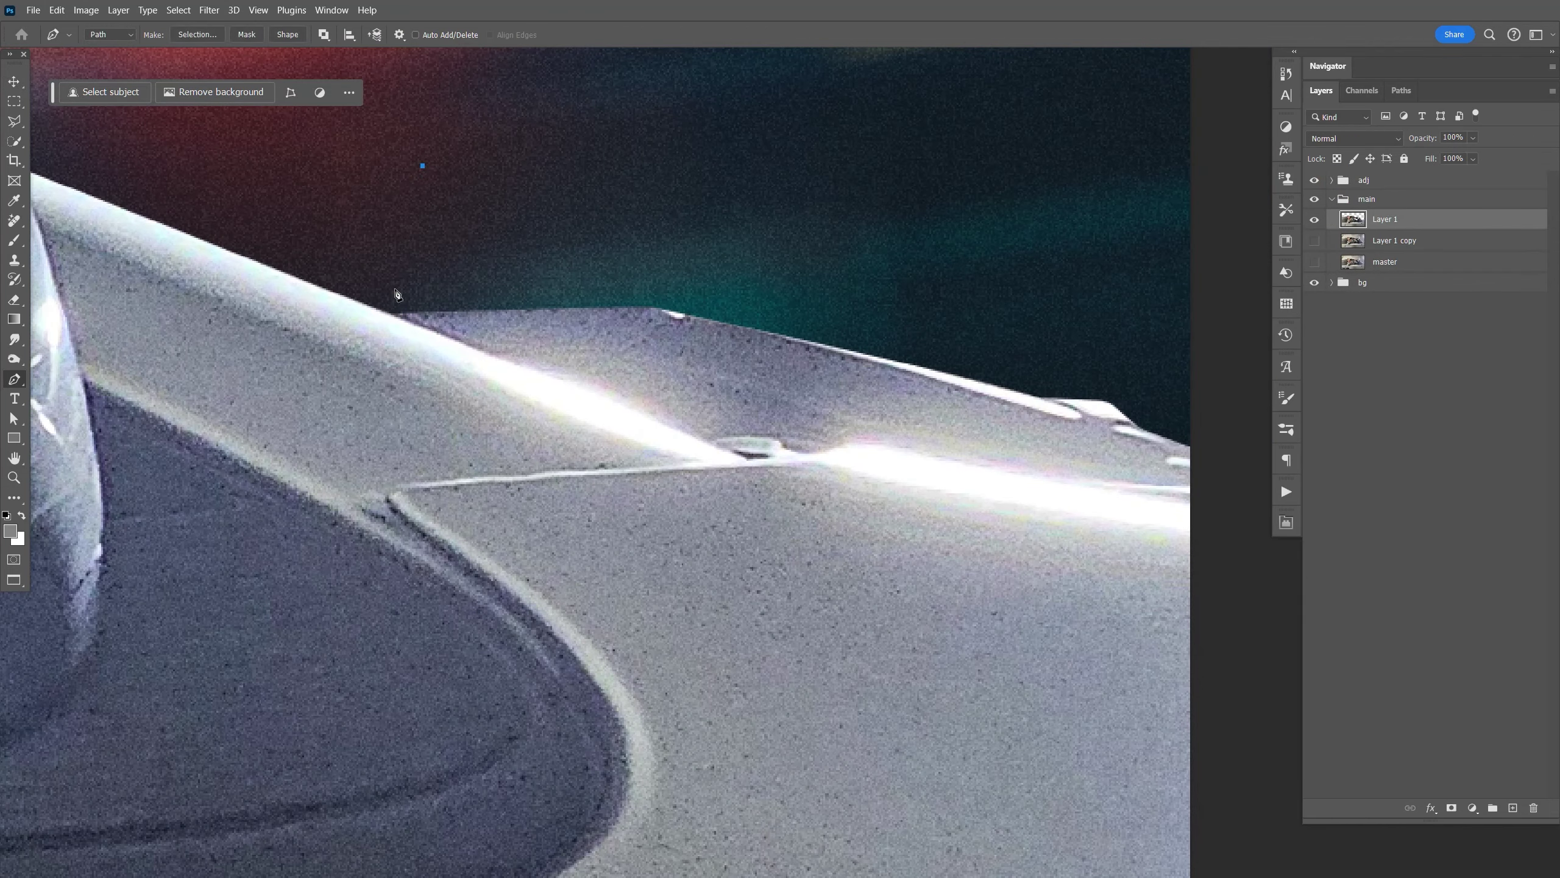
pyautogui.moveTo(403, 317); pyautogui.dragTo(715, 446)
pyautogui.click(749, 461)
pyautogui.click(817, 457)
pyautogui.moveTo(944, 460); pyautogui.dragTo(995, 468)
pyautogui.click(1194, 499)
pyautogui.moveTo(1230, 494); pyautogui.dragTo(1228, 484)
pyautogui.click(1215, 375)
pyautogui.click(1160, 308)
pyautogui.click(702, 169)
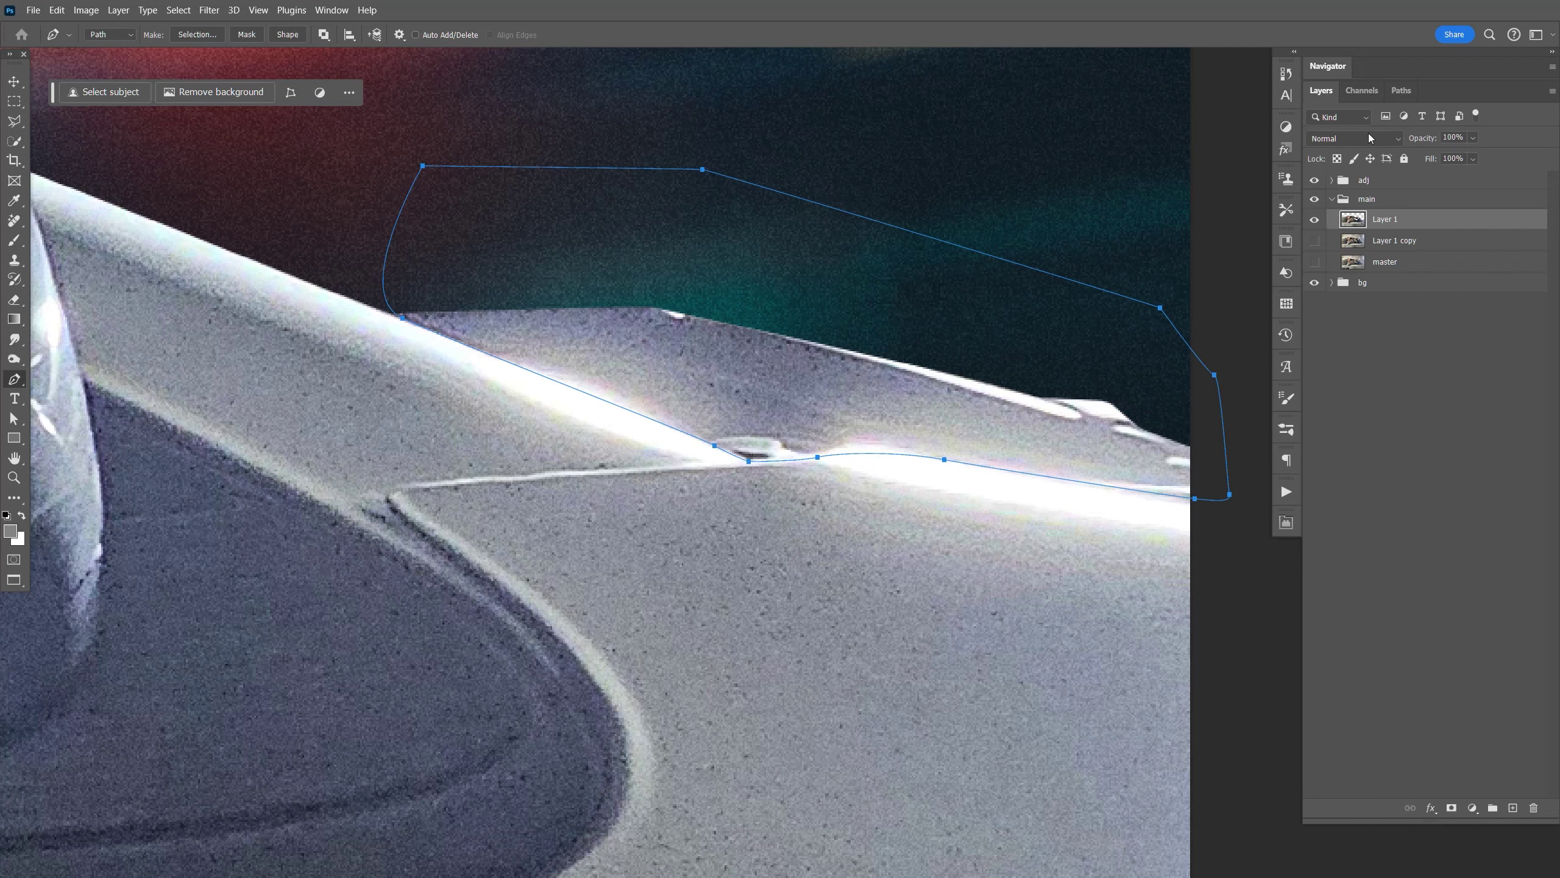
# Step: Load the work path as a selection and delete the enclosed strip from Layer 1
pyautogui.click(1400, 92)
pyautogui.keyDown('ctrl'); pyautogui.click(1321, 118); pyautogui.keyUp('ctrl')
pyautogui.click(1321, 92)
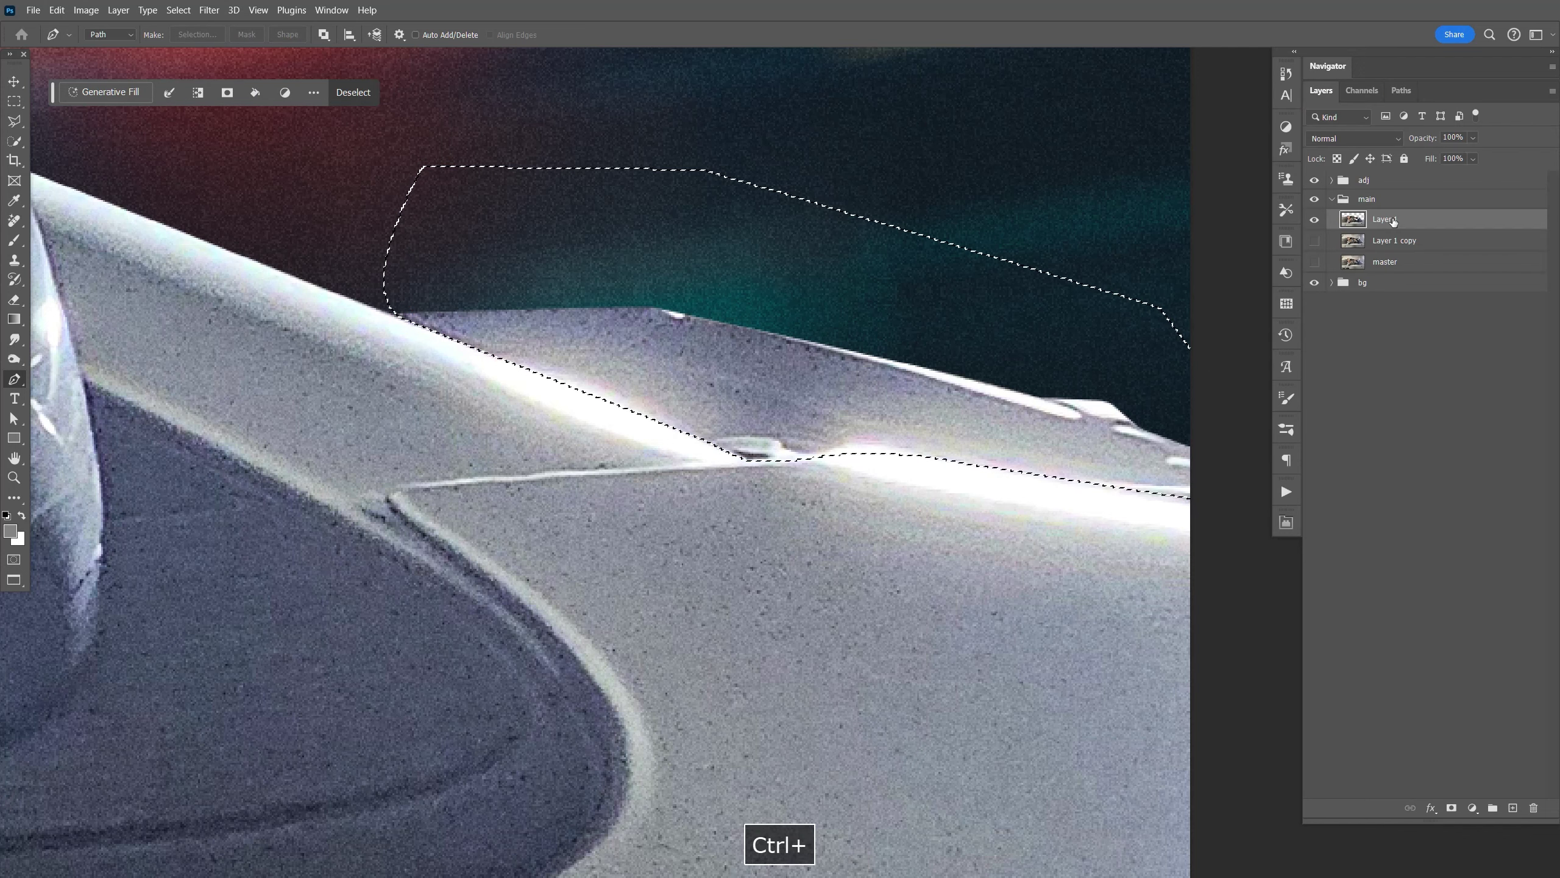
pyautogui.press('Delete')
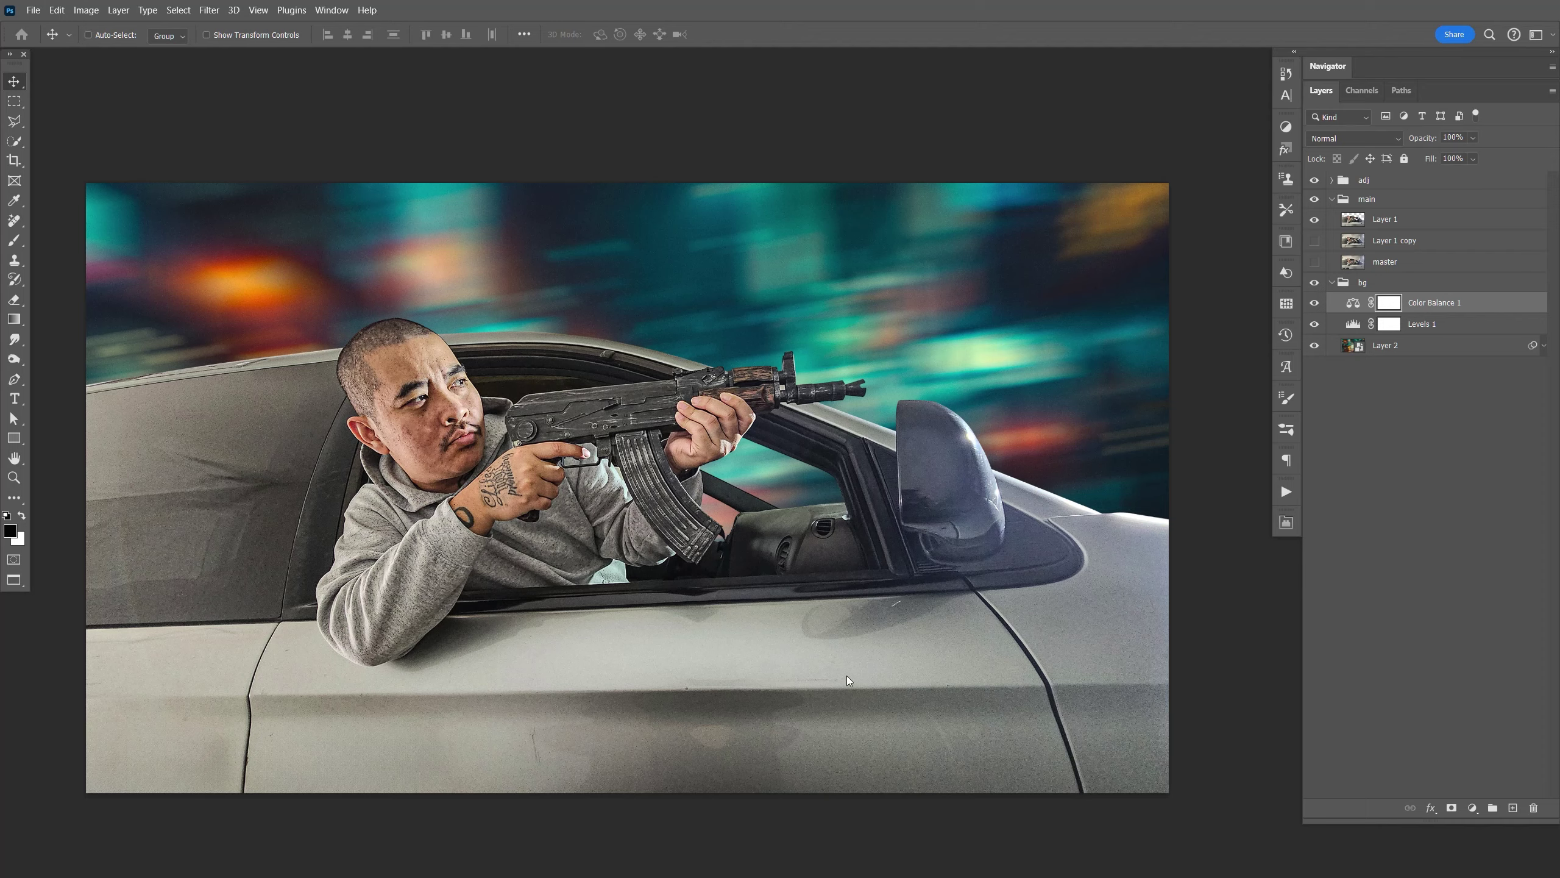
# Step: Trace a closed Pen path around the man and his rifle on Layer 1
pyautogui.hotkey('ctrl', '=')
pyautogui.hotkey('ctrl', '=')
pyautogui.hotkey('ctrl', '=')
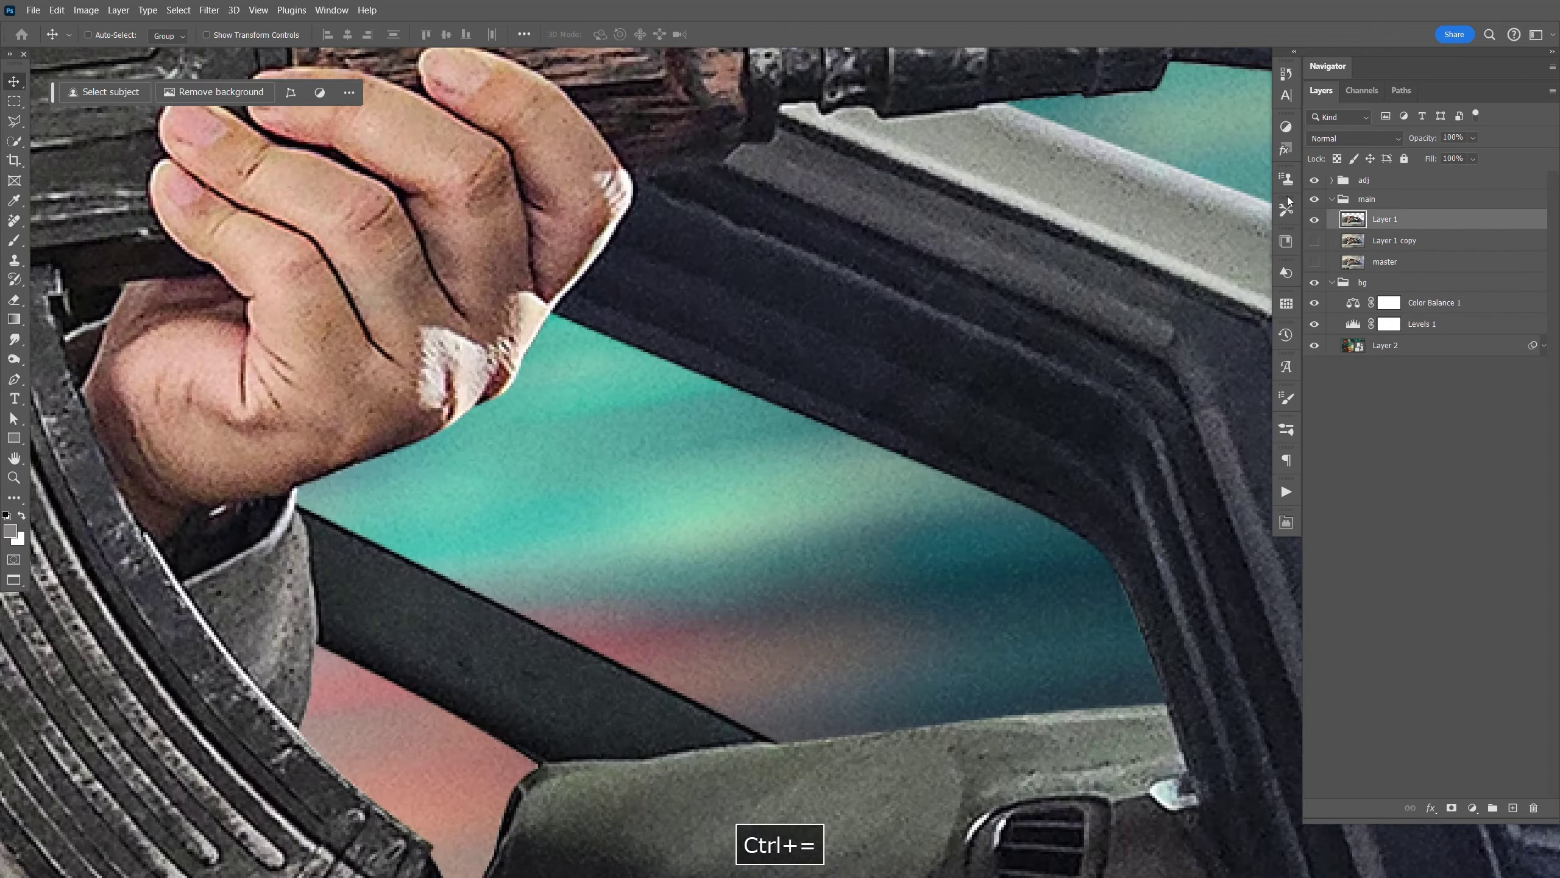
pyautogui.press('space')
pyautogui.moveTo(540, 456); pyautogui.dragTo(842, 497)
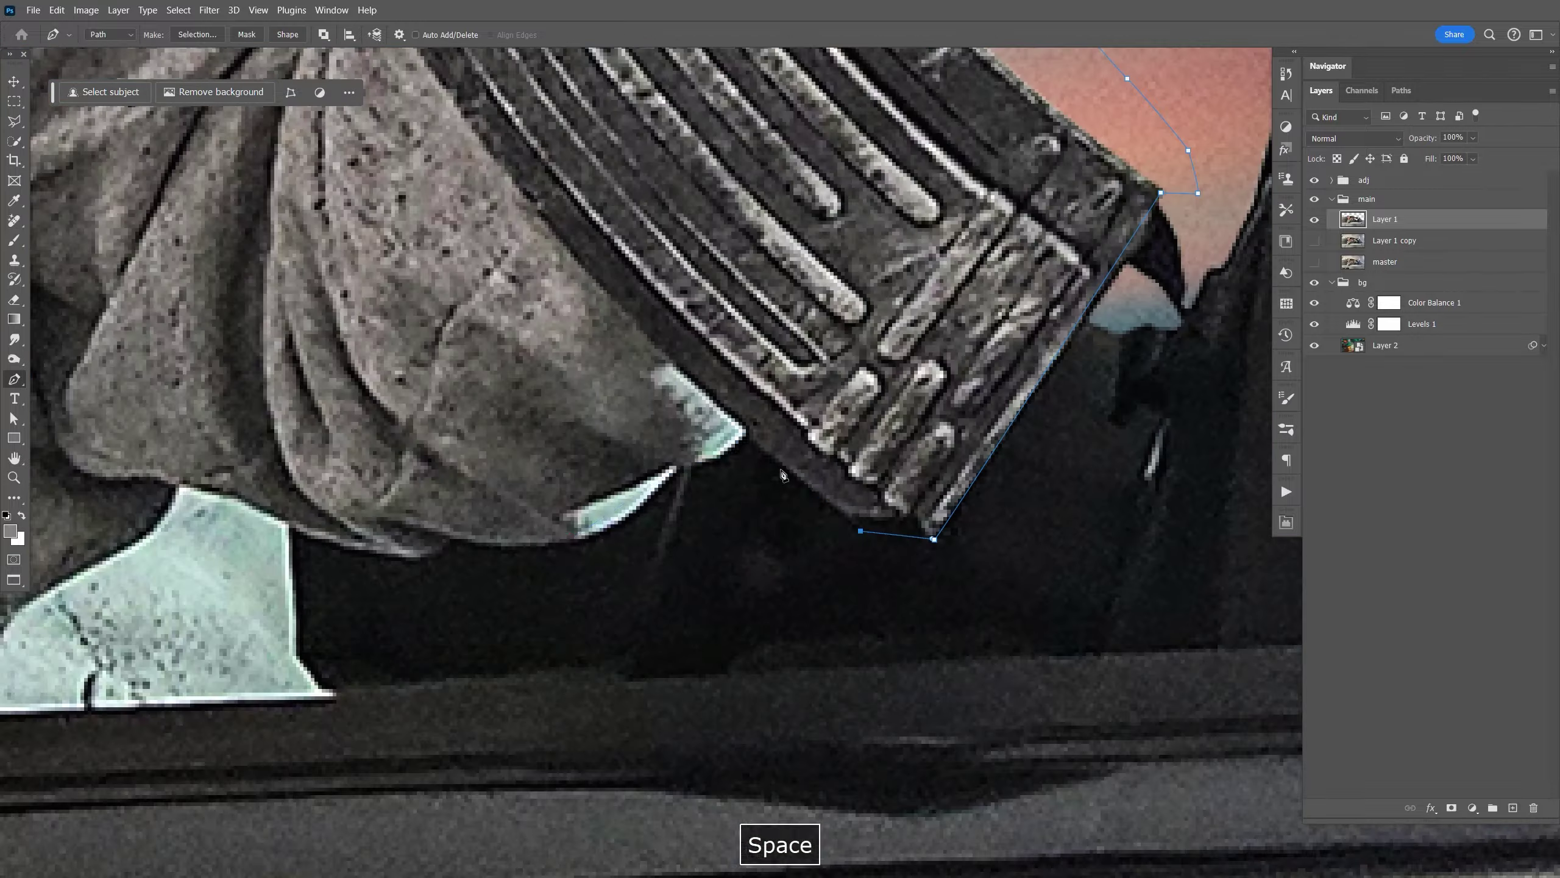
pyautogui.hotkey('ctrl', '-')
pyautogui.hotkey('ctrl', '-')
pyautogui.hotkey('ctrl', '-')
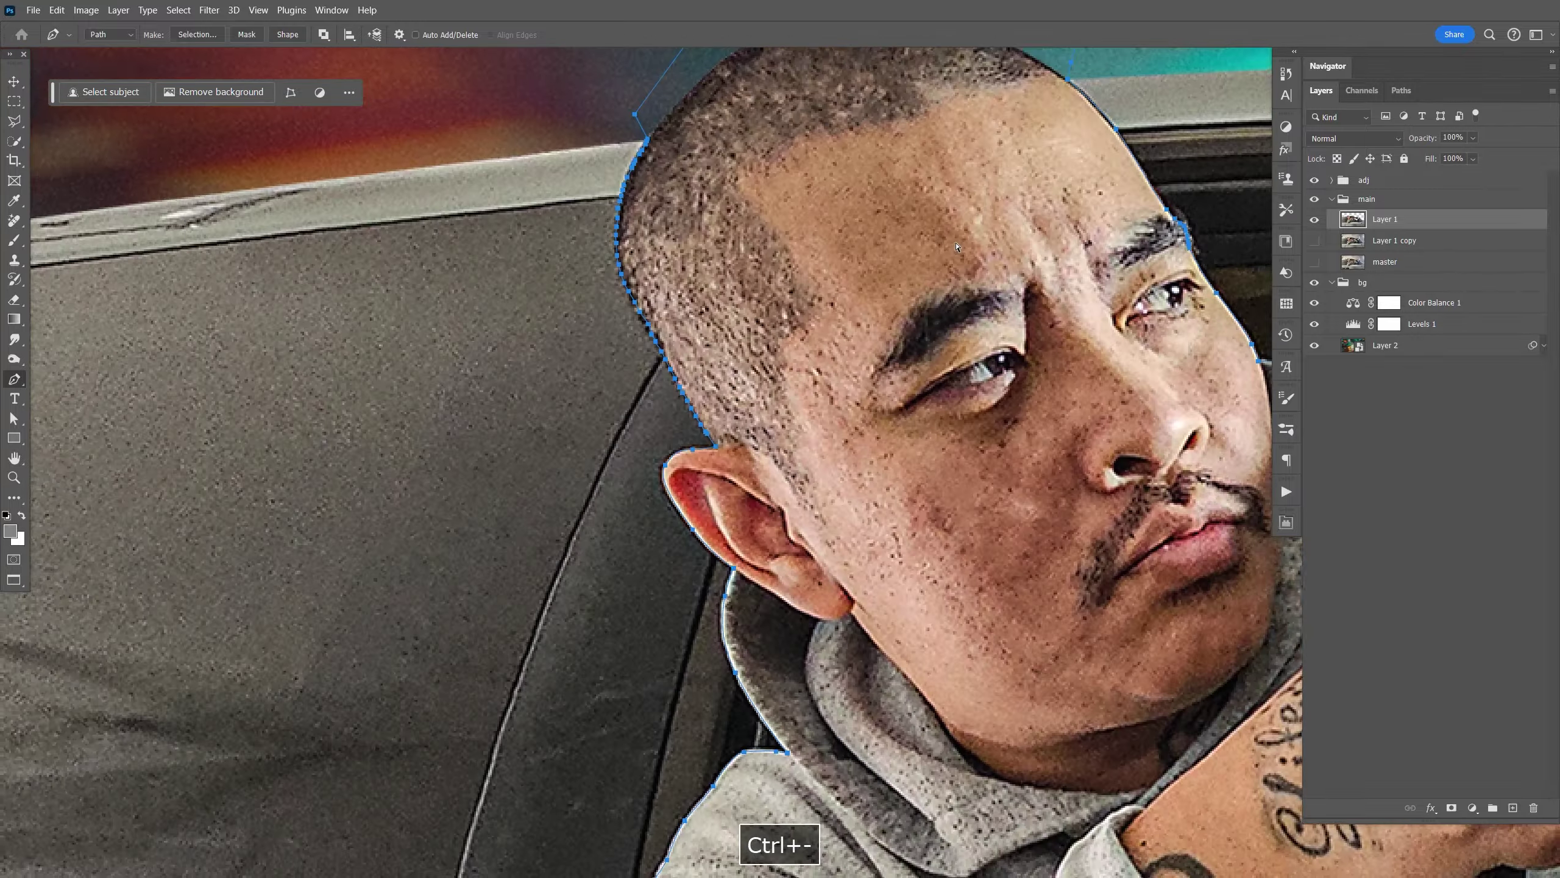
pyautogui.hotkey('ctrl', '-')
pyautogui.hotkey('ctrl', '-')
pyautogui.hotkey('ctrl', '-')
pyautogui.hotkey('ctrl', '-')
# Step: Load the path around the man as a selection and copy that area of Layer 1 to a new layer
pyautogui.click(1400, 91)
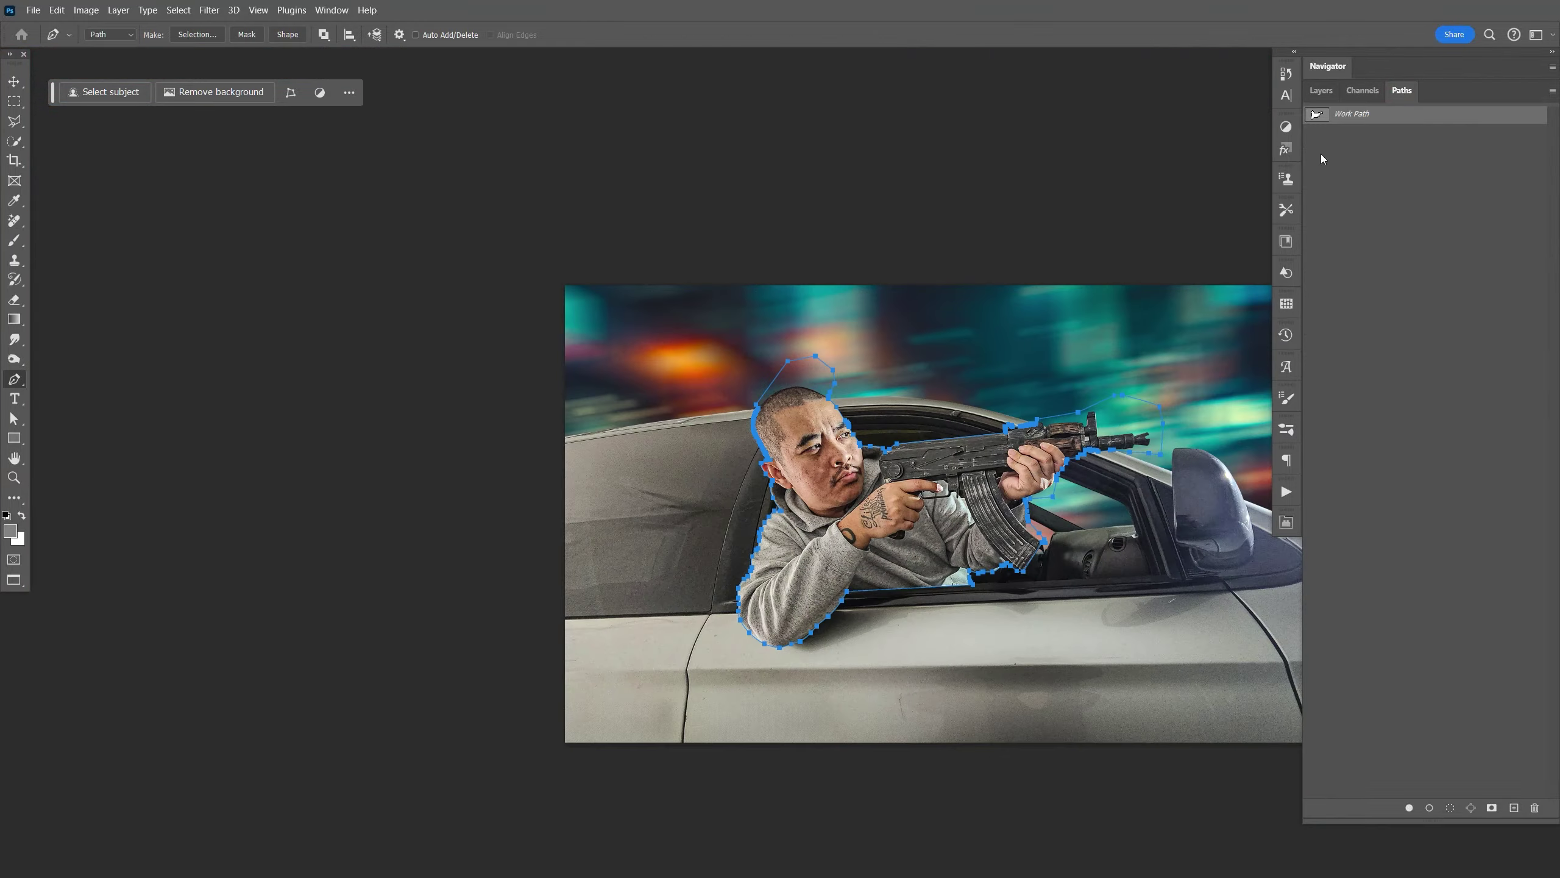
pyautogui.keyDown('ctrl'); pyautogui.click(1316, 117); pyautogui.keyUp('ctrl')
pyautogui.click(1320, 91)
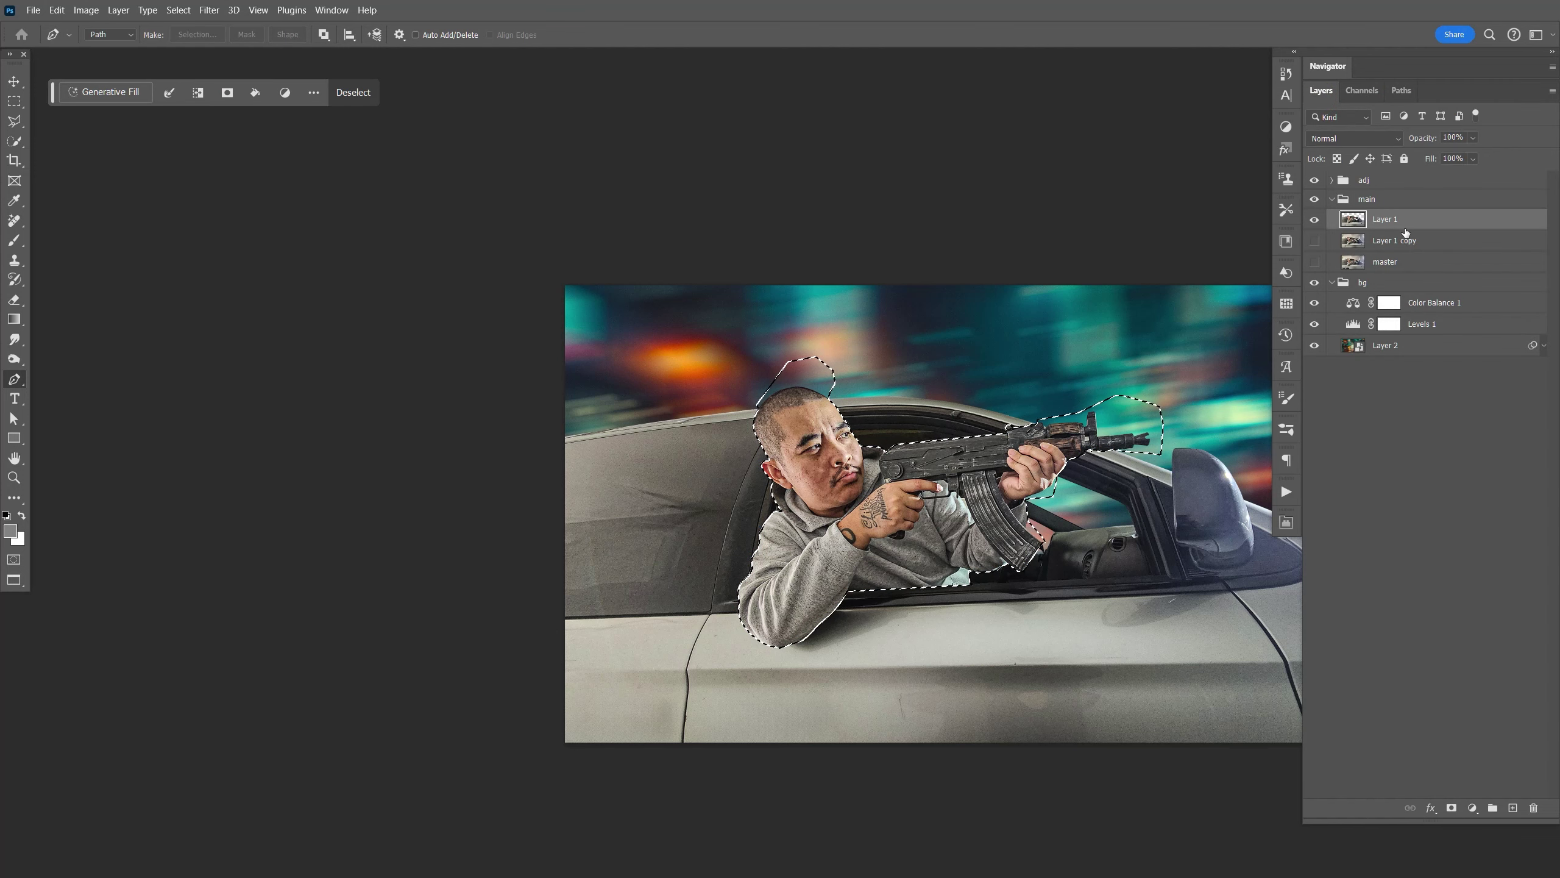
pyautogui.hotkey('ctrl', 'j')
# Step: Group Layer 1, Layer 1 copy and master as "van" and move that group out of main to just below it
pyautogui.click(1394, 240)
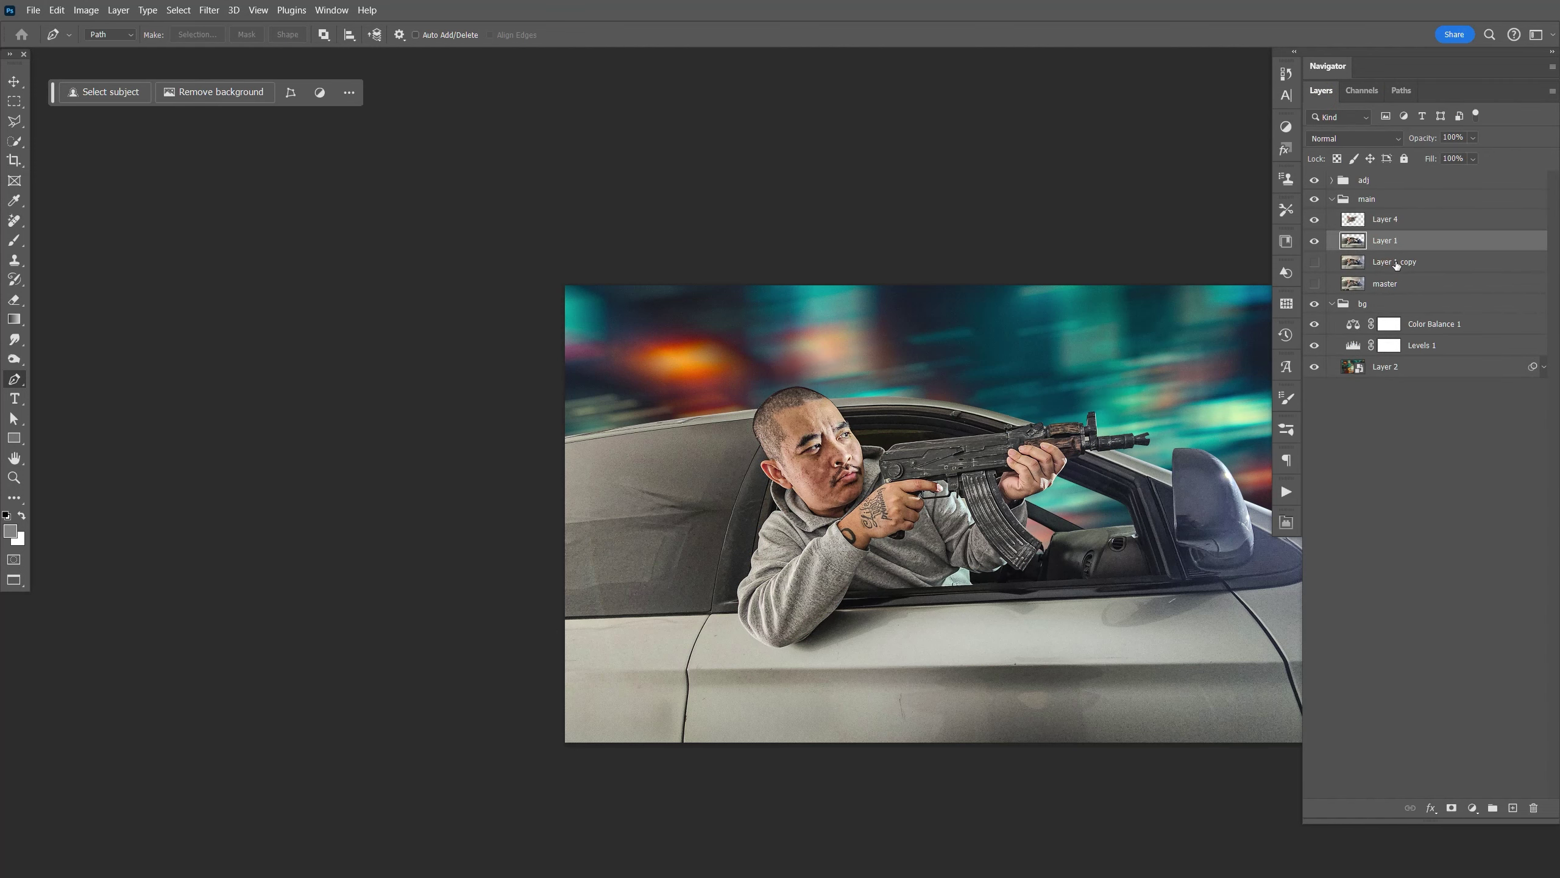
pyautogui.keyDown('shift'); pyautogui.click(1394, 283); pyautogui.keyUp('shift')
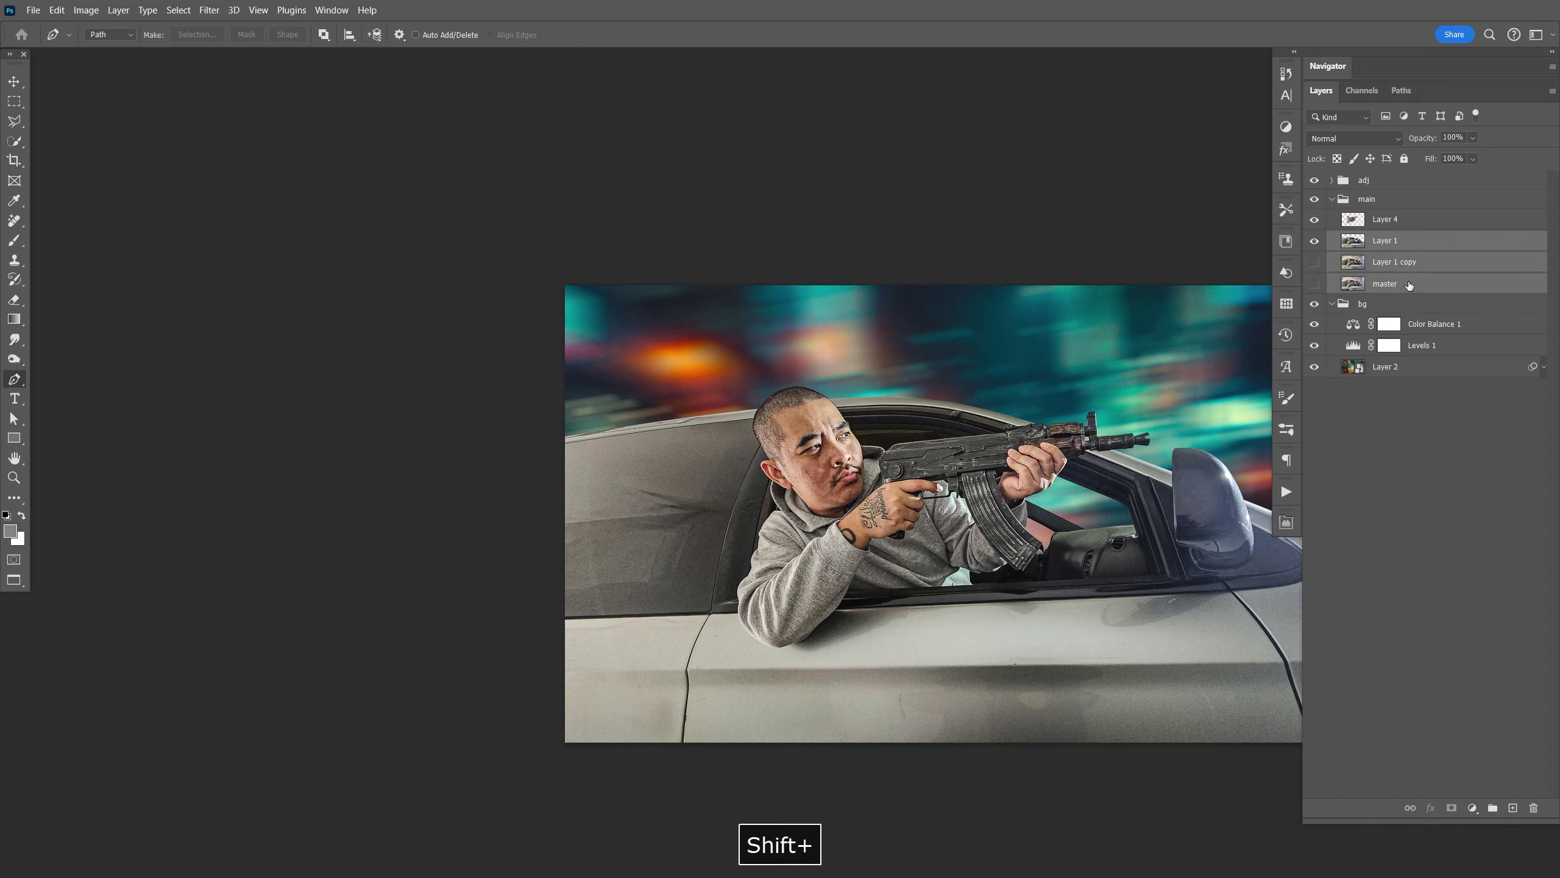
pyautogui.hotkey('ctrl', 'g')
pyautogui.doubleClick(1386, 240)
pyautogui.write('car')
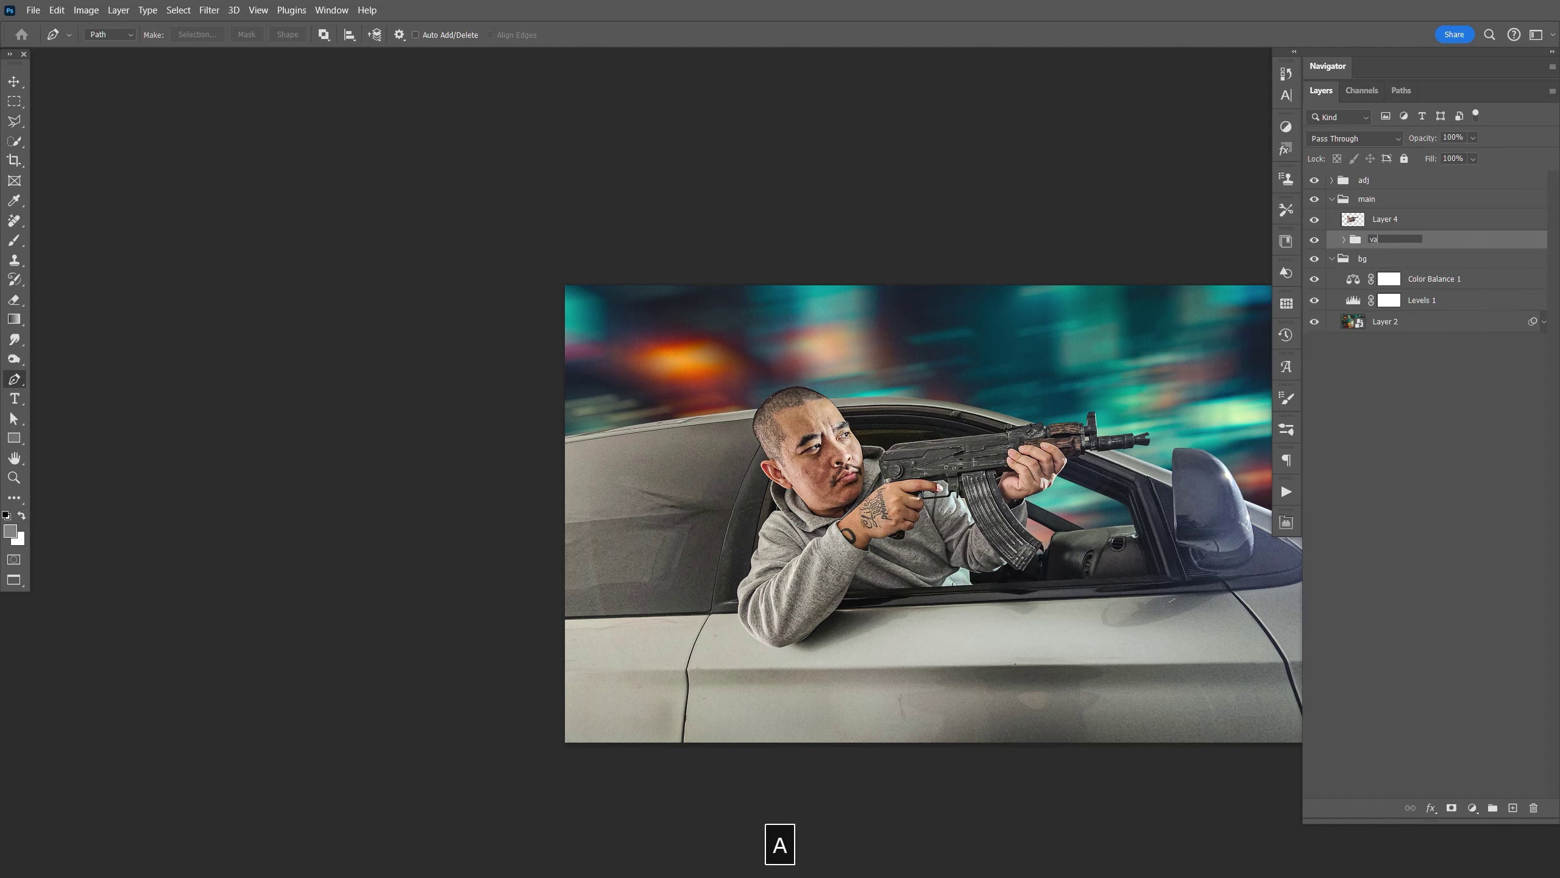
pyautogui.press('Return')
pyautogui.moveTo(1394, 240); pyautogui.dragTo(1395, 250)
pyautogui.click(1332, 259)
# Step: Add a black (000000) Color Overlay at full opacity to Layer 4, the man's cutout
pyautogui.click(1404, 221)
pyautogui.hotkey('ctrl', '=')
pyautogui.hotkey('ctrl', '=')
pyautogui.press('space')
pyautogui.moveTo(1037, 525); pyautogui.dragTo(747, 426)
pyautogui.doubleClick(1421, 222)
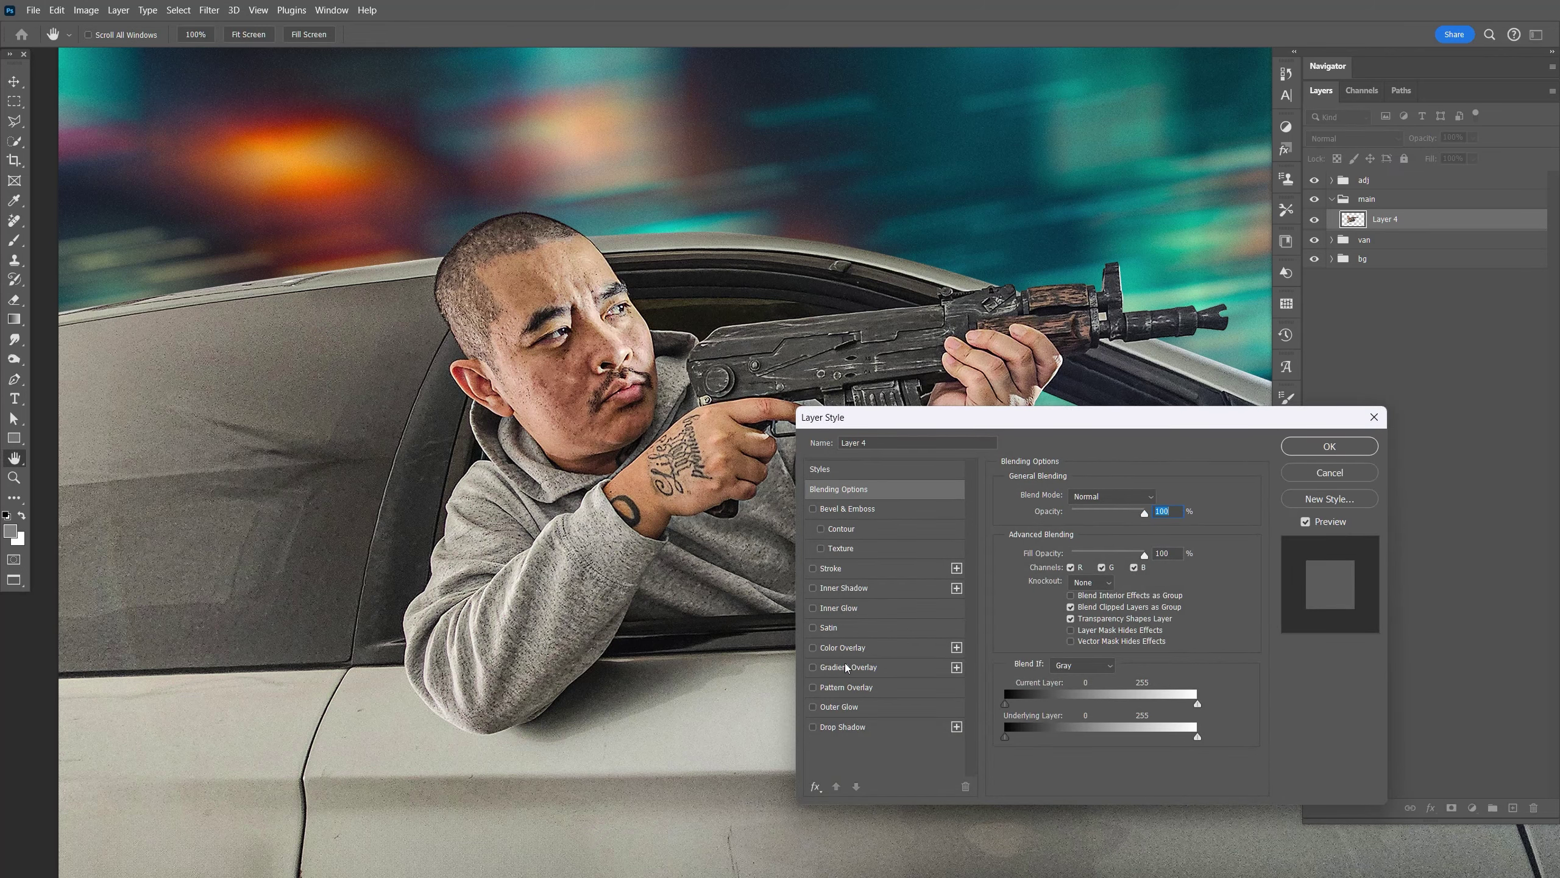
pyautogui.click(850, 647)
pyautogui.click(1170, 498)
pyautogui.write('000000')
pyautogui.click(1422, 354)
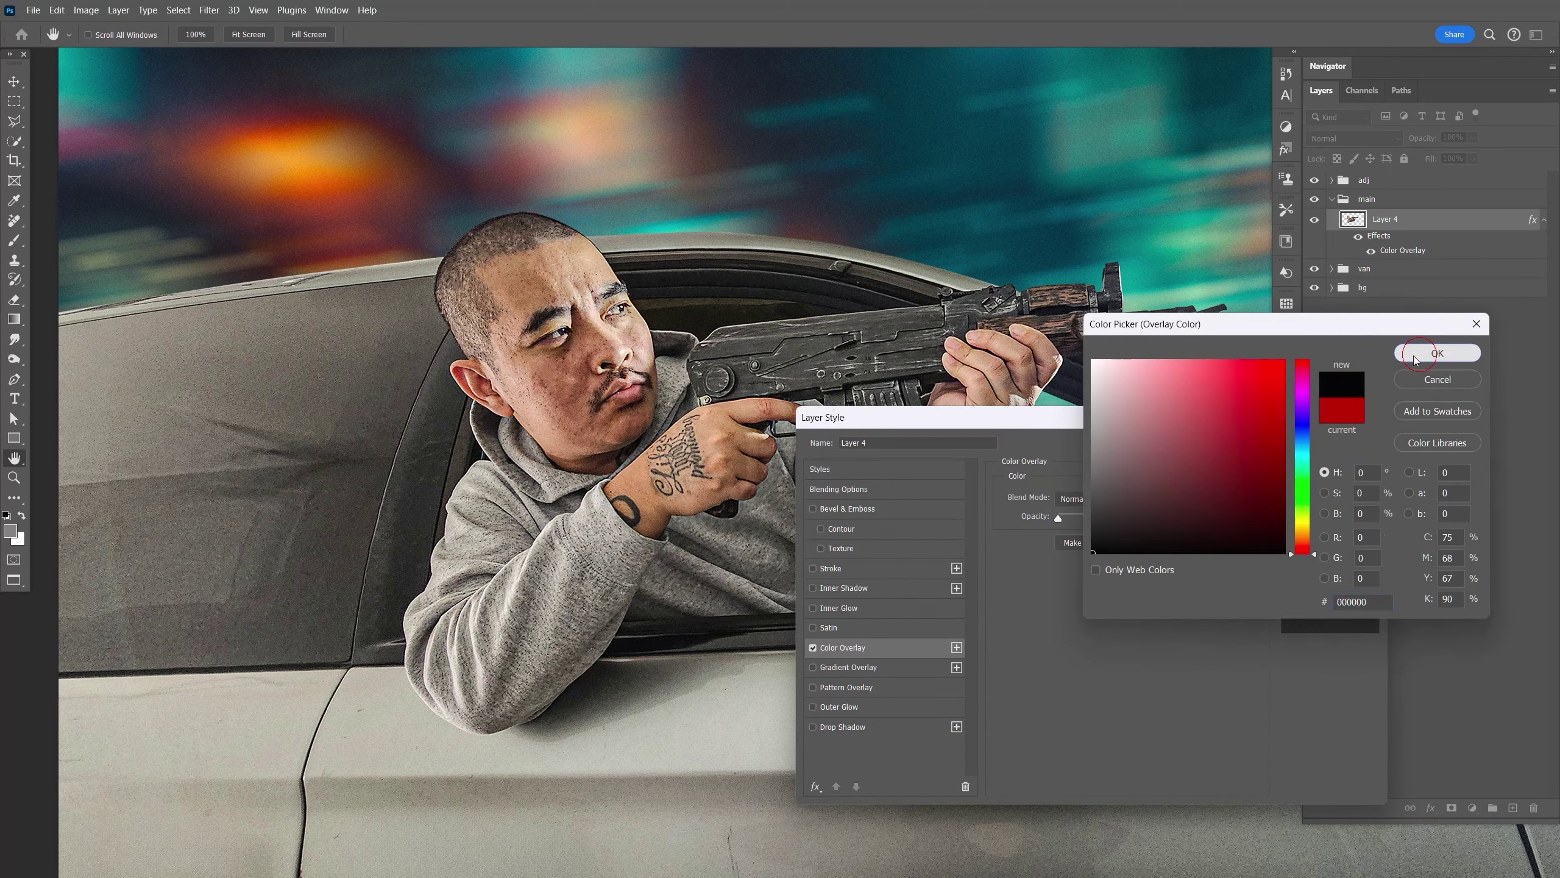
pyautogui.moveTo(1115, 525); pyautogui.dragTo(1190, 519)
pyautogui.click(1330, 447)
pyautogui.moveTo(804, 495); pyautogui.dragTo(1044, 286)
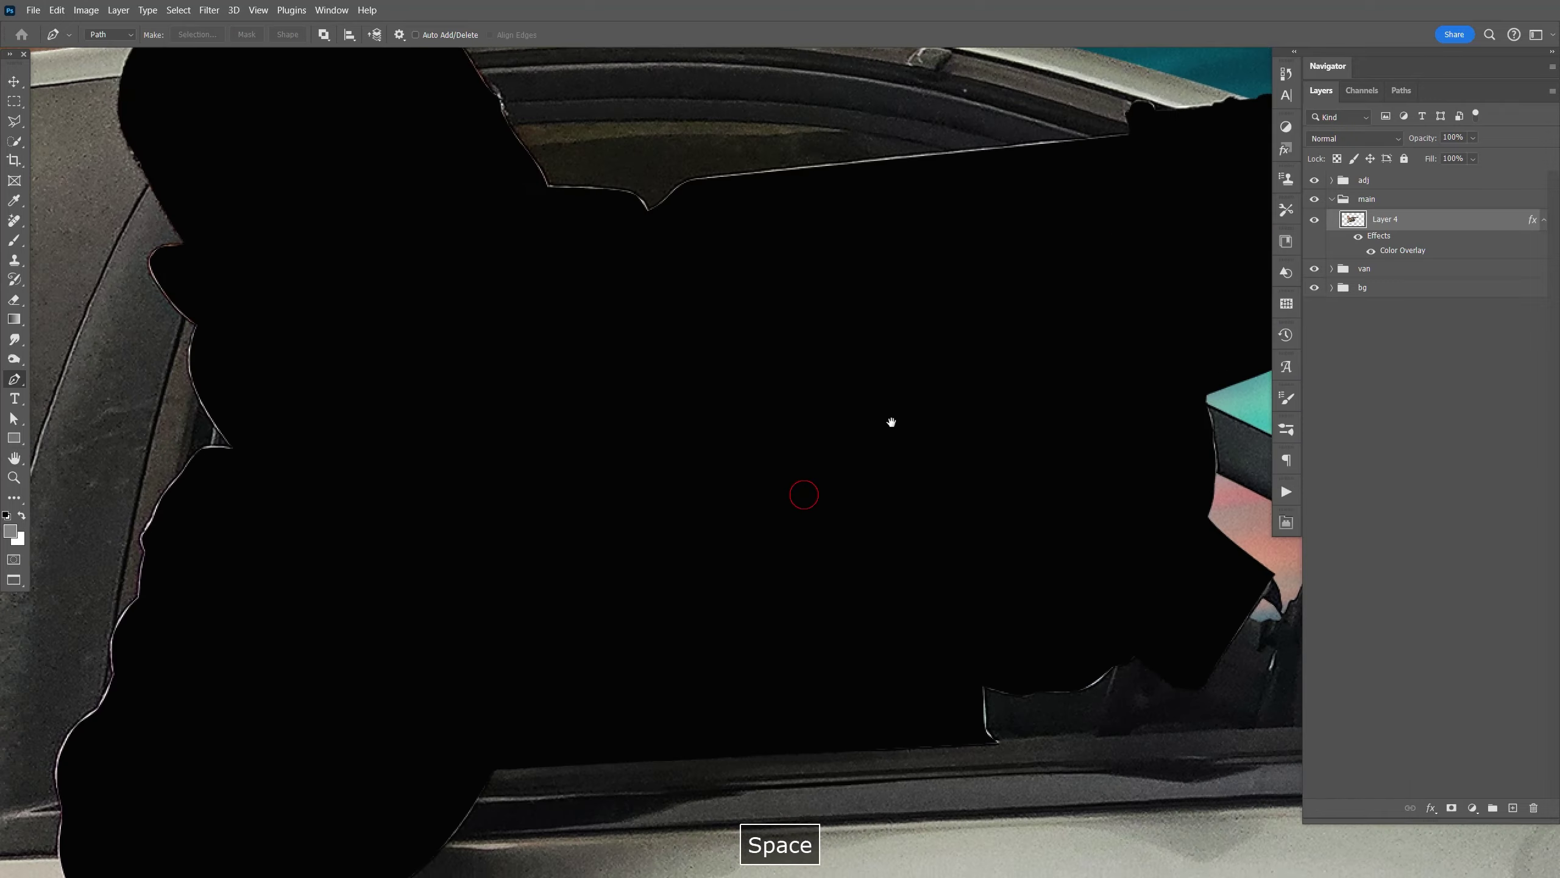
pyautogui.moveTo(891, 415); pyautogui.dragTo(974, 487)
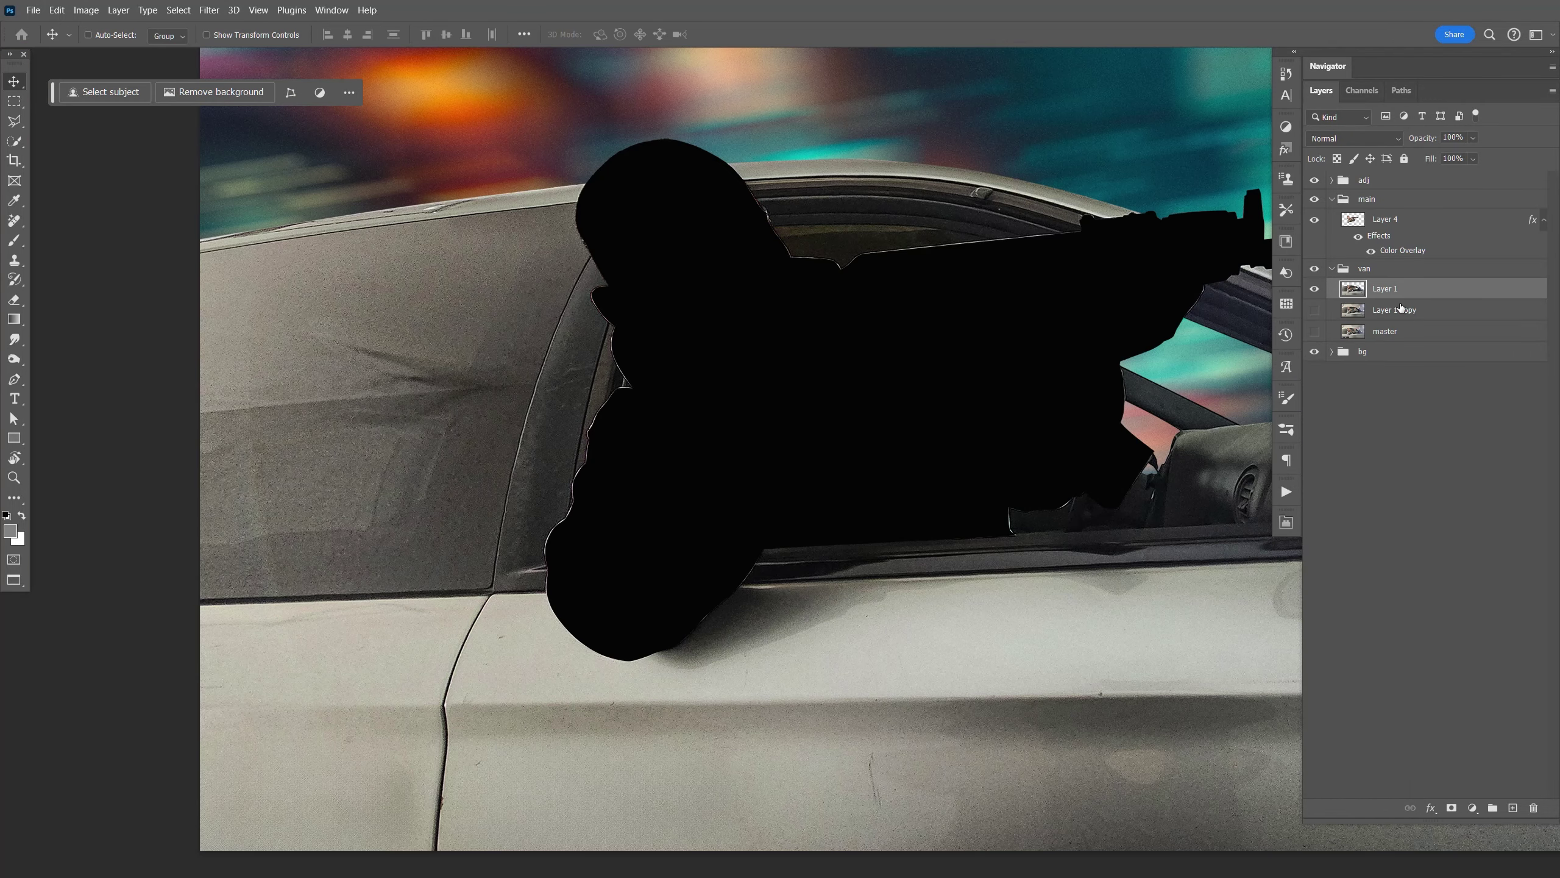
# Step: Duplicate Layer 1 in the van group and make a selection from Layer 4's silhouette expanded by 5 pixels
pyautogui.hotkey('ctrl', 'j')
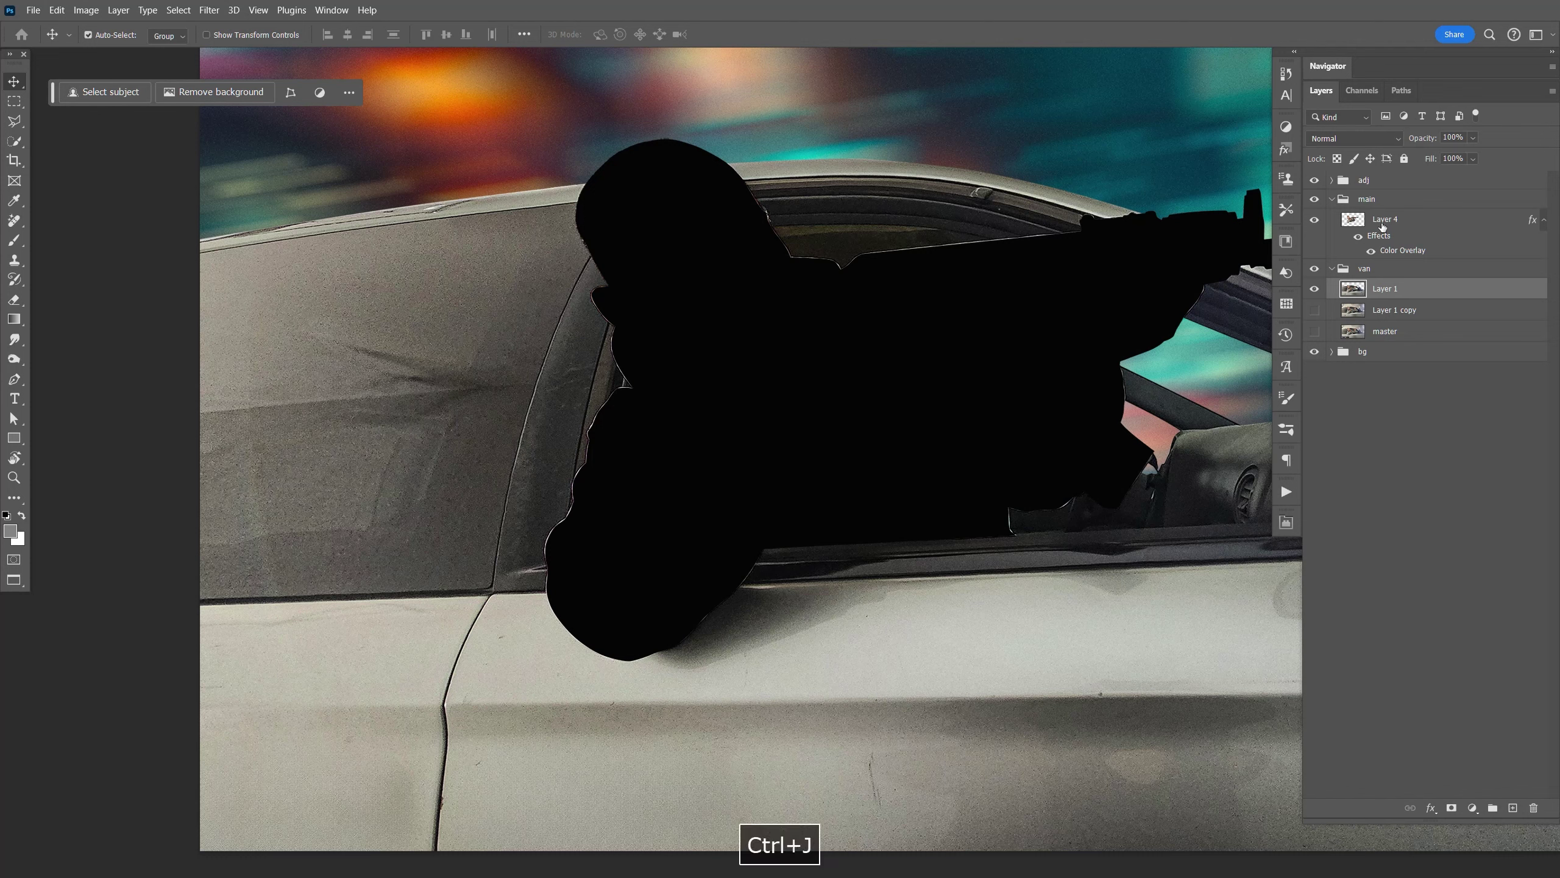
pyautogui.click(1361, 211)
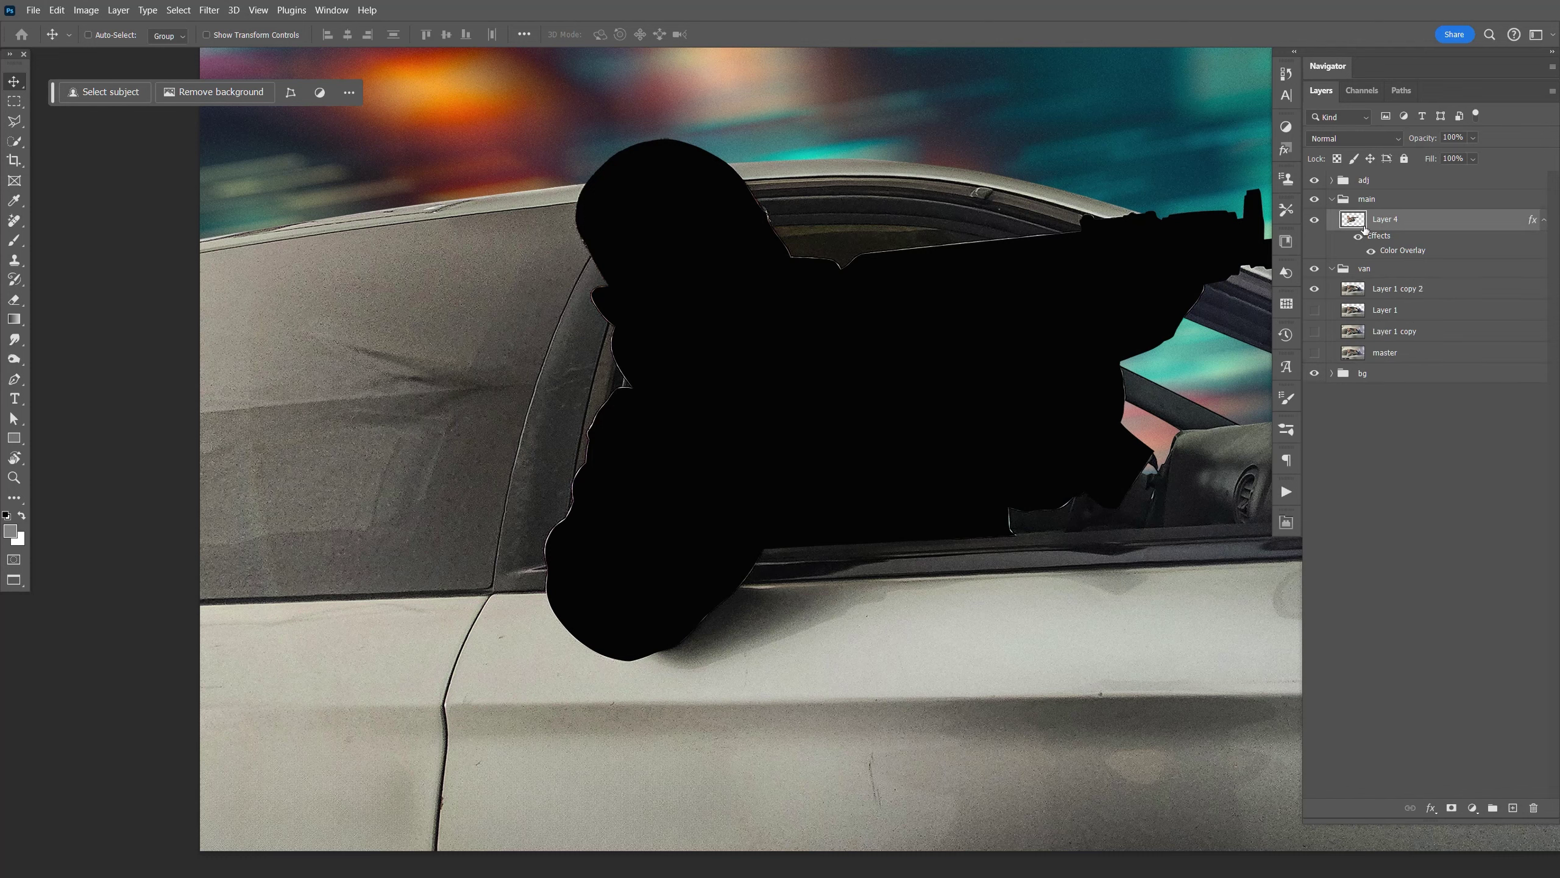
pyautogui.keyDown('ctrl'); pyautogui.click(1353, 221); pyautogui.keyUp('ctrl')
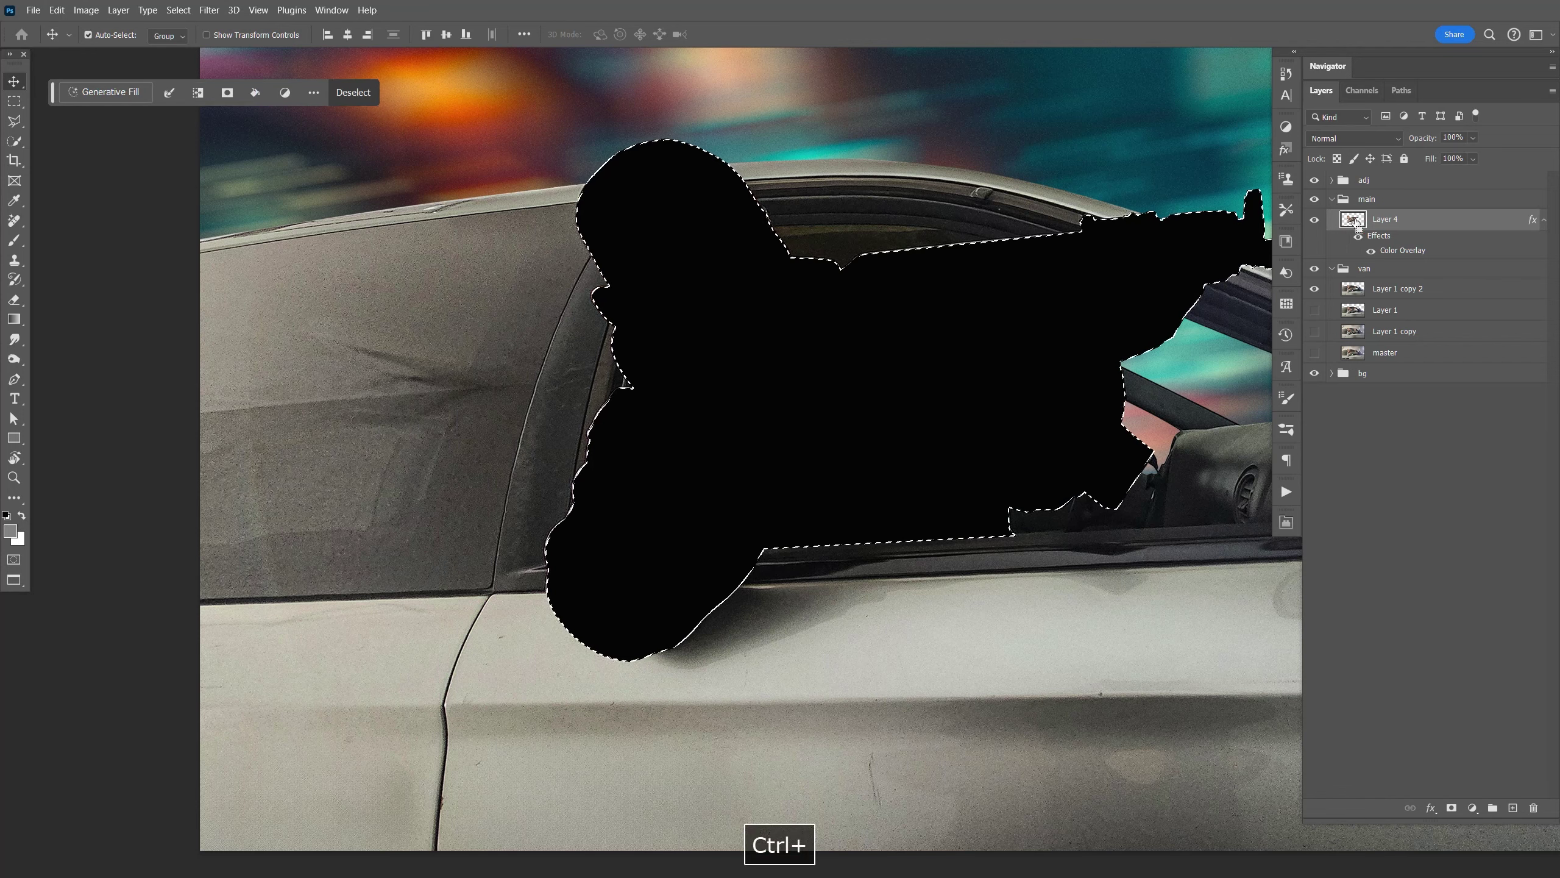
pyautogui.click(178, 10)
pyautogui.moveTo(253, 232)
pyautogui.click(344, 254)
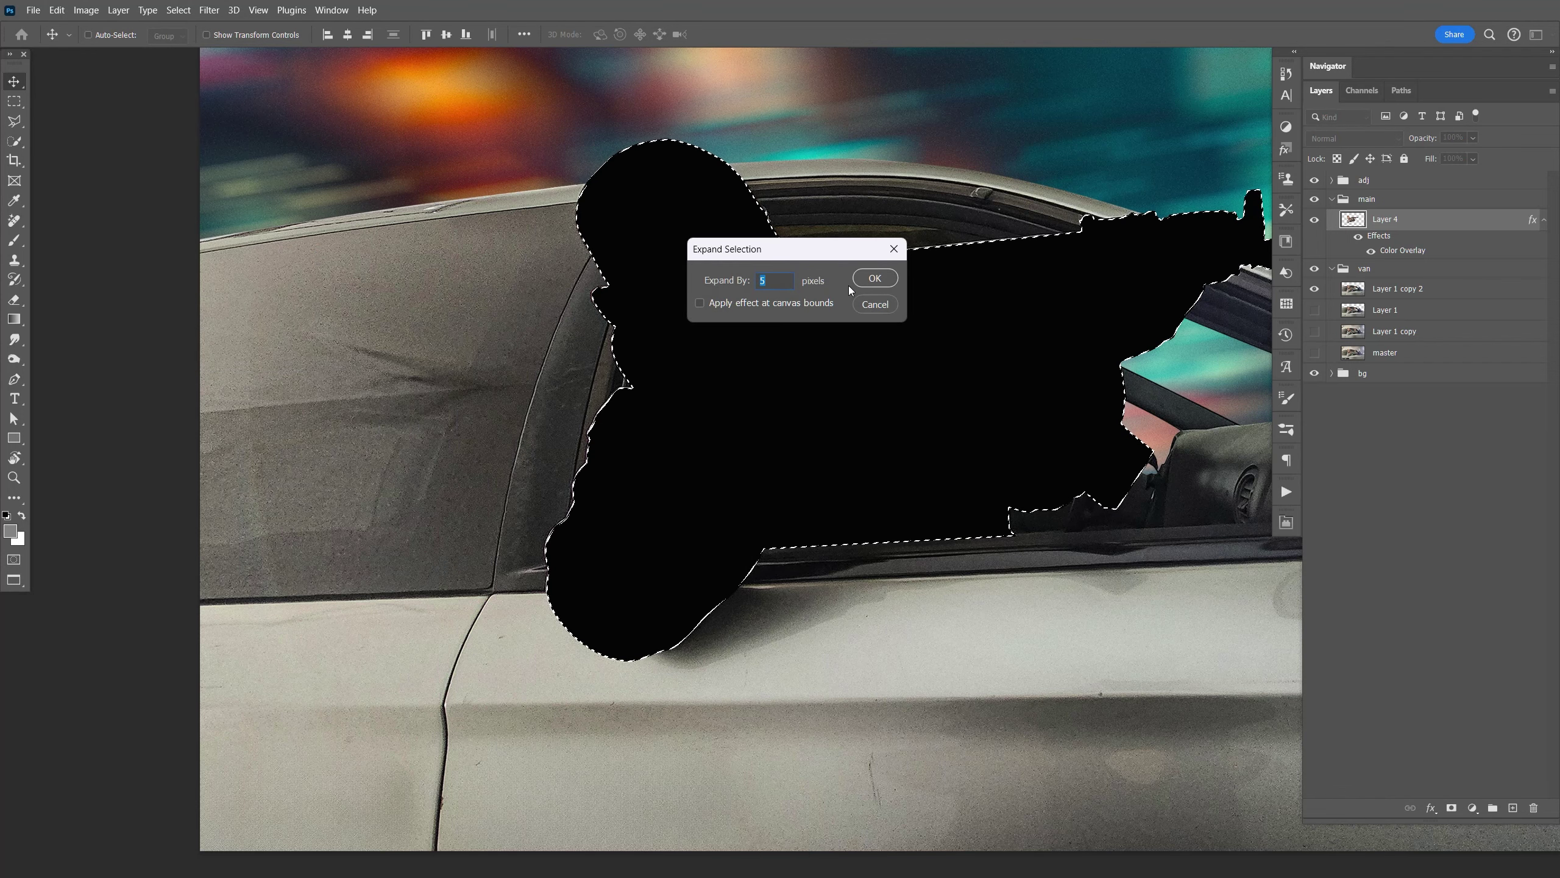
pyautogui.press('Return')
# Step: Try to fill the expanded selection on Layer 4 with Content-Aware contents
pyautogui.click(56, 10)
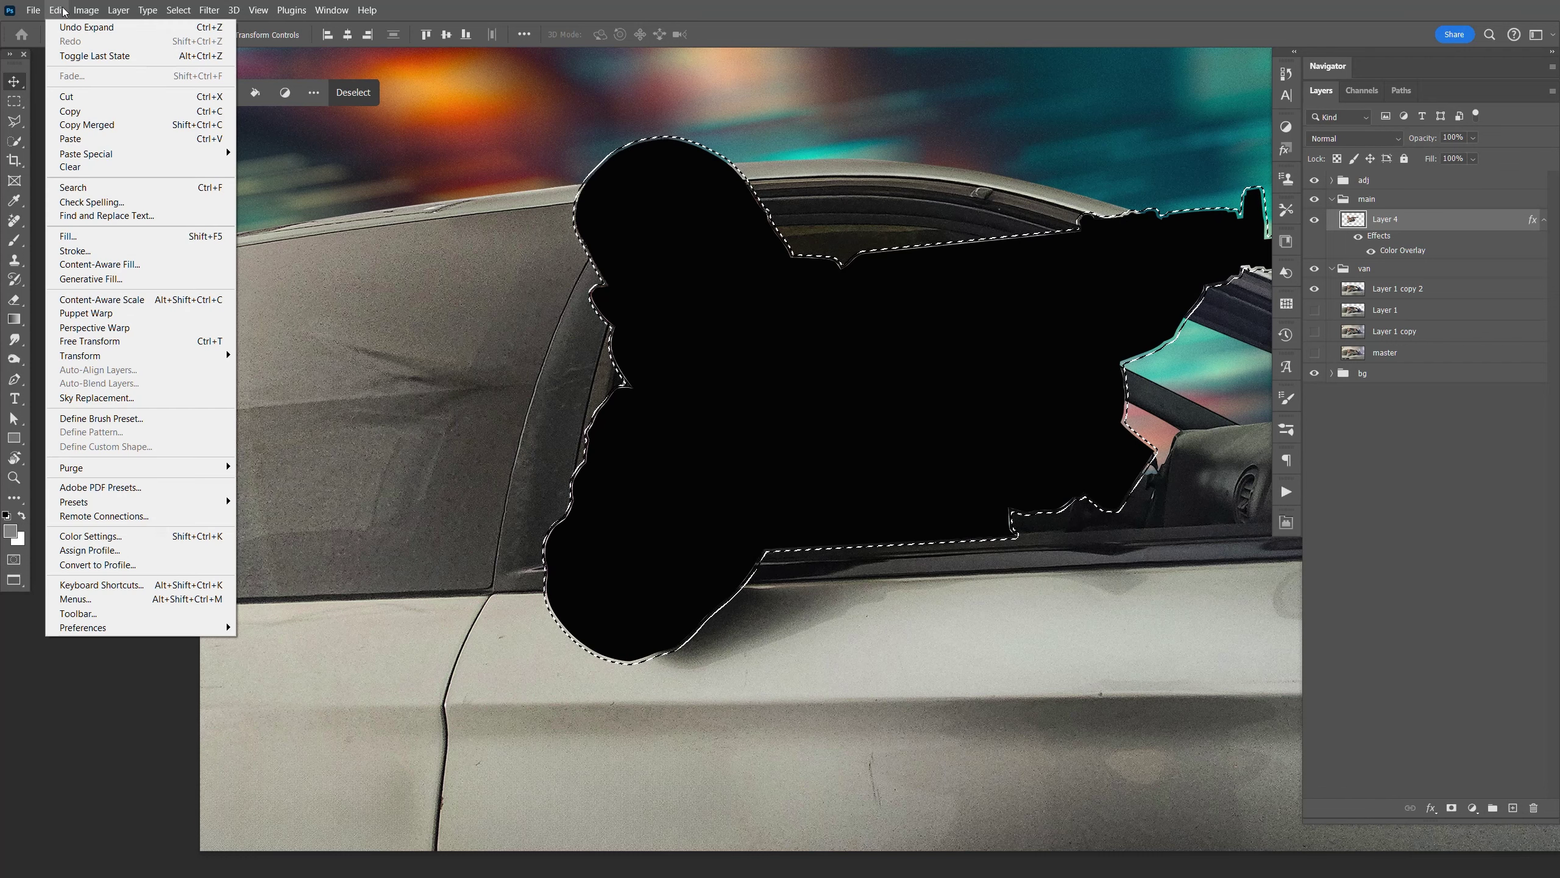
pyautogui.click(68, 236)
pyautogui.click(812, 245)
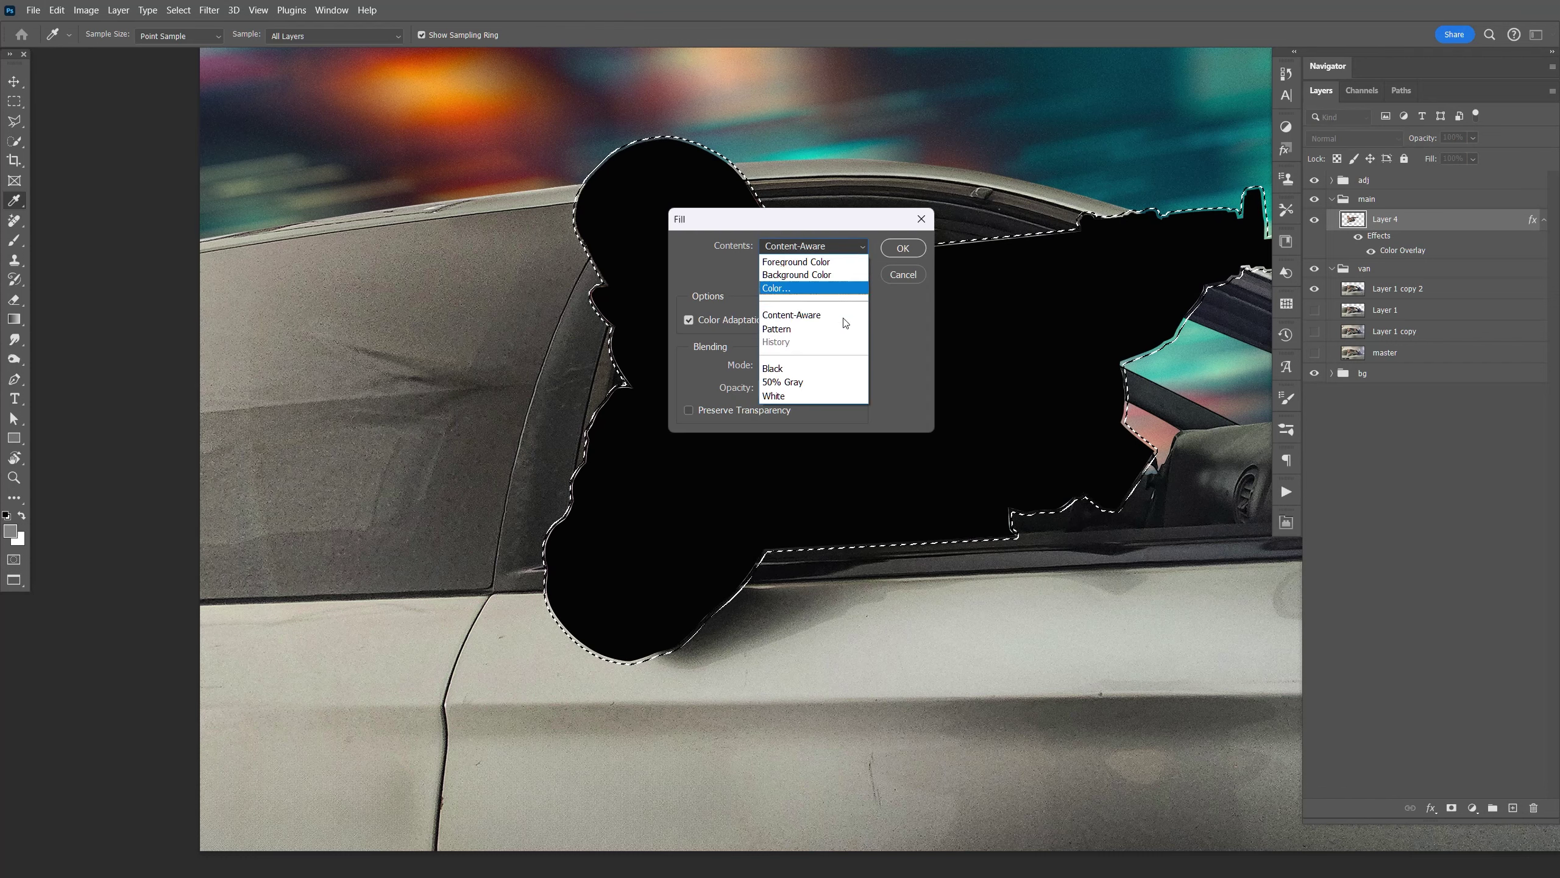
pyautogui.click(842, 315)
pyautogui.click(903, 249)
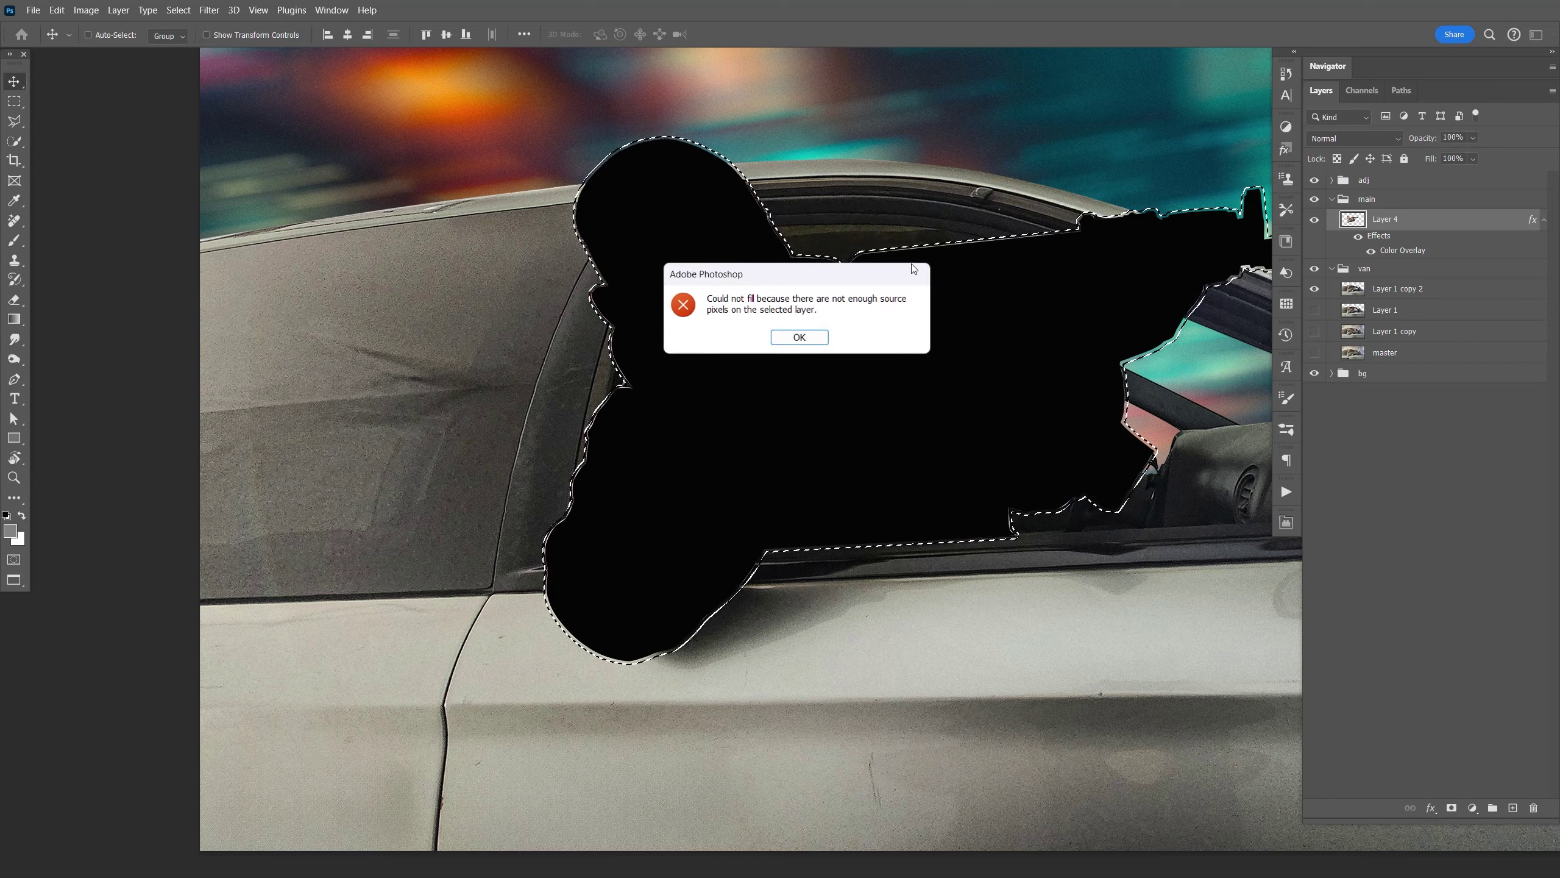
pyautogui.click(914, 272)
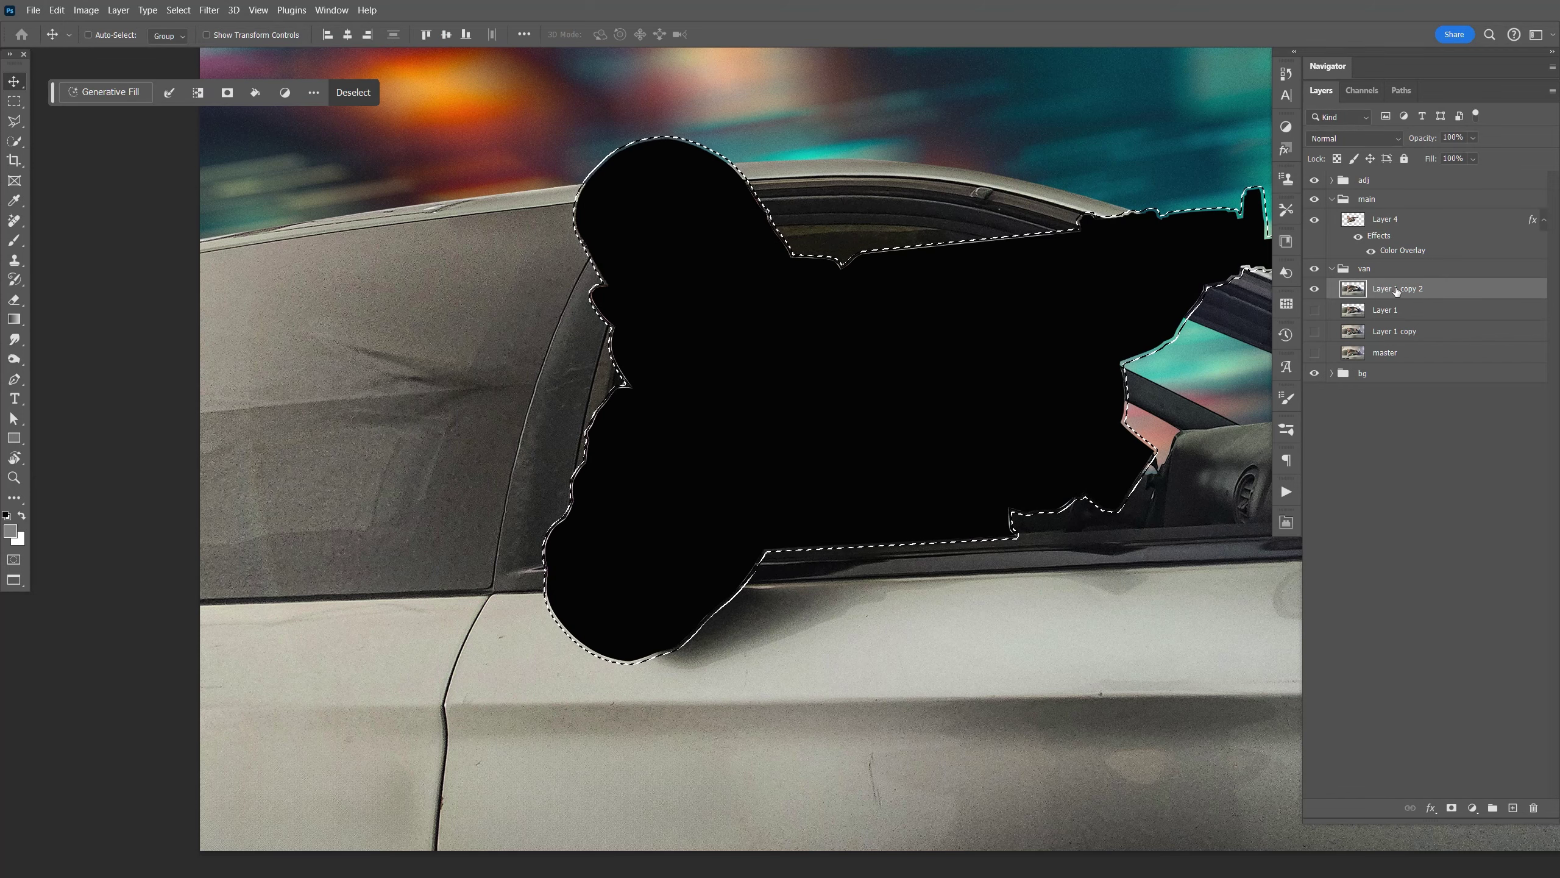
# Step: Fill the expanded selection on Layer 1 copy 2 with Content-Aware contents and deselect
pyautogui.click(56, 10)
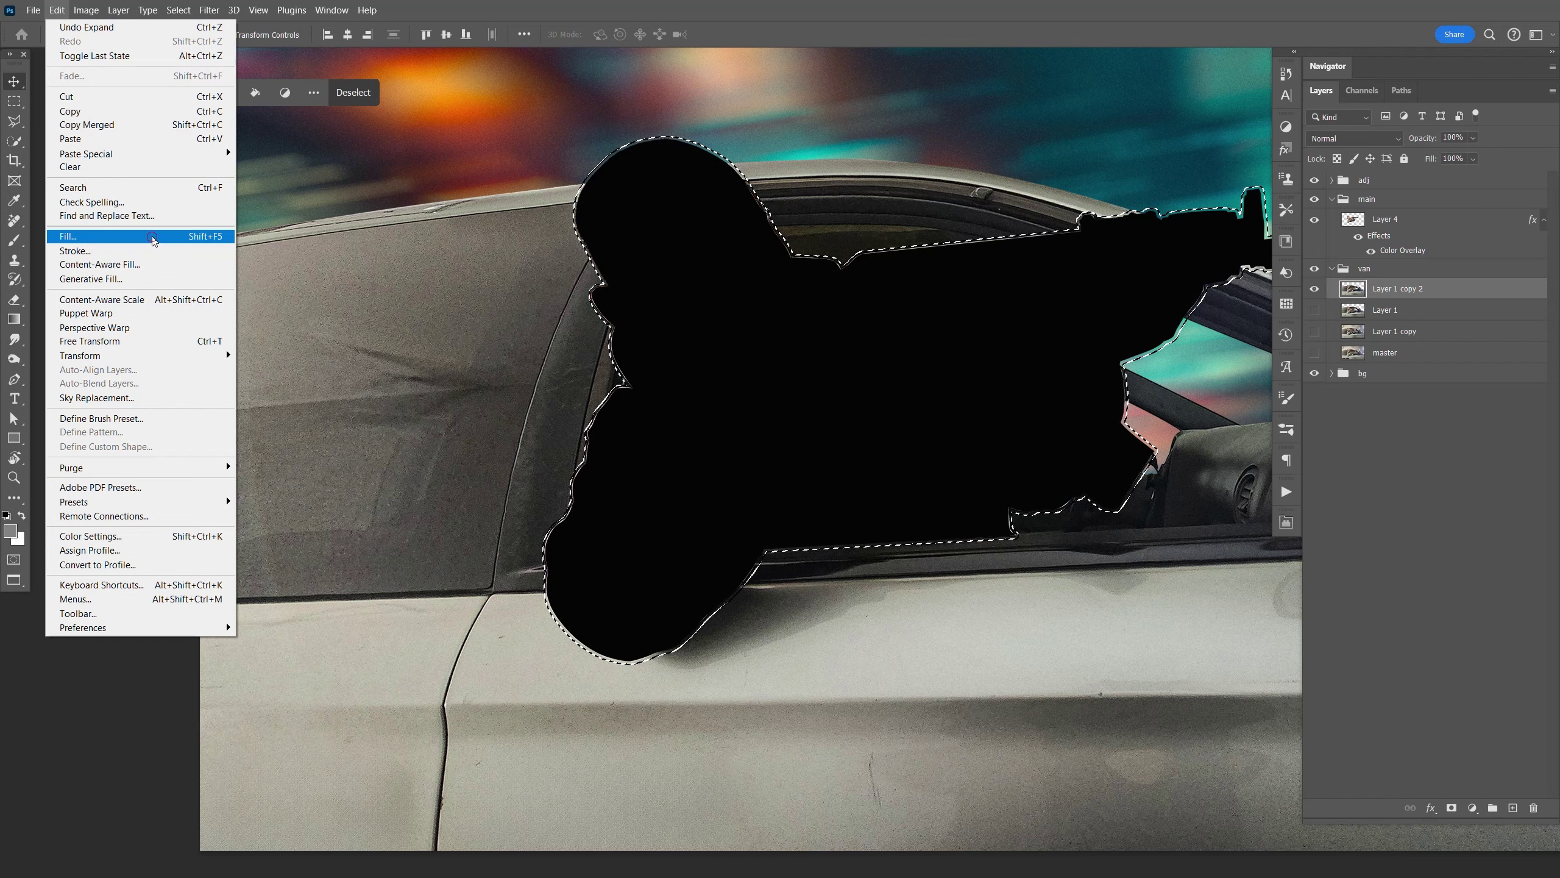
pyautogui.click(74, 238)
pyautogui.click(901, 249)
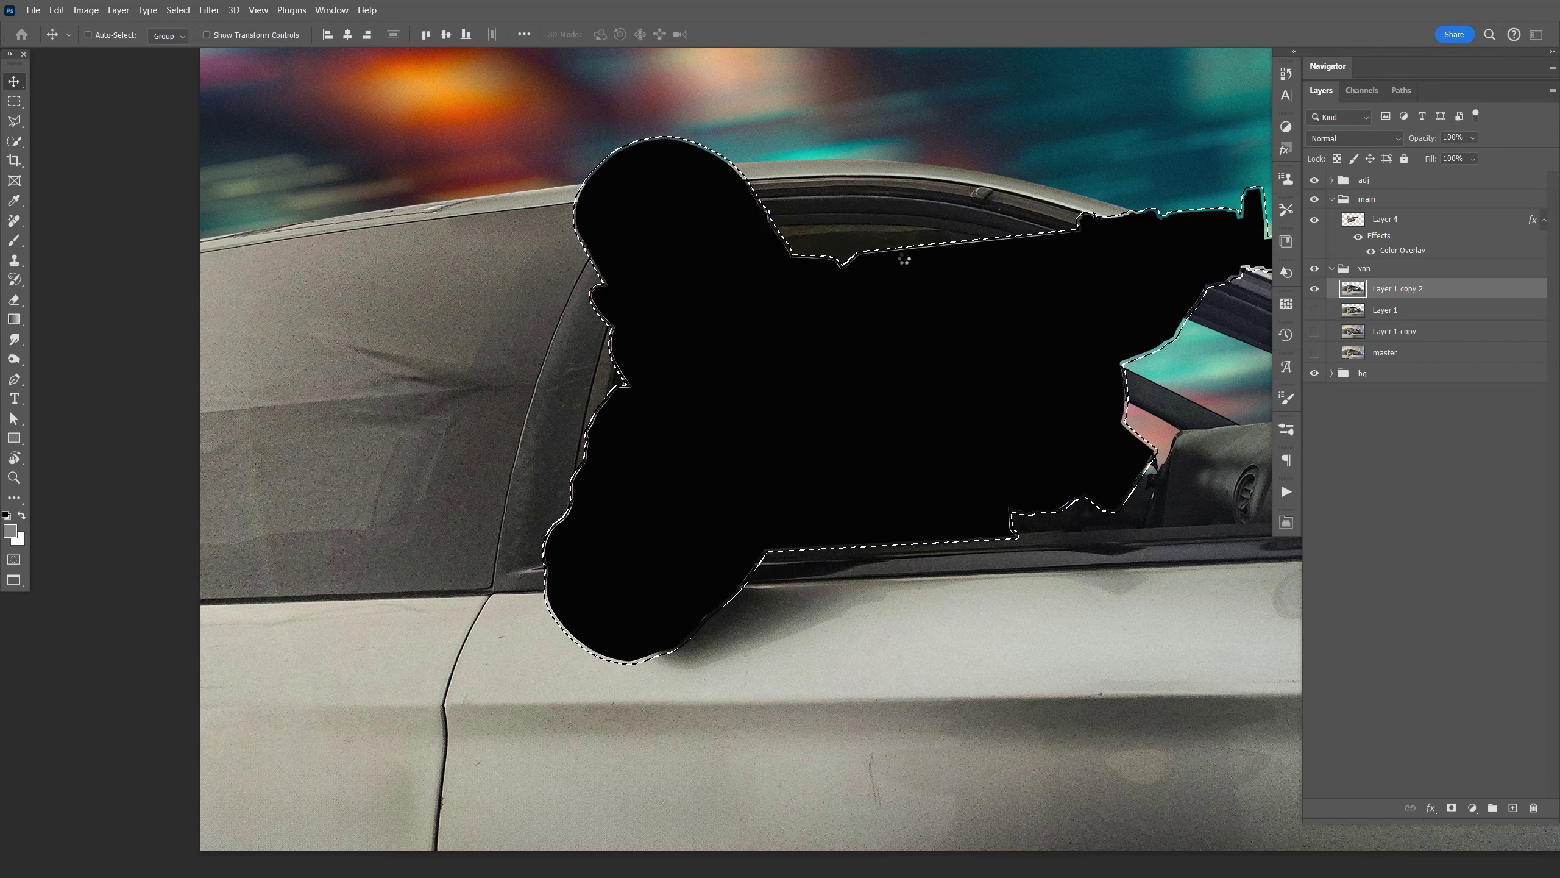
pyautogui.press('v')
pyautogui.hotkey('ctrl', 'd')
# Step: Inspect the filled car around the silhouette's edges, comparing Layer 1 copy 2 with the original Layer 1
pyautogui.hotkey('ctrl', '+')
pyautogui.hotkey('ctrl', '+')
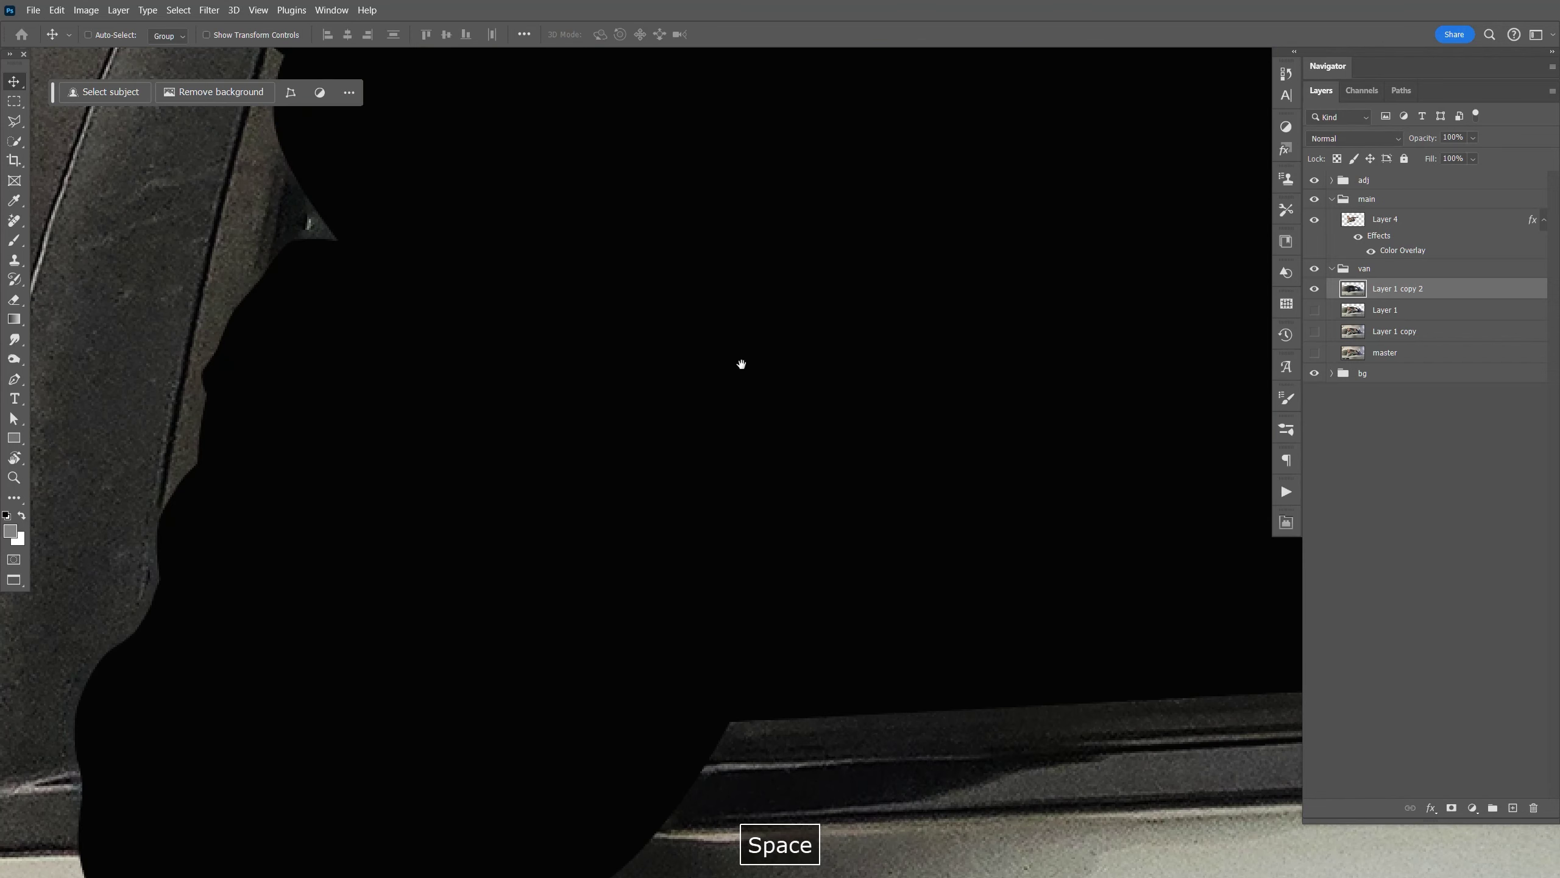
pyautogui.moveTo(550, 175); pyautogui.dragTo(936, 464)
pyautogui.moveTo(734, 313); pyautogui.dragTo(891, 516)
pyautogui.click(1314, 309)
pyautogui.click(1317, 295)
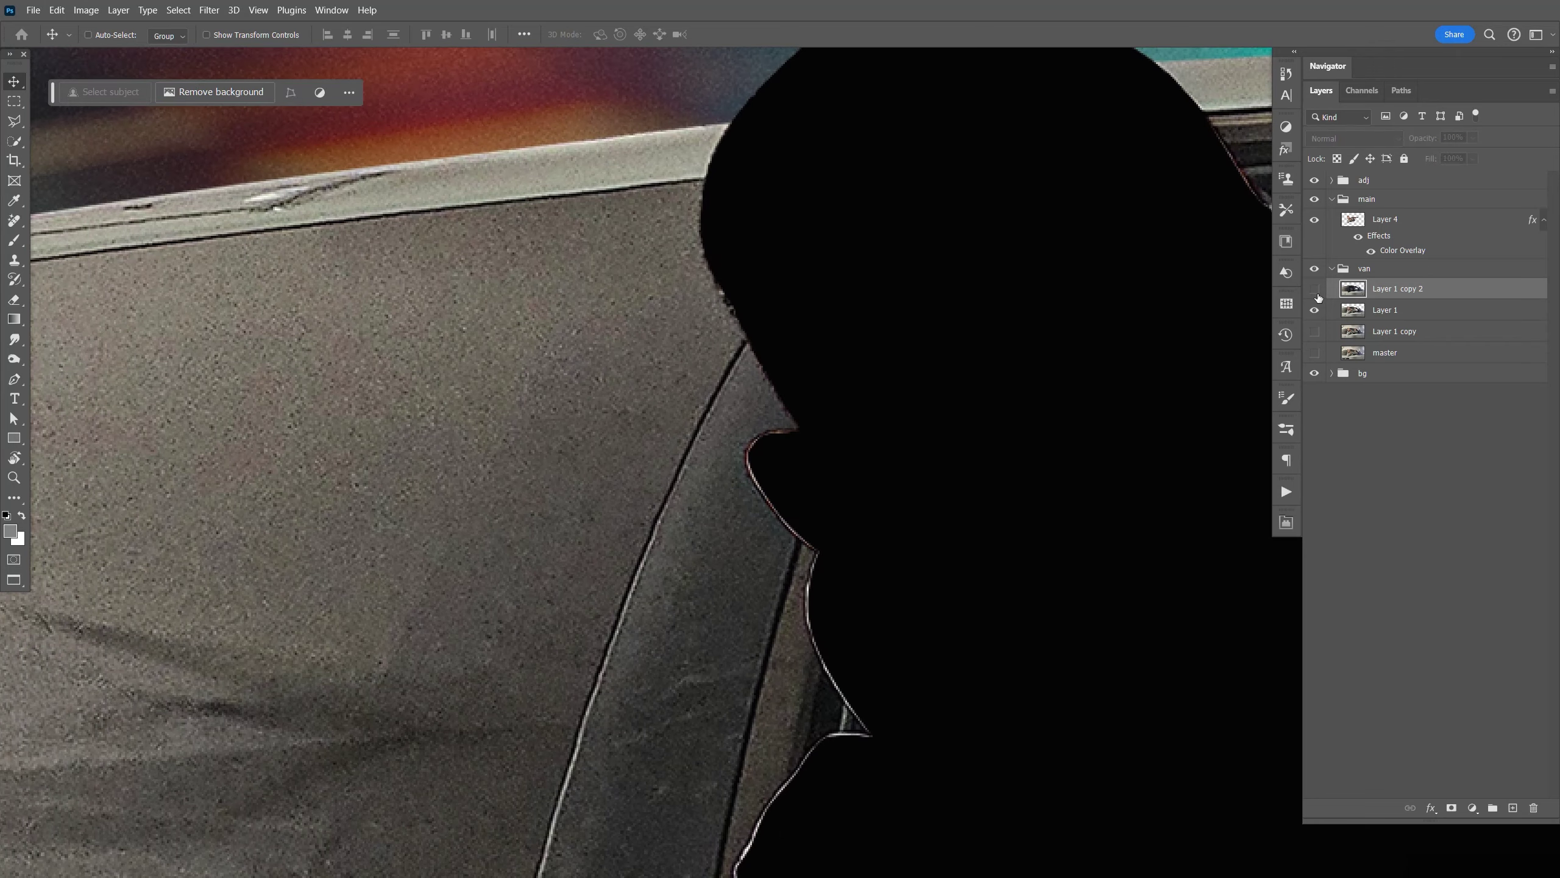
pyautogui.click(1314, 288)
pyautogui.moveTo(830, 727); pyautogui.dragTo(752, 642)
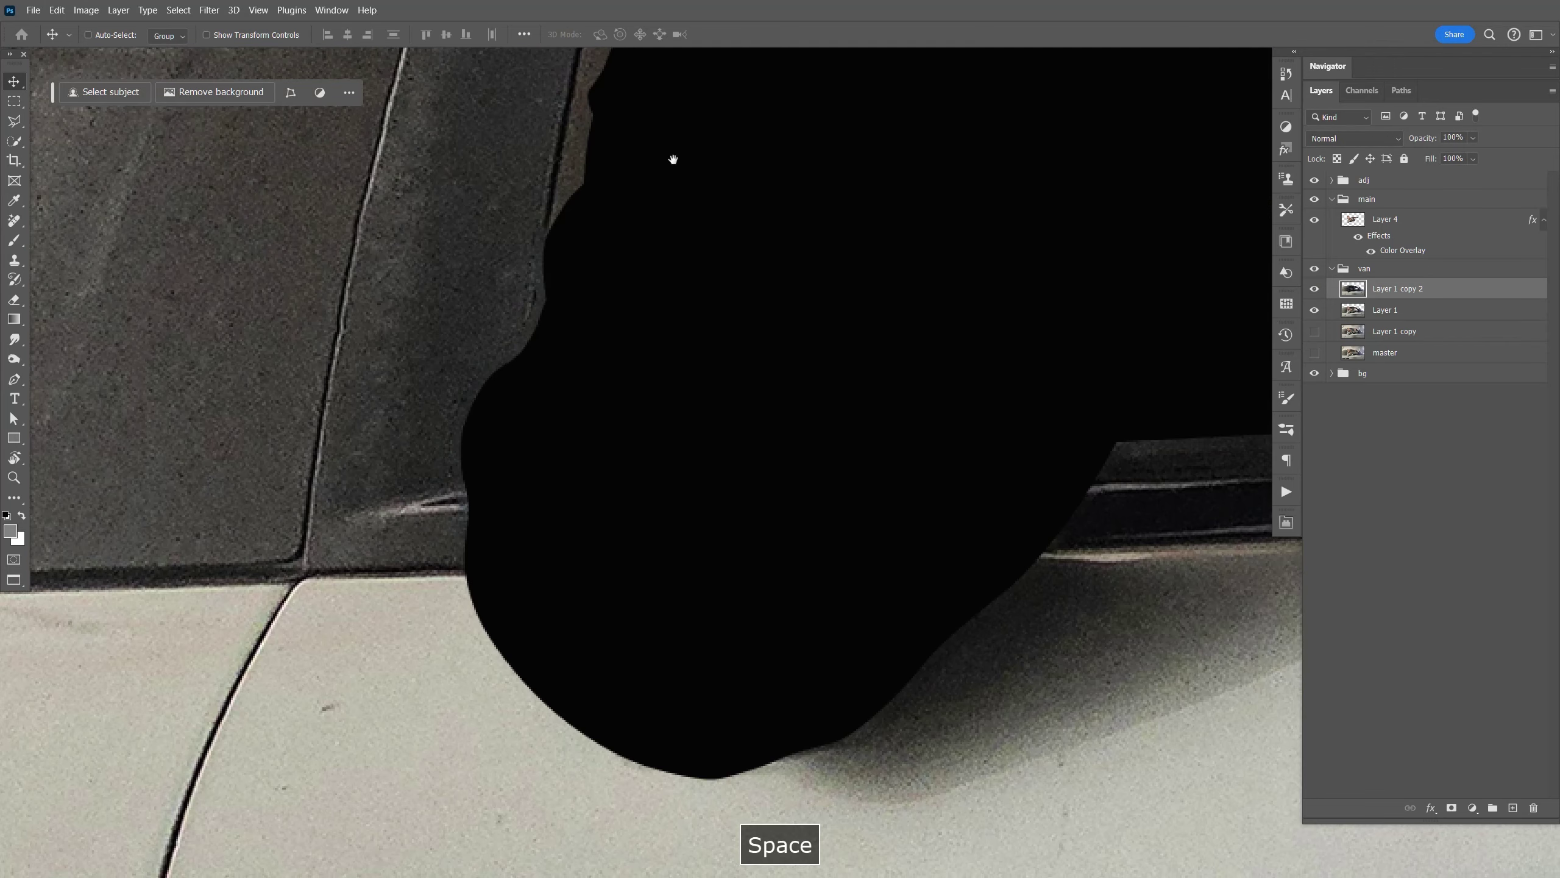
pyautogui.moveTo(523, 363); pyautogui.dragTo(965, 479)
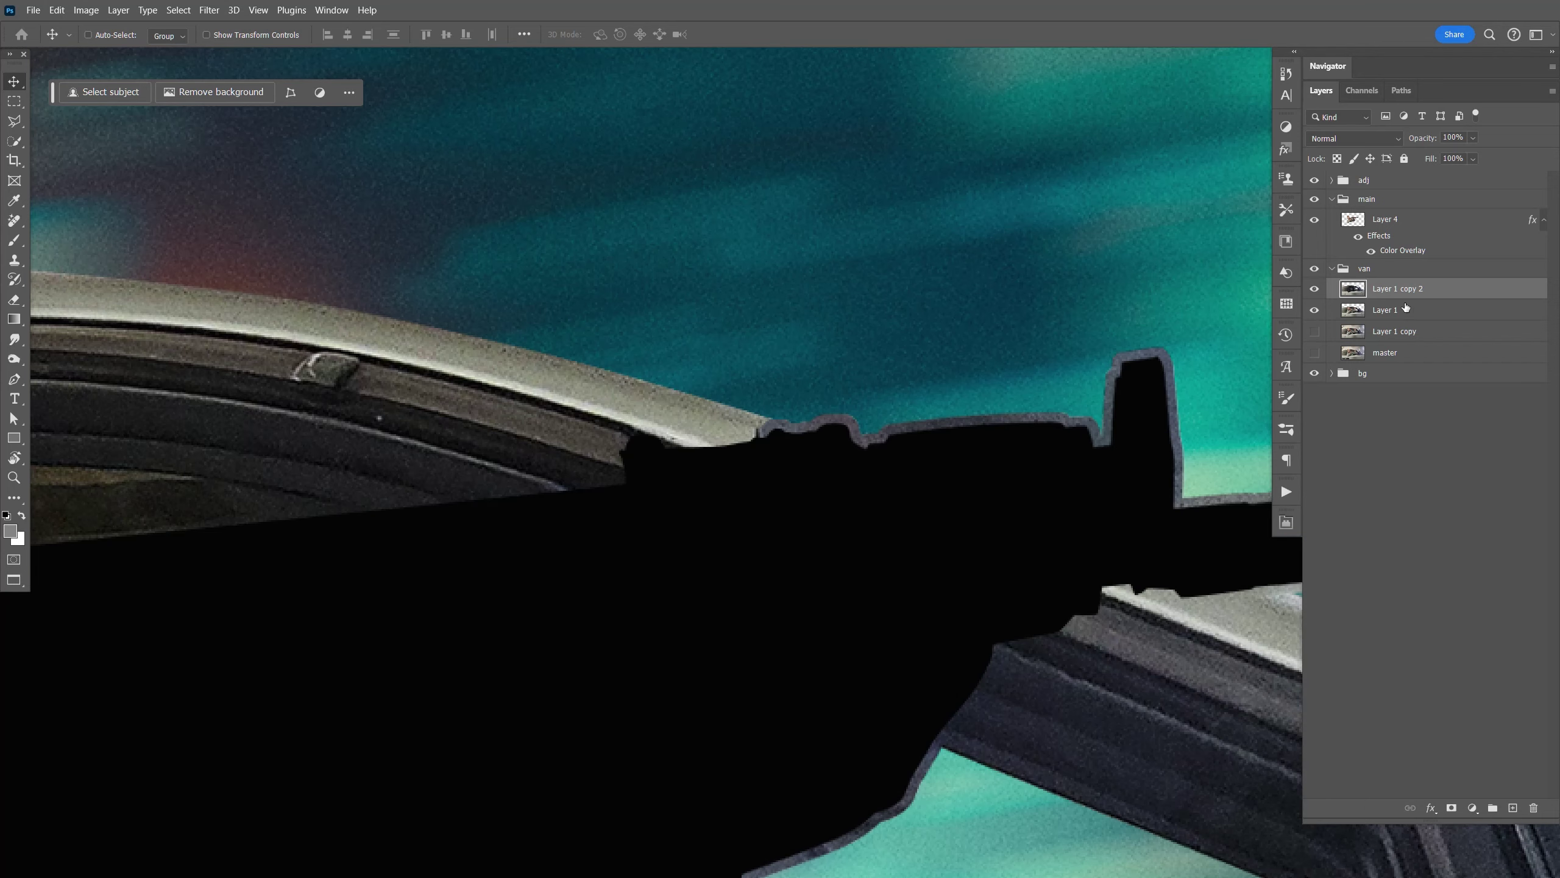
# Step: Mask Layer 1 copy 2 to the outline of Layer 1, and hide Layer 1
pyautogui.click(1370, 310)
pyautogui.keyDown('ctrl'); pyautogui.click(1354, 312); pyautogui.keyUp('ctrl')
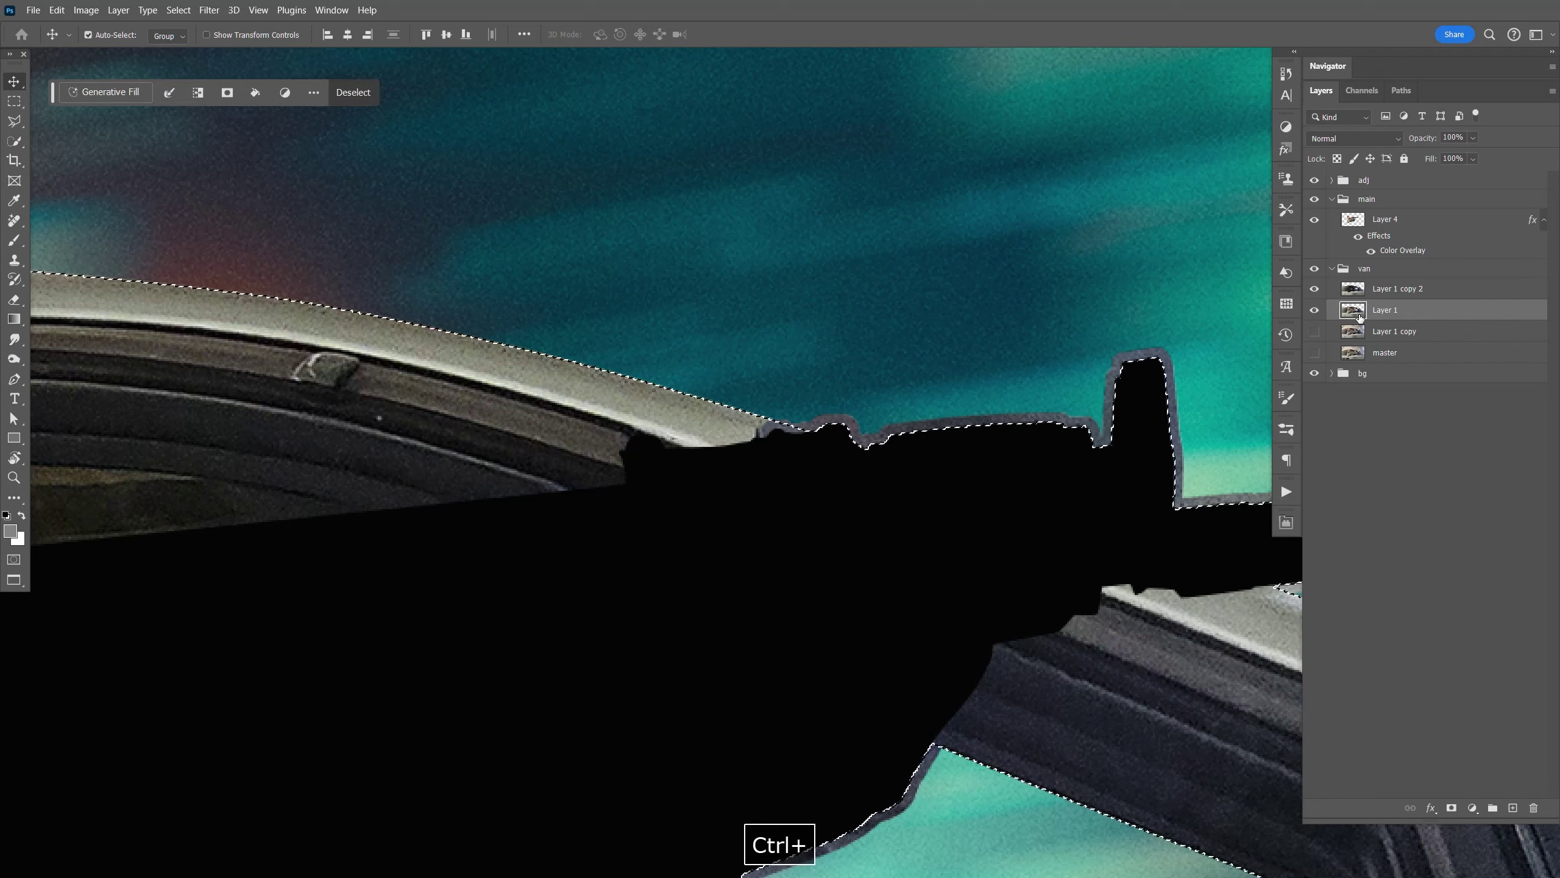
pyautogui.click(1392, 295)
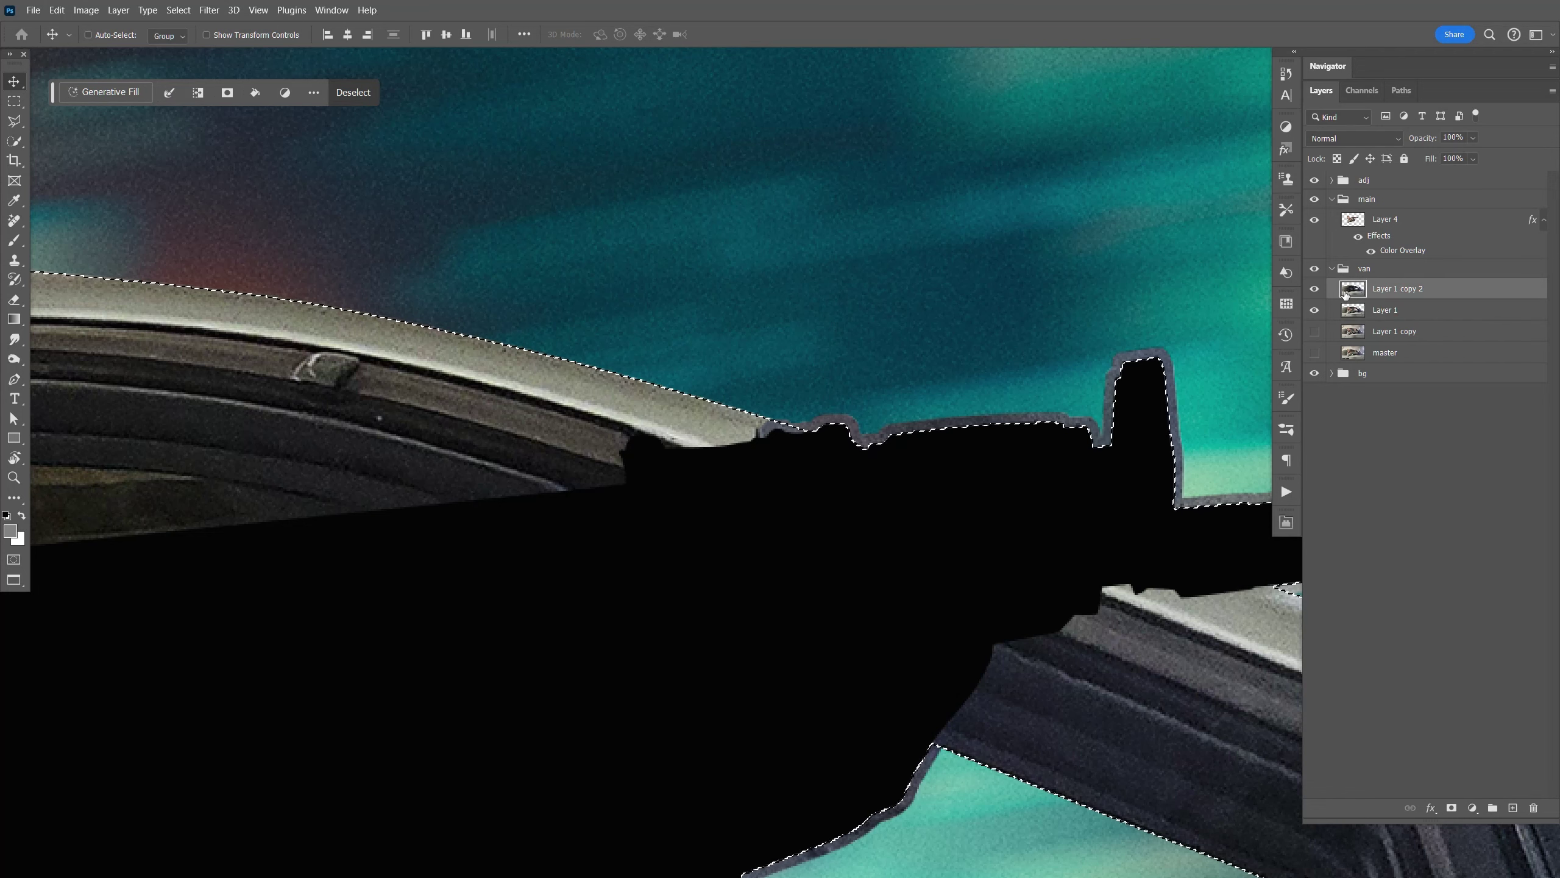
pyautogui.click(1452, 807)
pyautogui.click(1314, 308)
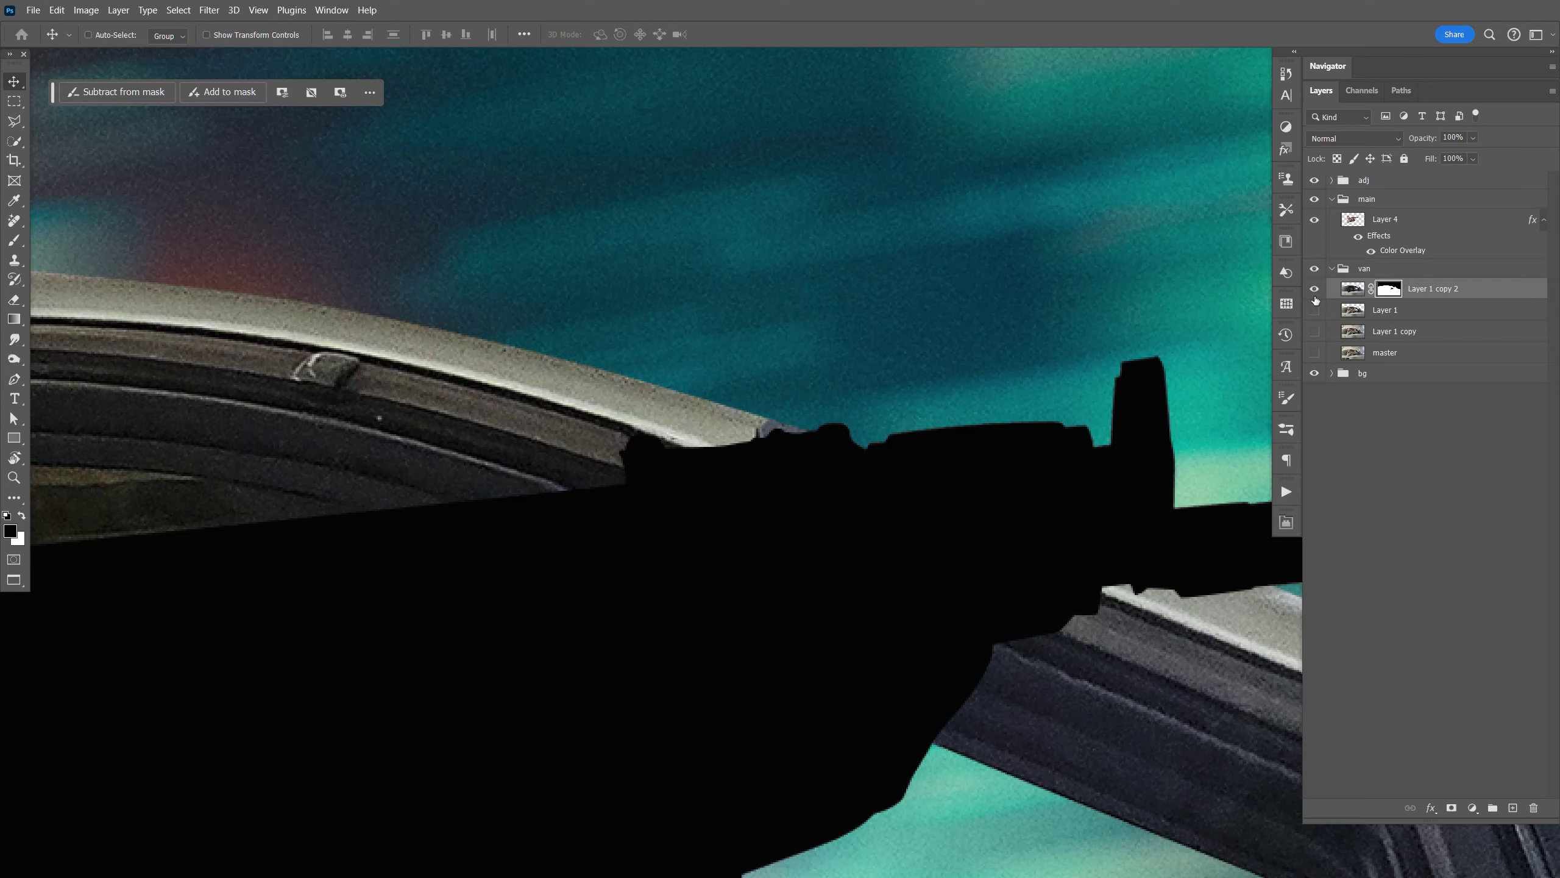
# Step: Check the masked fill along the silhouette's edges with Layer 1 shown and hidden, returning to Layer 1 copy 2's image
pyautogui.moveTo(621, 519); pyautogui.dragTo(787, 498)
pyautogui.moveTo(670, 513); pyautogui.dragTo(811, 536)
pyautogui.moveTo(826, 621); pyautogui.dragTo(832, 491)
pyautogui.moveTo(789, 424); pyautogui.dragTo(874, 498)
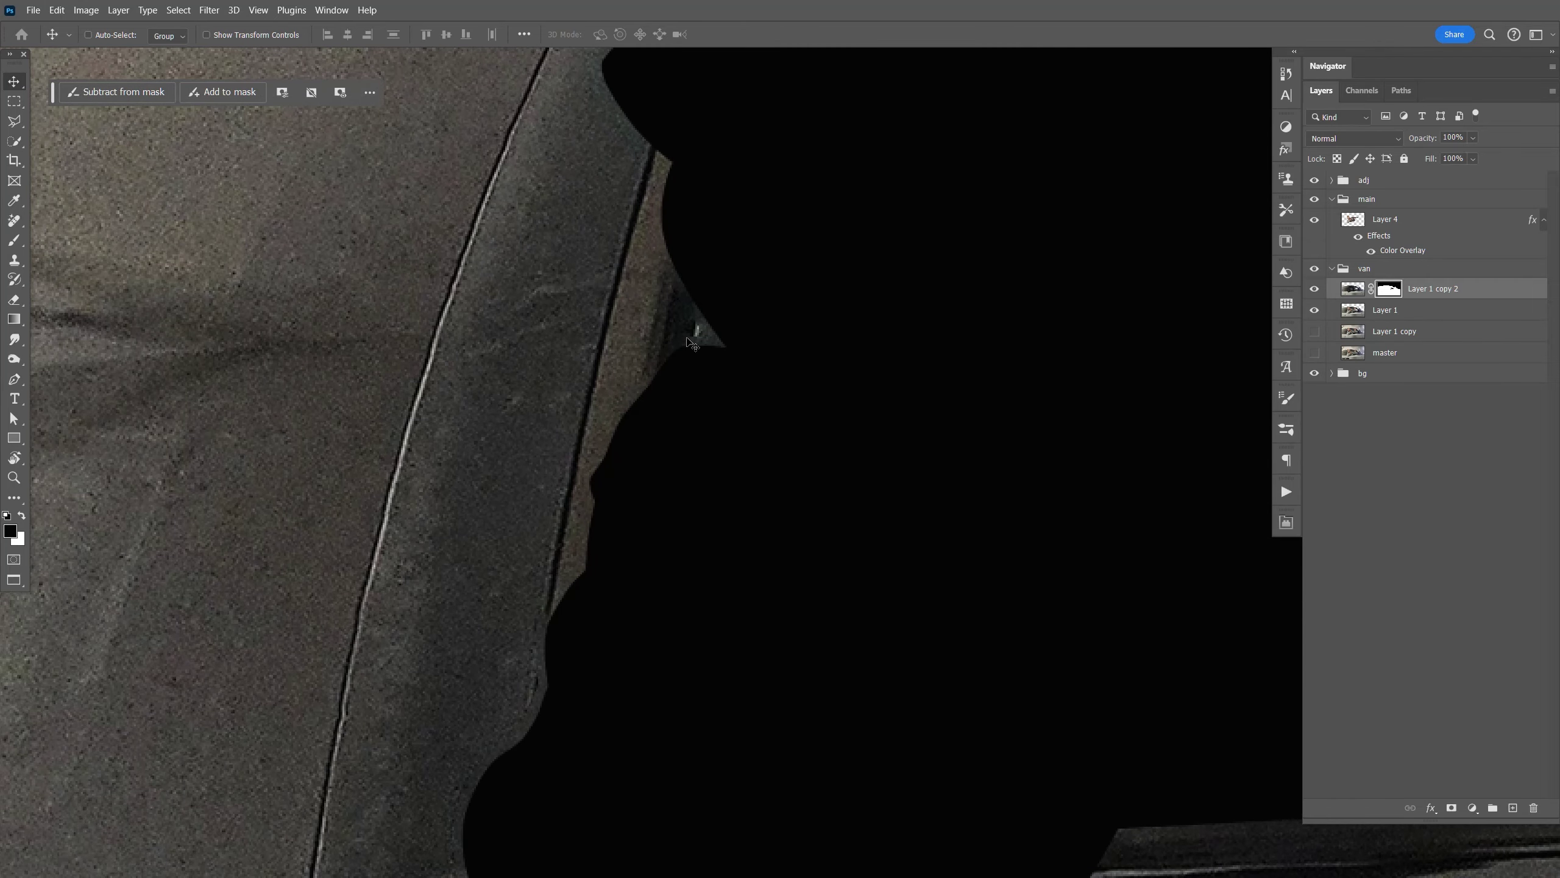
pyautogui.moveTo(676, 386); pyautogui.dragTo(725, 91)
pyautogui.click(1314, 310)
pyautogui.click(1353, 290)
pyautogui.moveTo(1001, 176); pyautogui.dragTo(933, 417)
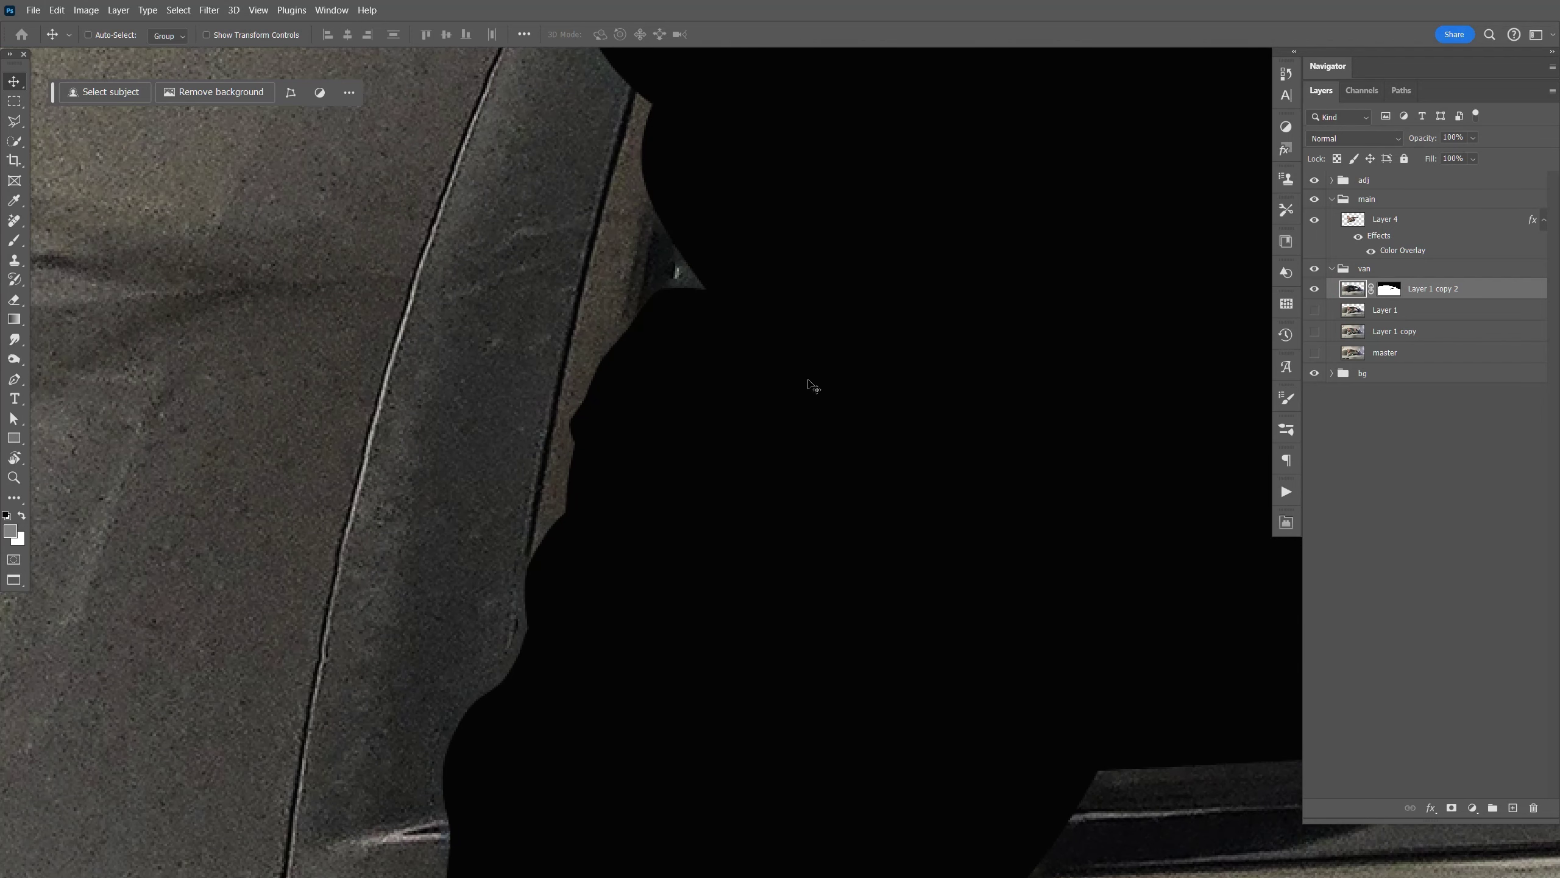
# Step: With a 20 px Clone Stamp, extend the dark pillar seam along the silhouette and cover the light spot below the man's head
pyautogui.press('s')
pyautogui.press('[')
pyautogui.press('[')
pyautogui.press('[')
pyautogui.press('[')
pyautogui.press('[')
pyautogui.press('[')
pyautogui.press('[')
pyautogui.press('[')
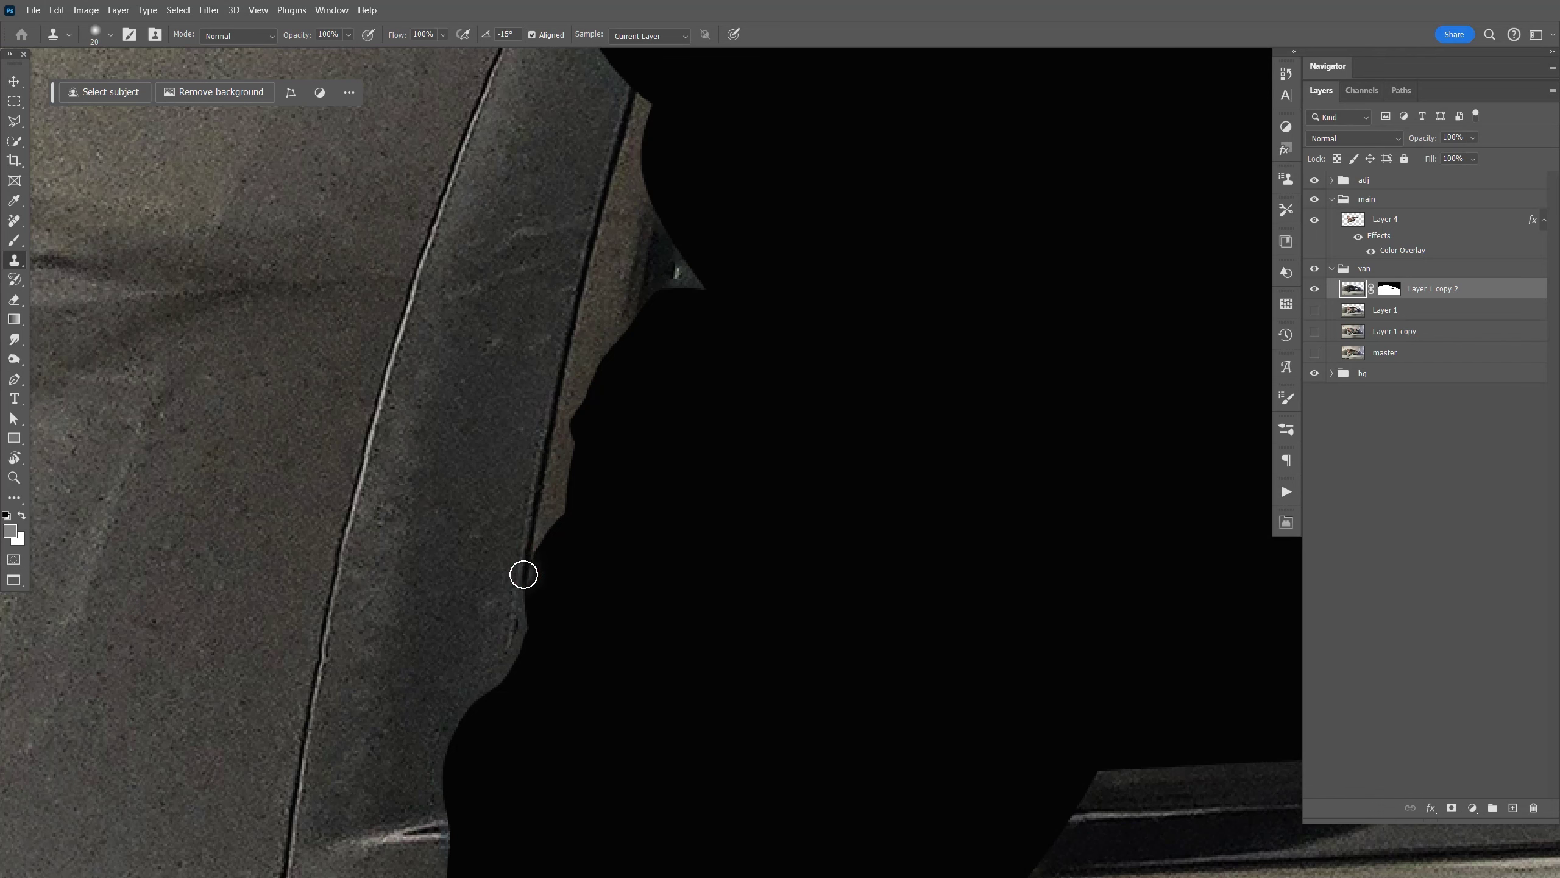
pyautogui.keyDown('alt'); pyautogui.click(538, 488); pyautogui.keyUp('alt')
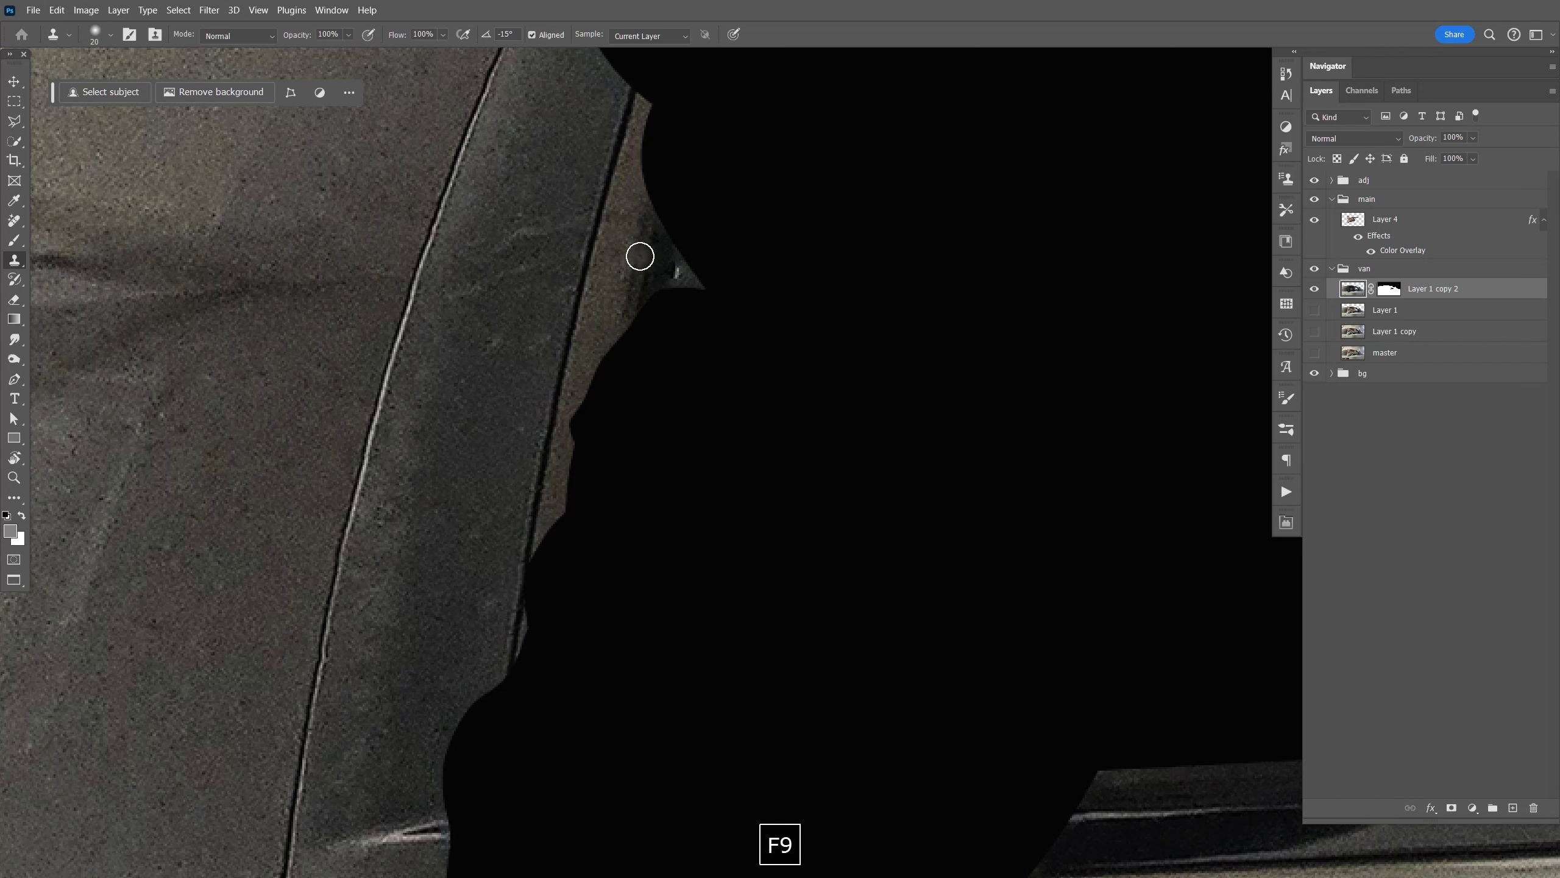
pyautogui.keyDown('alt'); pyautogui.click(642, 249); pyautogui.keyUp('alt')
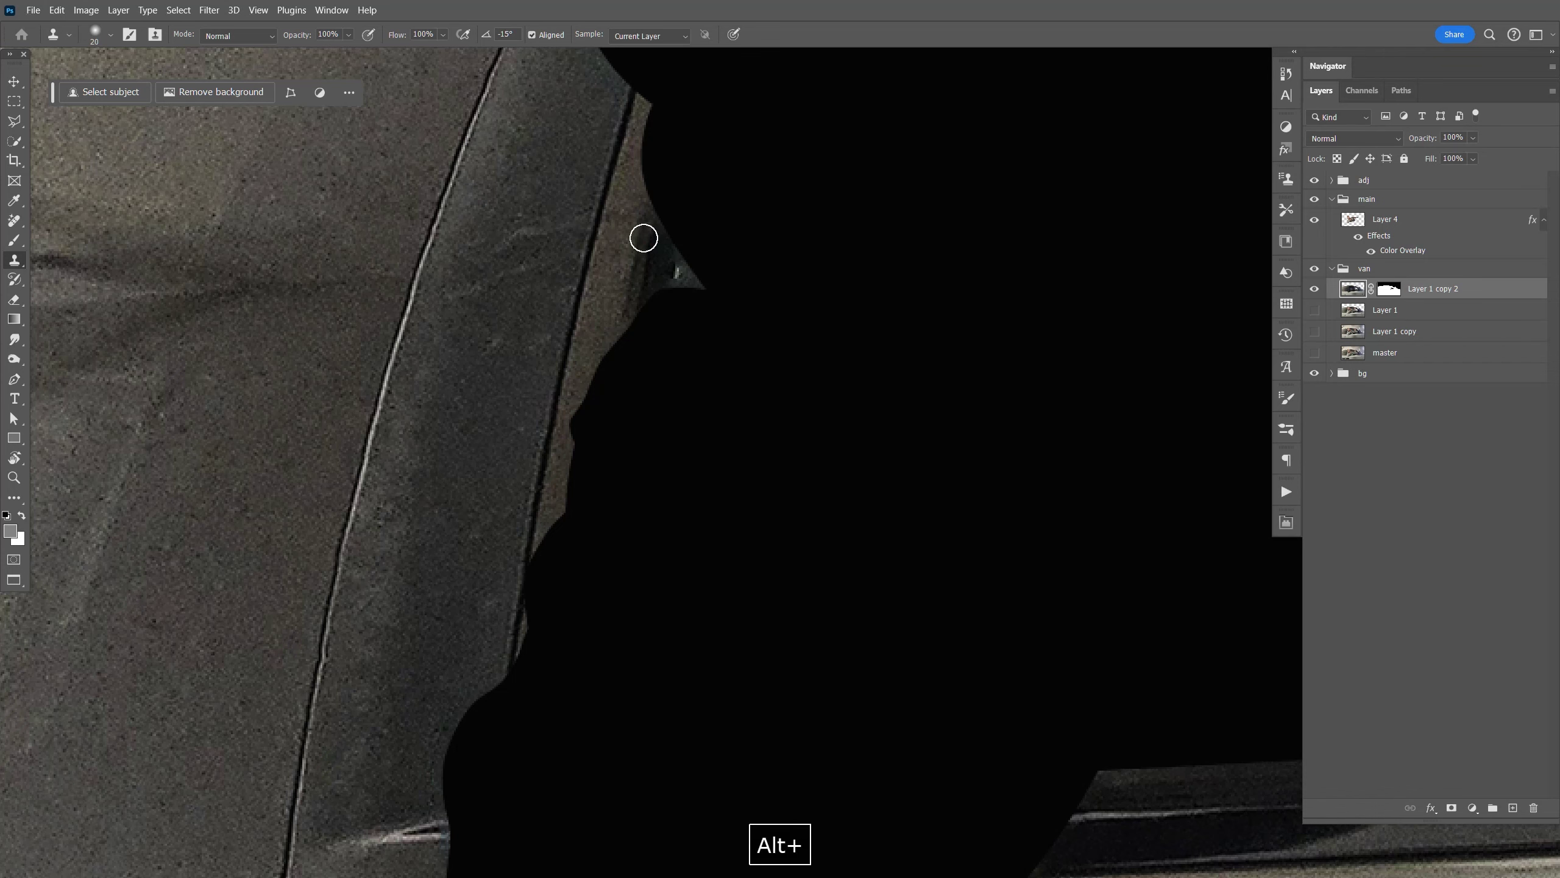
pyautogui.moveTo(646, 212)
pyautogui.mouseDown()
pyautogui.moveTo(683, 268)
pyautogui.moveTo(672, 345)
pyautogui.mouseUp()
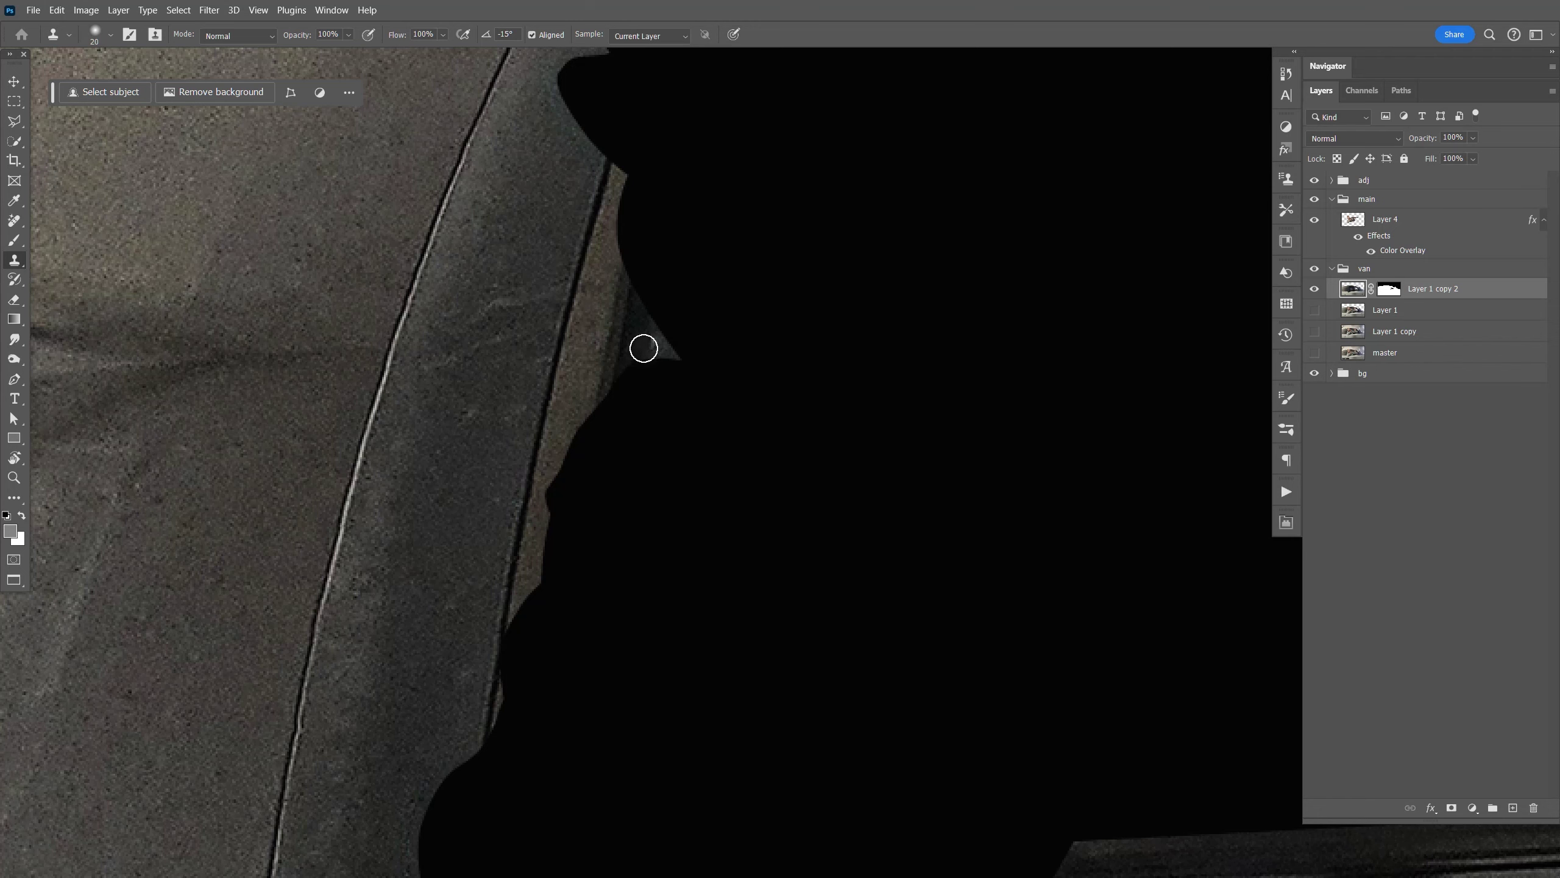
# Step: Clone clean edges on Layer 1 copy 2 at the roofline beside the rifle and at the end of the far window pillar
pyautogui.moveTo(658, 352); pyautogui.dragTo(390, 295)
pyautogui.moveTo(689, 366); pyautogui.dragTo(295, 399)
pyautogui.moveTo(707, 369); pyautogui.dragTo(323, 481)
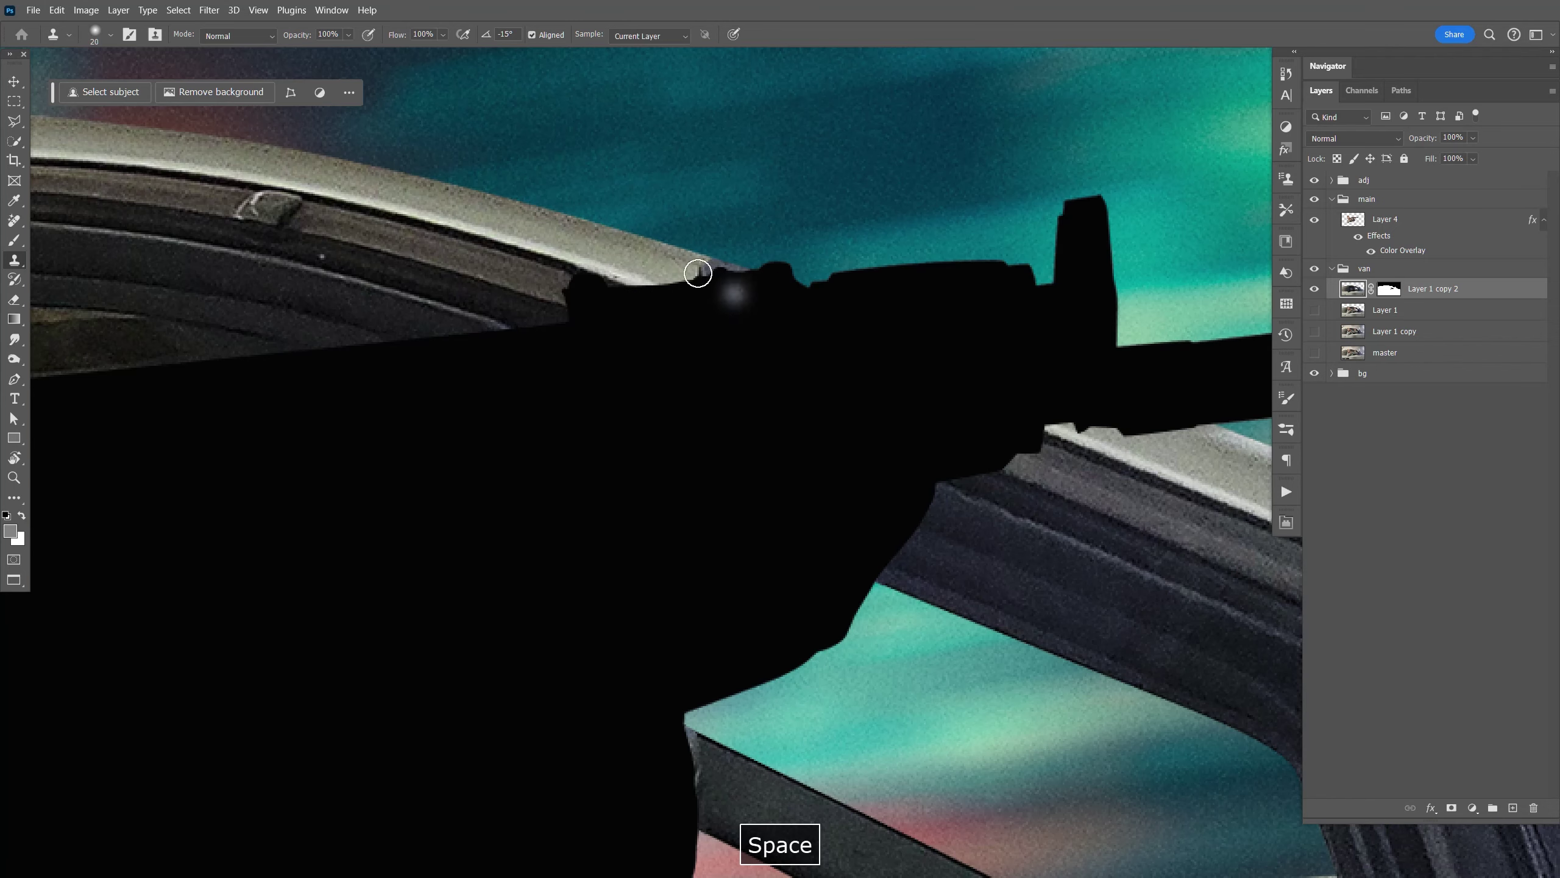
pyautogui.keyDown('alt'); pyautogui.click(687, 257); pyautogui.keyUp('alt')
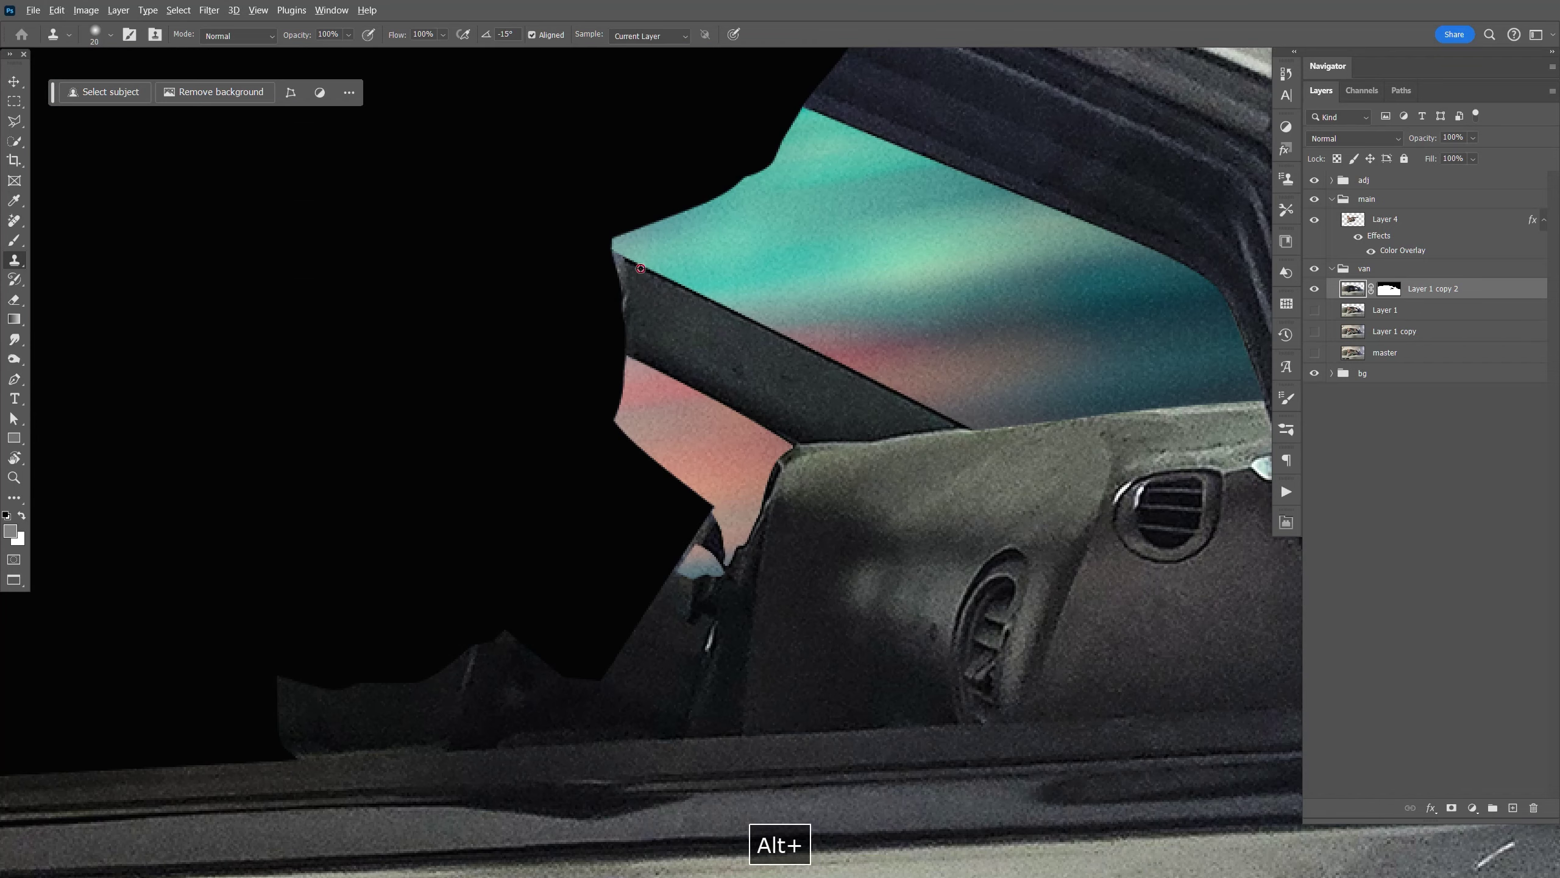
pyautogui.keyDown('alt'); pyautogui.click(639, 268); pyautogui.keyUp('alt')
pyautogui.moveTo(624, 263); pyautogui.dragTo(625, 280)
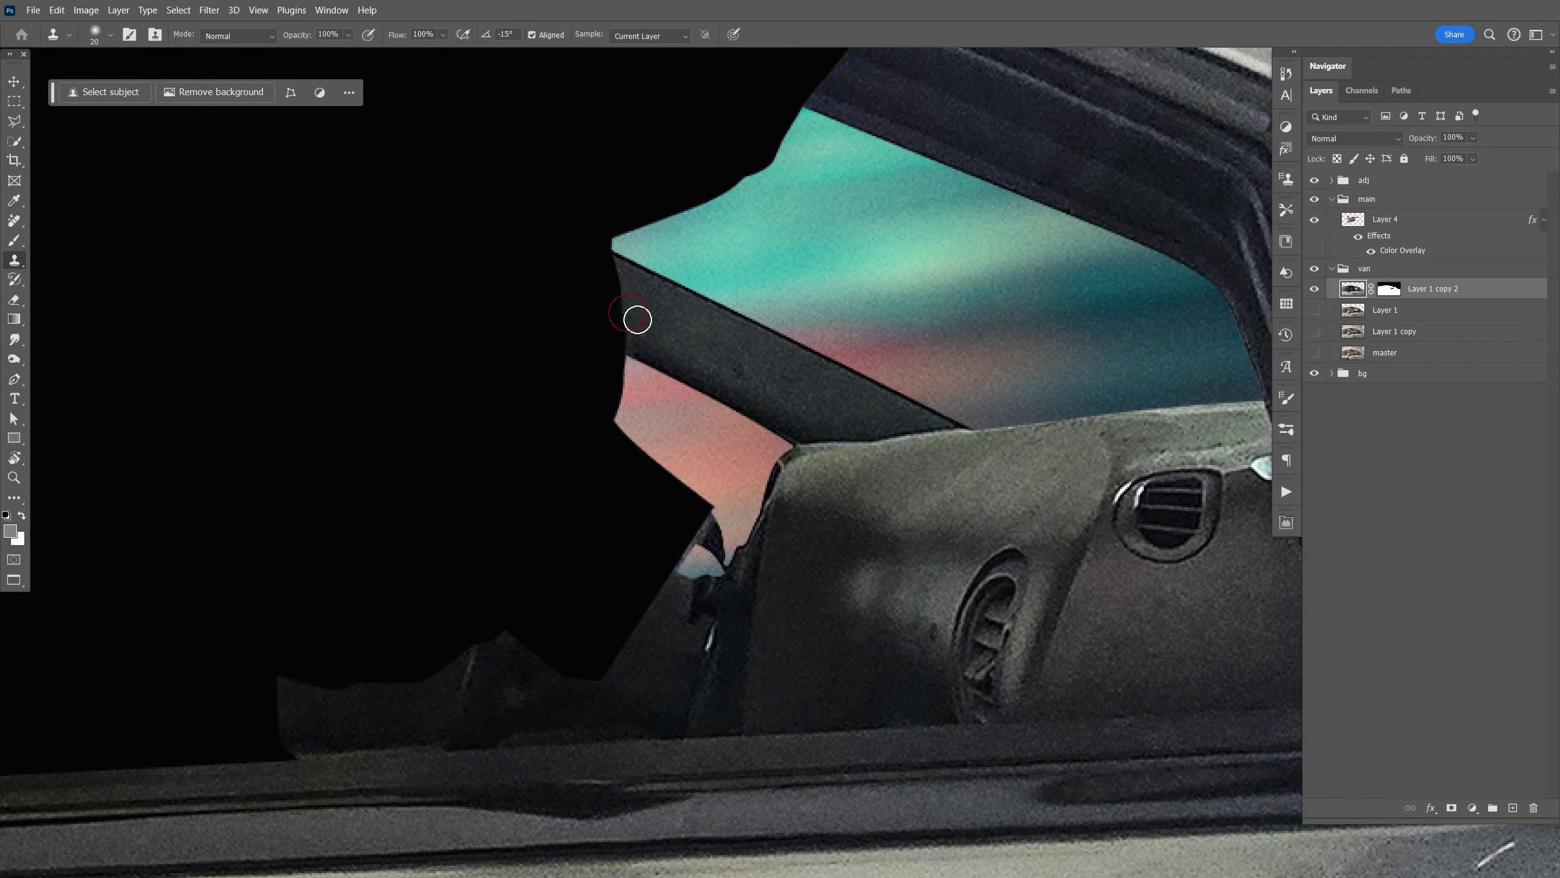
# Step: Check the cloned edges around the man's lower arm and save the document
pyautogui.press('space')
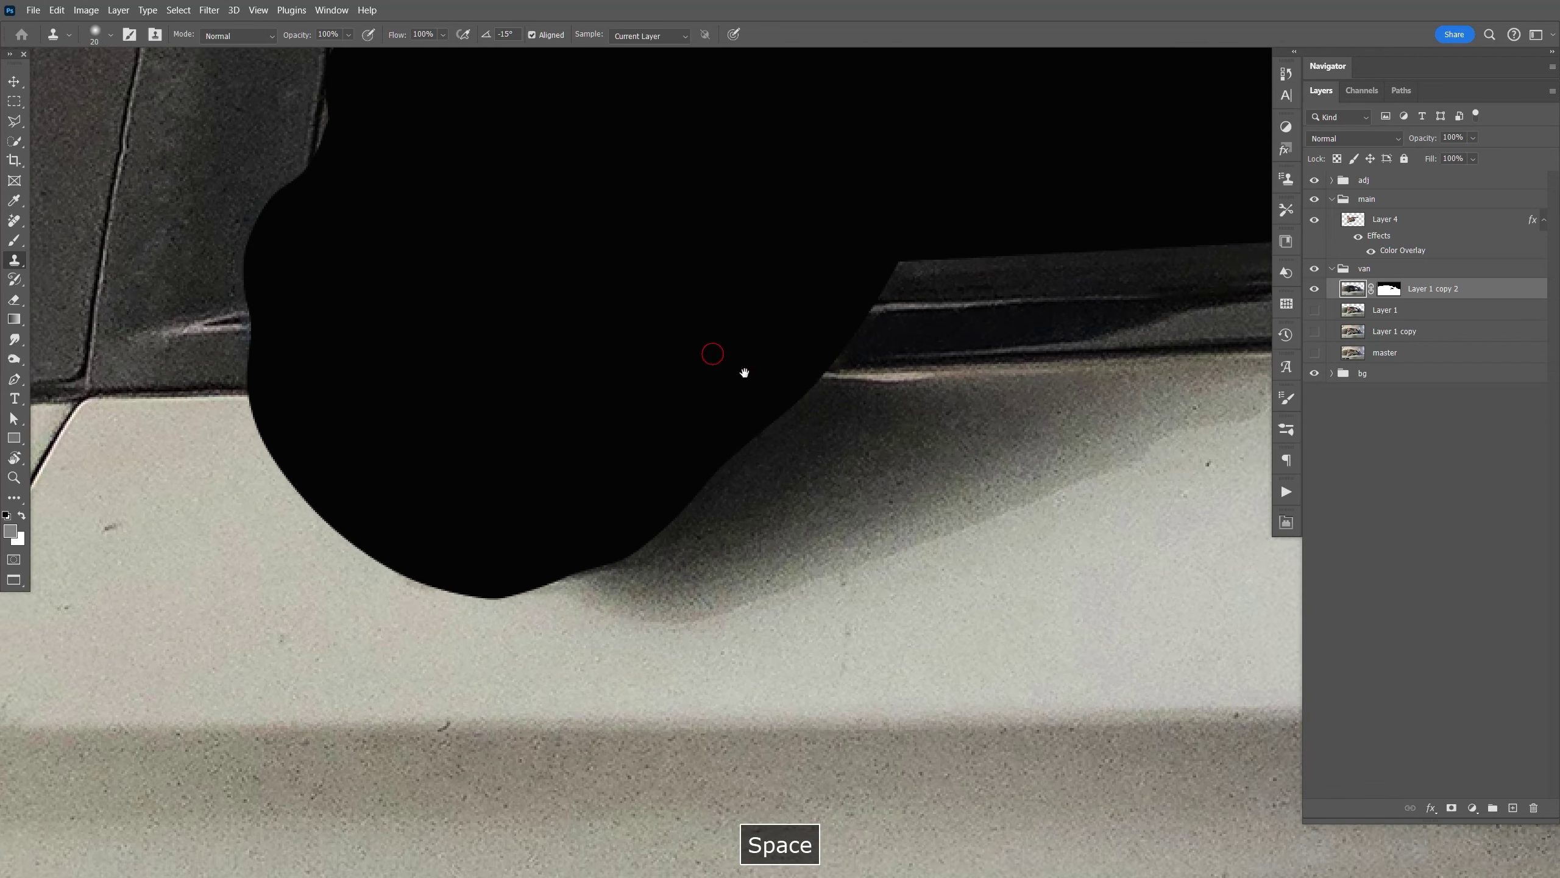
pyautogui.moveTo(711, 352); pyautogui.dragTo(733, 358)
pyautogui.hotkey('ctrl', 's')
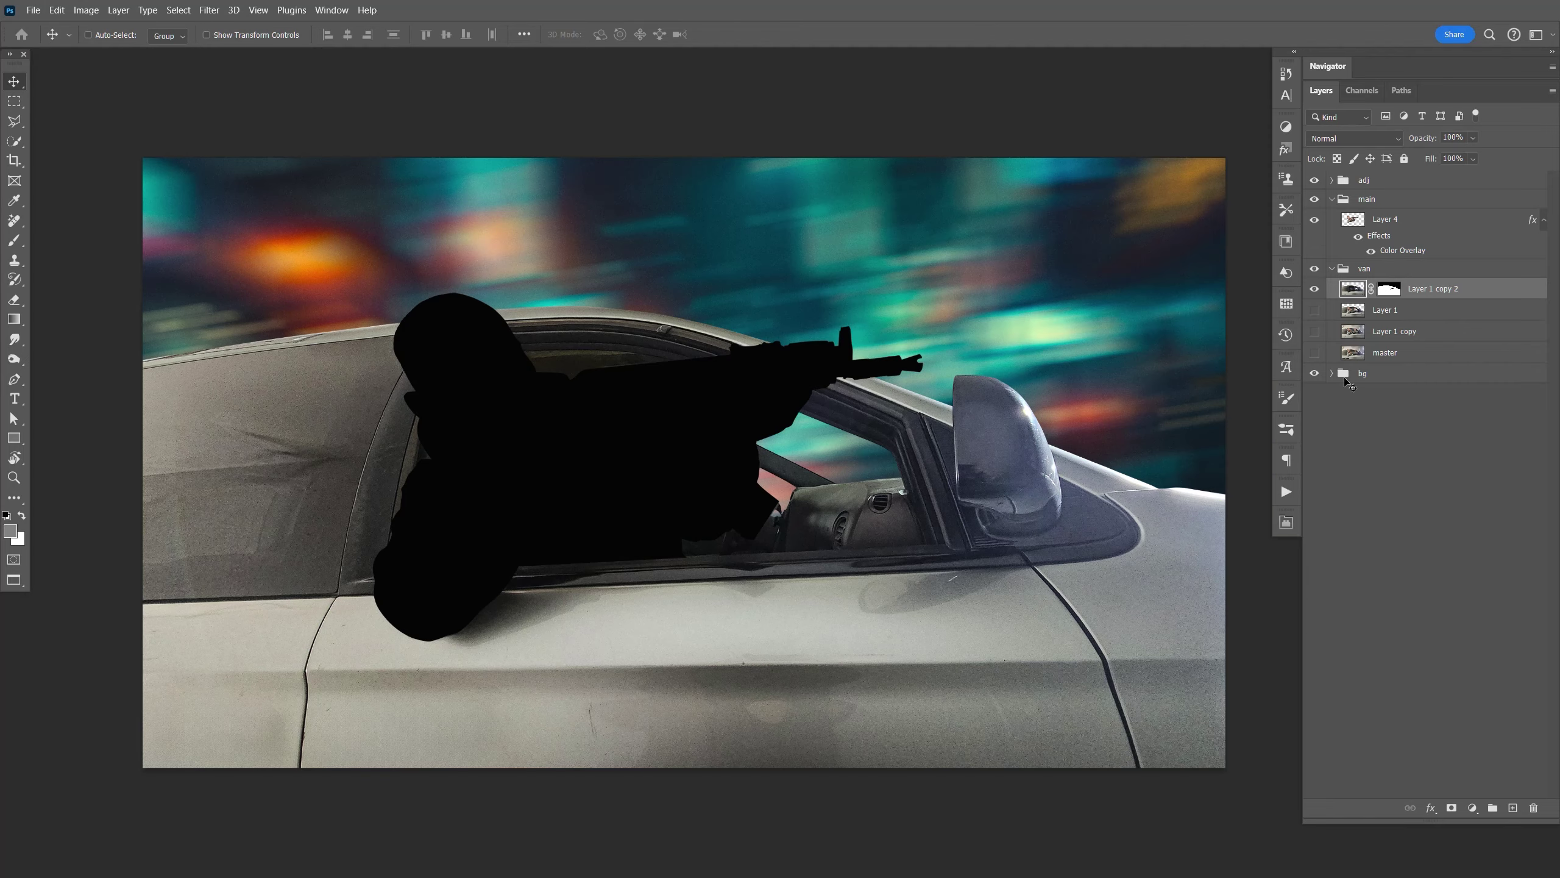
# Step: Group all four car layers inside the van group and name the nested group "van"
pyautogui.keyDown('shift'); pyautogui.click(1413, 352); pyautogui.keyUp('shift')
pyautogui.hotkey('ctrl', 'g')
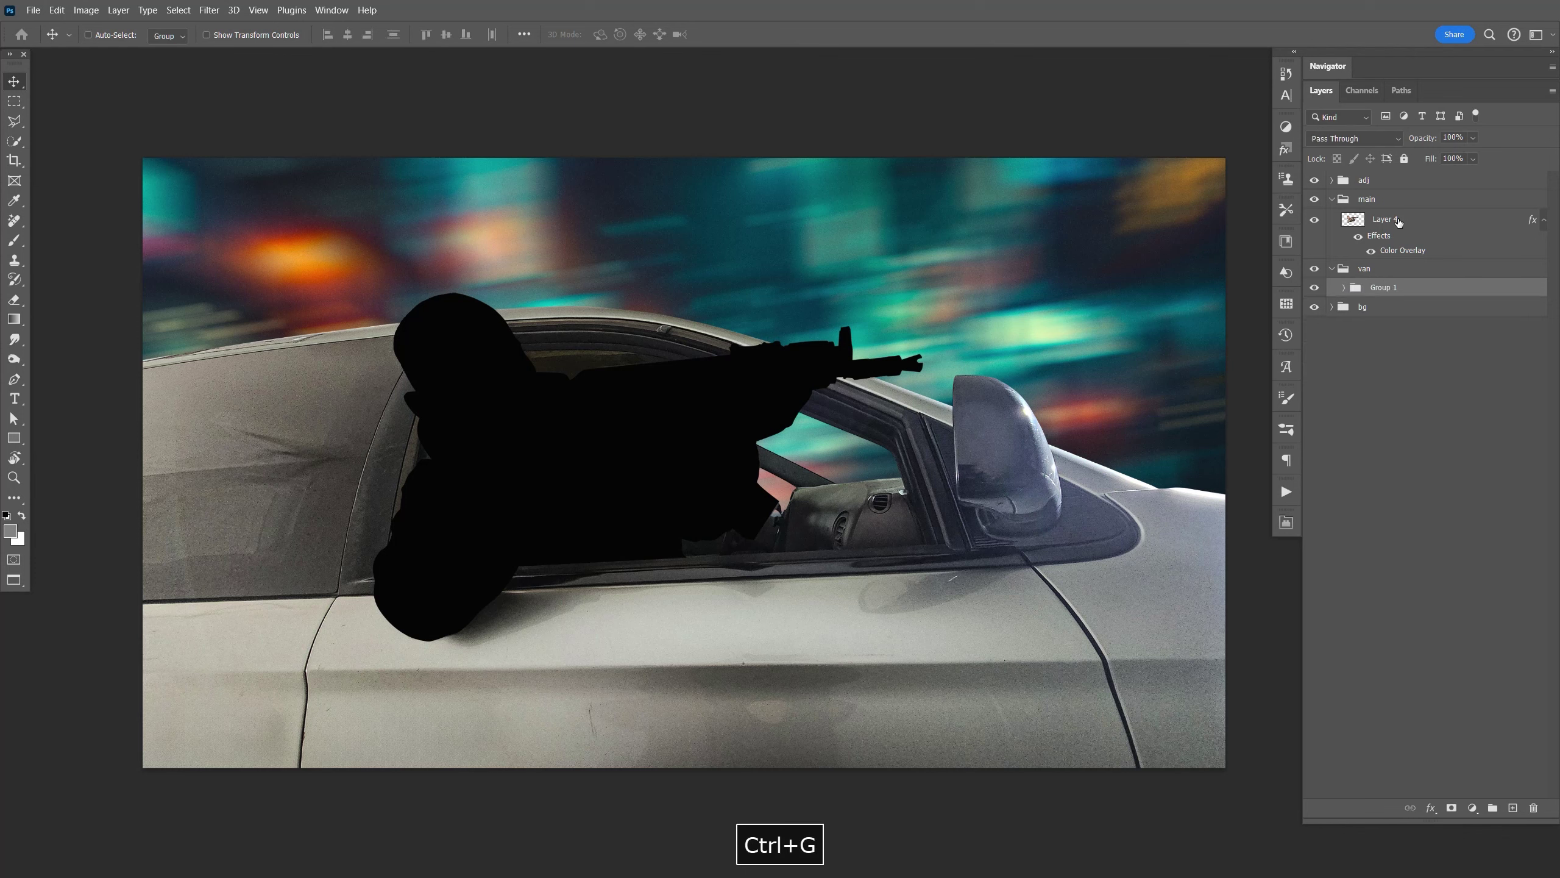
pyautogui.doubleClick(1383, 287)
pyautogui.write('van')
pyautogui.press('Return')
# Step: Add a Levels adjustment clipped to the nested van group, darkening the midtones and strongly lowering the output white level
pyautogui.click(1473, 807)
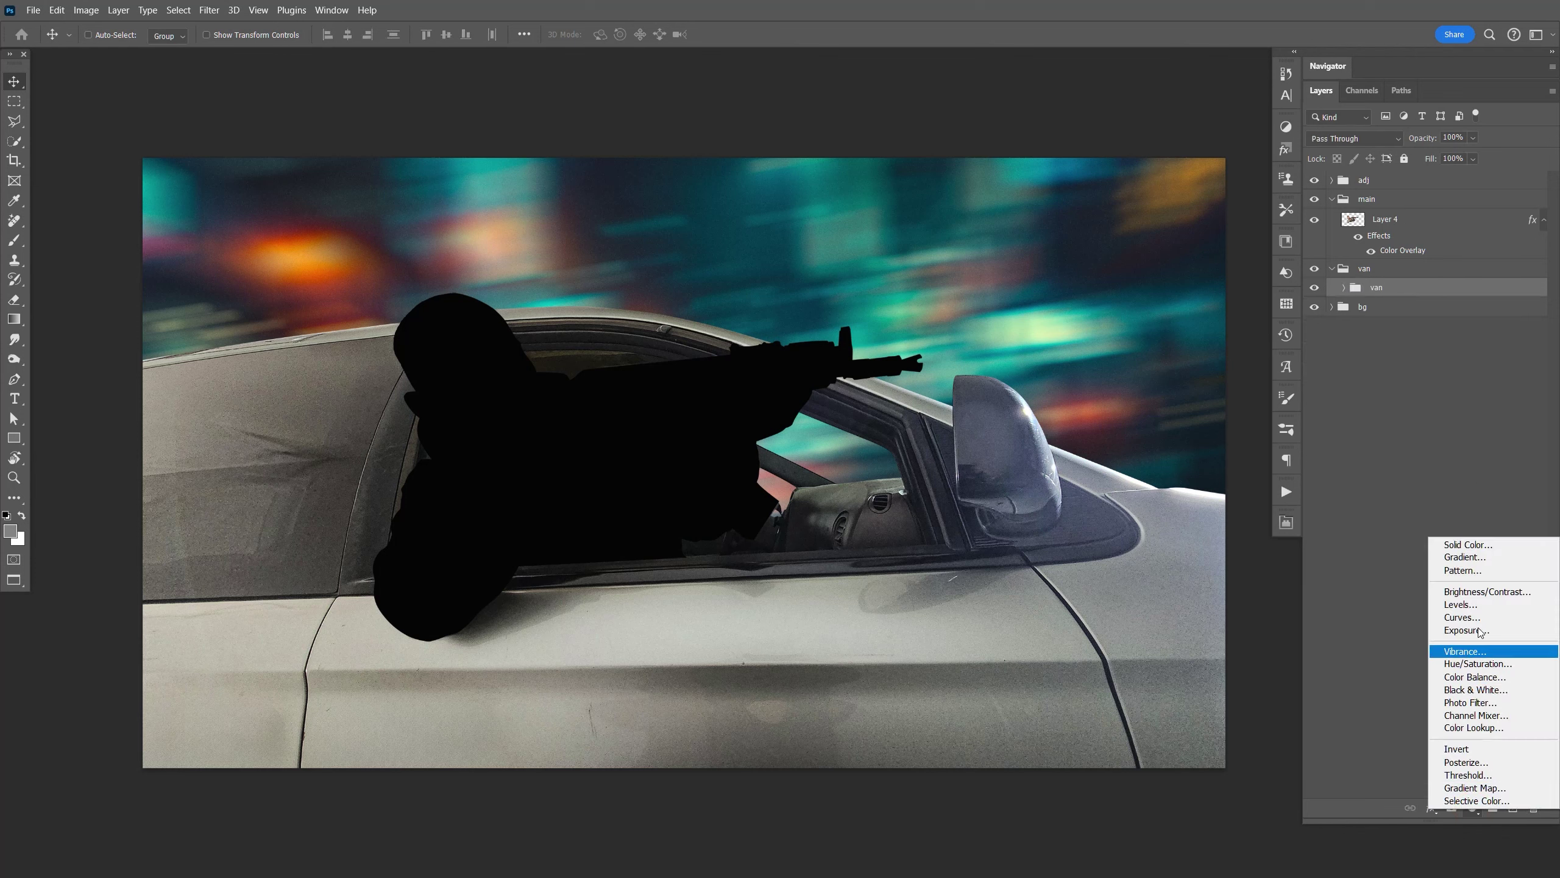
pyautogui.click(1471, 617)
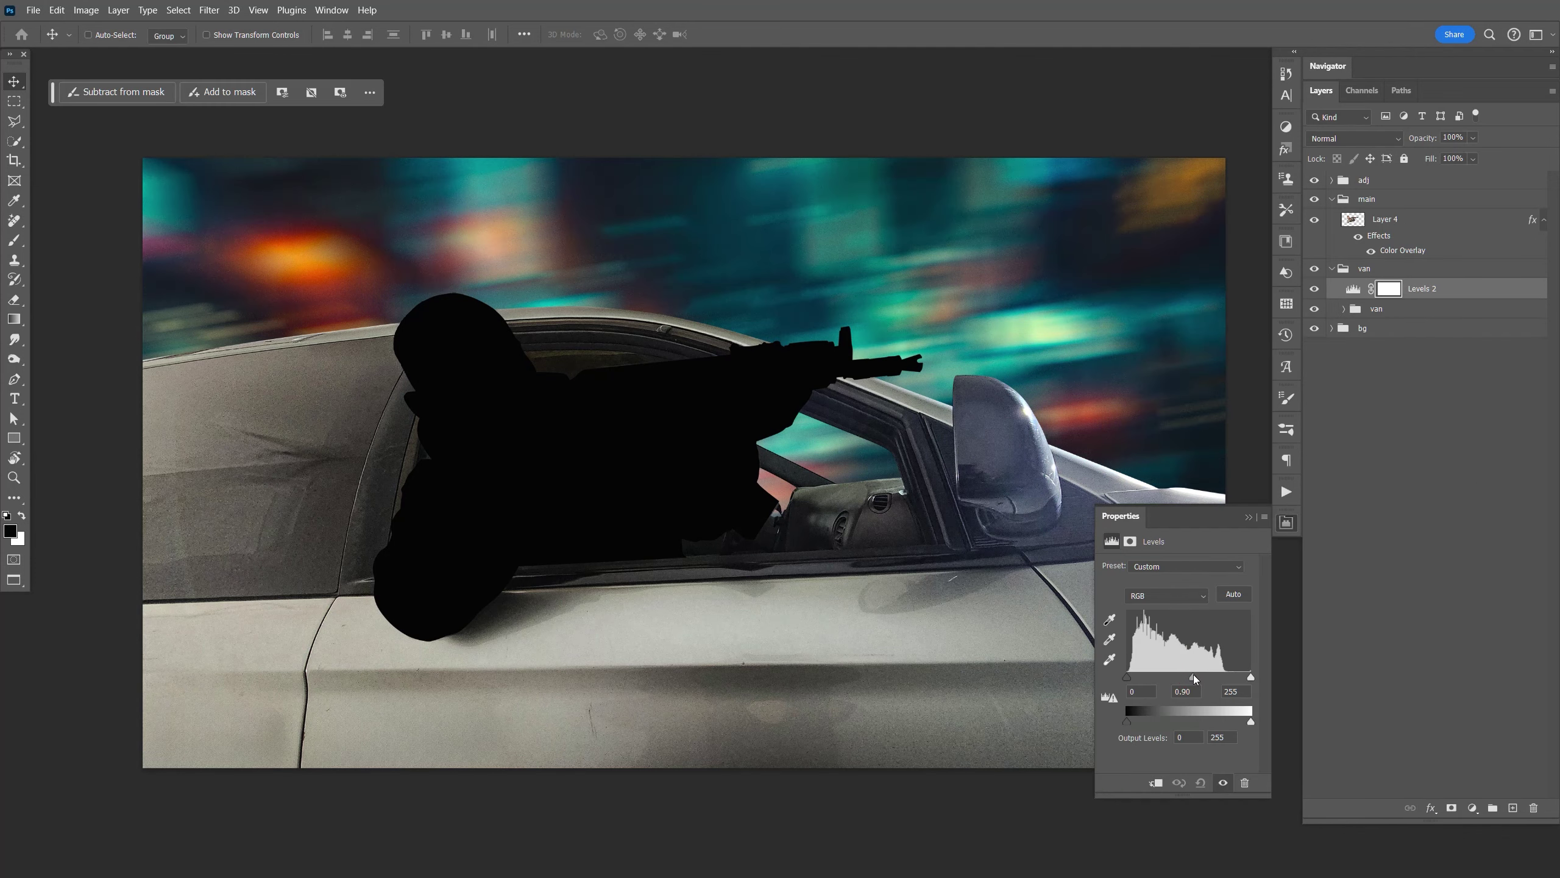
pyautogui.click(1156, 784)
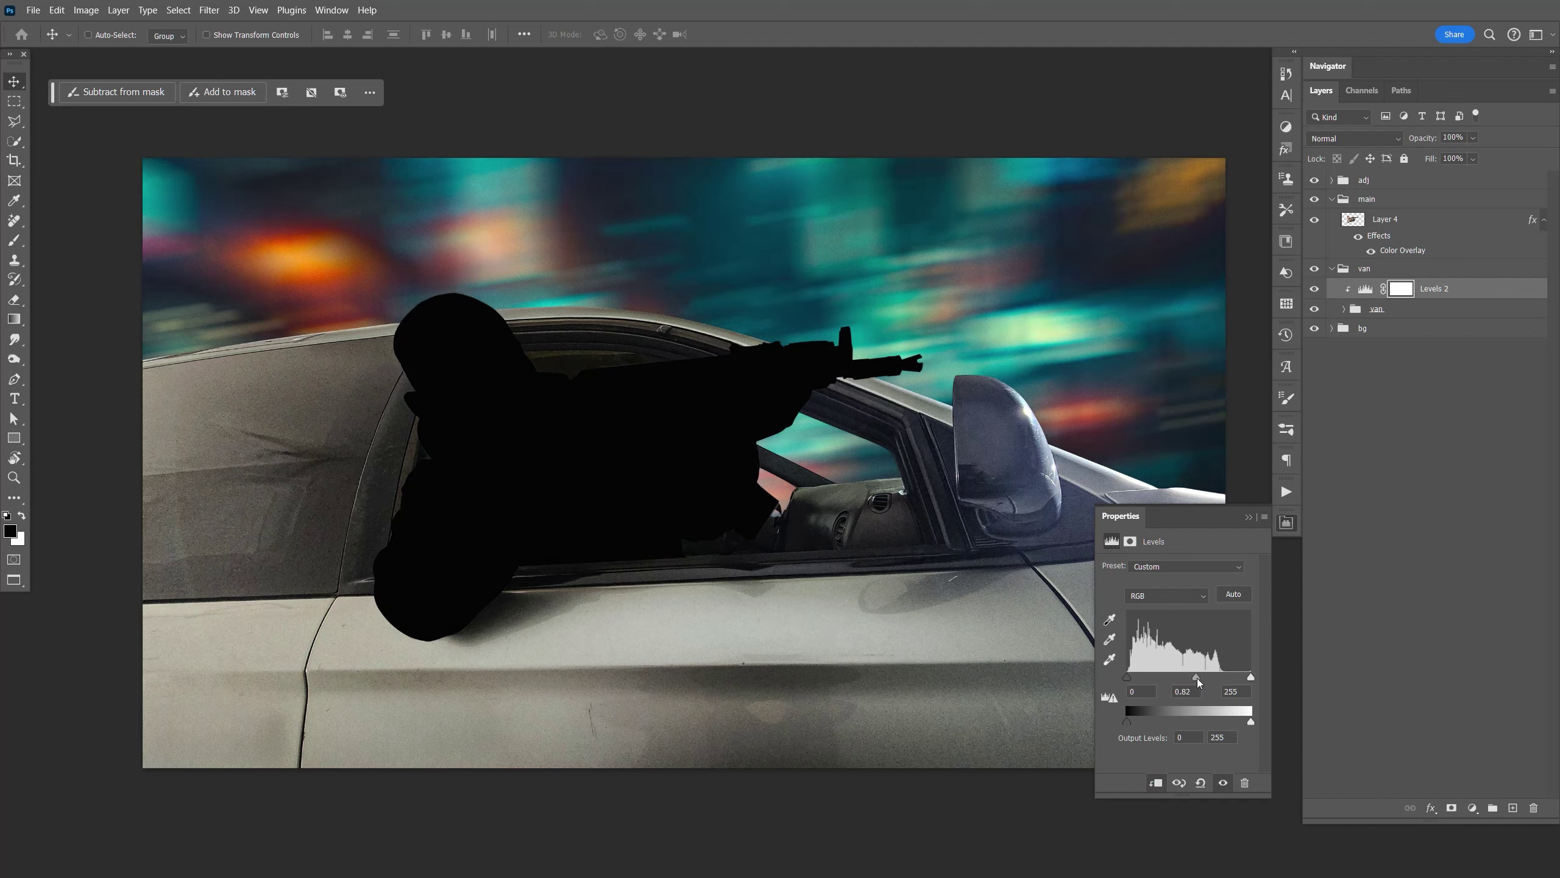
pyautogui.moveTo(1247, 730); pyautogui.dragTo(1176, 727)
# Step: Add a clipped Color Balance directly above the nested van group with midtones at Cyan-Red -47 and Yellow-Blue +45
pyautogui.click(1445, 310)
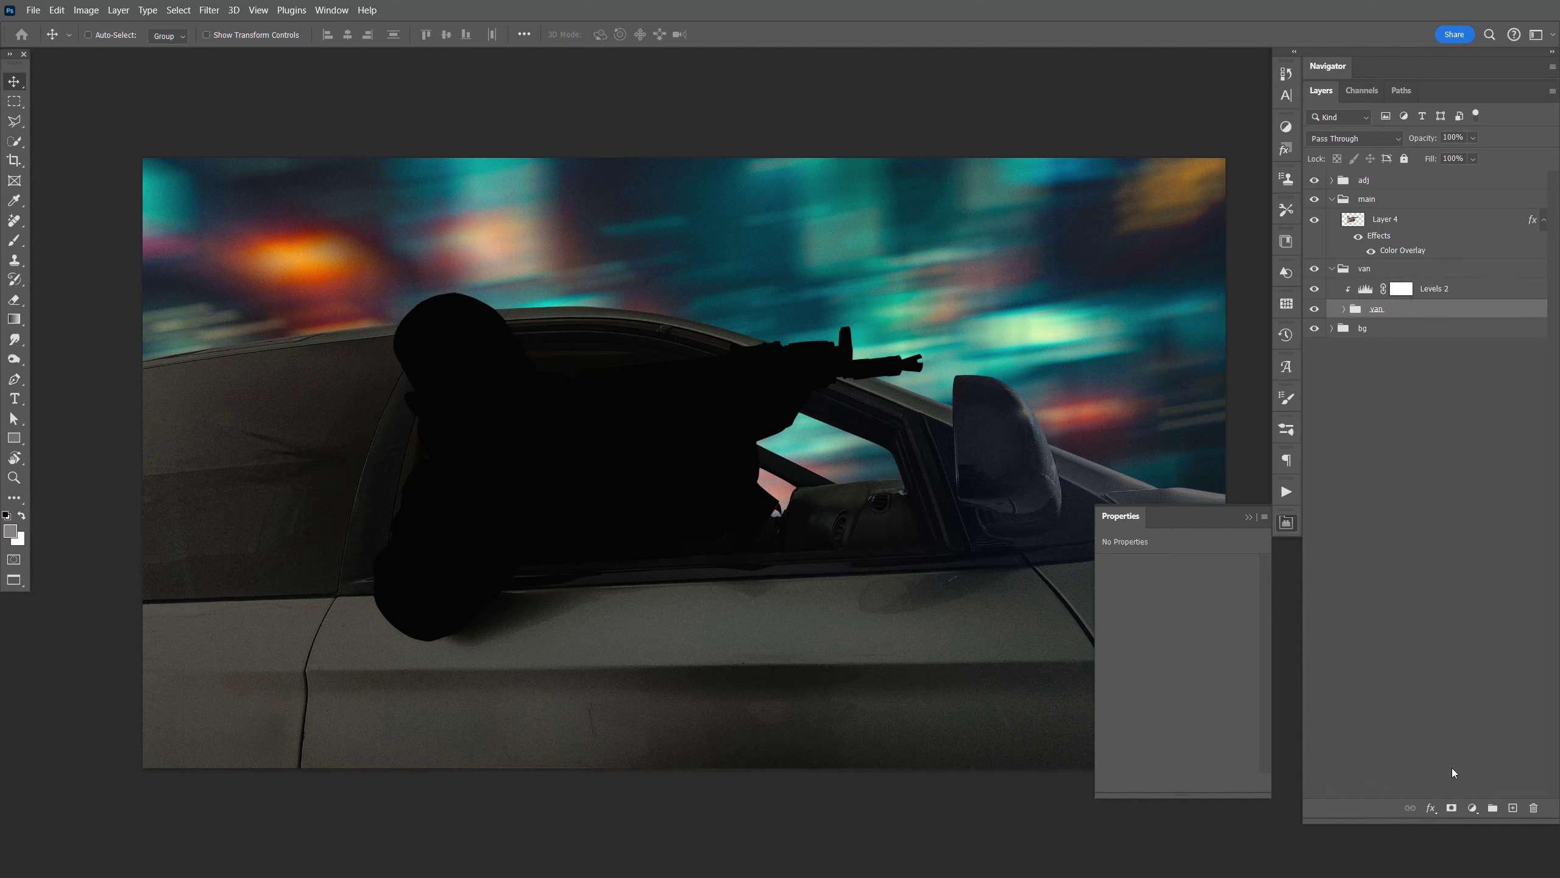
pyautogui.click(1473, 809)
pyautogui.click(1474, 667)
pyautogui.moveTo(1157, 600); pyautogui.dragTo(1174, 652)
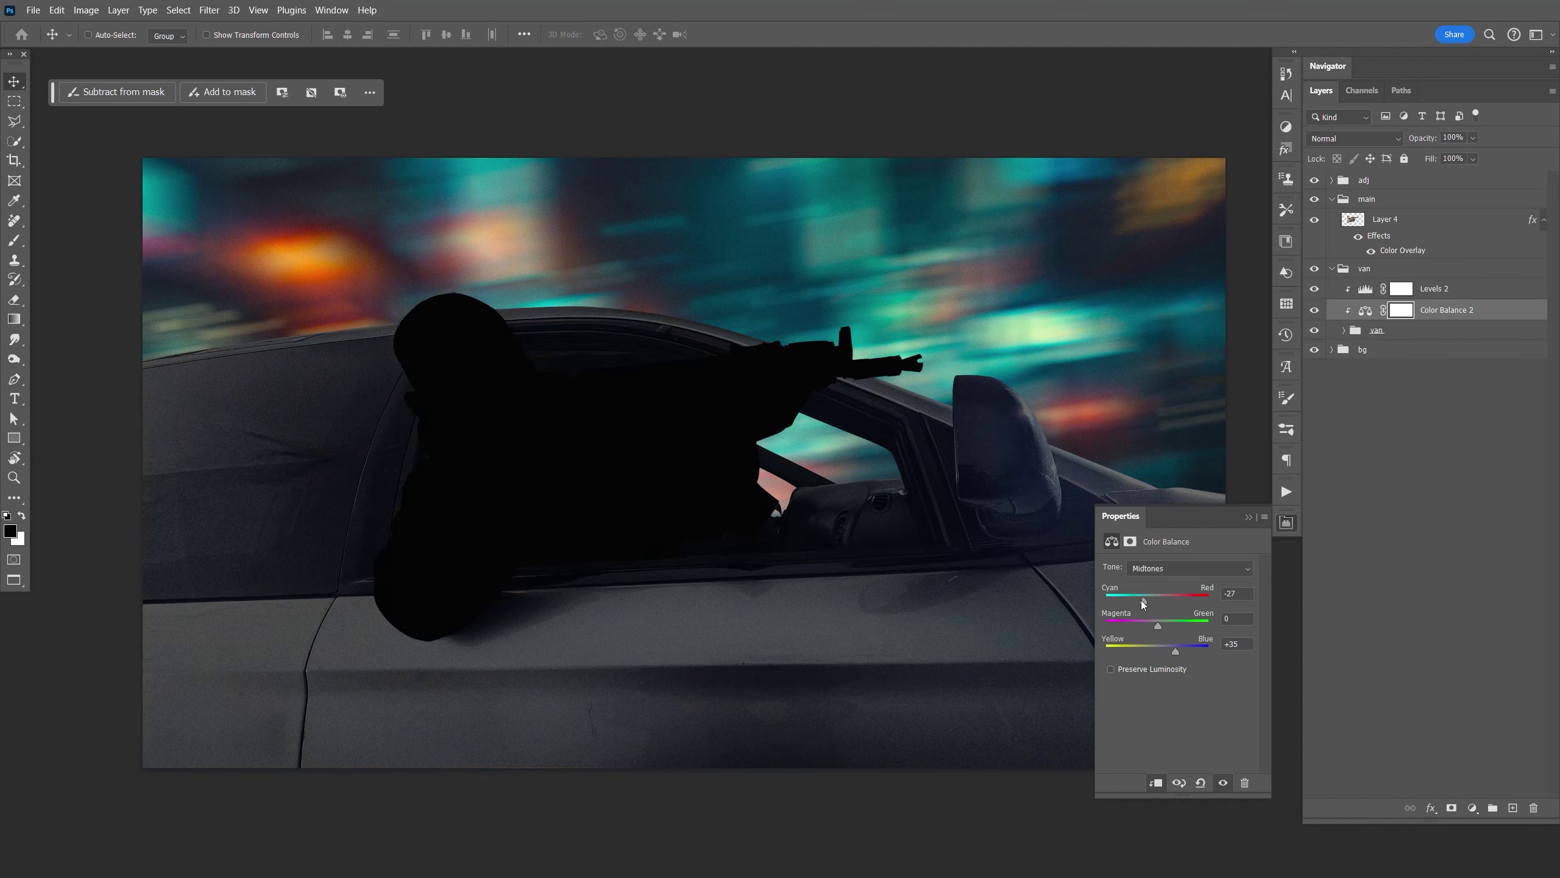
pyautogui.moveTo(1138, 599); pyautogui.dragTo(1134, 600)
pyautogui.moveTo(1175, 650); pyautogui.dragTo(1180, 651)
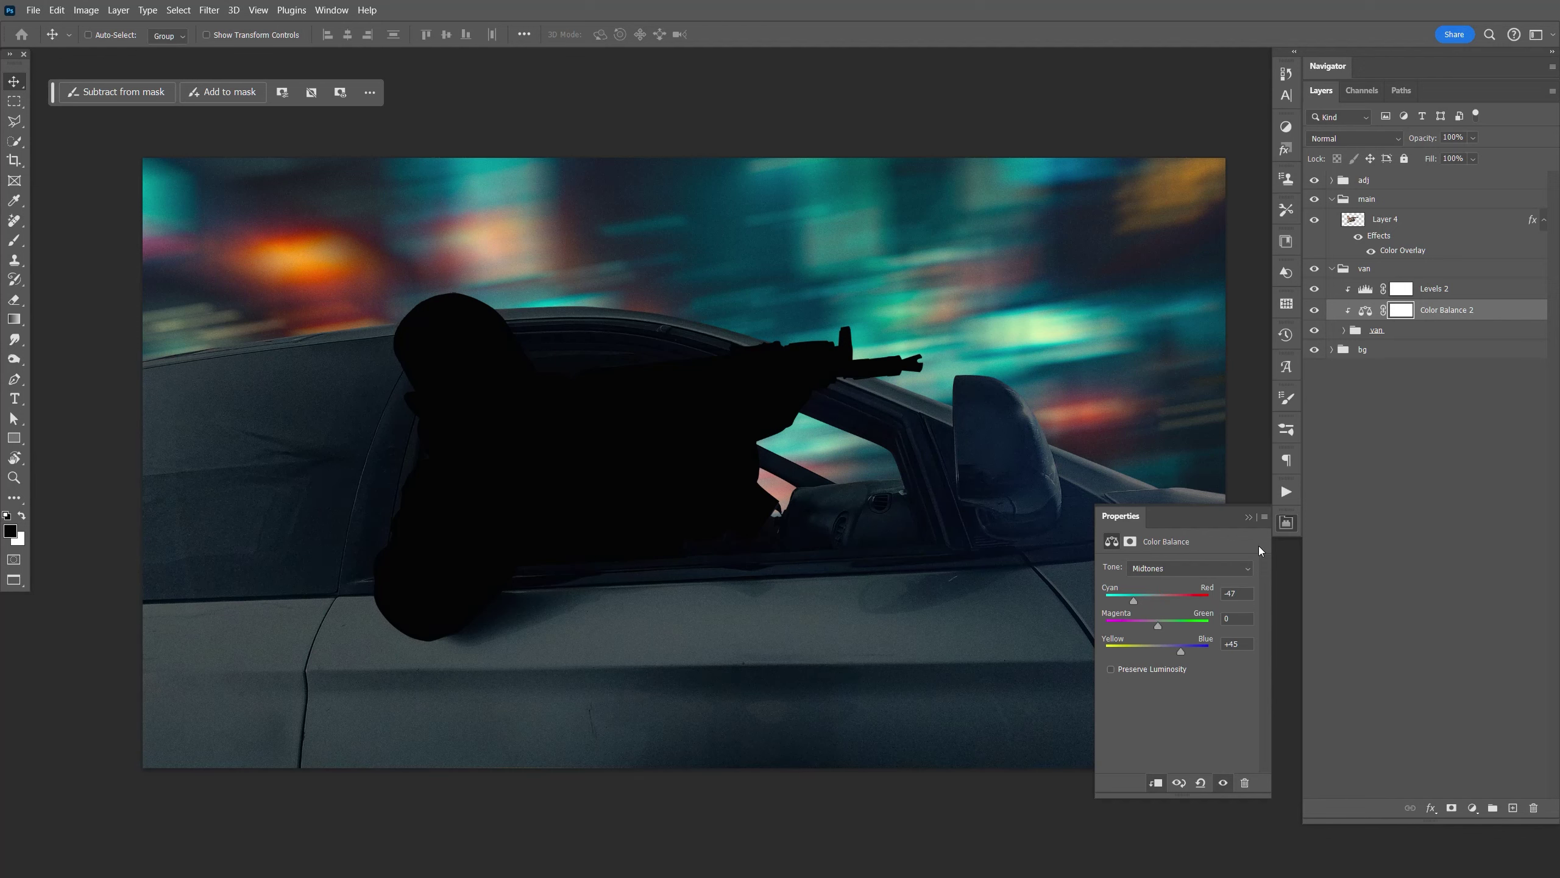
pyautogui.click(1288, 528)
# Step: Add a second clipped Levels directly above the nested van group with midtones 0.30 and output white 175, and invert its mask
pyautogui.click(1413, 330)
pyautogui.click(1472, 809)
pyautogui.click(1461, 603)
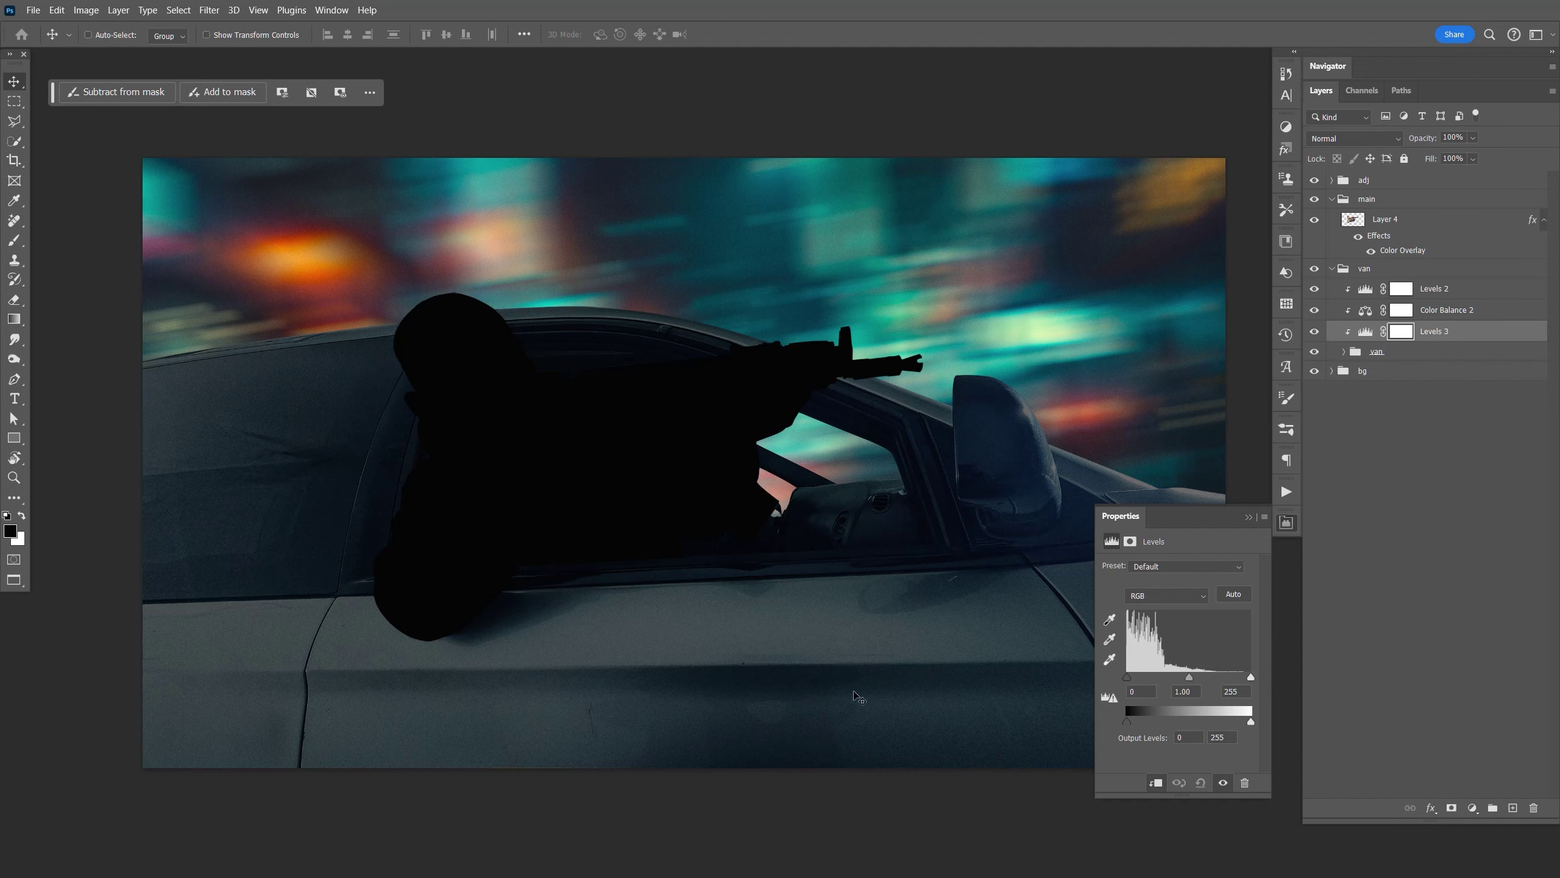
pyautogui.moveTo(1190, 677); pyautogui.dragTo(1211, 721)
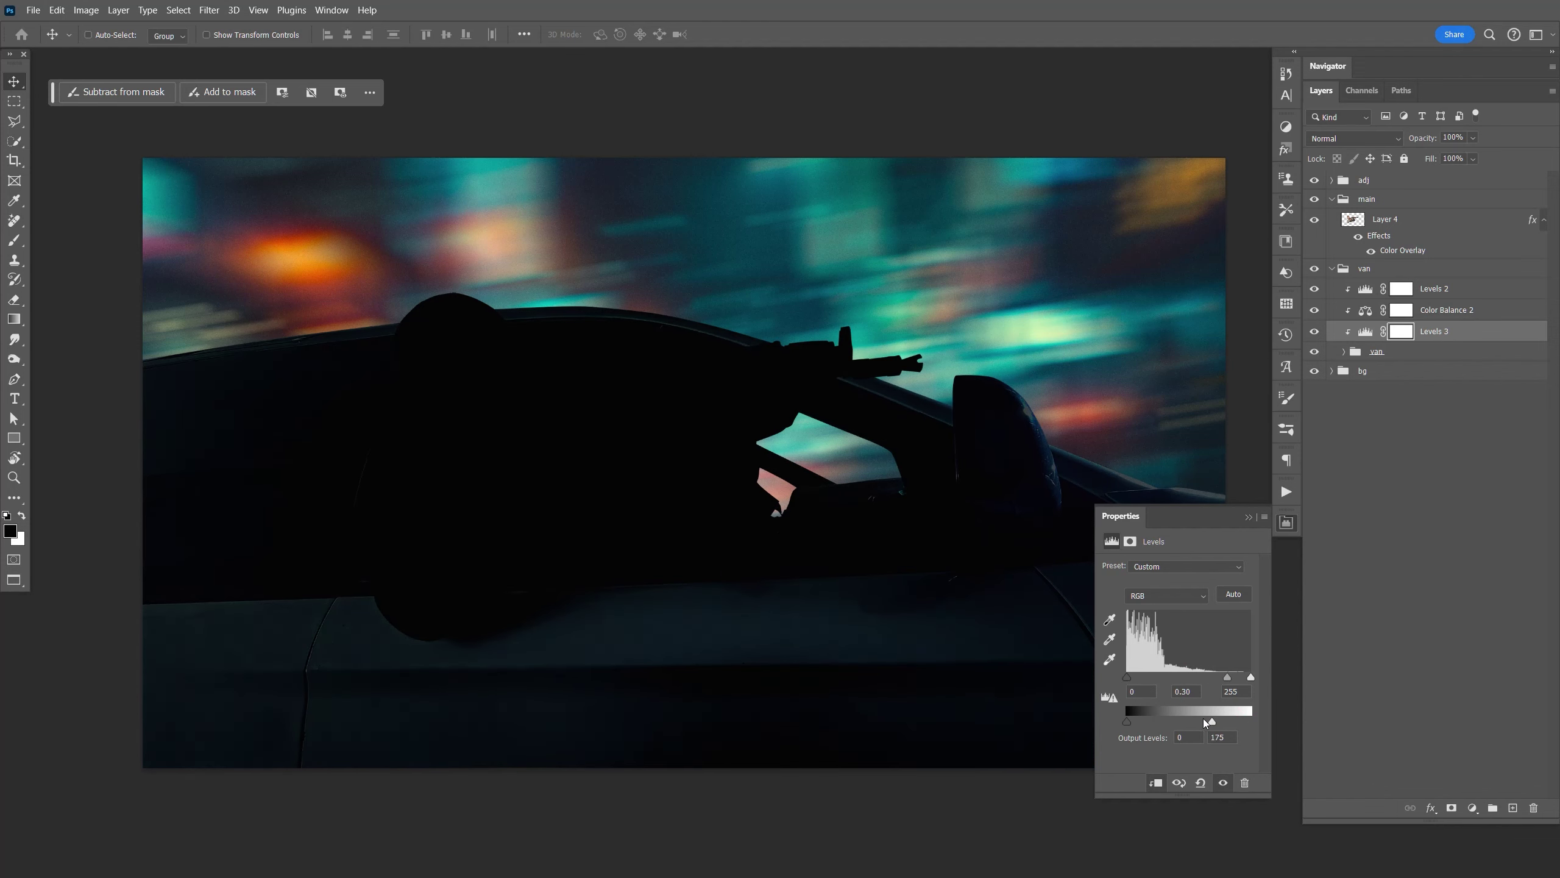
pyautogui.click(1286, 522)
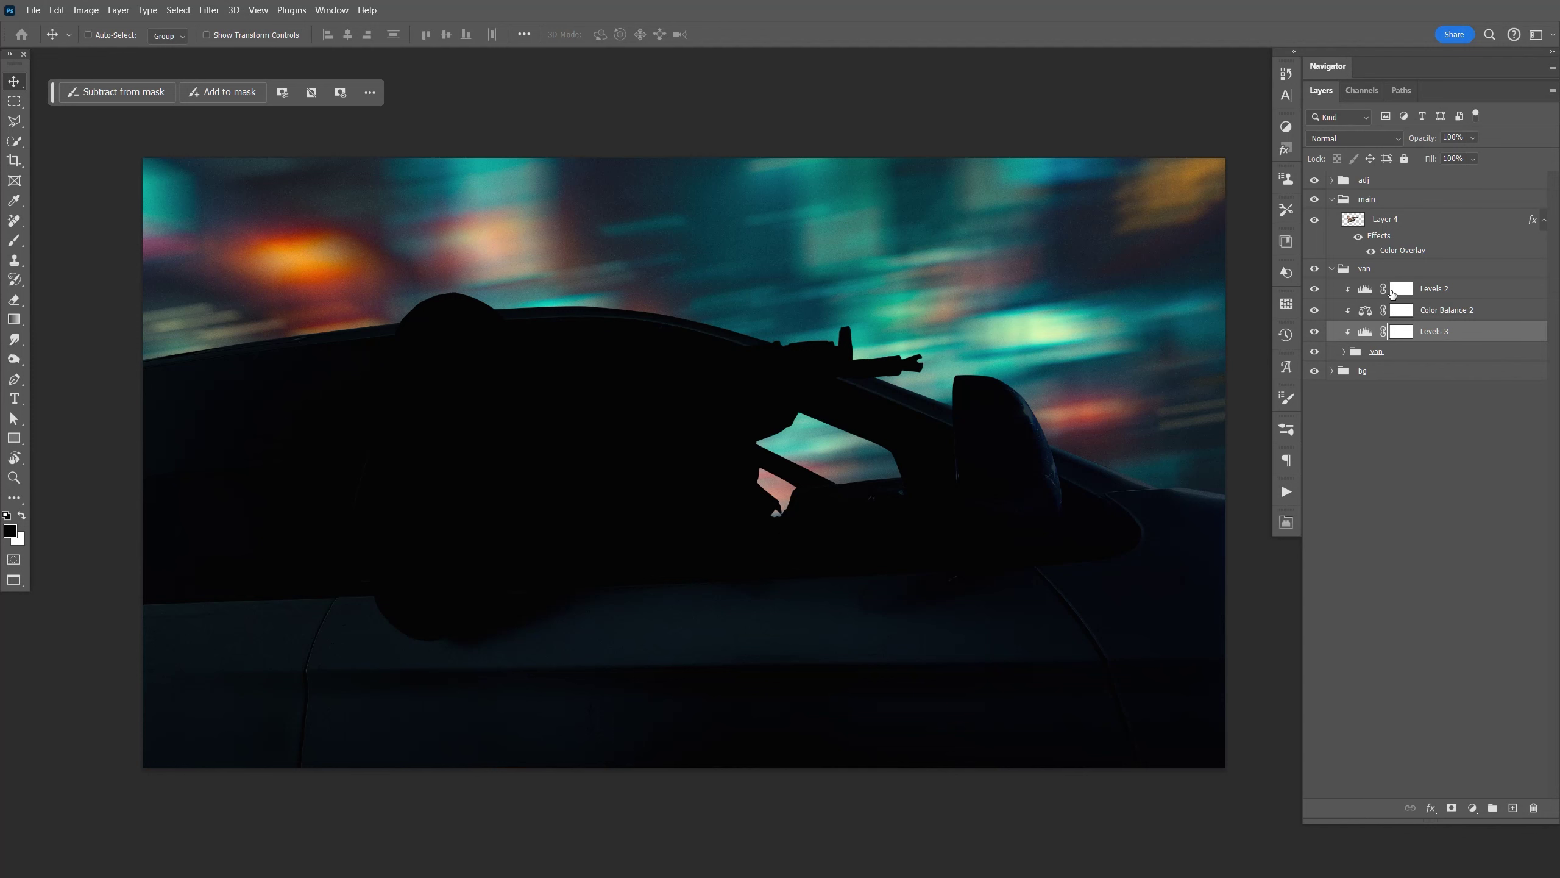
pyautogui.hotkey('ctrl', 'i')
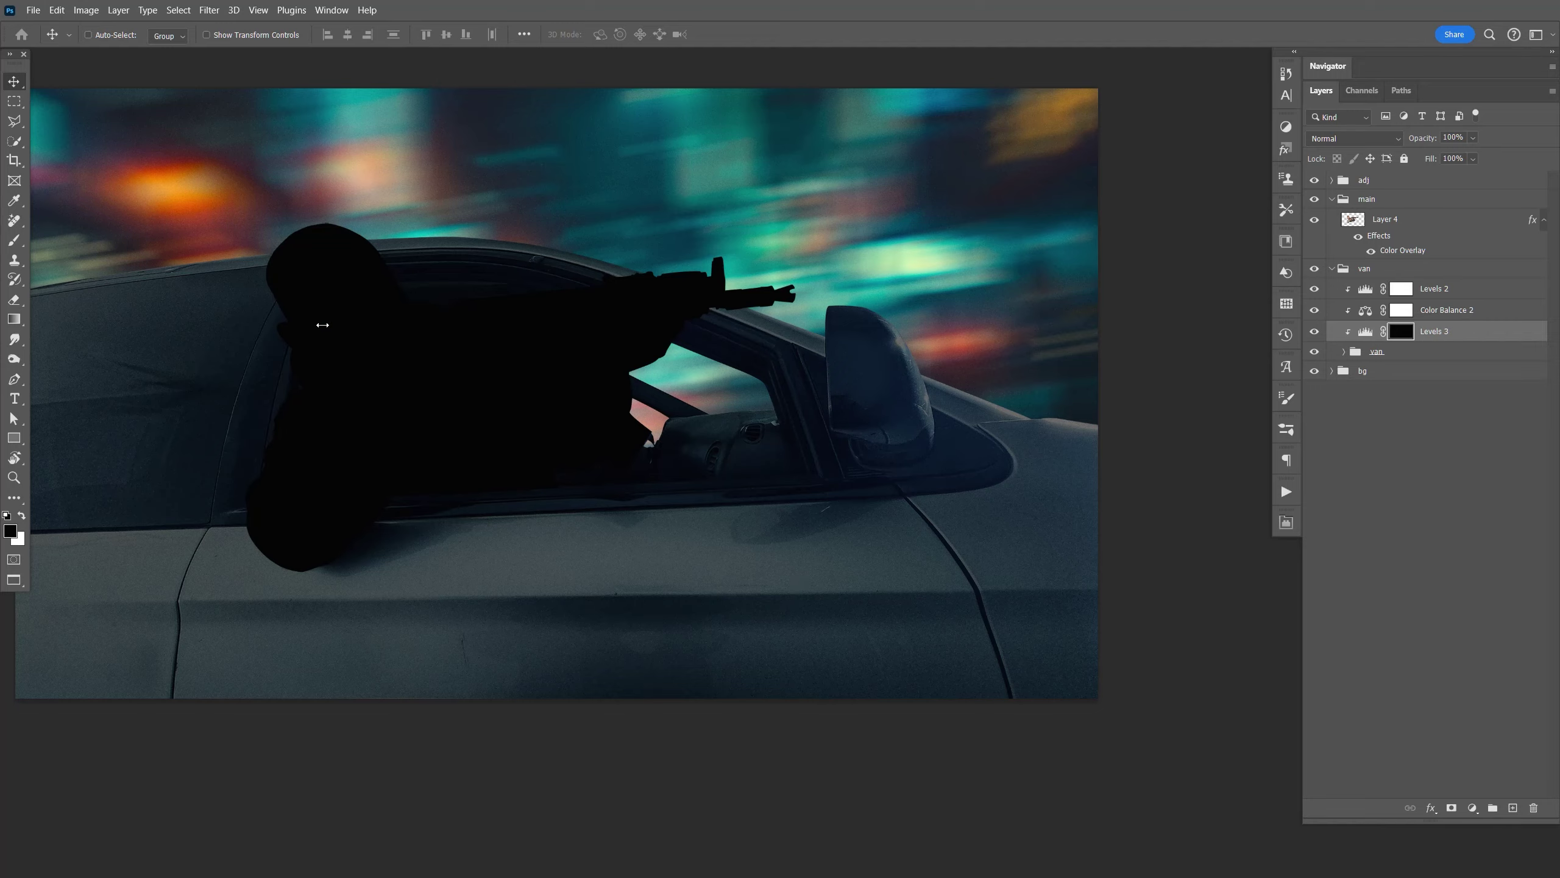
# Step: Trace the car's window area and side mirror with a Pen path, load it as a selection, and return to the layers
pyautogui.hotkey('ctrl', '=')
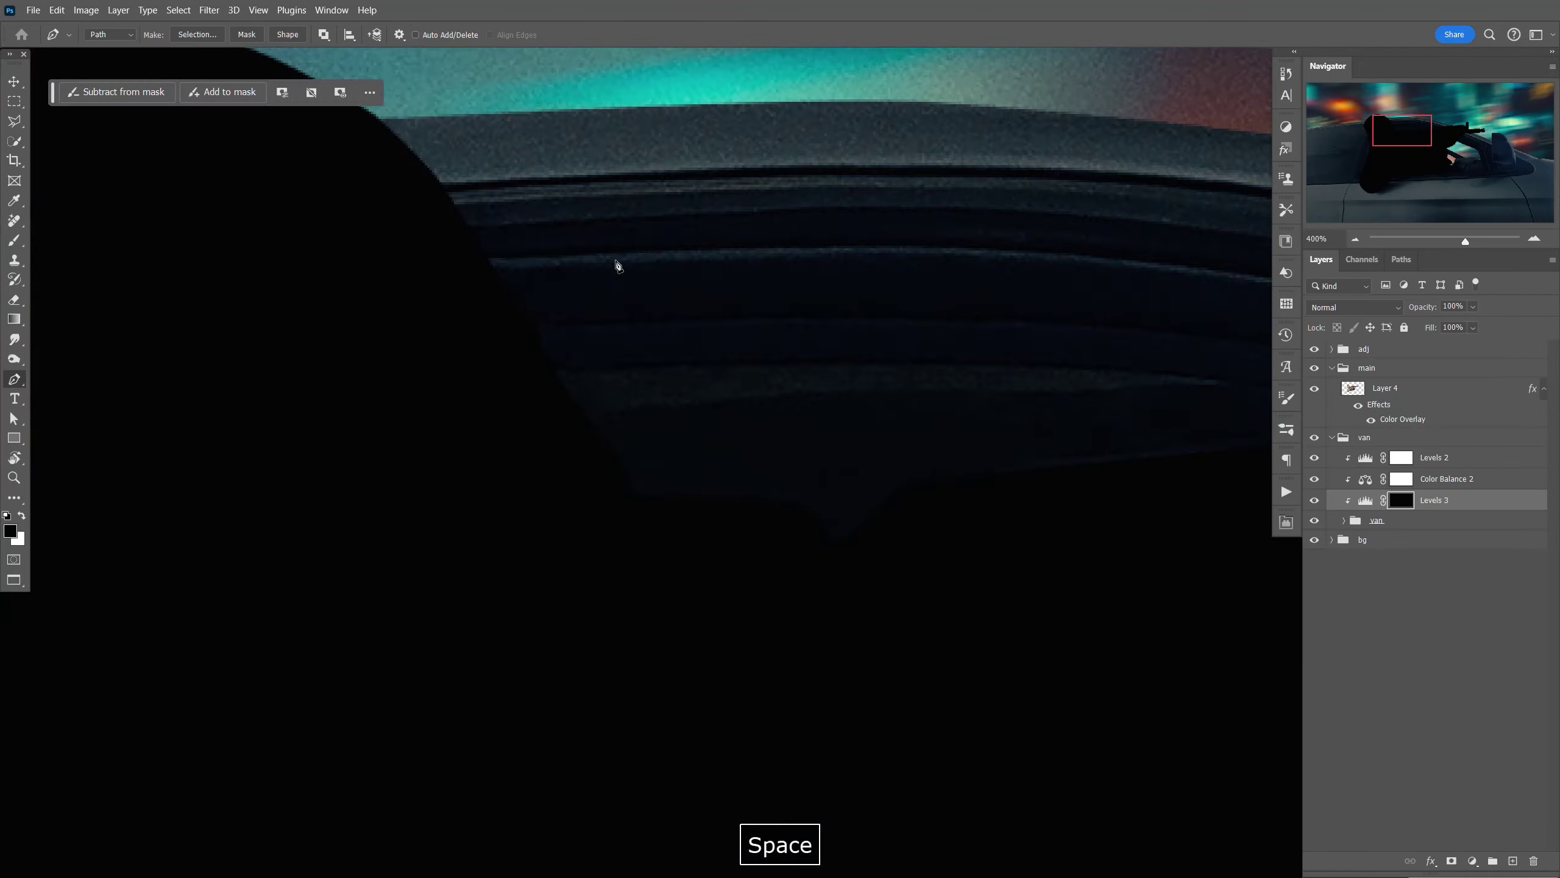
pyautogui.moveTo(620, 261); pyautogui.dragTo(903, 438)
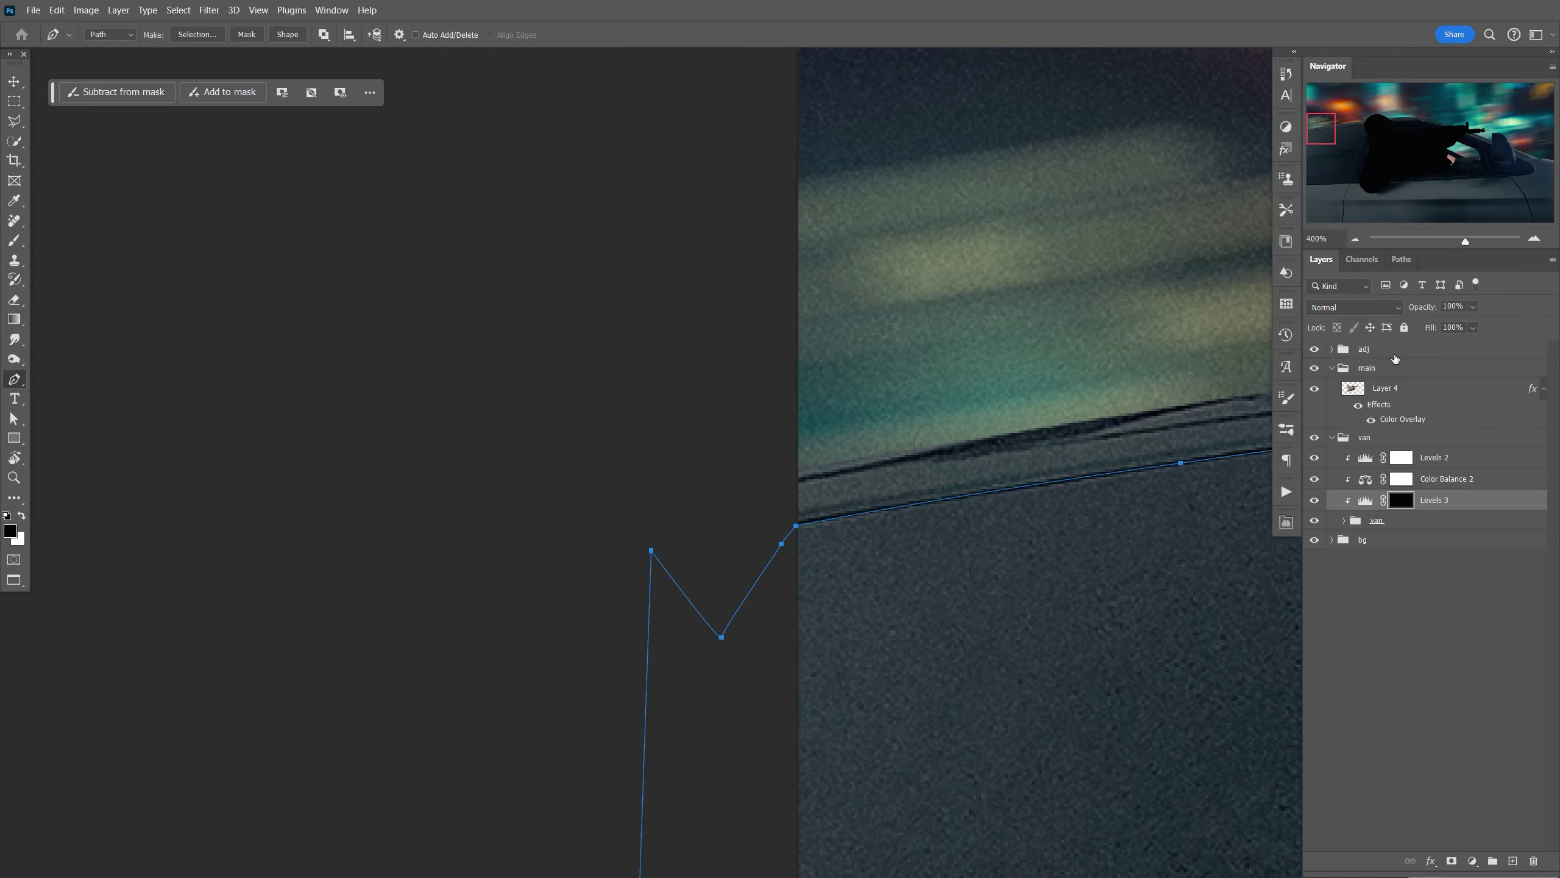
pyautogui.click(1400, 260)
pyautogui.keyDown('ctrl'); pyautogui.click(1313, 287); pyautogui.keyUp('ctrl')
pyautogui.hotkey('ctrl', '-')
pyautogui.hotkey('ctrl', '-')
pyautogui.hotkey('ctrl', '-')
pyautogui.hotkey('ctrl', '-')
pyautogui.hotkey('ctrl', '-')
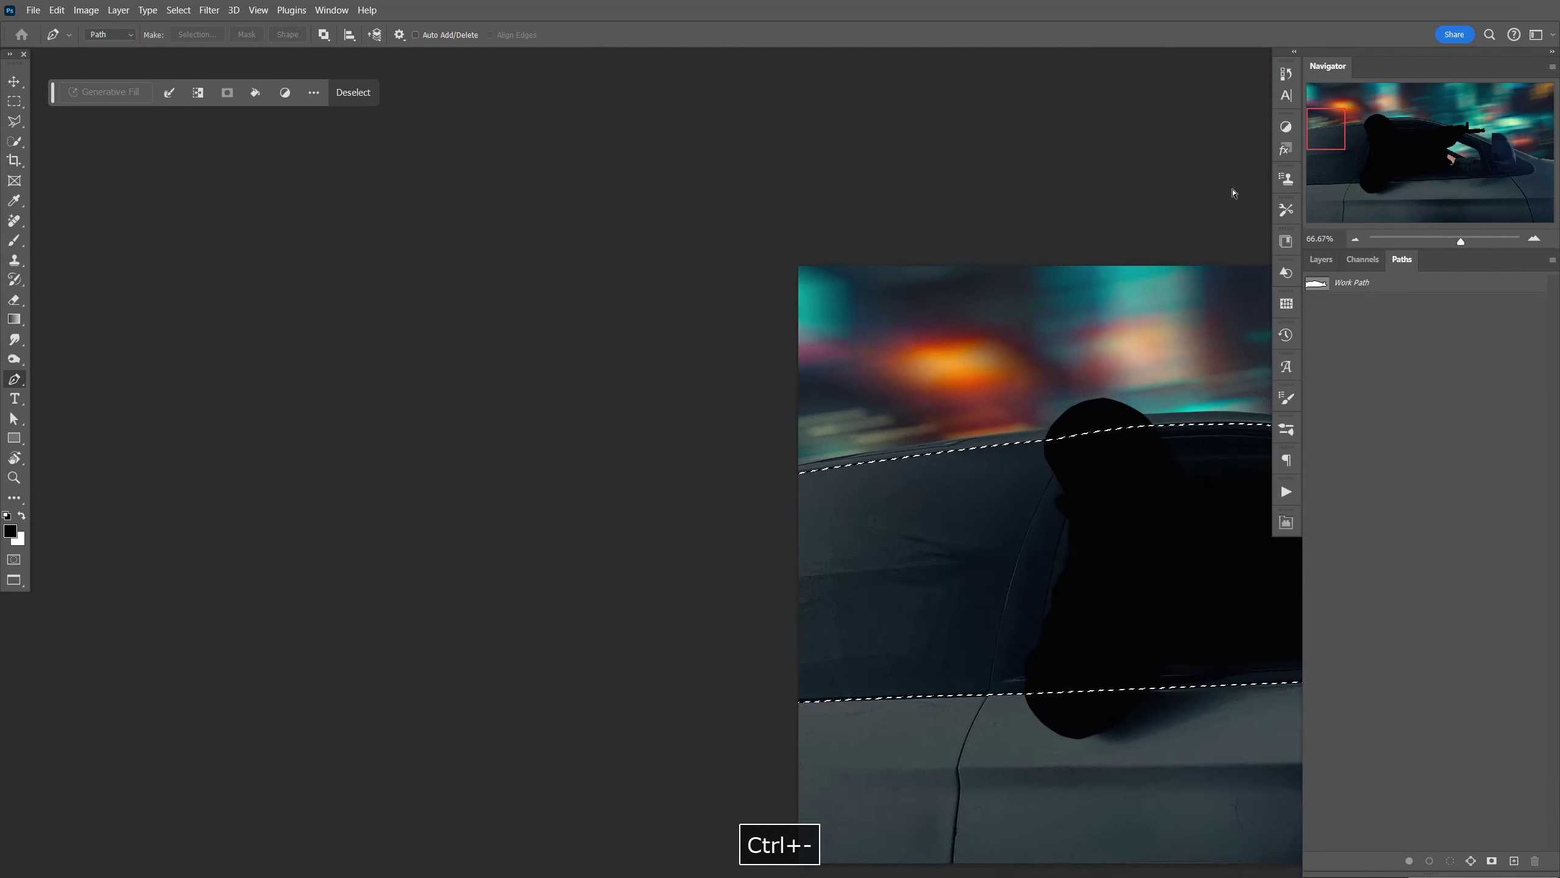
pyautogui.click(1322, 264)
pyautogui.doubleClick(1327, 66)
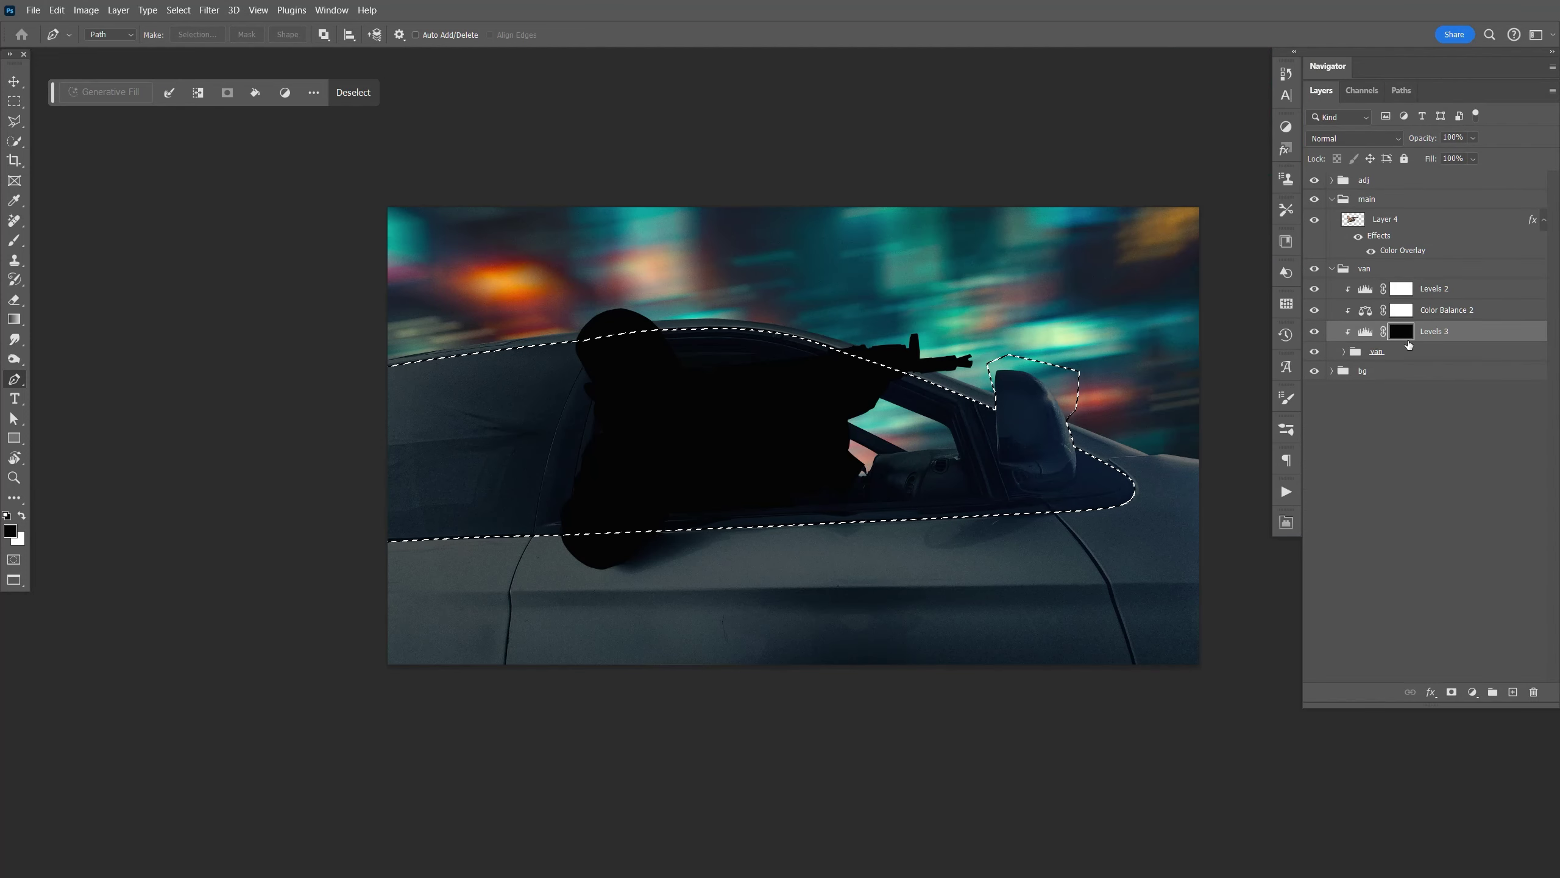
# Step: Invert the Levels 3 mask within the window selection, deselect, and invert the whole mask so the adjustment targets the car body
pyautogui.hotkey('ctrl', 'i')
pyautogui.hotkey('ctrl', 'd')
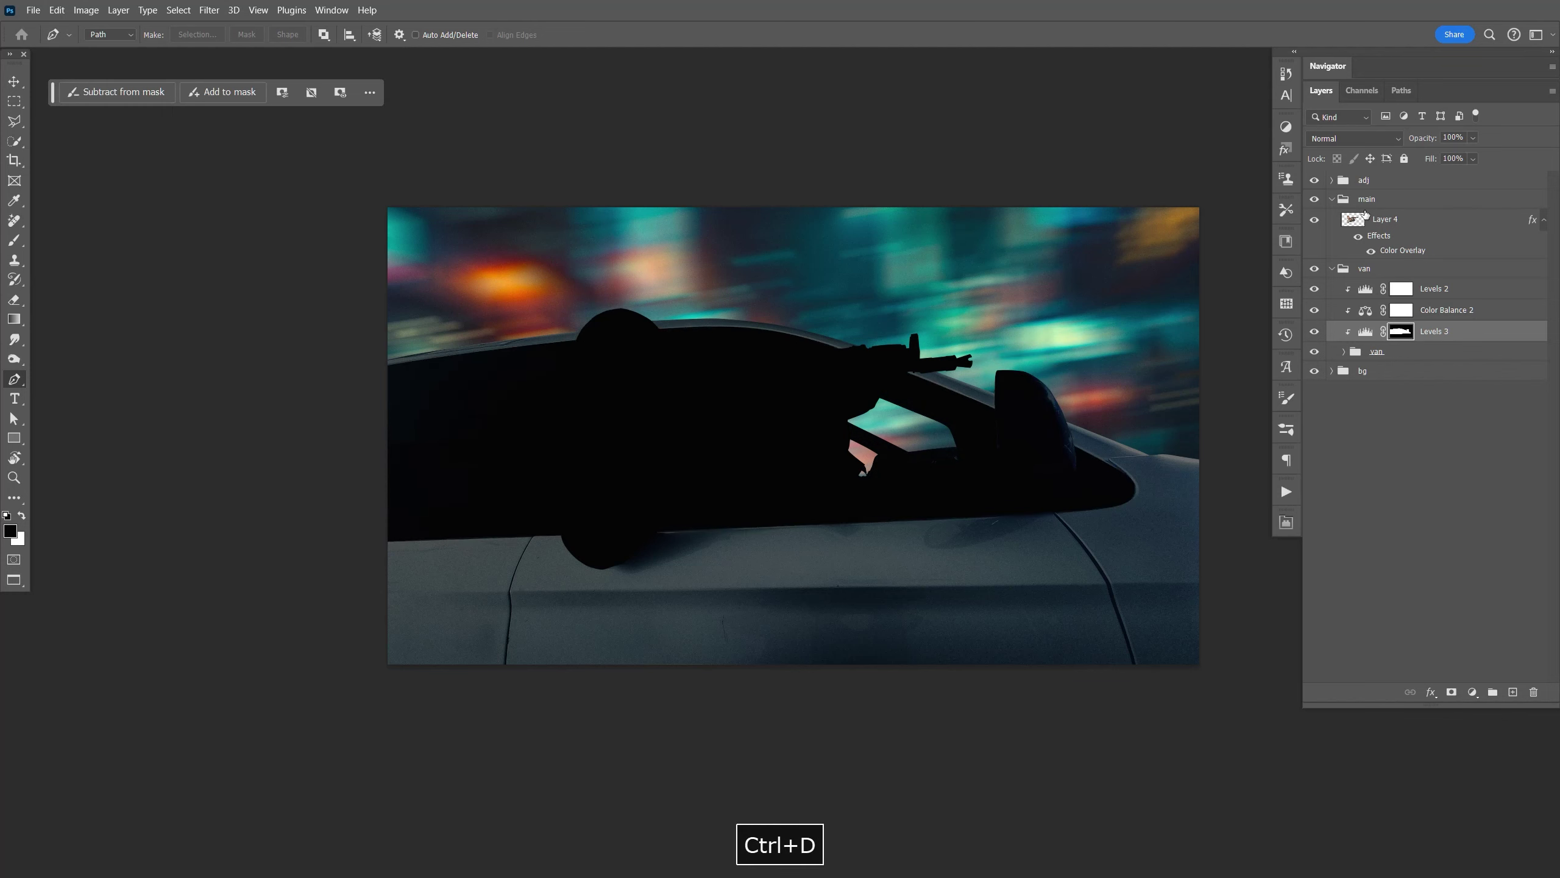
pyautogui.hotkey('ctrl', 'i')
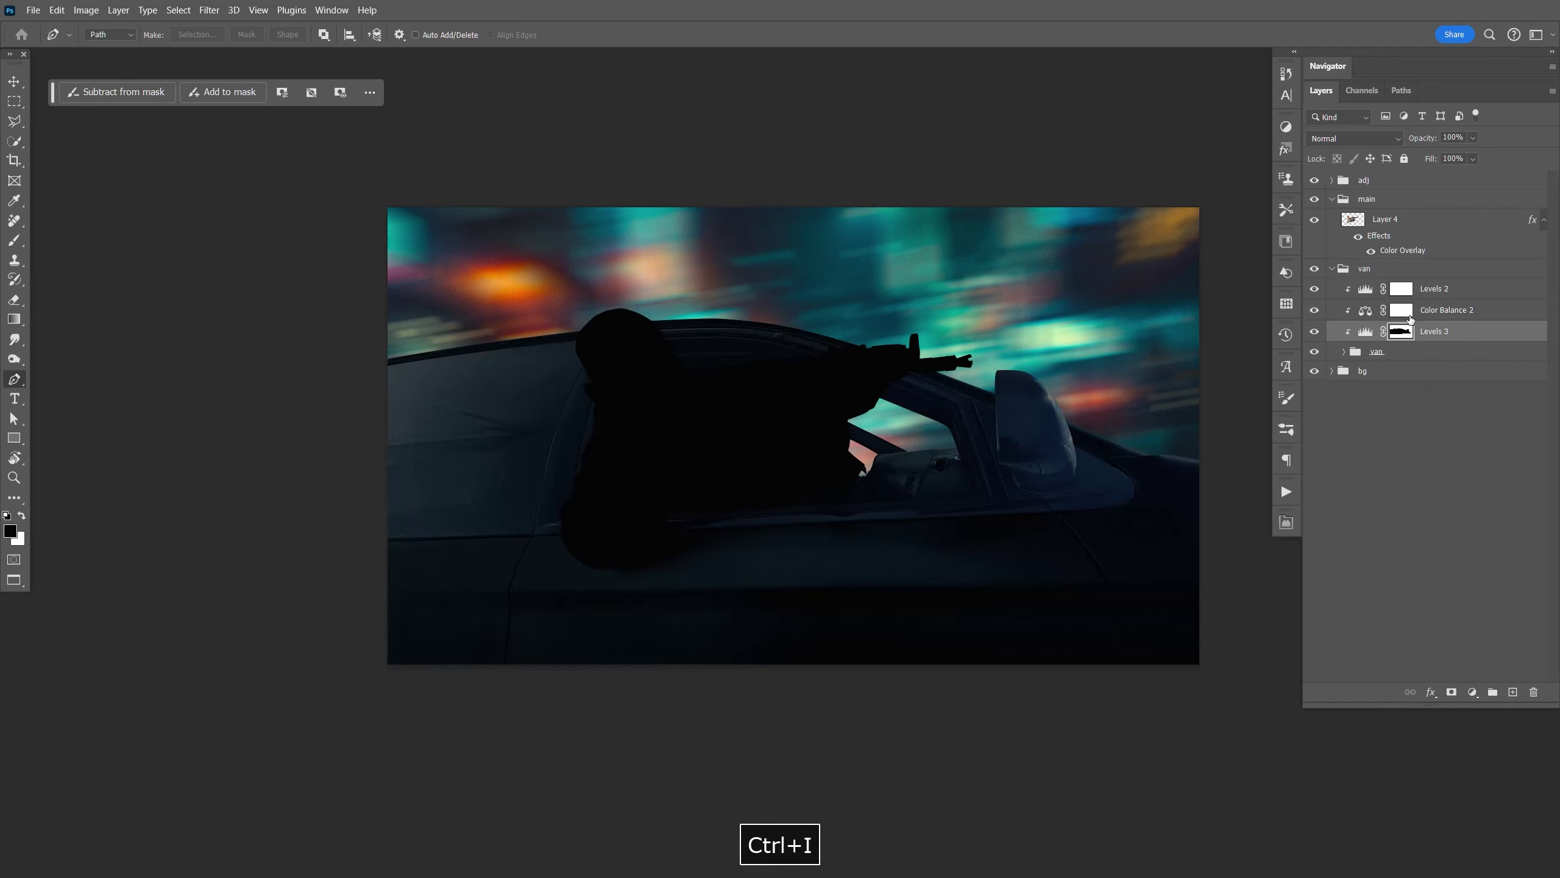
# Step: Set the masked Levels 3 adjustment to midtones 1.05 and output white 144
pyautogui.press('v')
pyautogui.doubleClick(1367, 332)
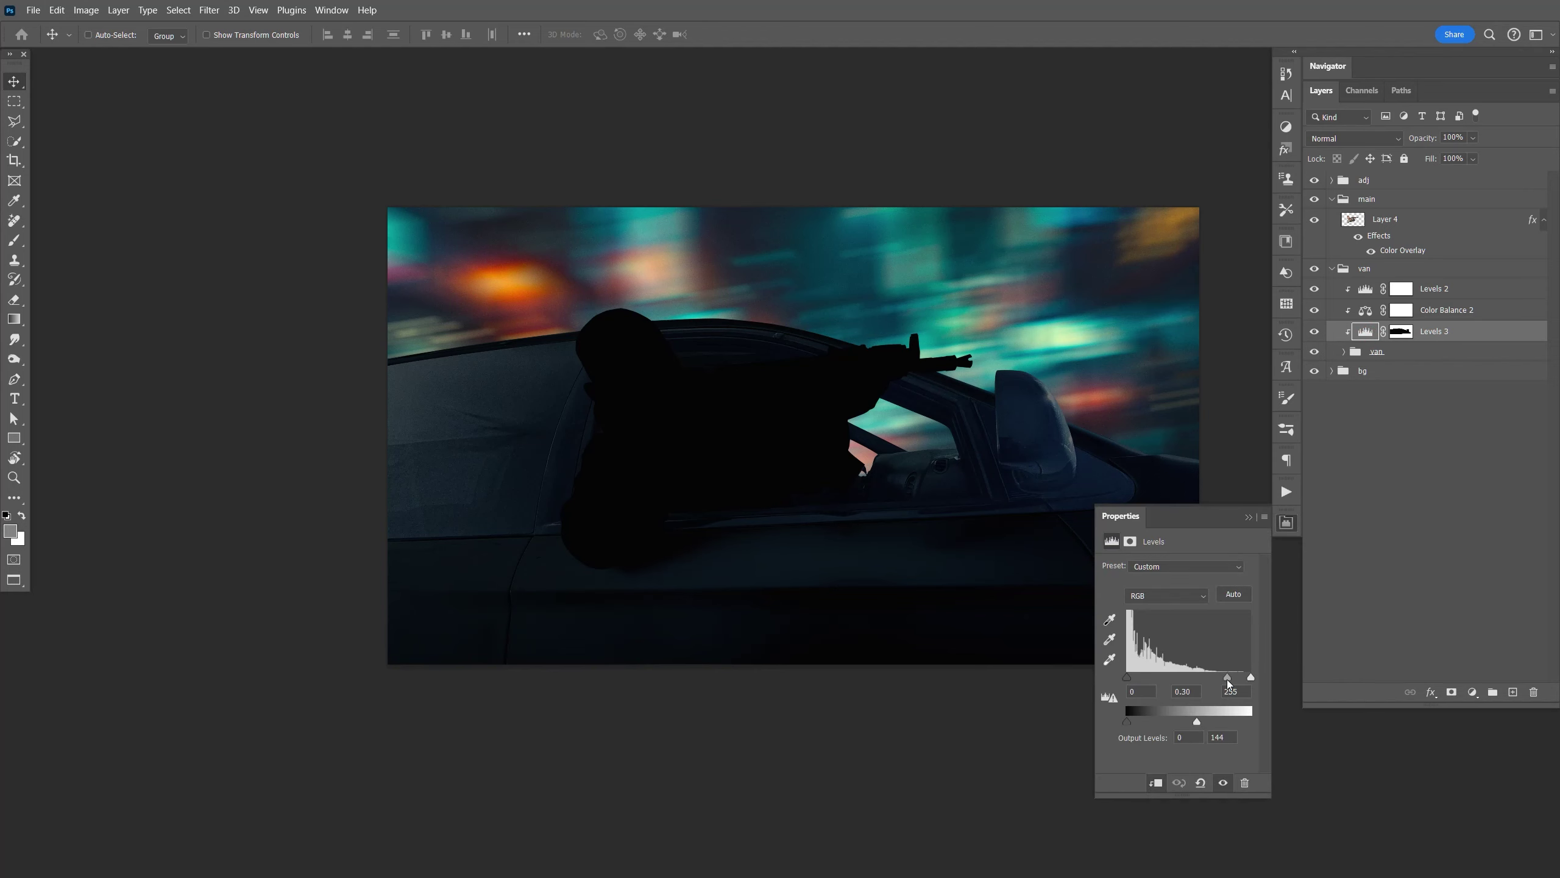
pyautogui.moveTo(1219, 679); pyautogui.dragTo(1200, 683)
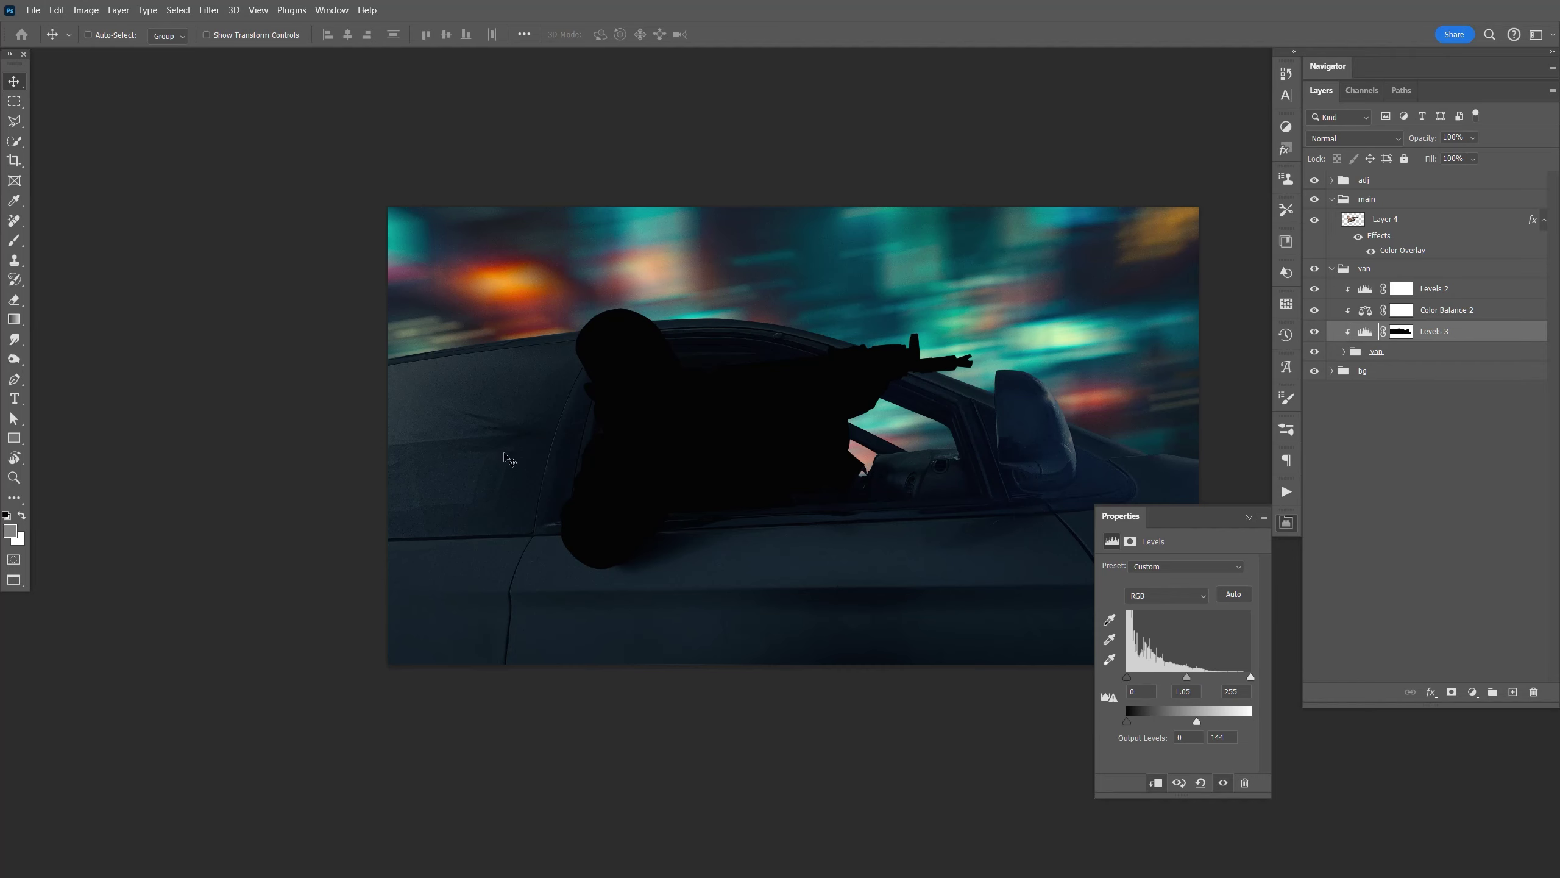
pyautogui.click(1289, 530)
# Step: Add a clipped Black & White adjustment directly above the nested van group and save the document
pyautogui.click(1413, 352)
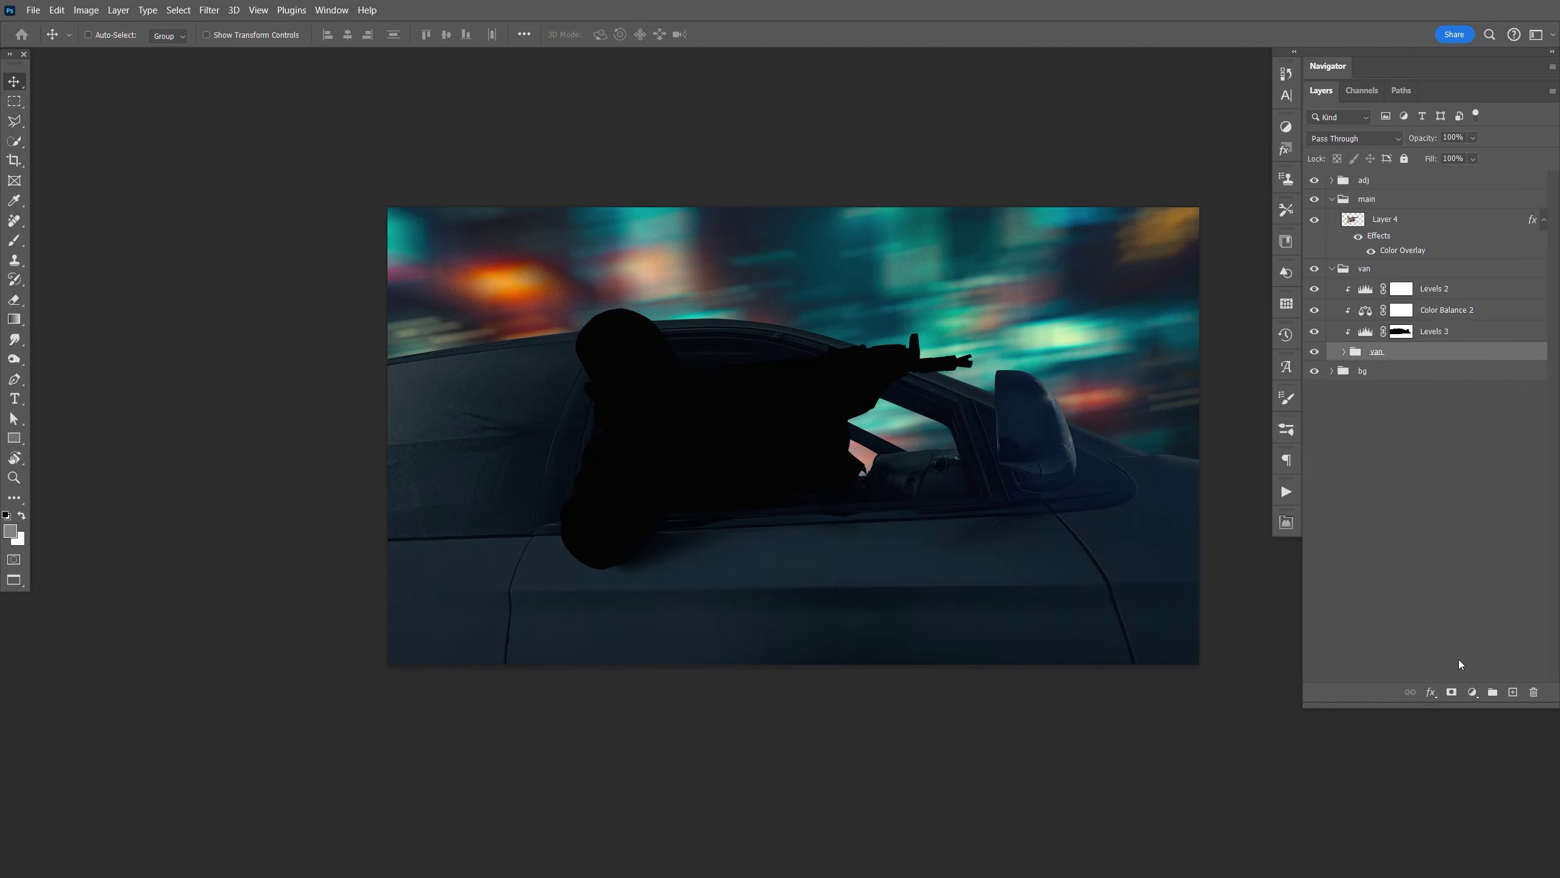
pyautogui.click(1473, 692)
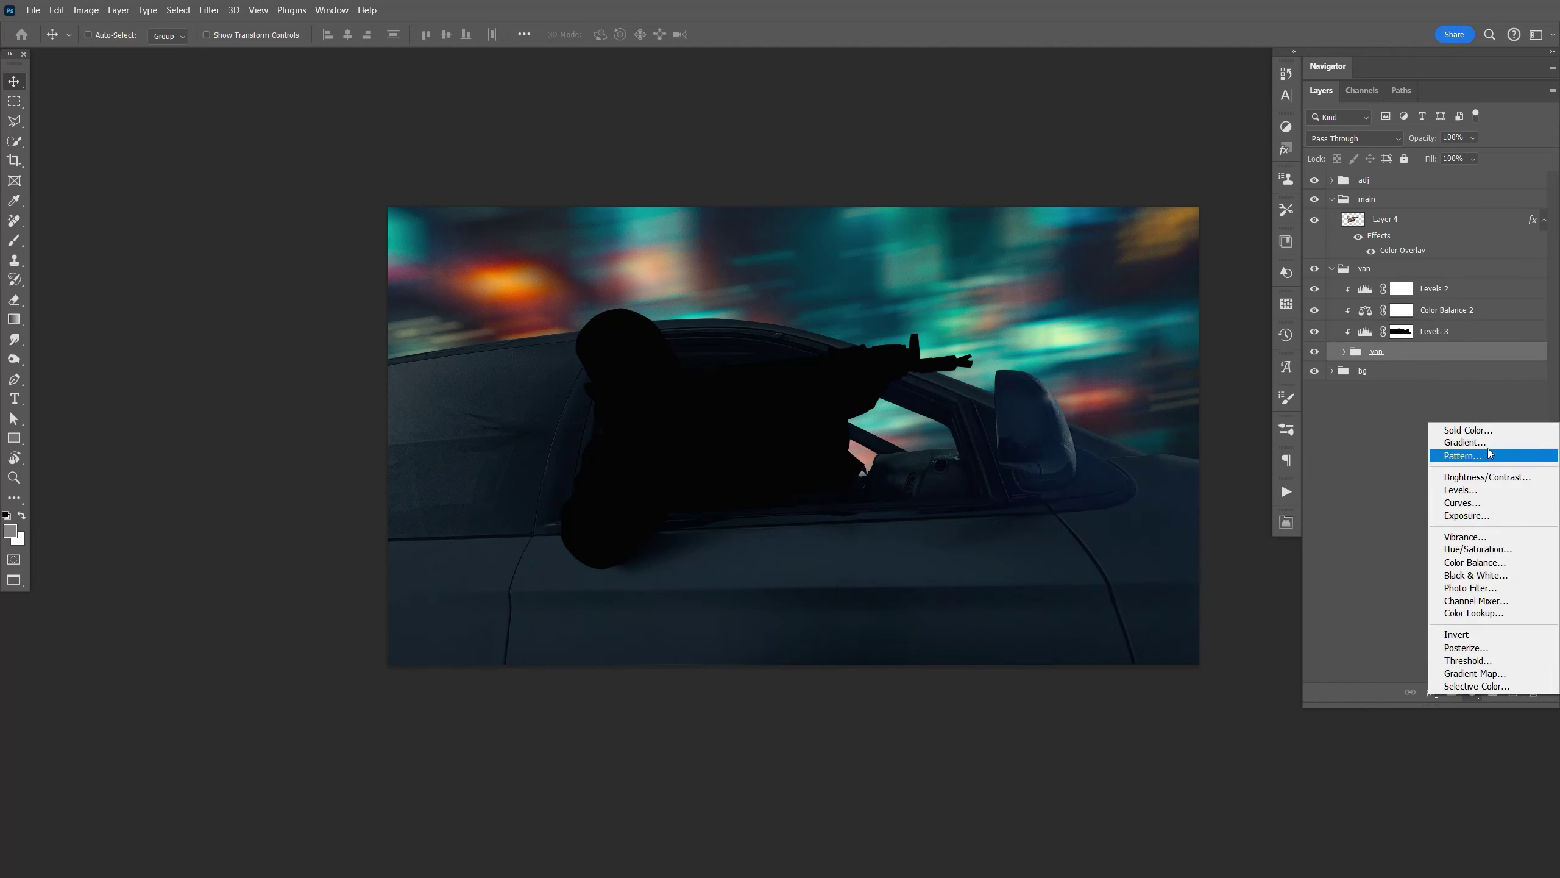
pyautogui.click(1488, 573)
pyautogui.moveTo(1314, 352)
pyautogui.mouseDown()
pyautogui.moveTo(1315, 288)
pyautogui.moveTo(1314, 354)
pyautogui.mouseUp()
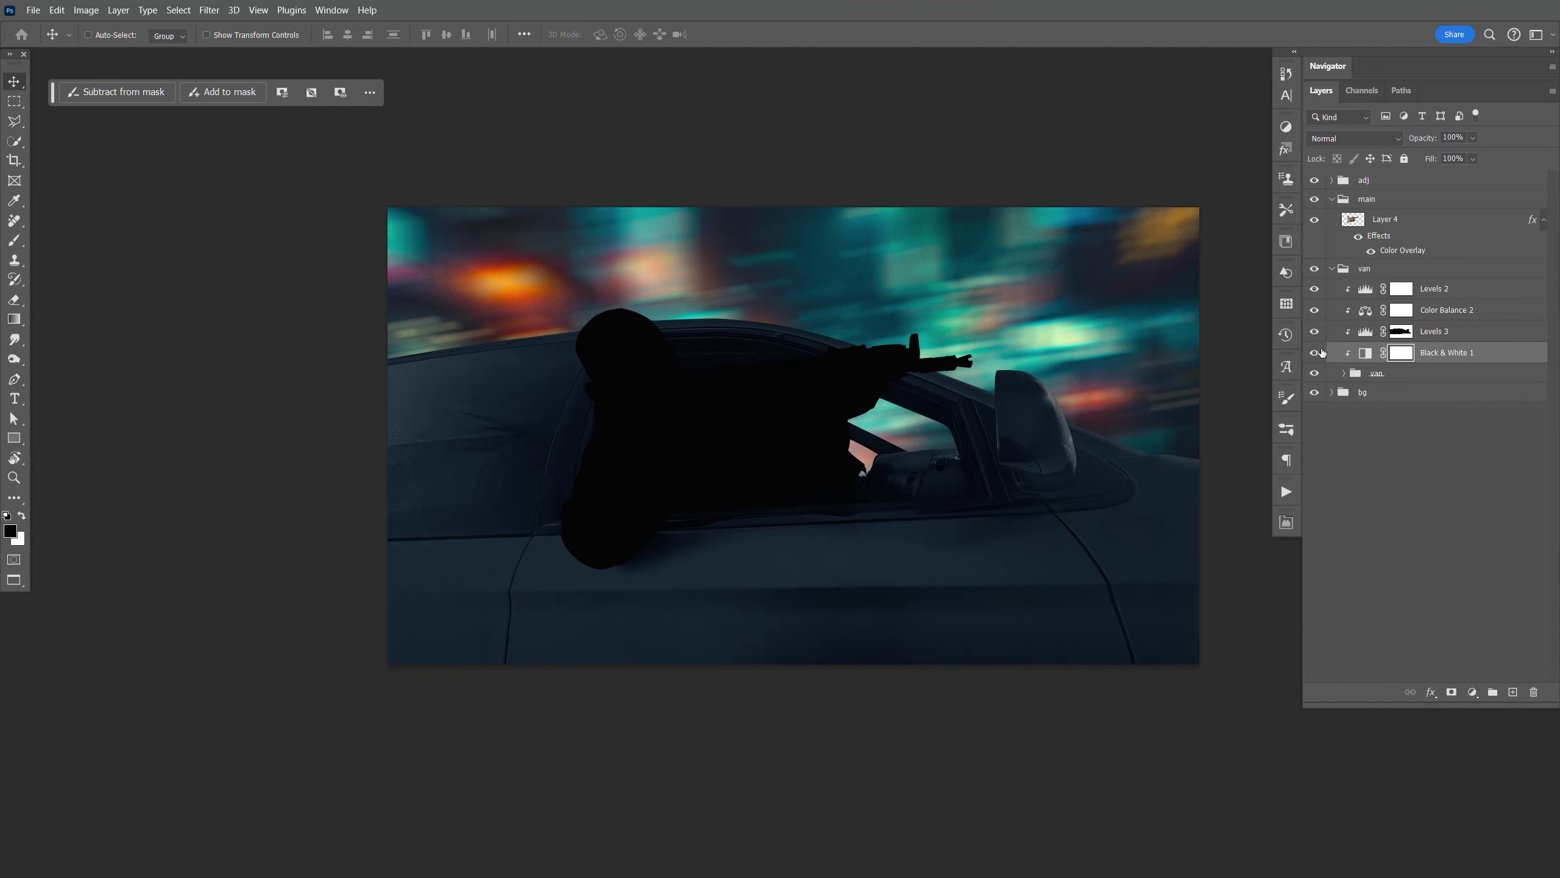
pyautogui.hotkey('ctrl', 's')
# Step: Add another clipped Levels directly above the nested van group, strongly lowering its output white level
pyautogui.click(1406, 373)
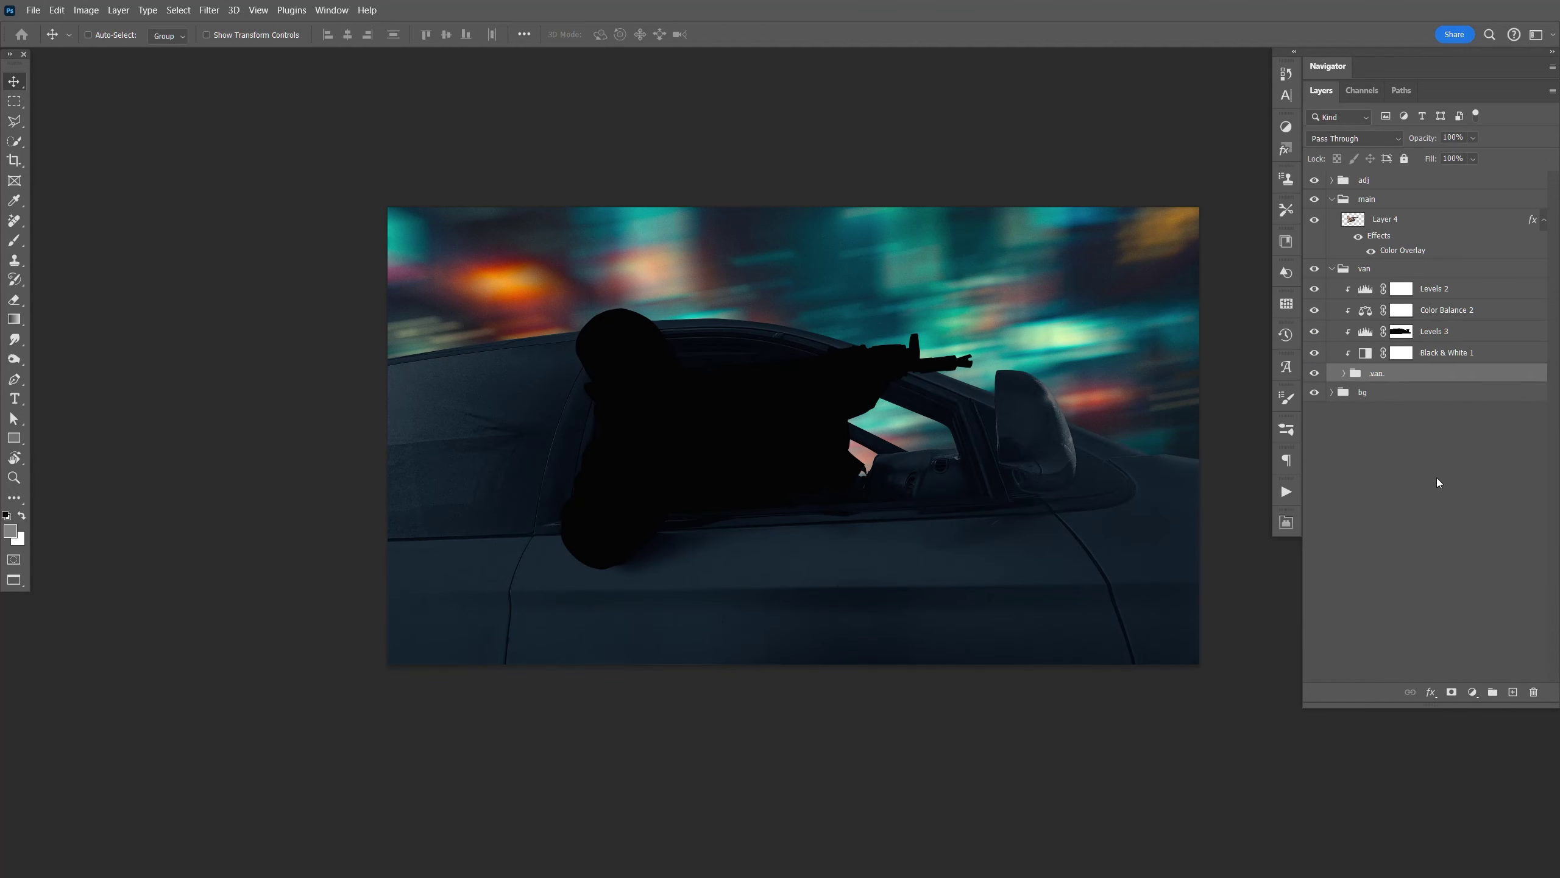
pyautogui.click(1470, 691)
pyautogui.click(1468, 491)
pyautogui.moveTo(1251, 721); pyautogui.dragTo(1193, 725)
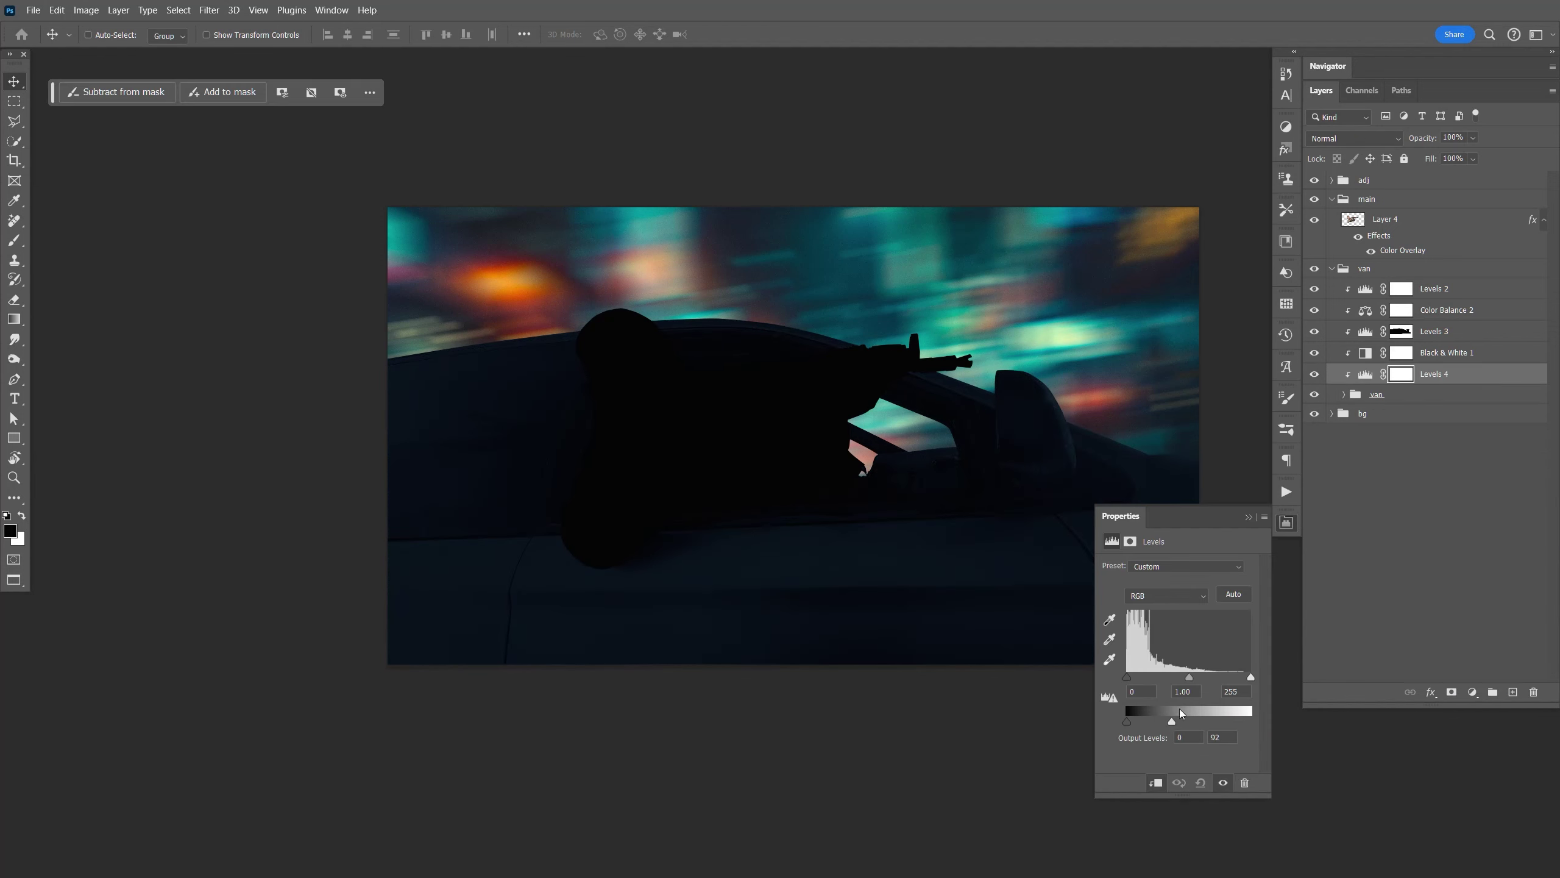
# Step: Reduce the soft brush's size, paint black on the Levels 4 mask to restore the car around the open window and mirror, and save
pyautogui.press('b')
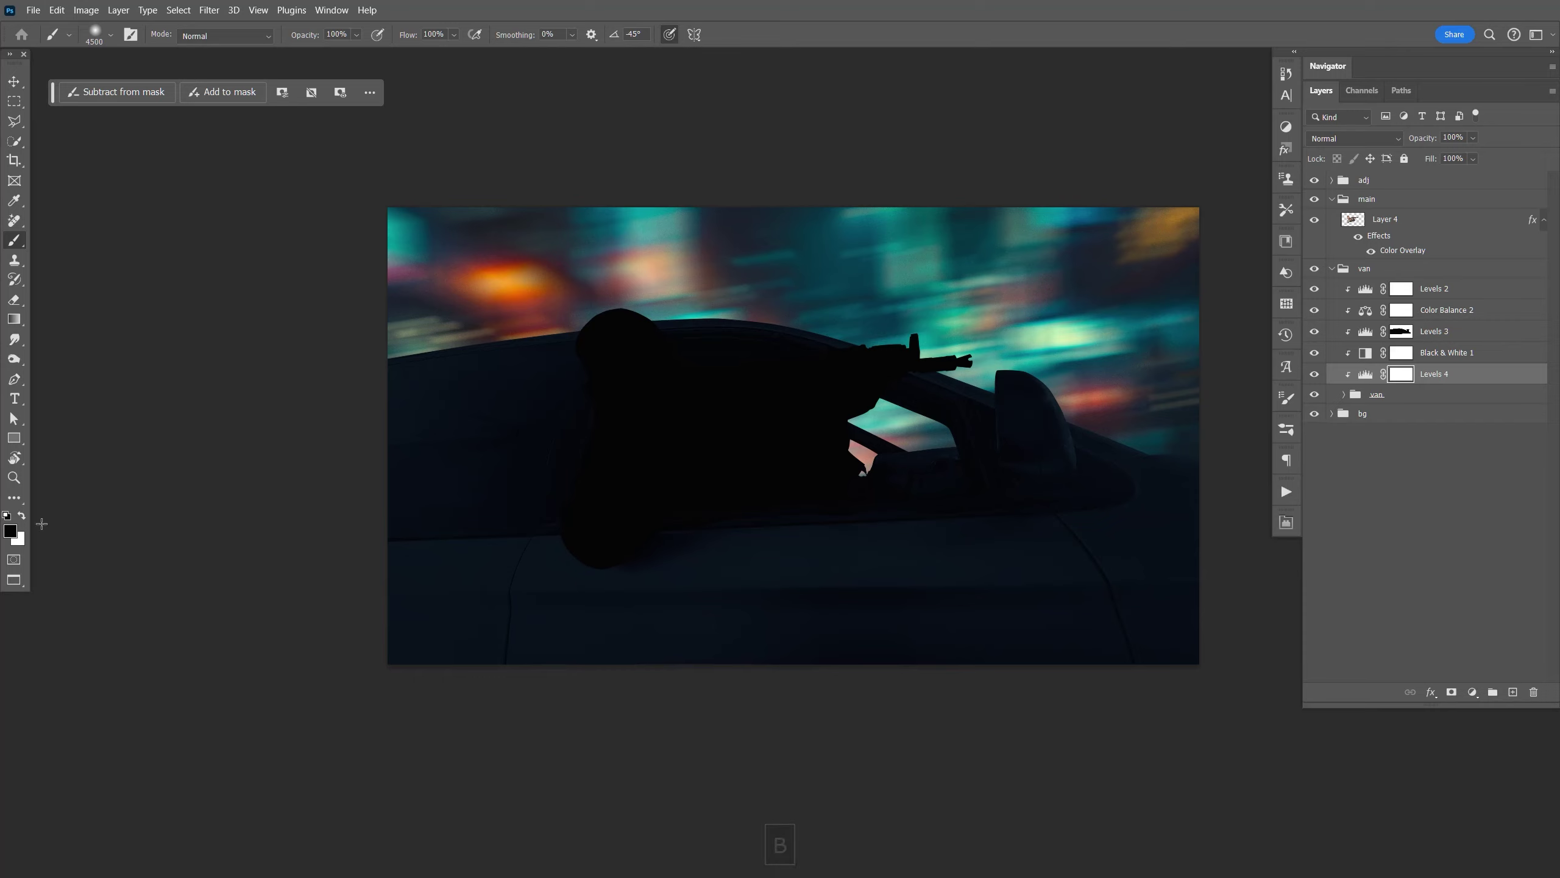
pyautogui.click(13, 532)
pyautogui.press('Return')
pyautogui.press('[')
pyautogui.press('[')
pyautogui.press('[')
pyautogui.press('[')
pyautogui.press('[')
pyautogui.press('[')
pyautogui.press('[')
pyautogui.press('[')
pyautogui.press('[')
pyautogui.press('[')
pyautogui.press('[')
pyautogui.press('[')
pyautogui.press('[')
pyautogui.press('[')
pyautogui.press('[')
pyautogui.press('[')
pyautogui.moveTo(897, 451); pyautogui.dragTo(944, 312)
pyautogui.hotkey('ctrl', 's')
pyautogui.hotkey('ctrl', 's')
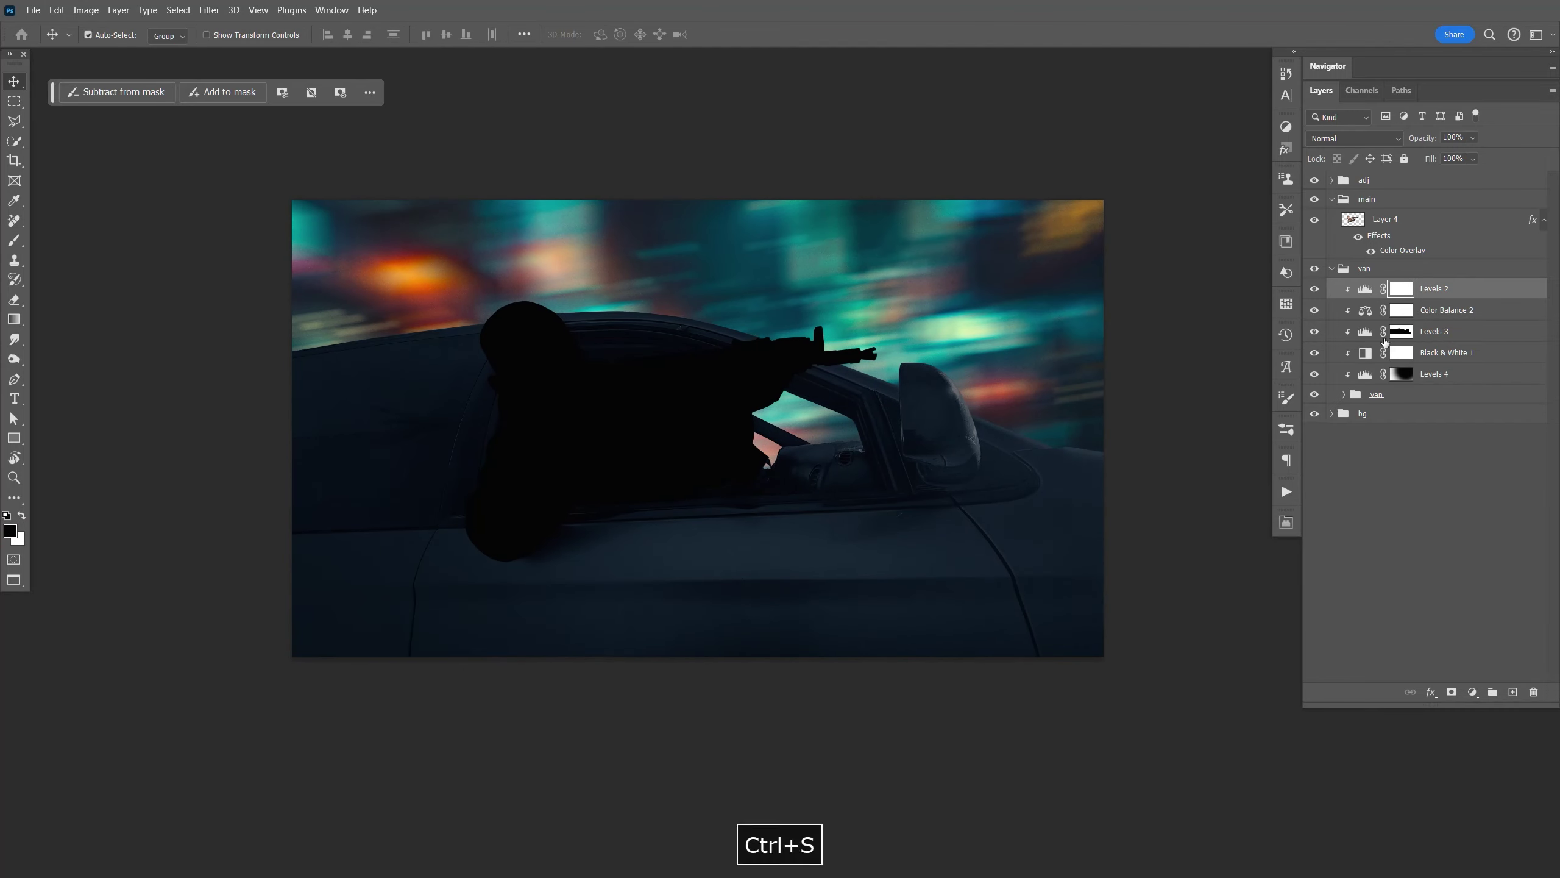
# Step: Create a layer beneath the visible car cutout in the nested van group and outline the open front window with the Polygonal Lasso
pyautogui.click(1376, 393)
pyautogui.click(1343, 393)
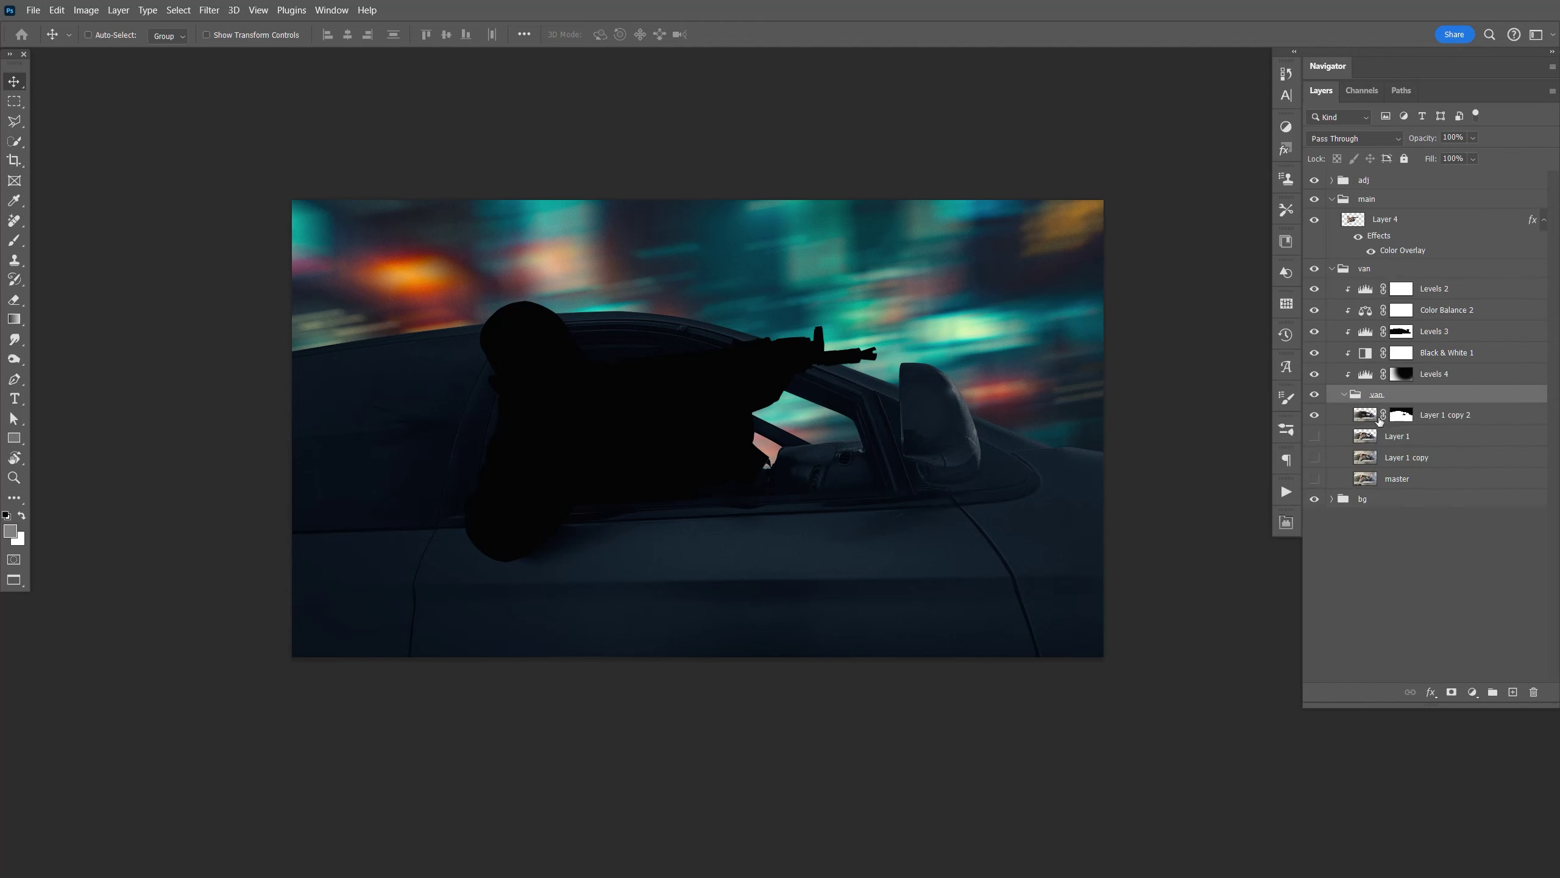
pyautogui.click(1391, 435)
pyautogui.click(1512, 694)
pyautogui.click(17, 128)
pyautogui.click(662, 441)
pyautogui.click(698, 371)
pyautogui.click(772, 368)
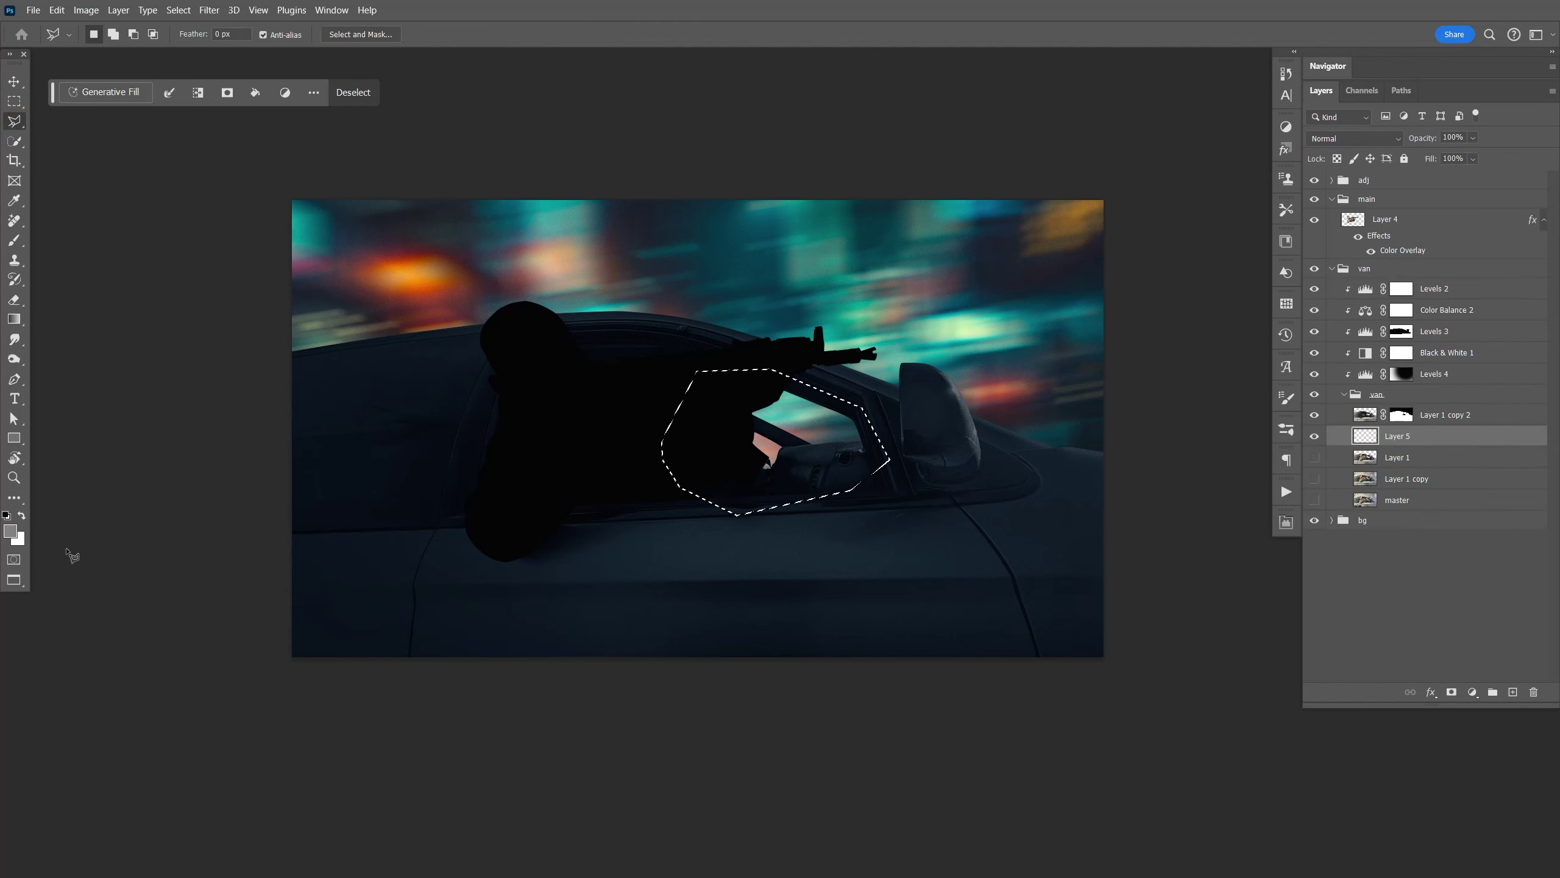
# Step: Fill the window selection with black on the new layer and deselect
pyautogui.click(10, 530)
pyautogui.click(9, 532)
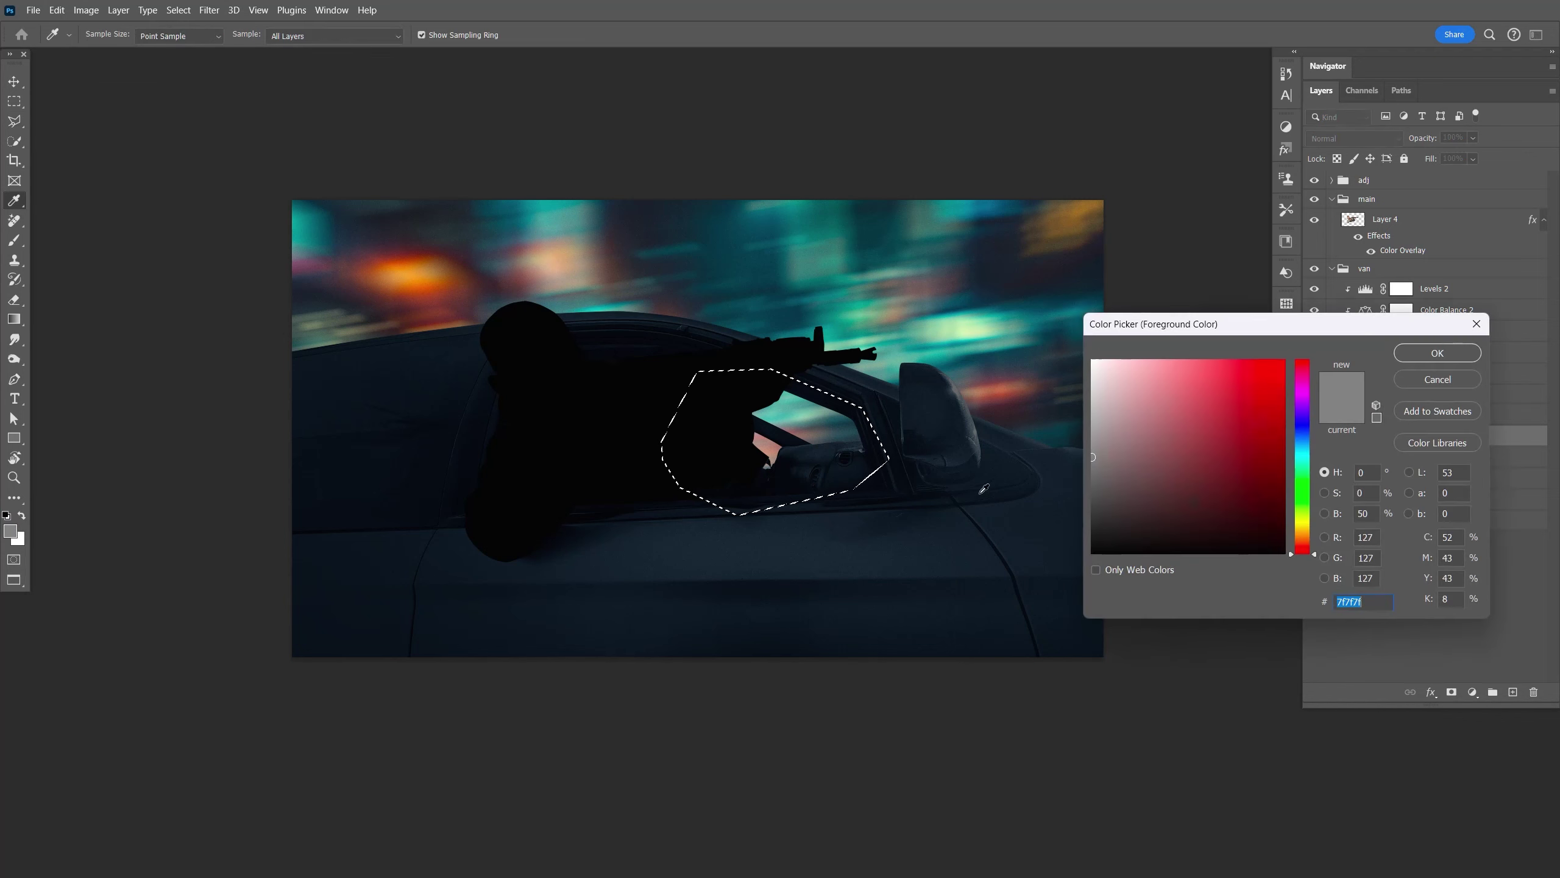
pyautogui.press('Return')
pyautogui.hotkey('alt', 'BackSpace')
pyautogui.hotkey('ctrl', 'd')
# Step: Lower the black window layer's opacity to 72% and save the document
pyautogui.click(1473, 138)
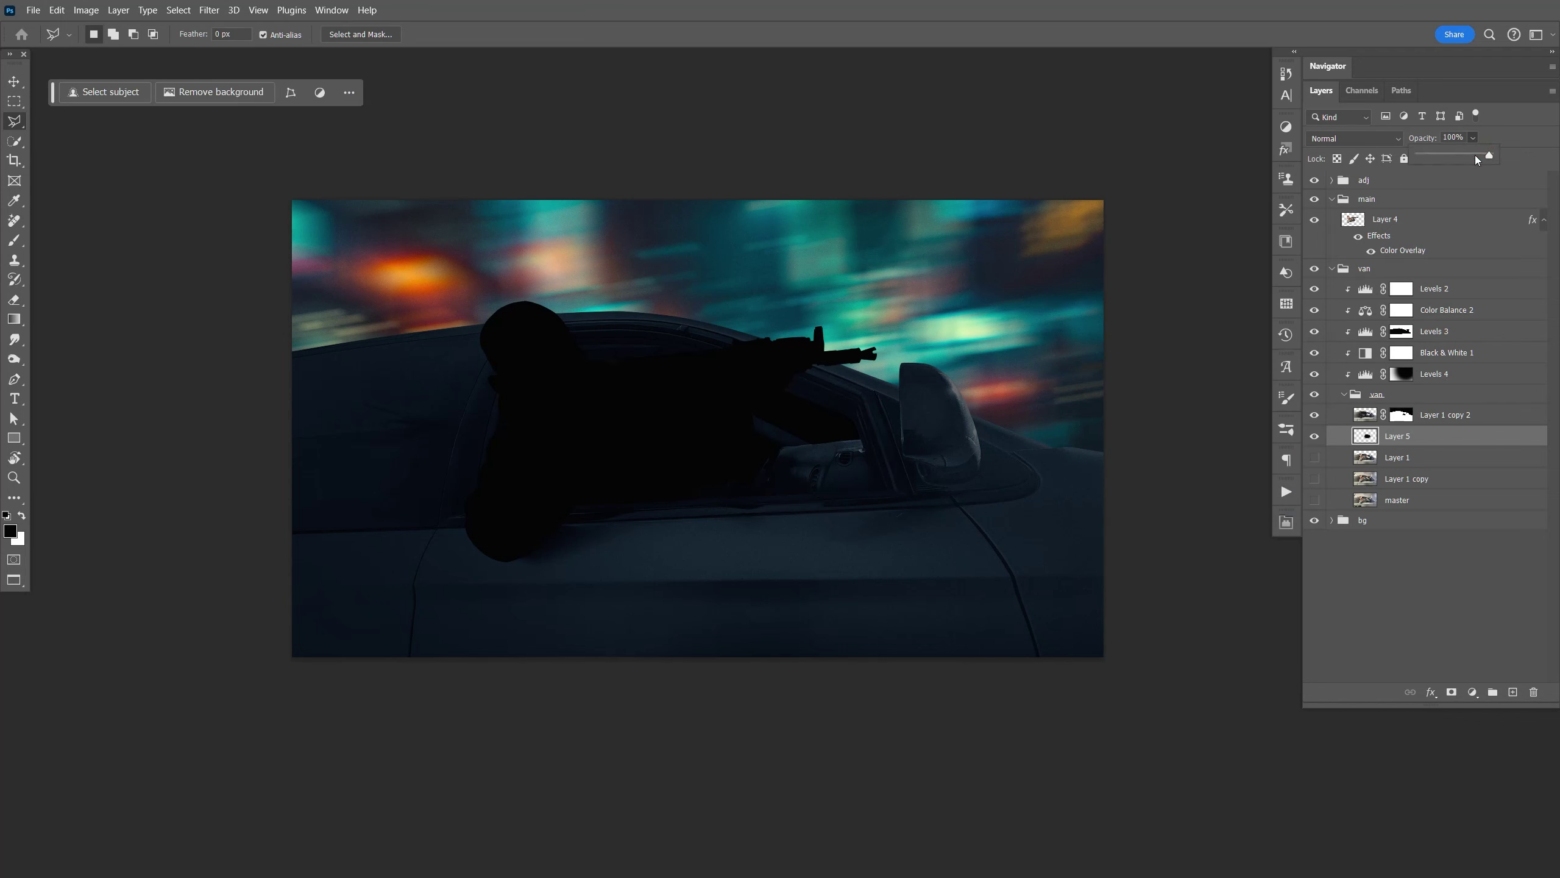
pyautogui.moveTo(1474, 159); pyautogui.dragTo(1470, 159)
pyautogui.hotkey('ctrl', 's')
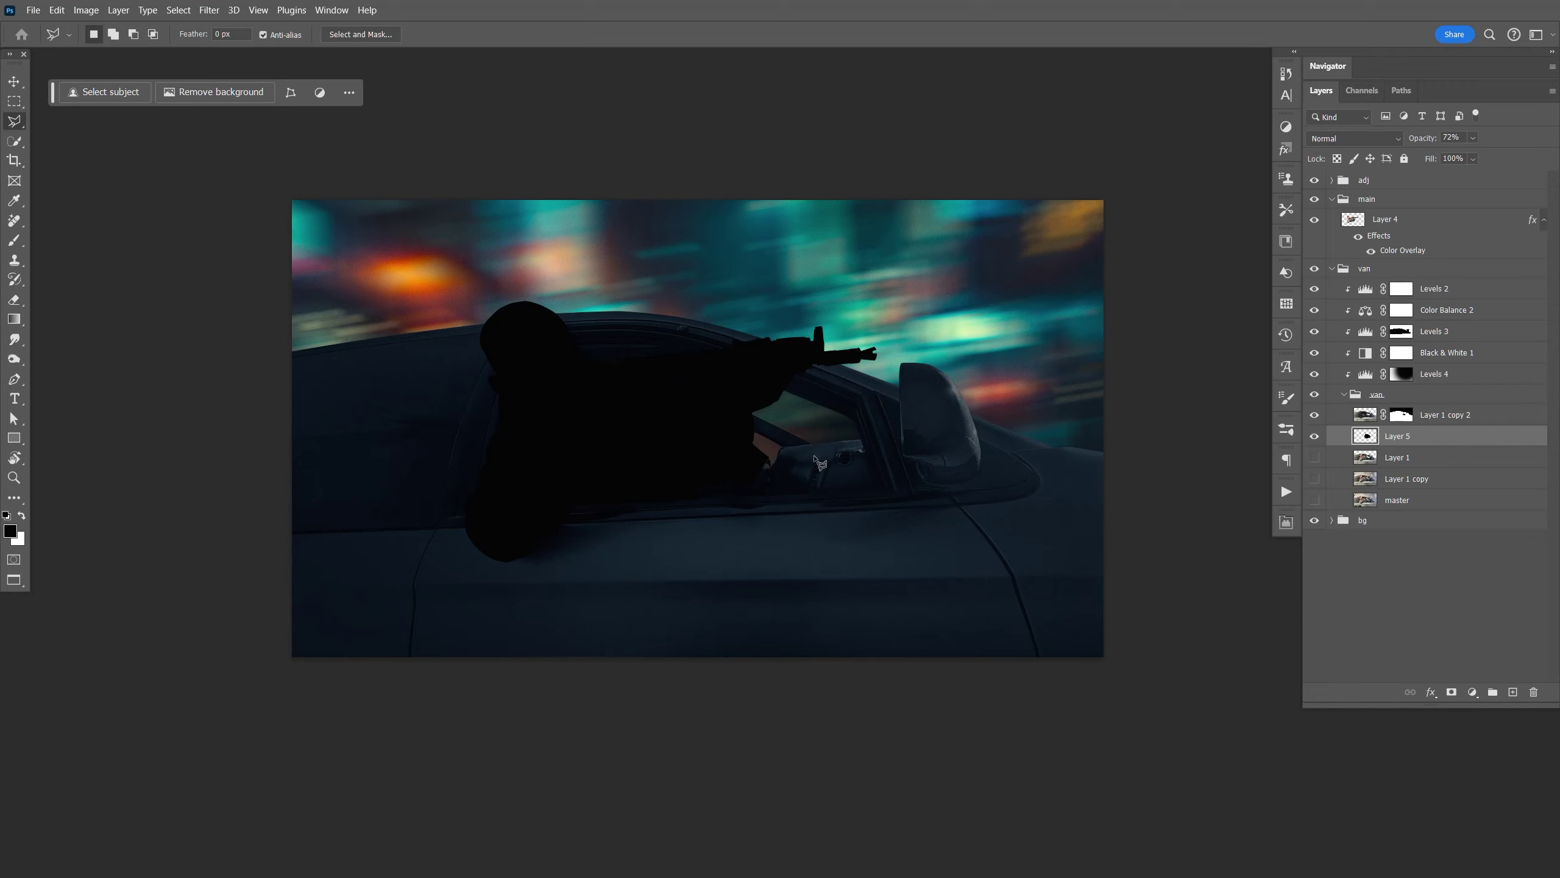
# Step: Collapse the van group, slightly brighten the midtones of the bg group's Levels adjustment, and save
pyautogui.click(1330, 269)
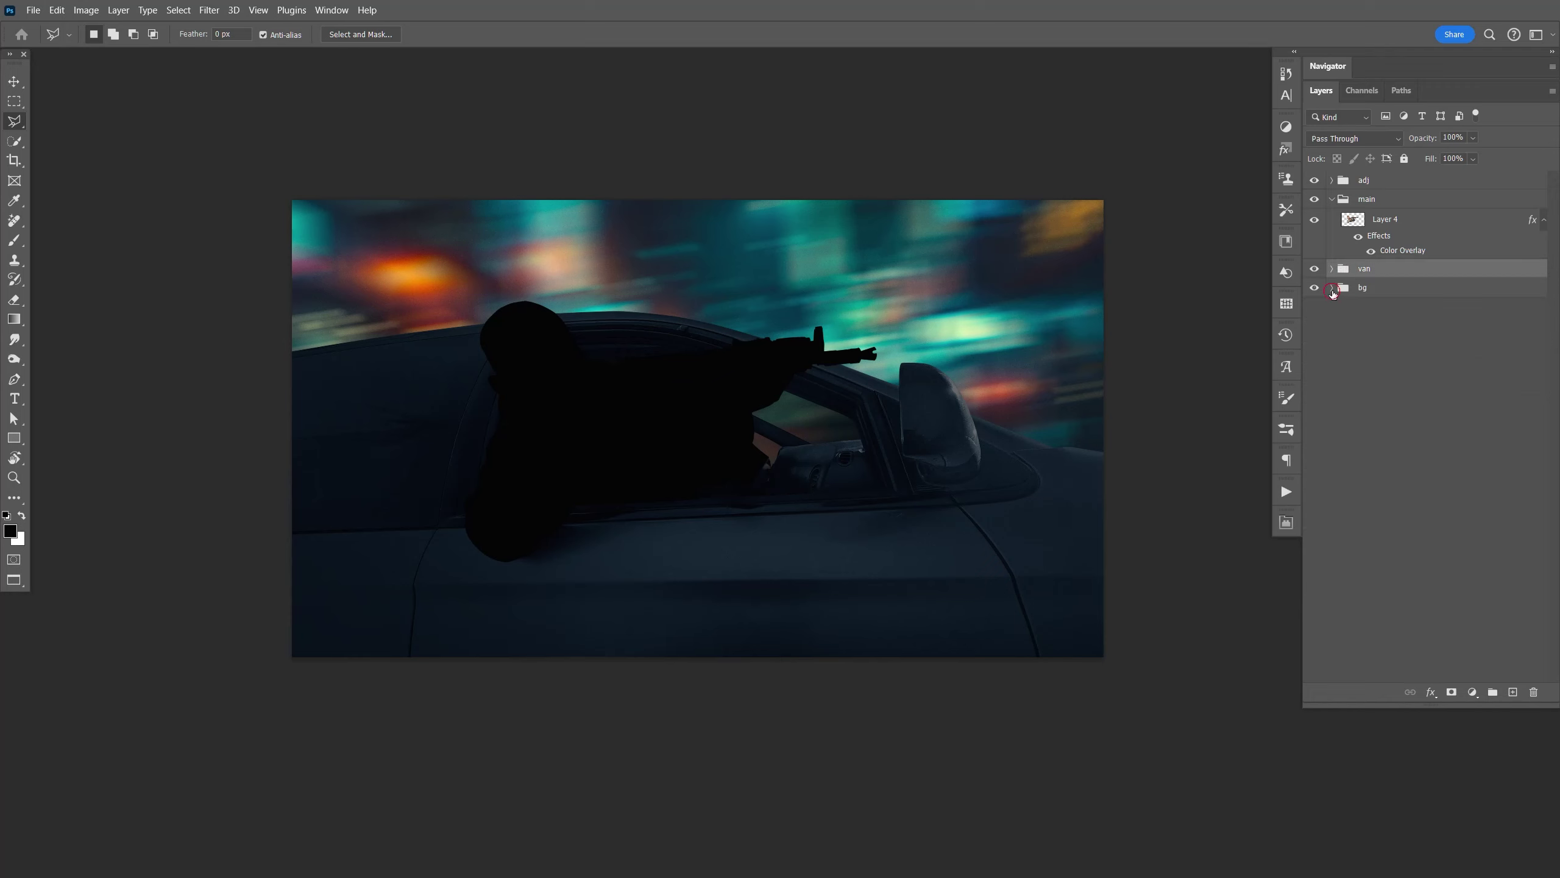
pyautogui.click(1331, 287)
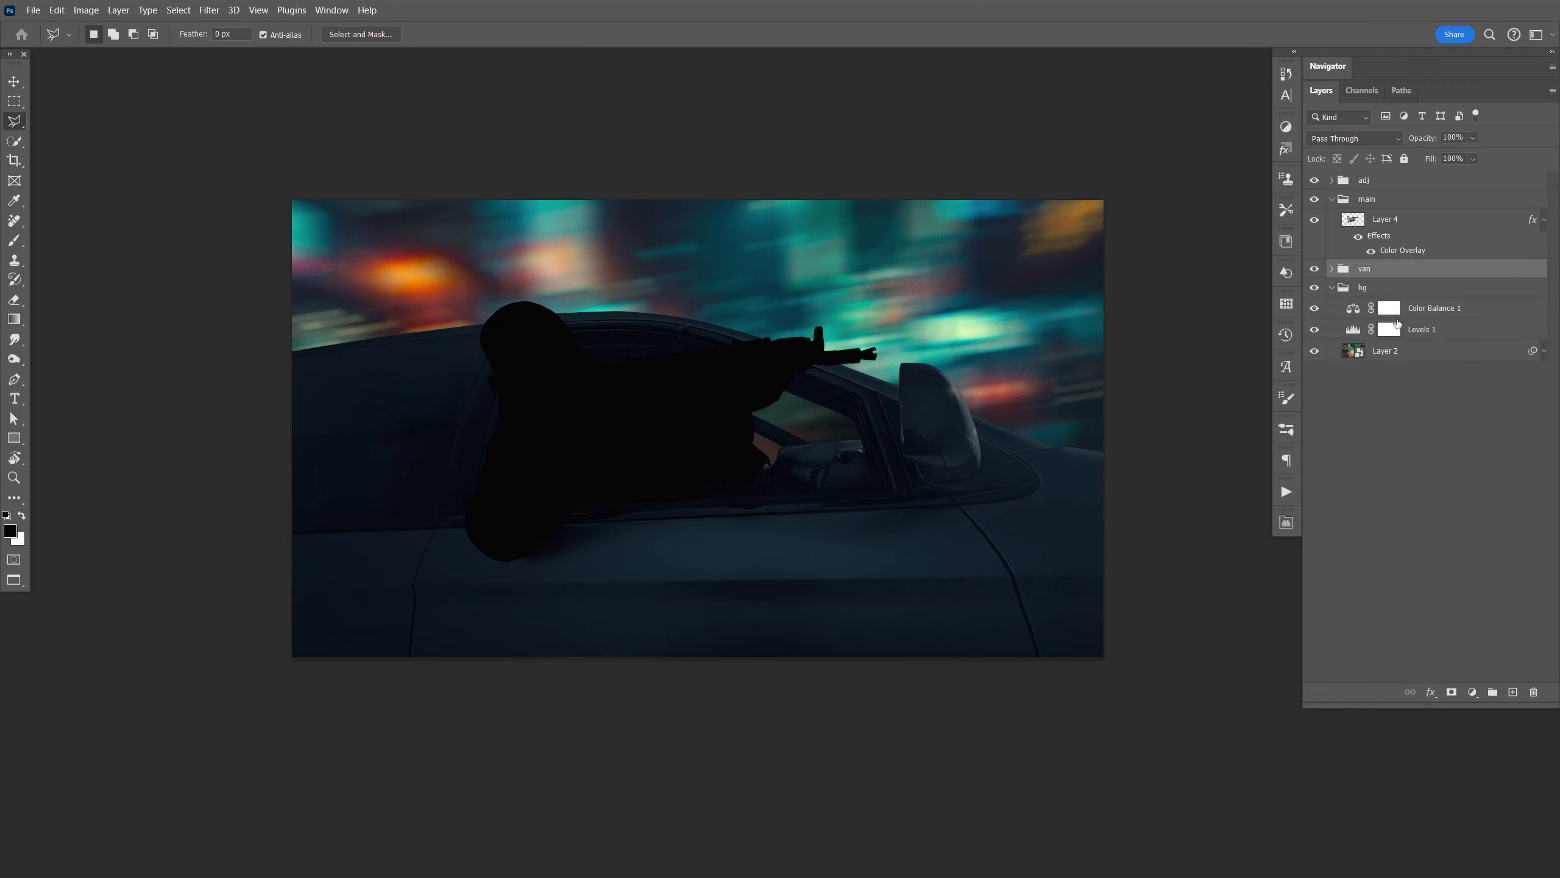
pyautogui.doubleClick(1353, 331)
pyautogui.moveTo(1192, 678); pyautogui.dragTo(1186, 677)
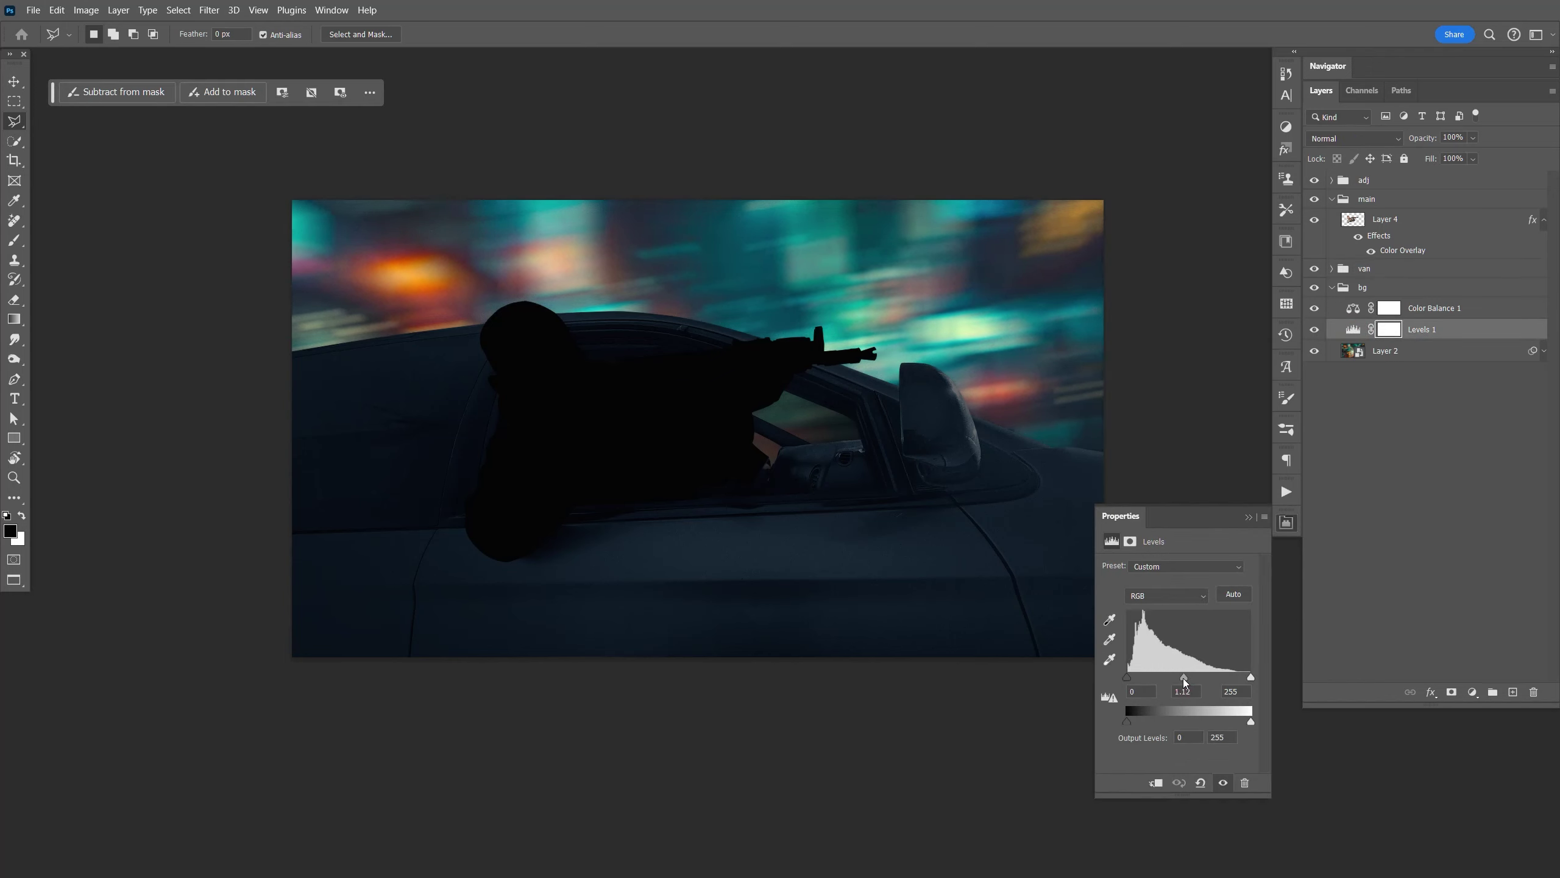
pyautogui.click(1286, 522)
pyautogui.hotkey('ctrl', 's')
pyautogui.click(1330, 287)
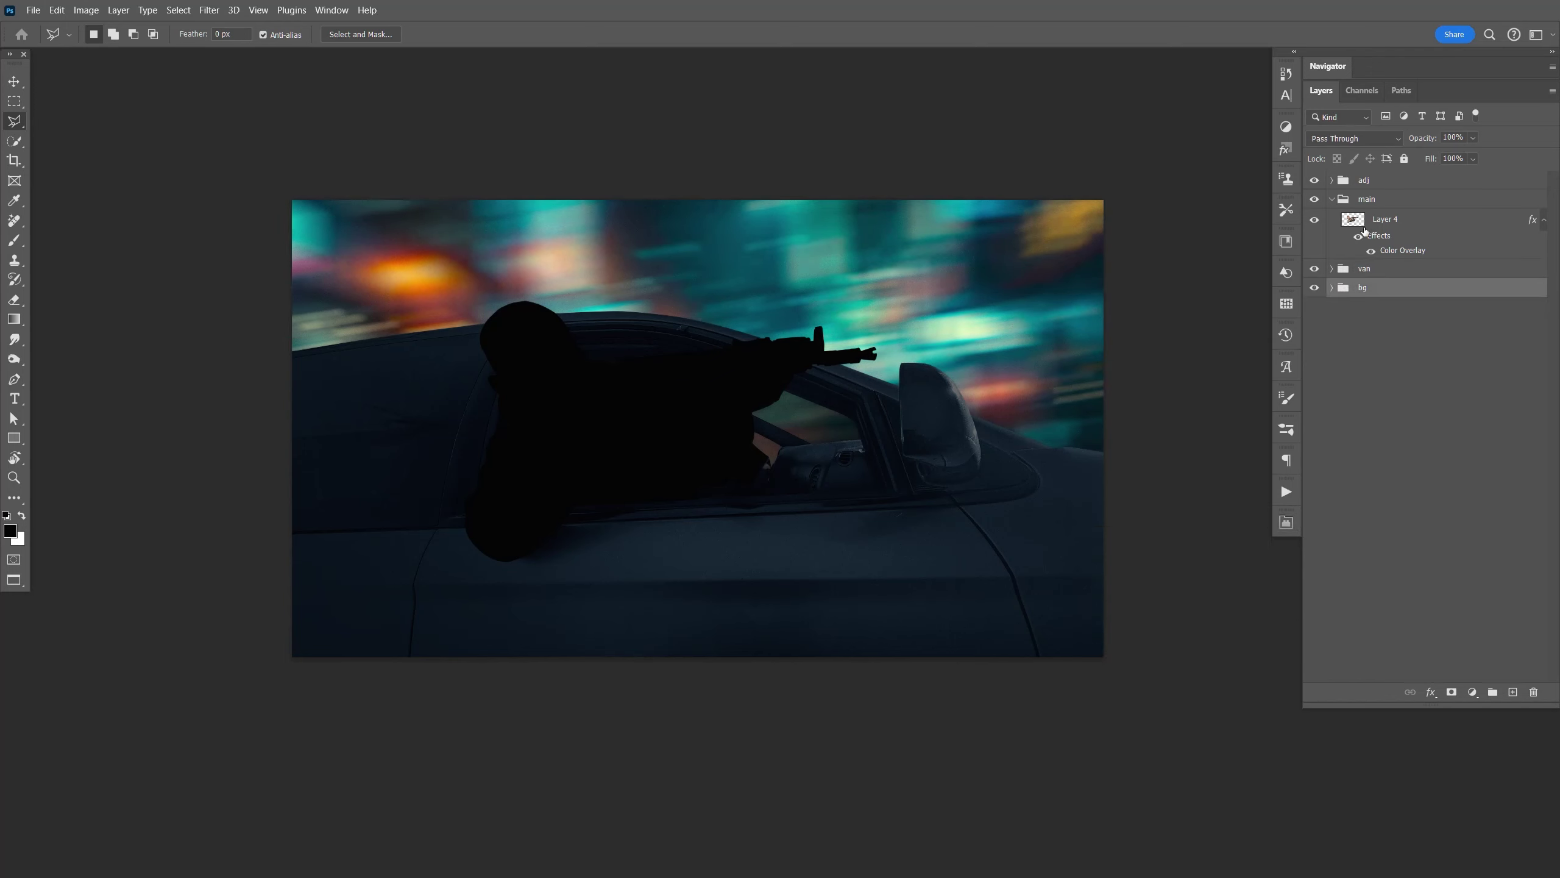
# Step: Turn off the man's Color Overlay effect and put Layer 4 in a nested group named main
pyautogui.click(1511, 234)
pyautogui.click(1543, 223)
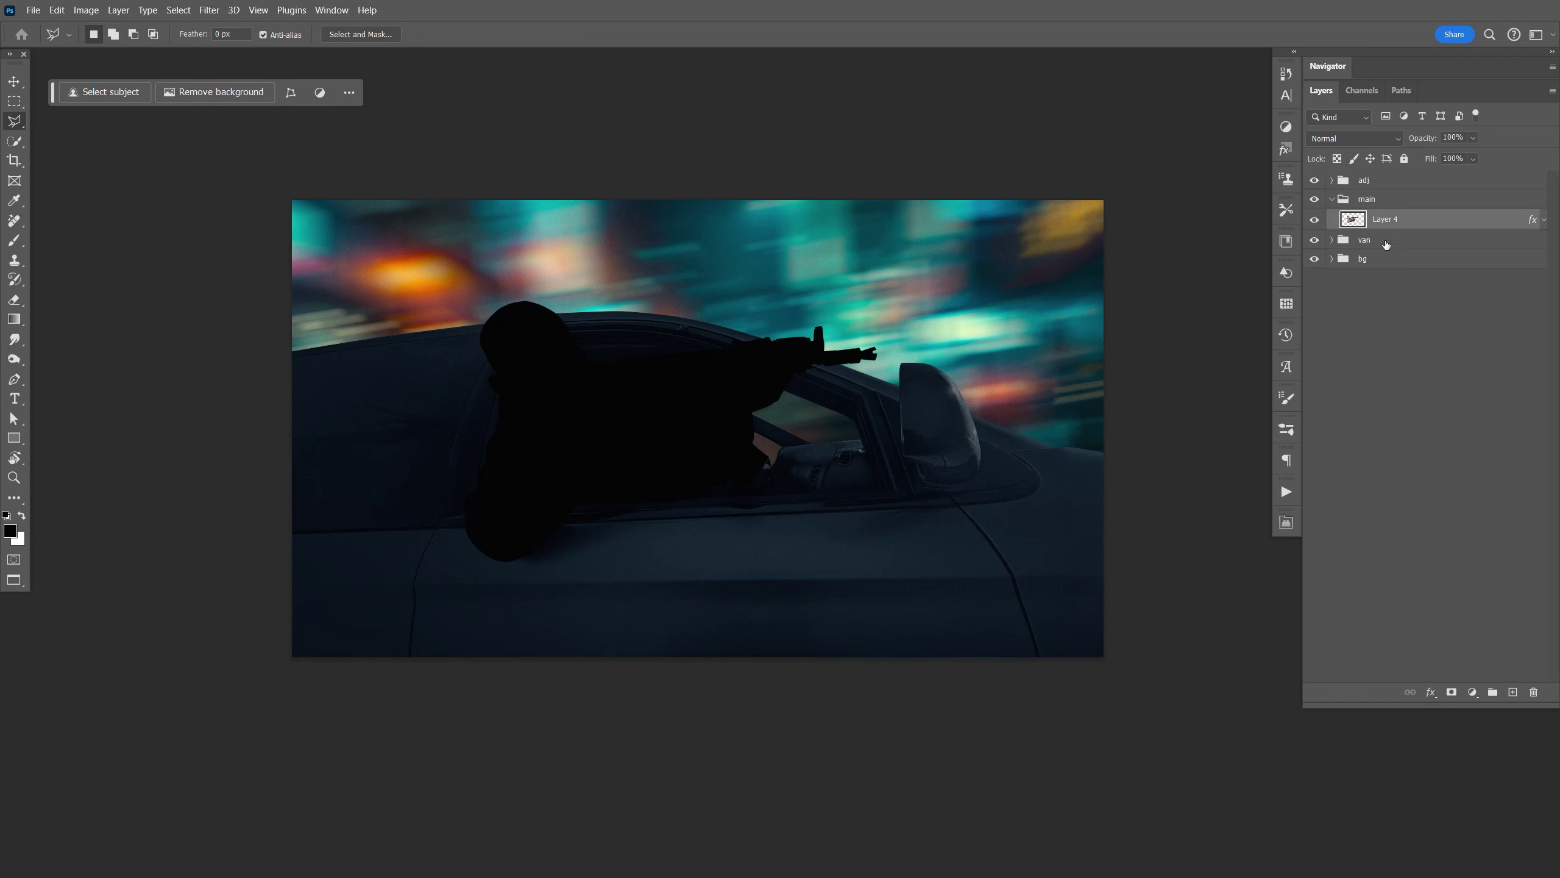
pyautogui.click(1543, 223)
pyautogui.hotkey('ctrl', 'g')
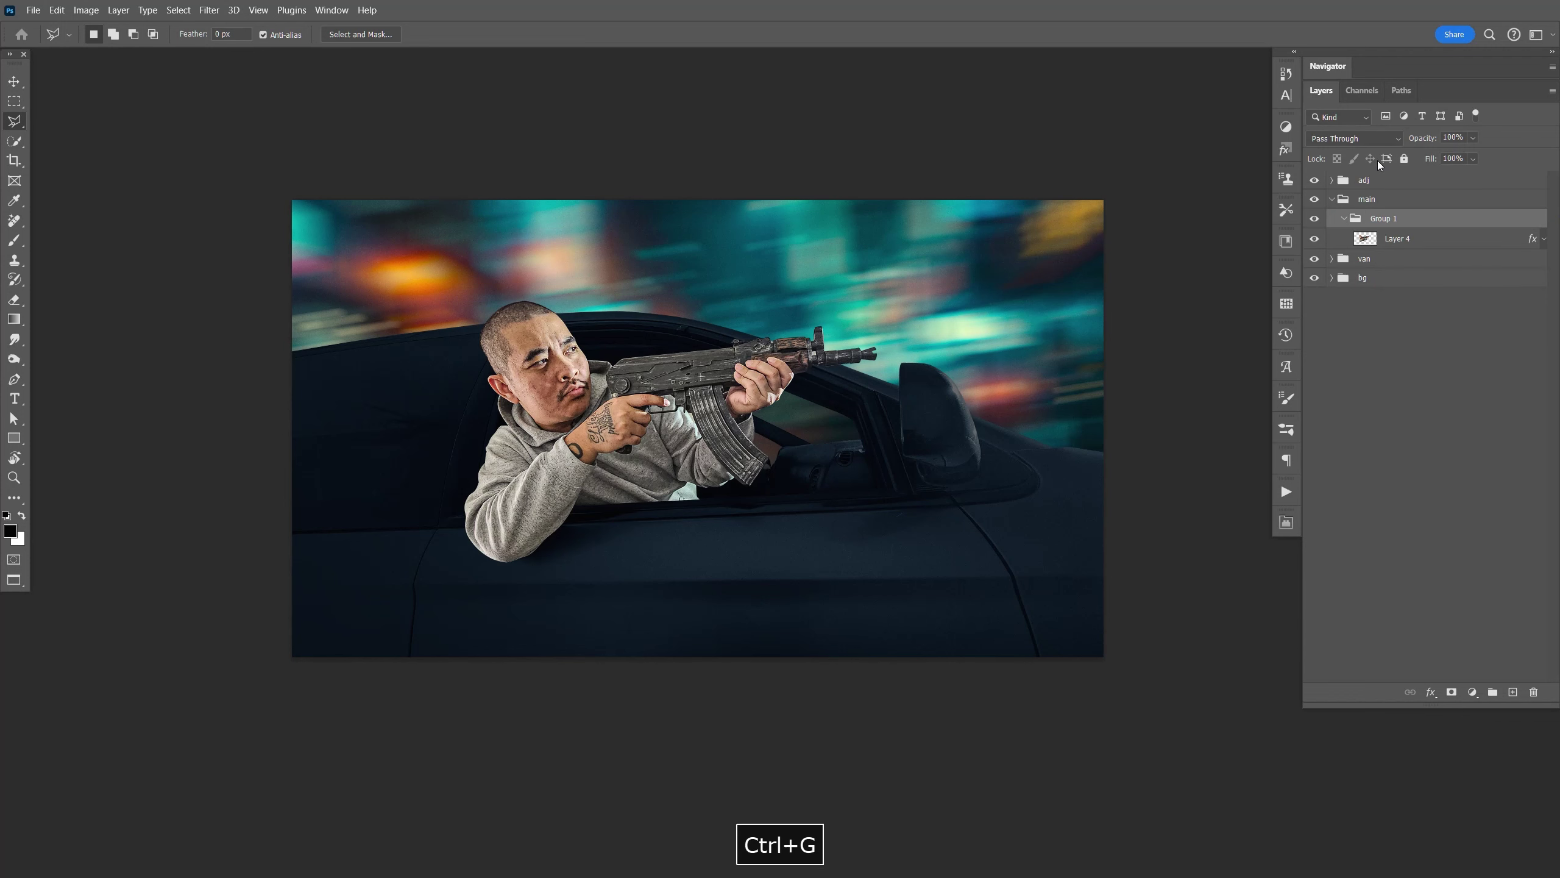
pyautogui.click(1345, 220)
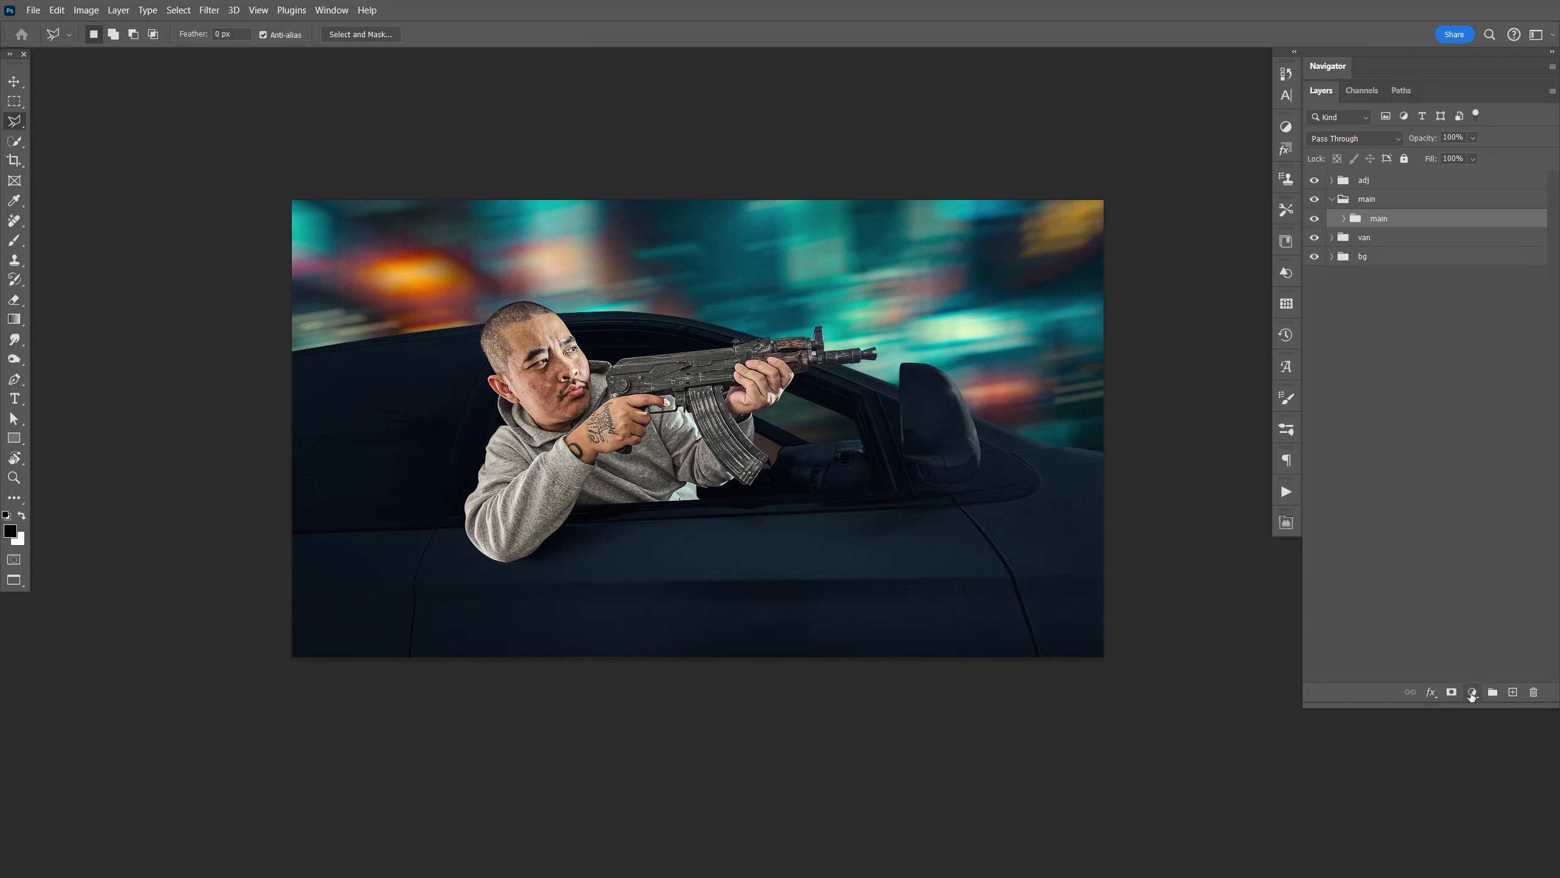
# Step: Add a Levels adjustment clipped to the nested main group, strongly lowering its output white level to darken the man
pyautogui.click(1472, 692)
pyautogui.click(1474, 499)
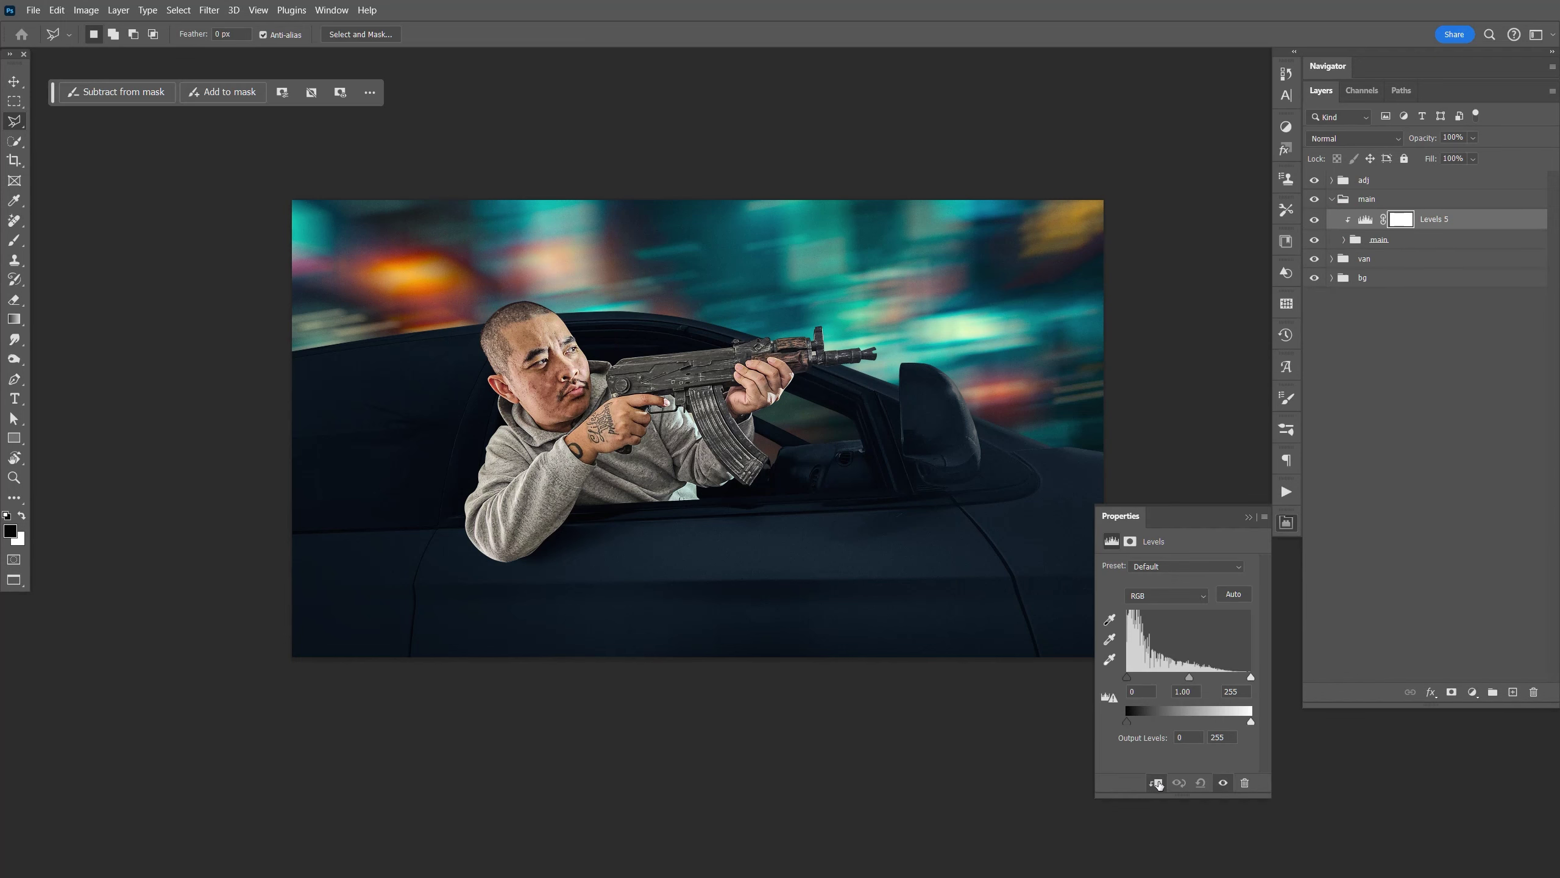
pyautogui.moveTo(1190, 681); pyautogui.dragTo(1193, 682)
pyautogui.moveTo(1251, 725); pyautogui.dragTo(1181, 725)
# Step: Add a clipped Color Balance directly above the nested main group to shift the man toward cool blue tones
pyautogui.click(1414, 241)
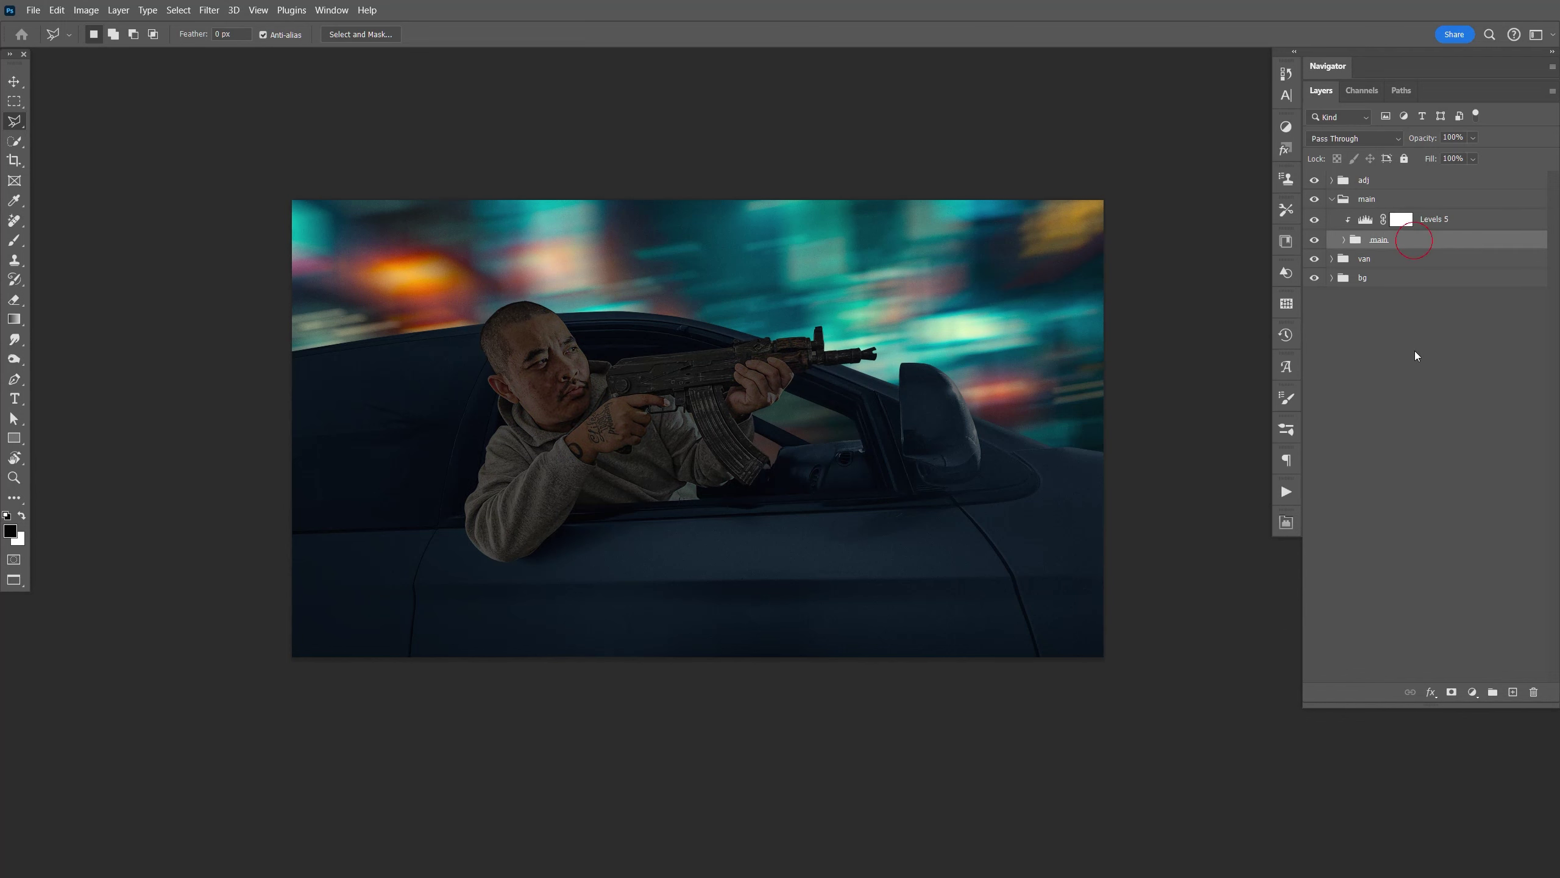
pyautogui.click(1468, 691)
pyautogui.click(1379, 535)
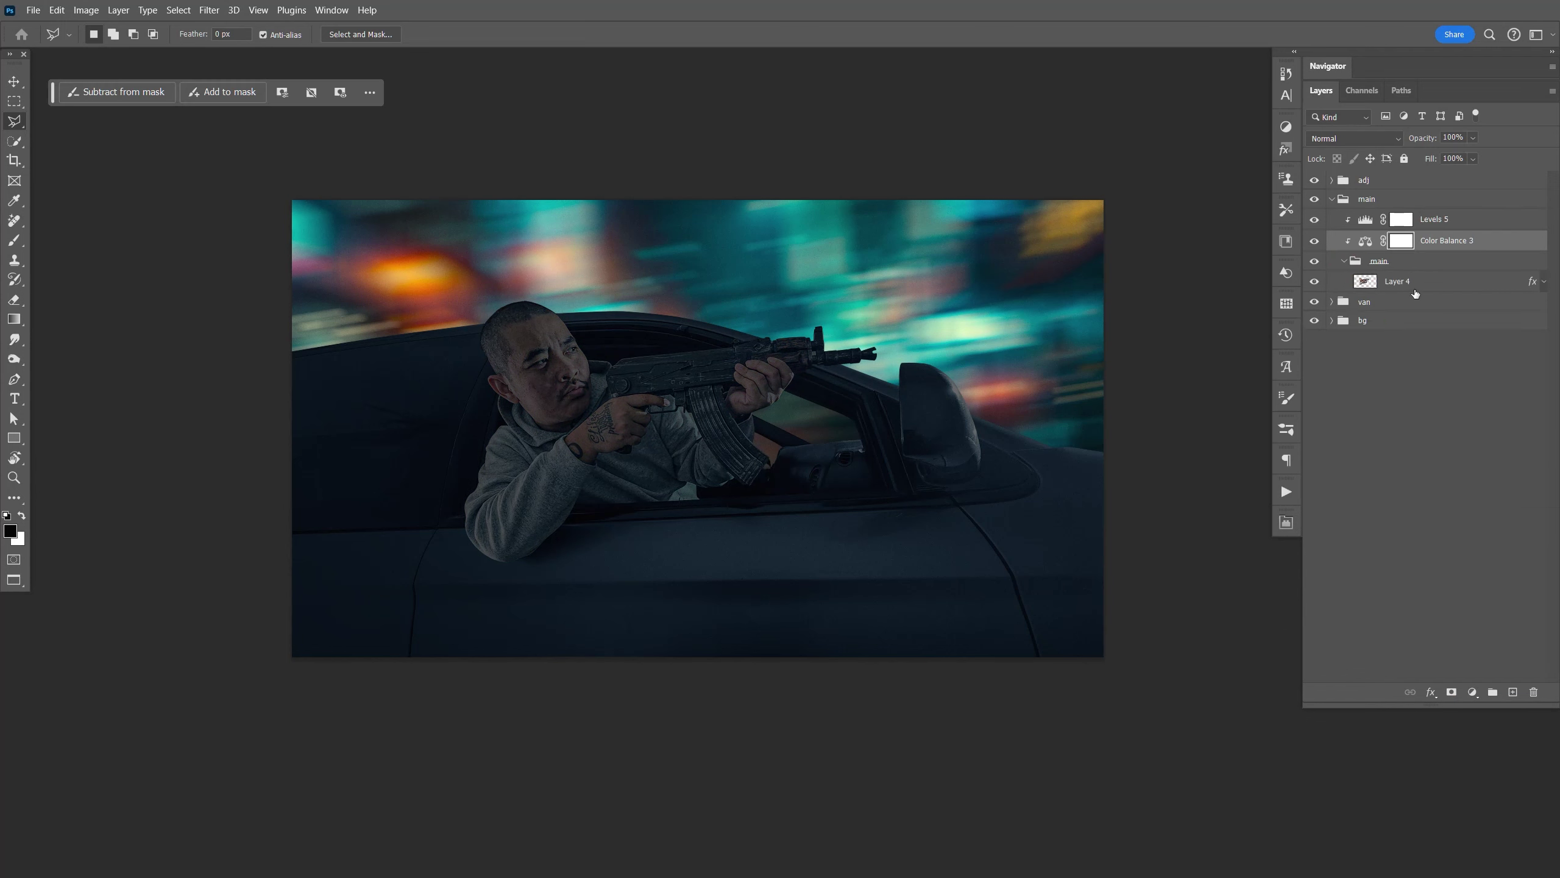
# Step: Duplicate the man's Layer 4, hide the original, and select the copy
pyautogui.hotkey('ctrl', 'j')
pyautogui.click(1314, 302)
pyautogui.click(1414, 285)
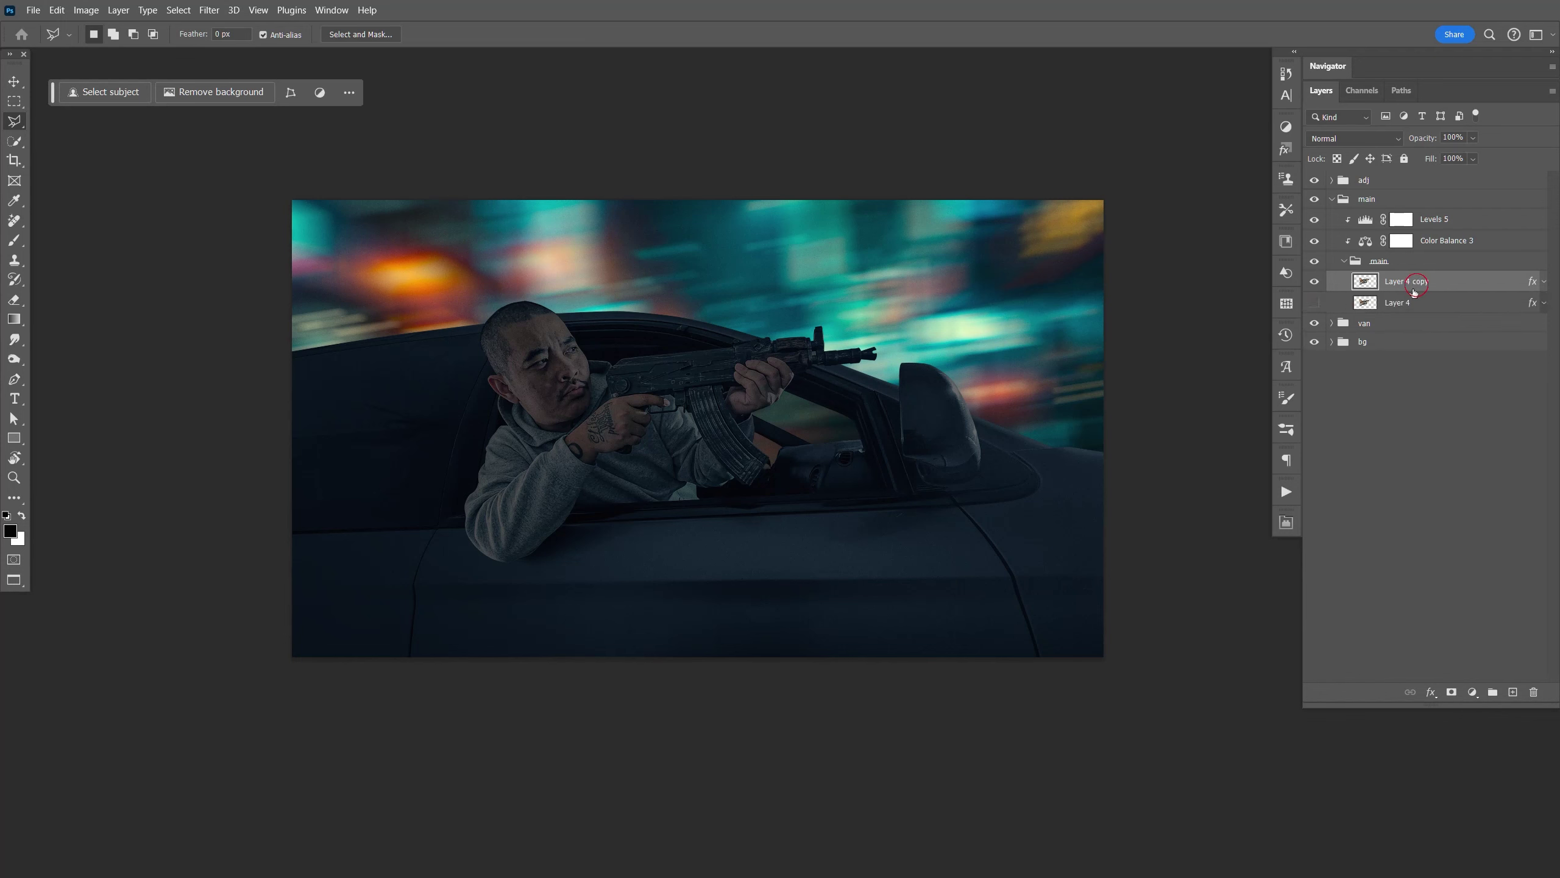
# Step: Run the Sharpen Low action on the duplicated layer of the man and undo the last change
pyautogui.click(1285, 493)
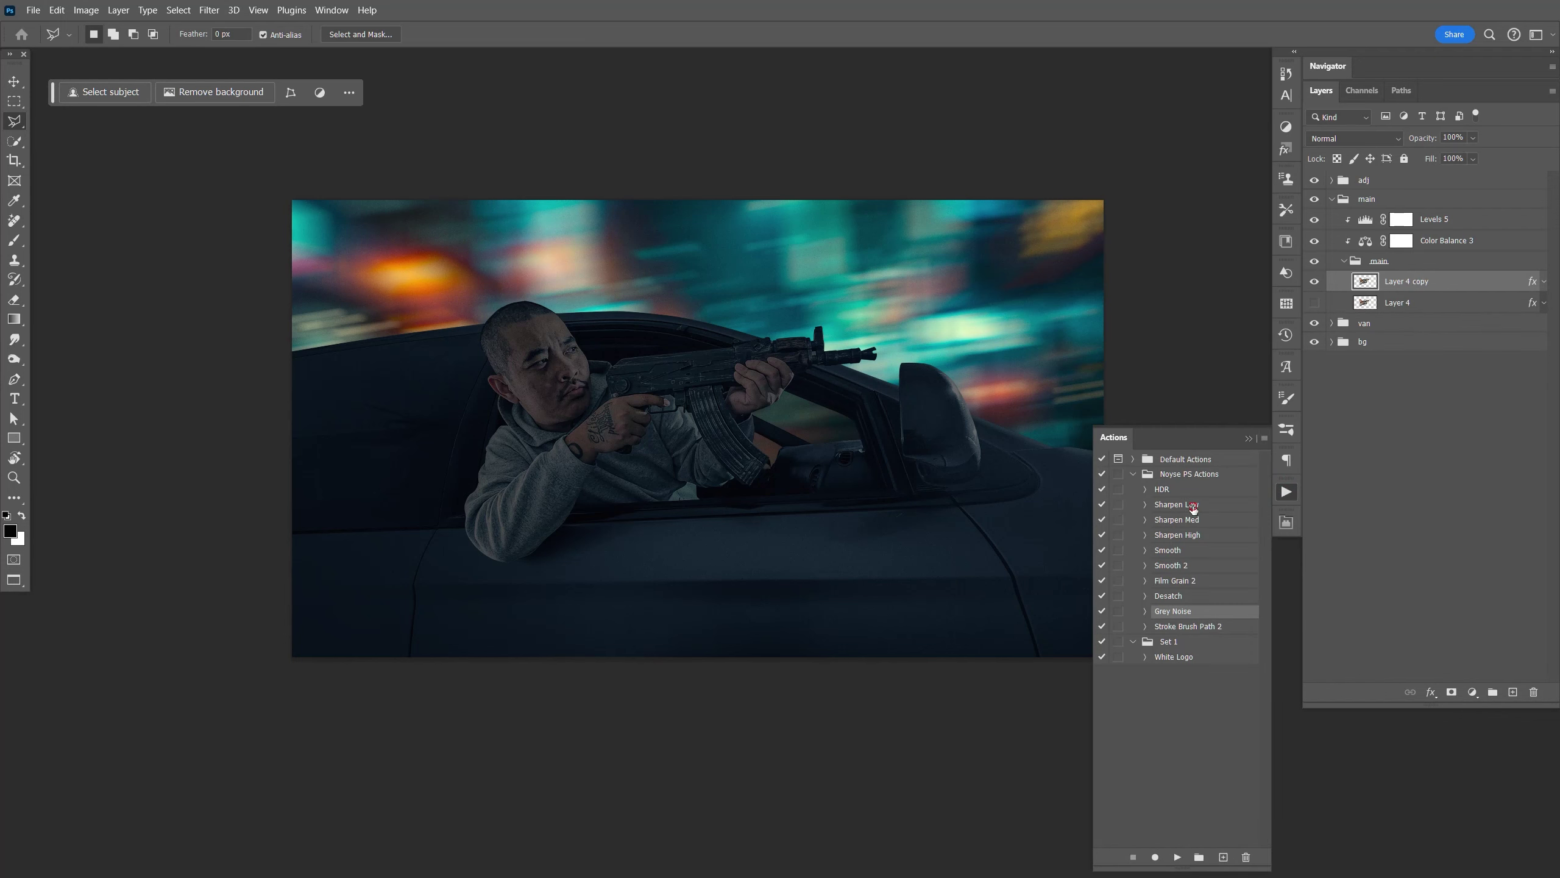
pyautogui.click(1192, 505)
pyautogui.click(1177, 857)
pyautogui.hotkey('ctrl', 'z')
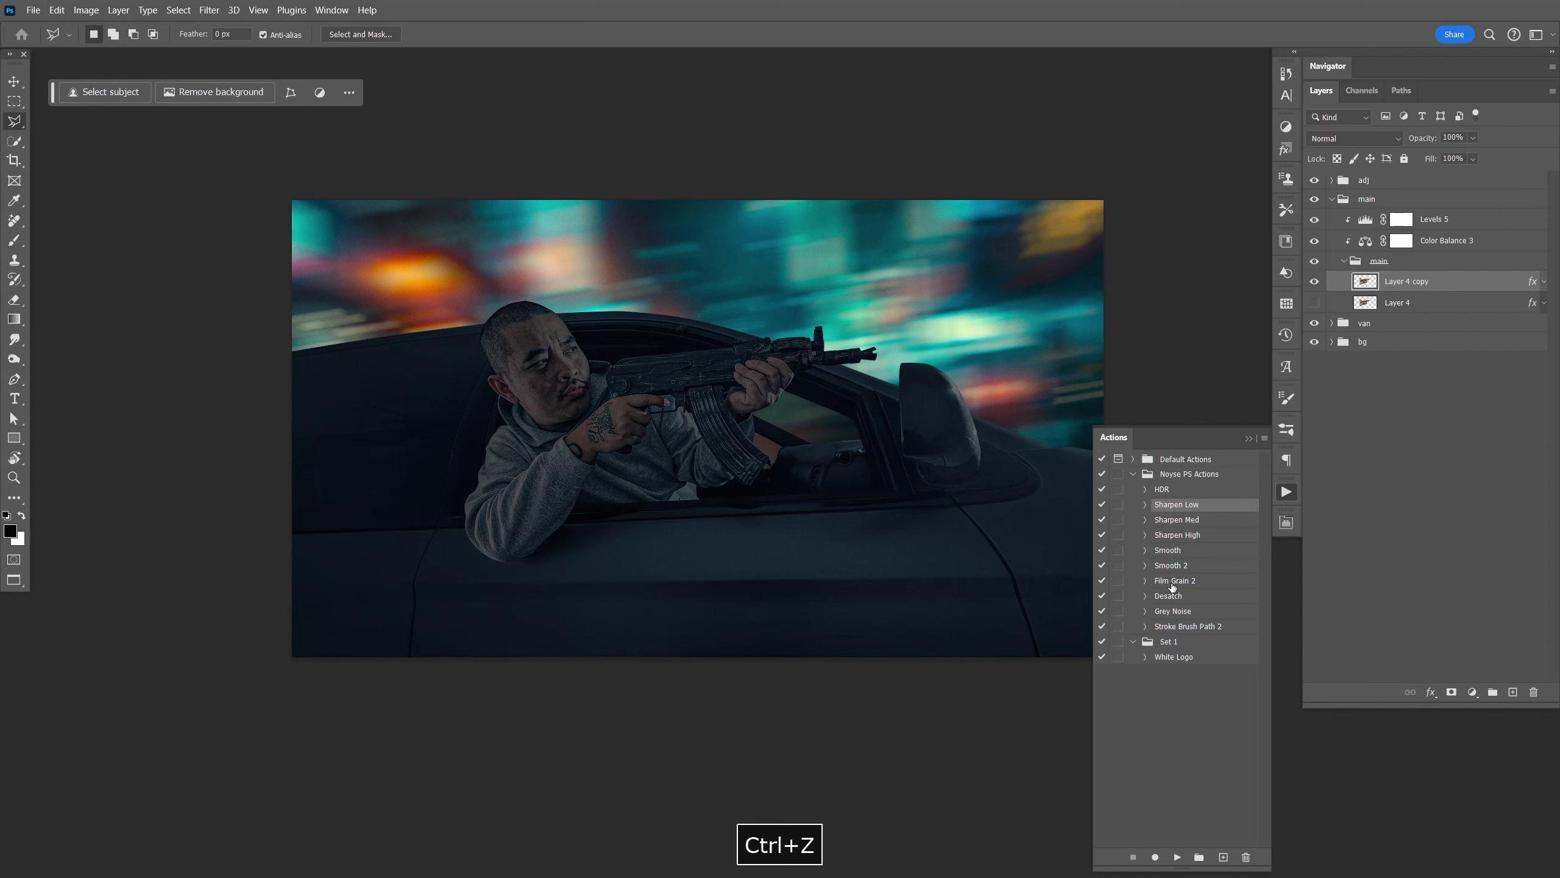
pyautogui.click(1286, 492)
# Step: Duplicate two grey noise layers from the adj group into main, clipped directly above the nested main group
pyautogui.click(1344, 261)
pyautogui.press('z')
pyautogui.moveTo(573, 400); pyautogui.dragTo(725, 515)
pyautogui.press('space')
pyautogui.moveTo(926, 488); pyautogui.dragTo(960, 536)
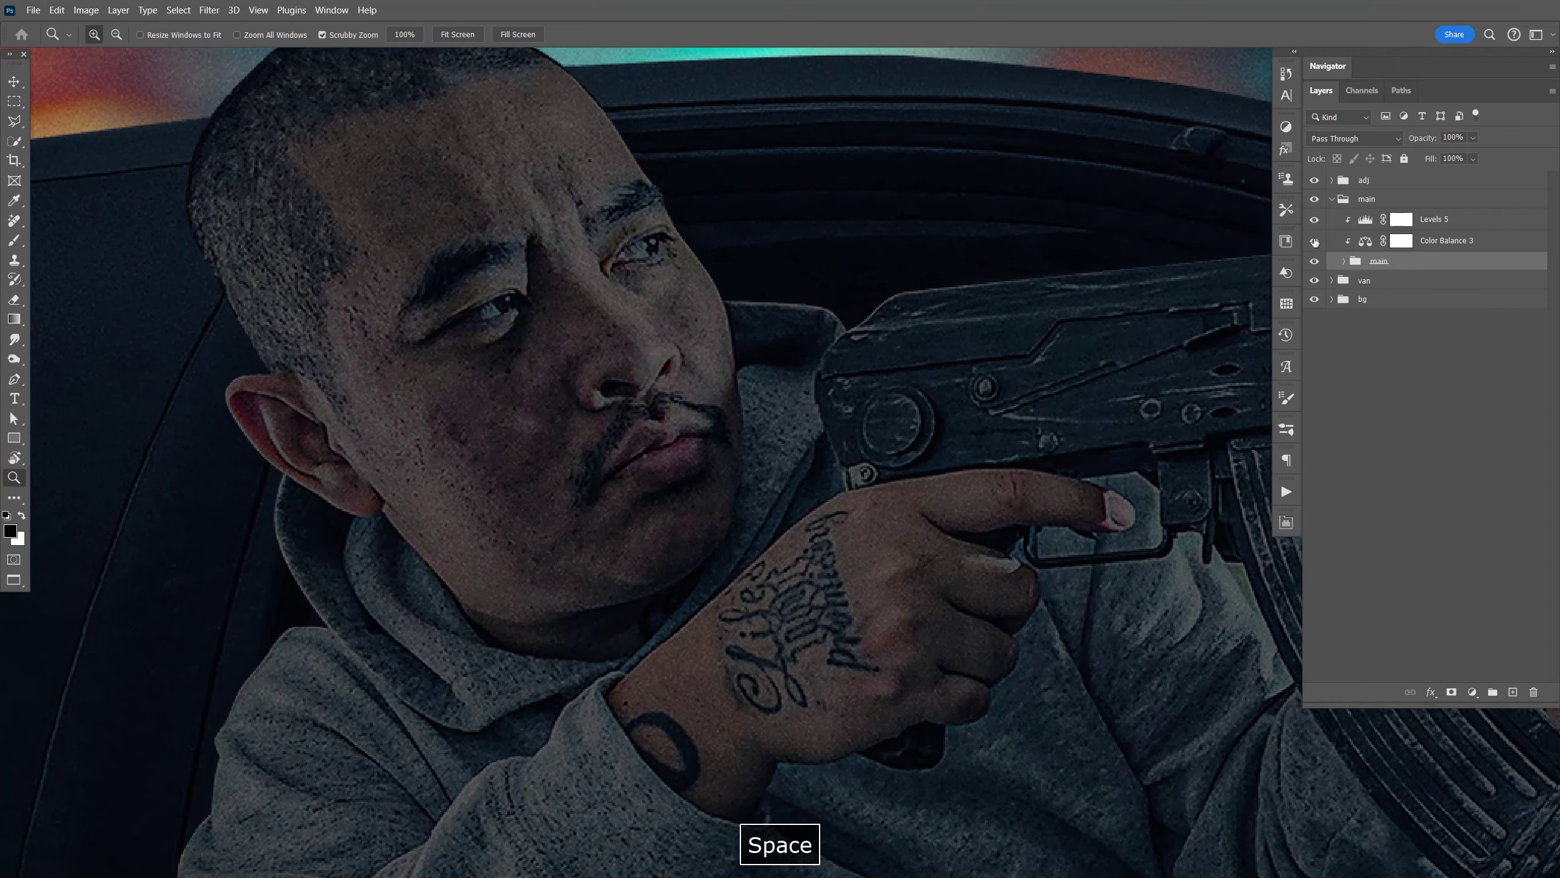
pyautogui.click(1343, 261)
pyautogui.click(1332, 179)
pyautogui.click(1403, 219)
pyautogui.keyDown('shift'); pyautogui.click(1406, 246); pyautogui.keyUp('shift')
pyautogui.moveTo(1407, 246); pyautogui.dragTo(1395, 319)
# Step: Smooth the skin on the man's cheek on Layer 4 copy with a small Smudge brush at 40% strength
pyautogui.click(1367, 389)
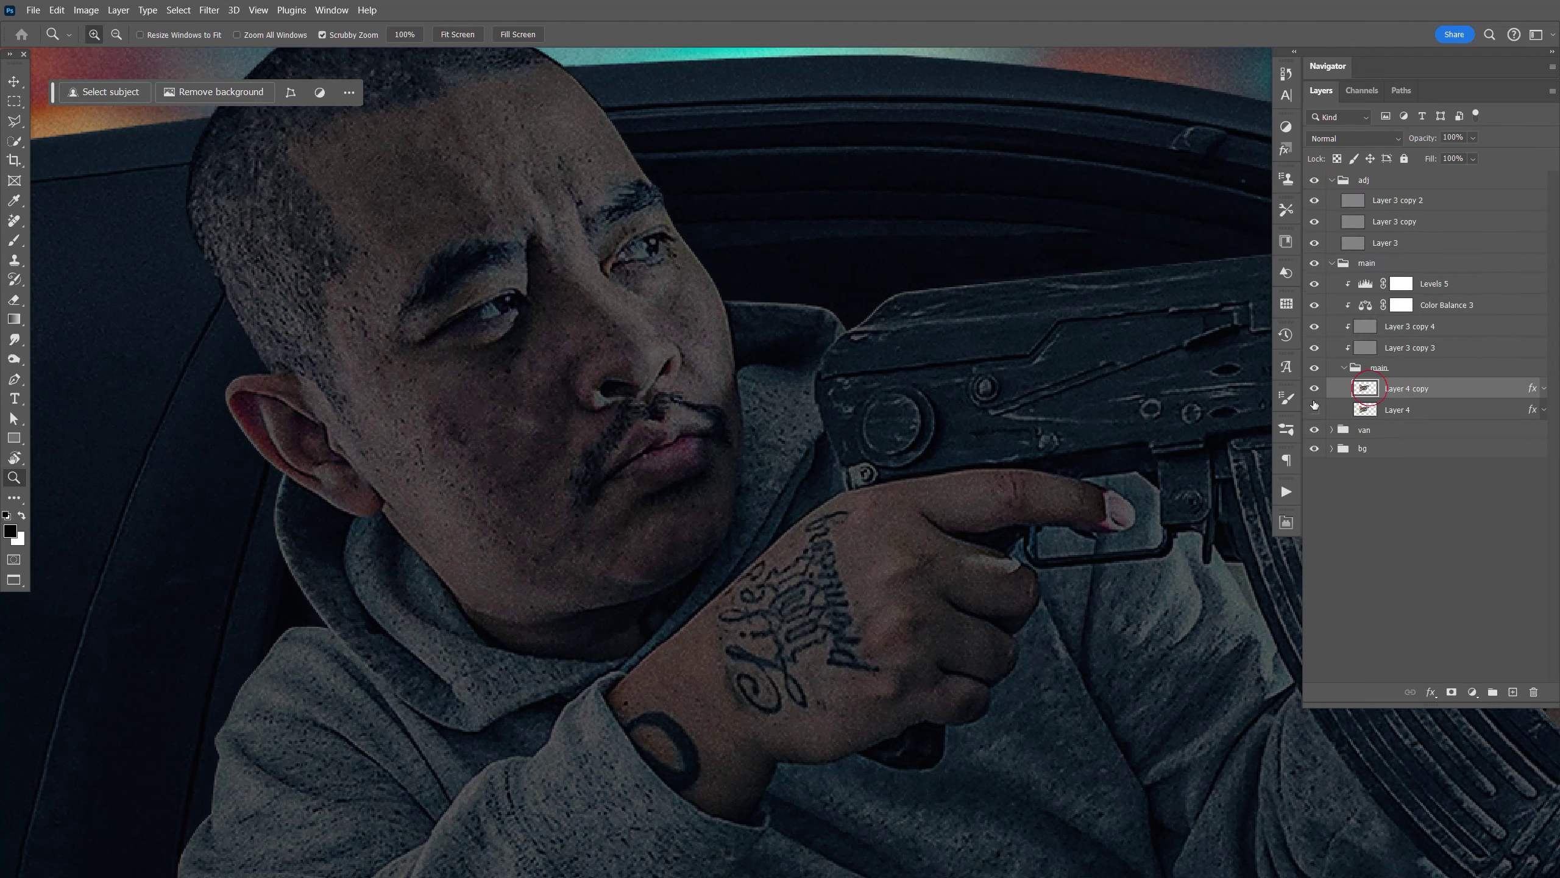
pyautogui.click(14, 339)
pyautogui.click(62, 369)
pyautogui.press('[')
pyautogui.press('[')
pyautogui.press('[')
pyautogui.press('[')
pyautogui.press('[')
pyautogui.press('[')
pyautogui.press('[')
pyautogui.press('[')
pyautogui.press('[')
pyautogui.moveTo(436, 426)
pyautogui.mouseDown()
pyautogui.moveTo(480, 436)
pyautogui.moveTo(510, 401)
pyautogui.mouseUp()
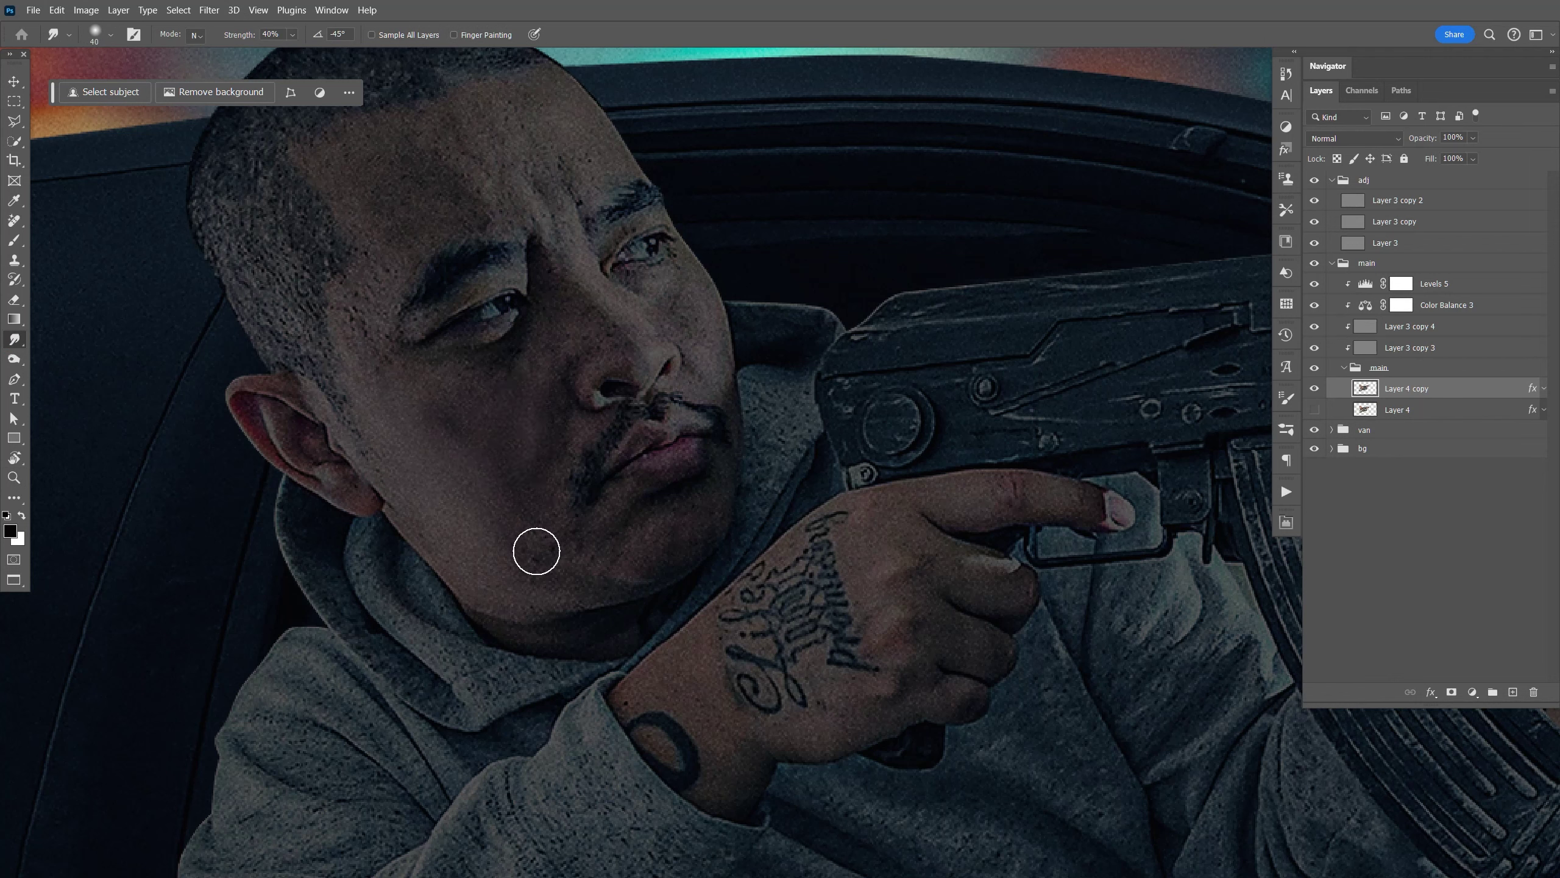
# Step: Duplicate the original Layer 4, place the copy above the smudged layer at 50% opacity, compare it, and reselect the smudged layer
pyautogui.click(1405, 412)
pyautogui.hotkey('ctrl', 'j')
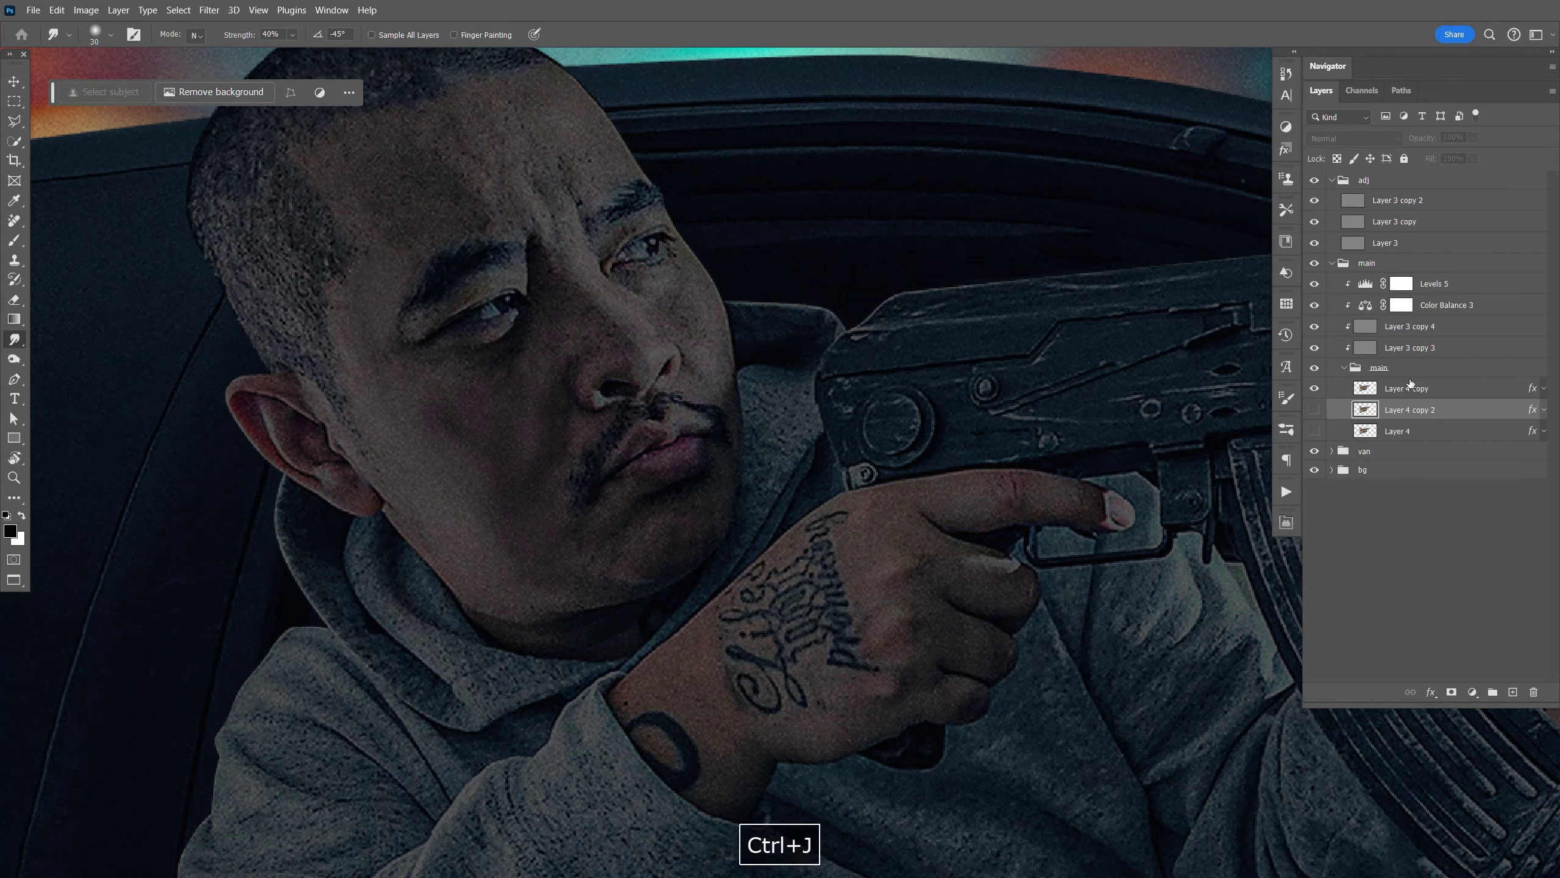
pyautogui.moveTo(1417, 406); pyautogui.dragTo(1375, 388)
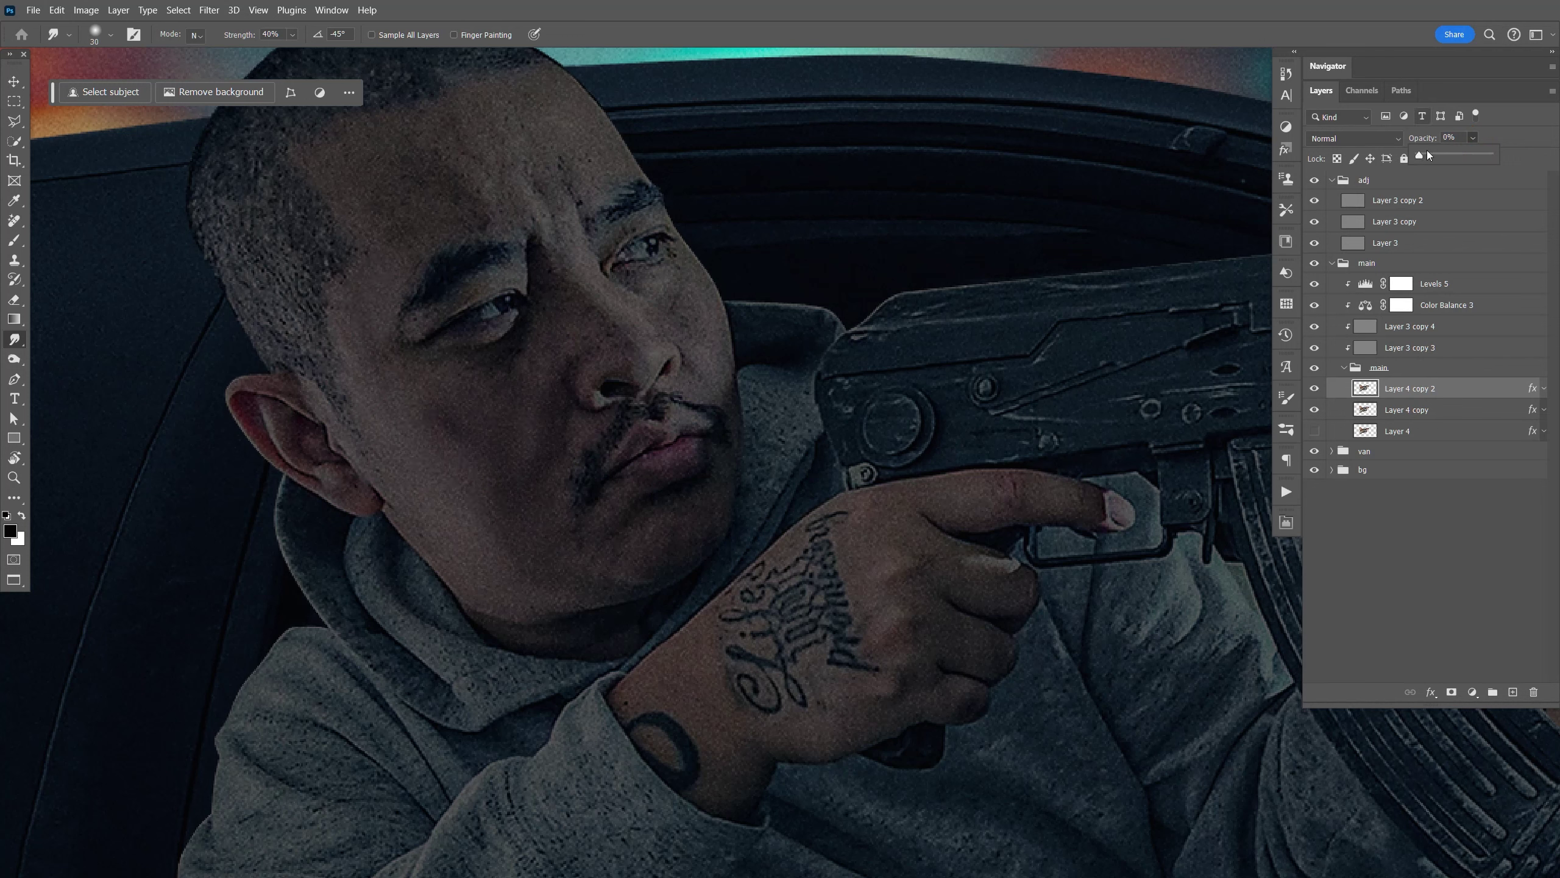
pyautogui.doubleClick(1453, 137)
pyautogui.write('50')
pyautogui.press('Return')
pyautogui.click(1315, 389)
pyautogui.click(1314, 389)
pyautogui.click(1332, 411)
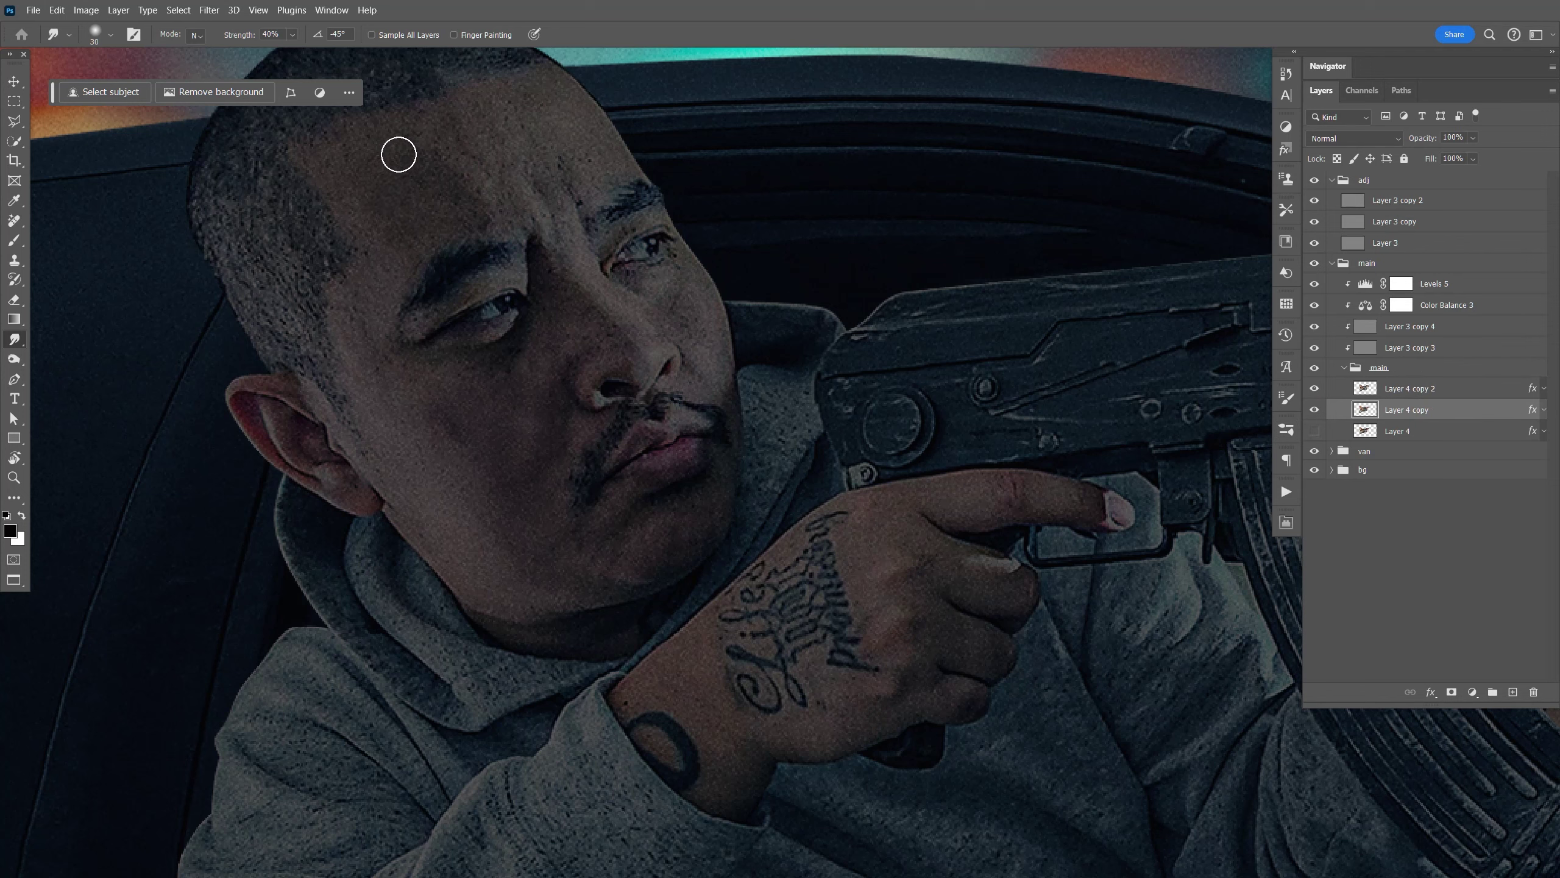
# Step: Create a group named glow above the main group and add a new empty layer inside it
pyautogui.press('[')
pyautogui.hotkey('ctrl', '-')
pyautogui.hotkey('ctrl', '=')
pyautogui.hotkey('ctrl', '-')
pyautogui.press('v')
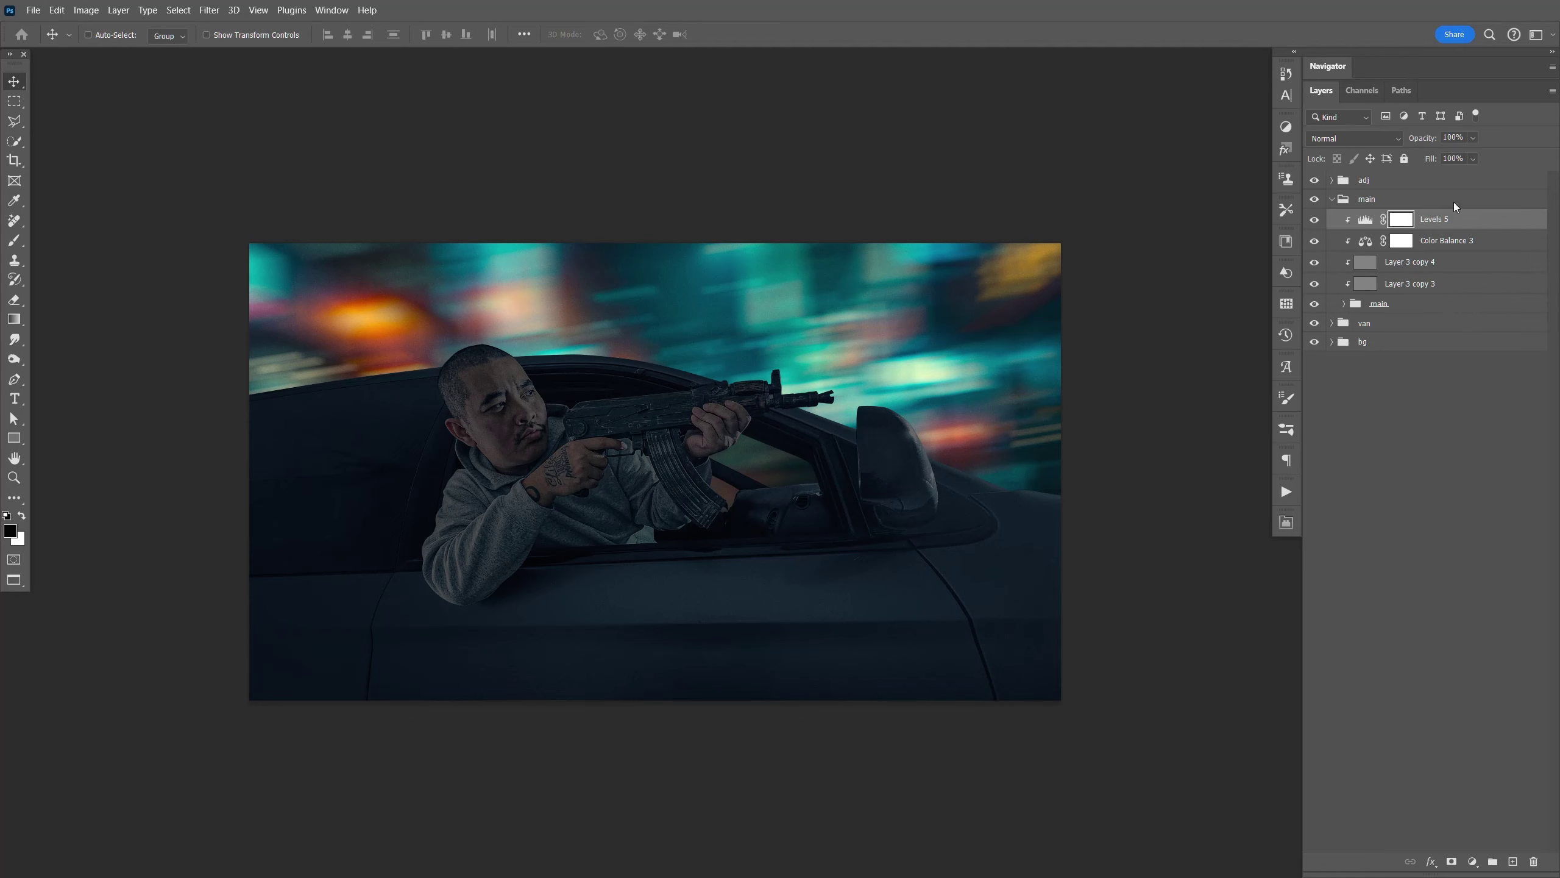
pyautogui.click(1454, 203)
pyautogui.click(1492, 818)
pyautogui.doubleClick(1372, 200)
pyautogui.write('glow')
pyautogui.click(1512, 817)
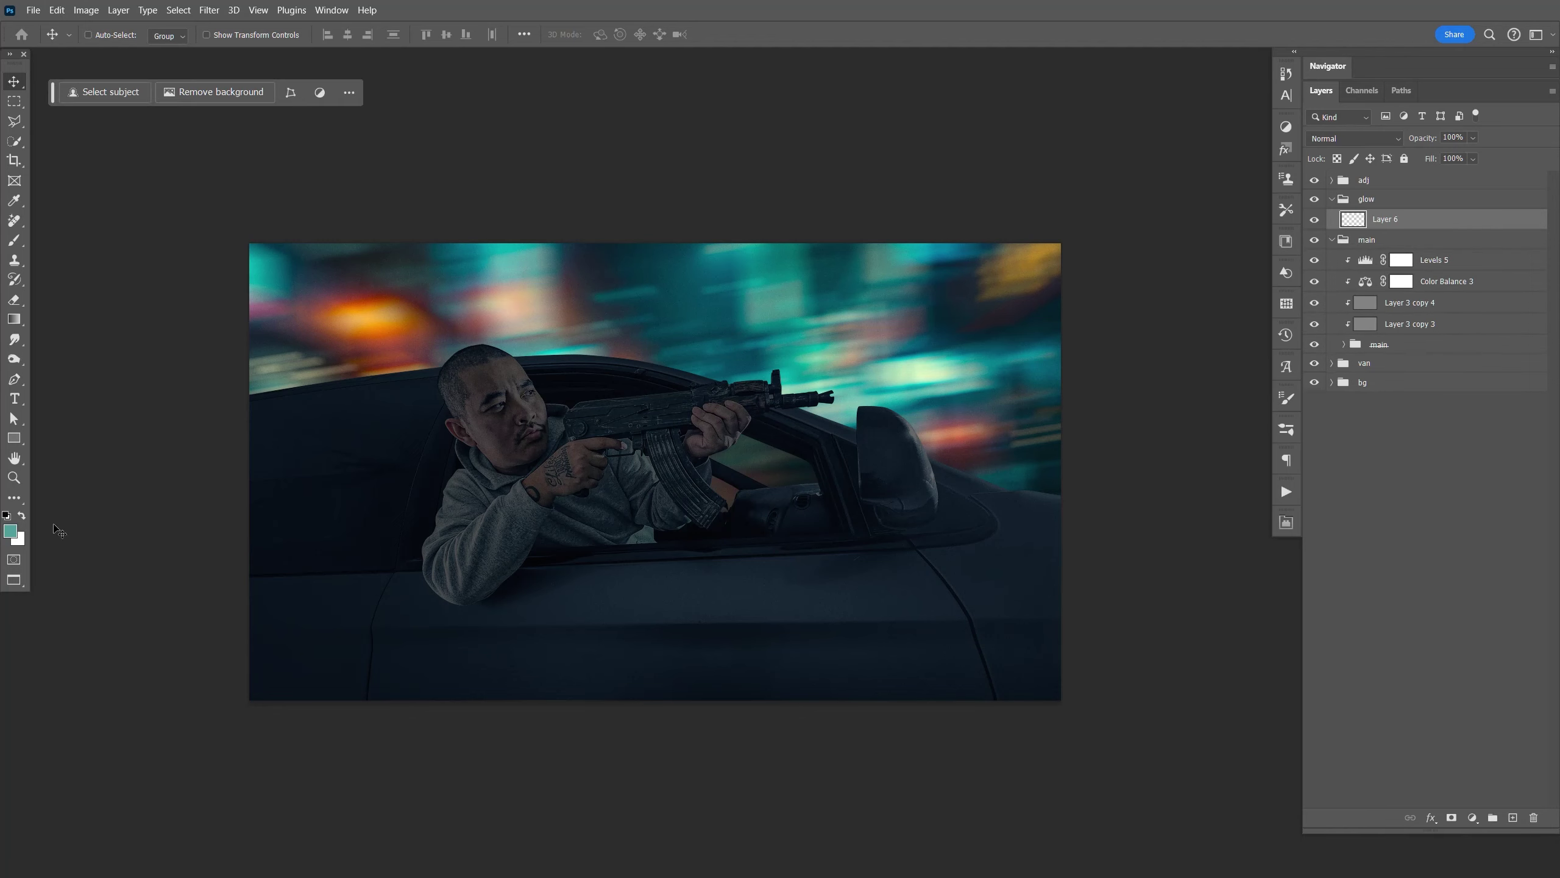
# Step: Sample teal from the background, paint a soft glow at 50% opacity above the side mirror on Layer 6, and set it to Color Dodge
pyautogui.click(11, 532)
pyautogui.click(808, 367)
pyautogui.press('Return')
pyautogui.press('b')
pyautogui.click(888, 367)
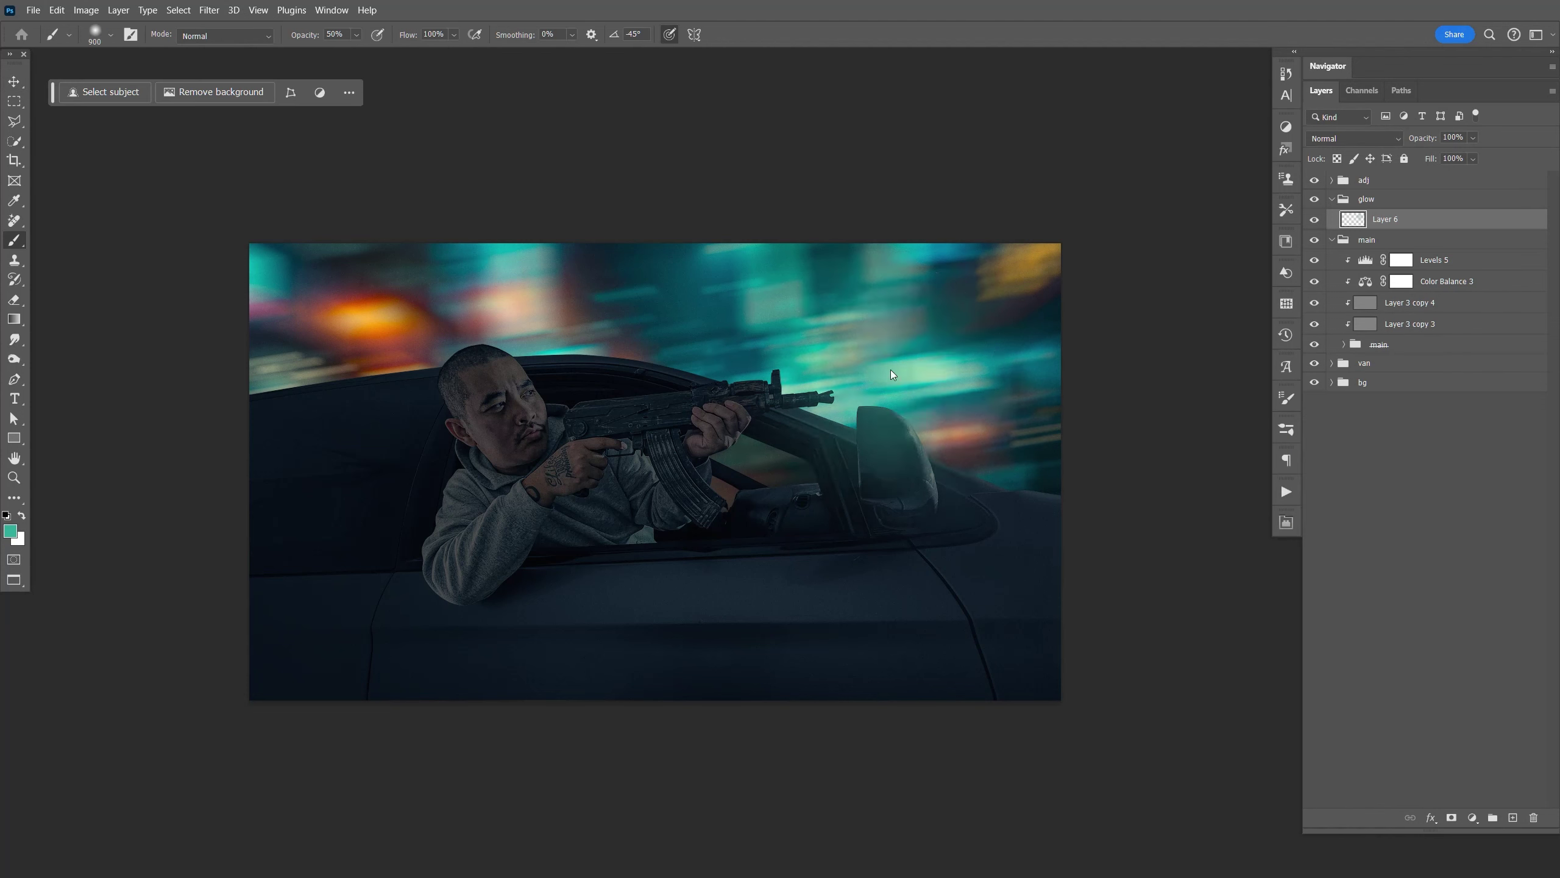
pyautogui.click(889, 368)
pyautogui.click(1368, 138)
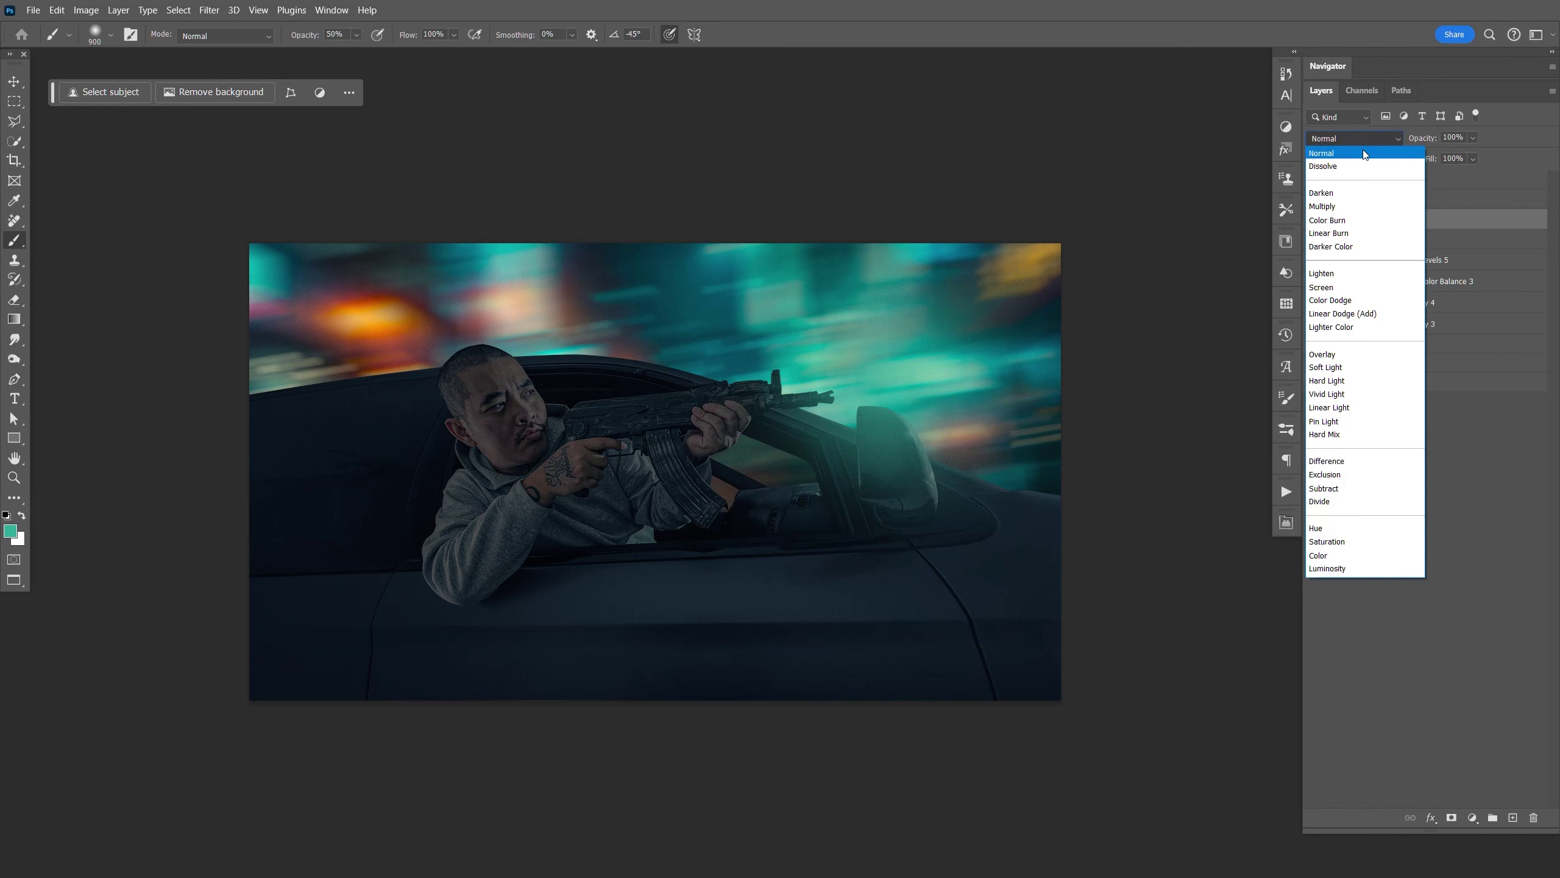
pyautogui.click(1356, 301)
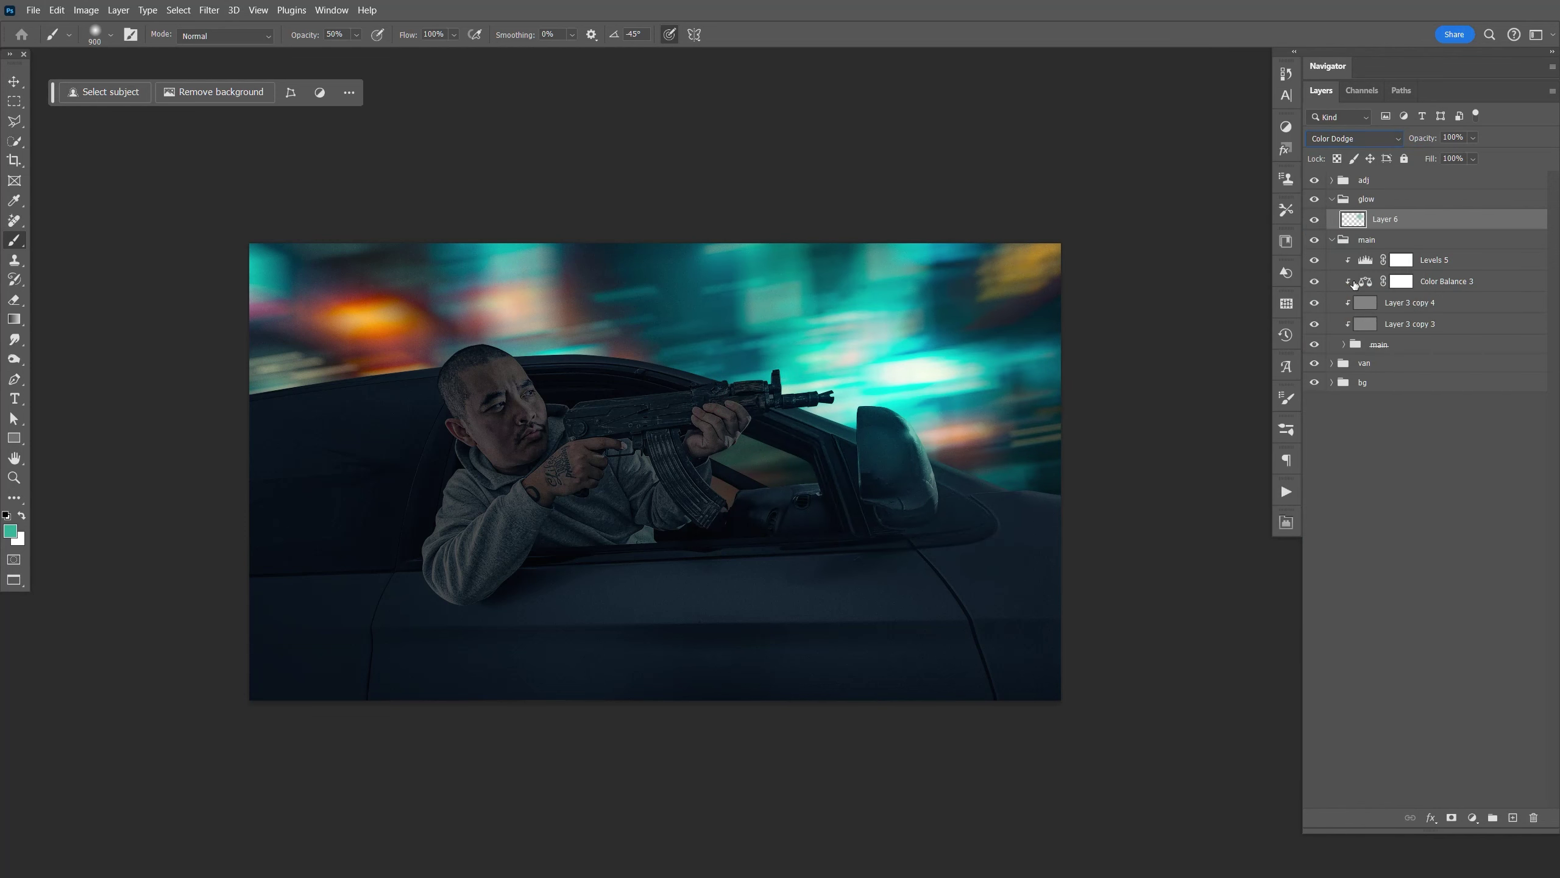
# Step: Add a new layer in glow, paint an orange glow sampled from the background light behind the man's head, and set it to Color Dodge
pyautogui.click(1512, 816)
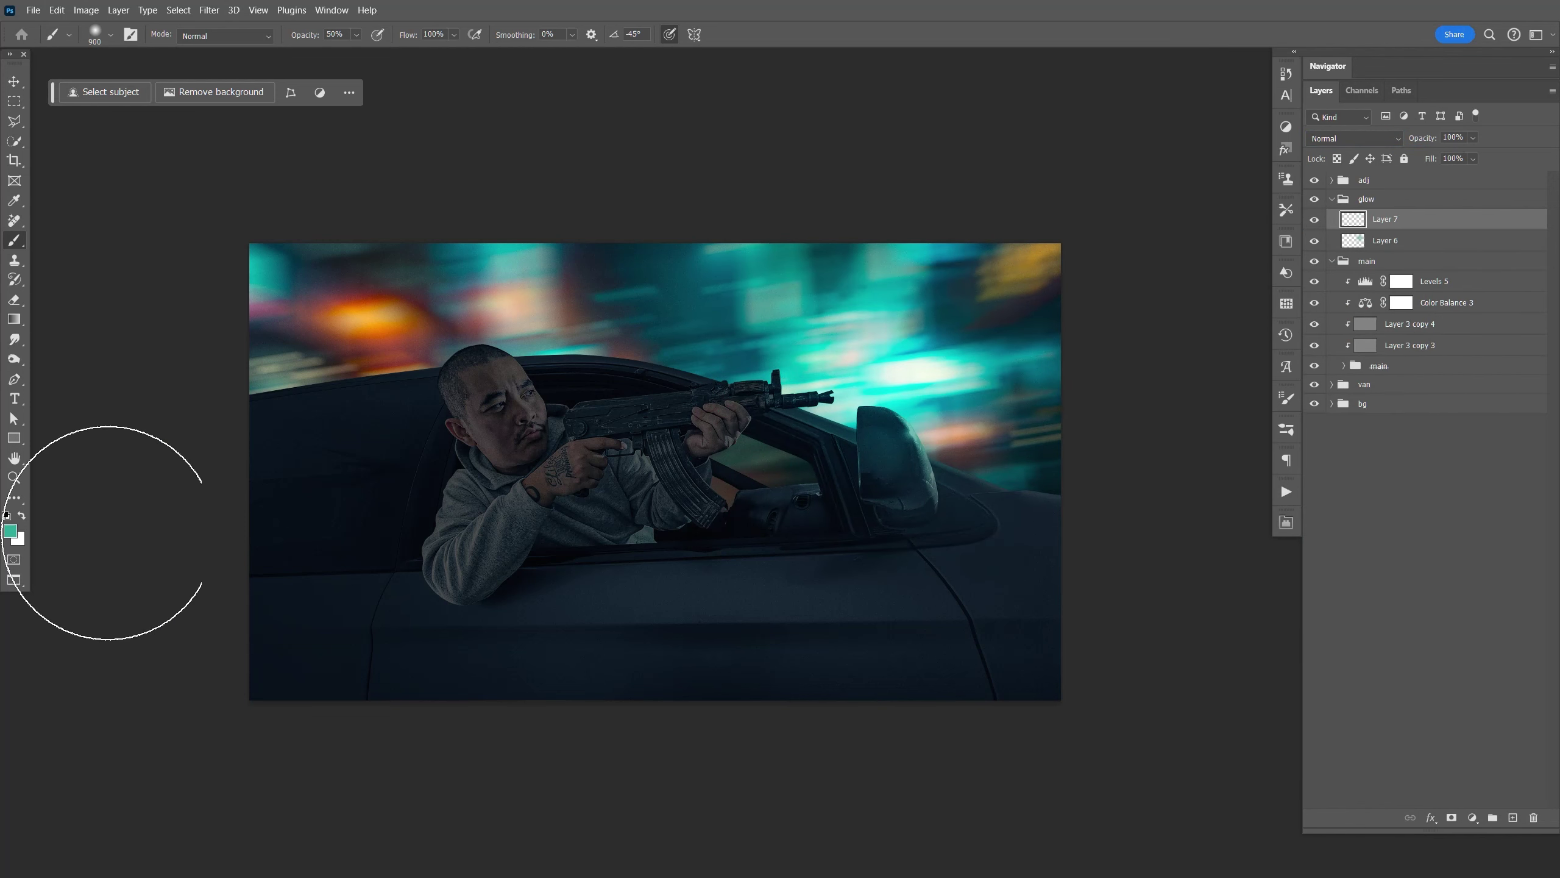
pyautogui.click(10, 530)
pyautogui.click(385, 322)
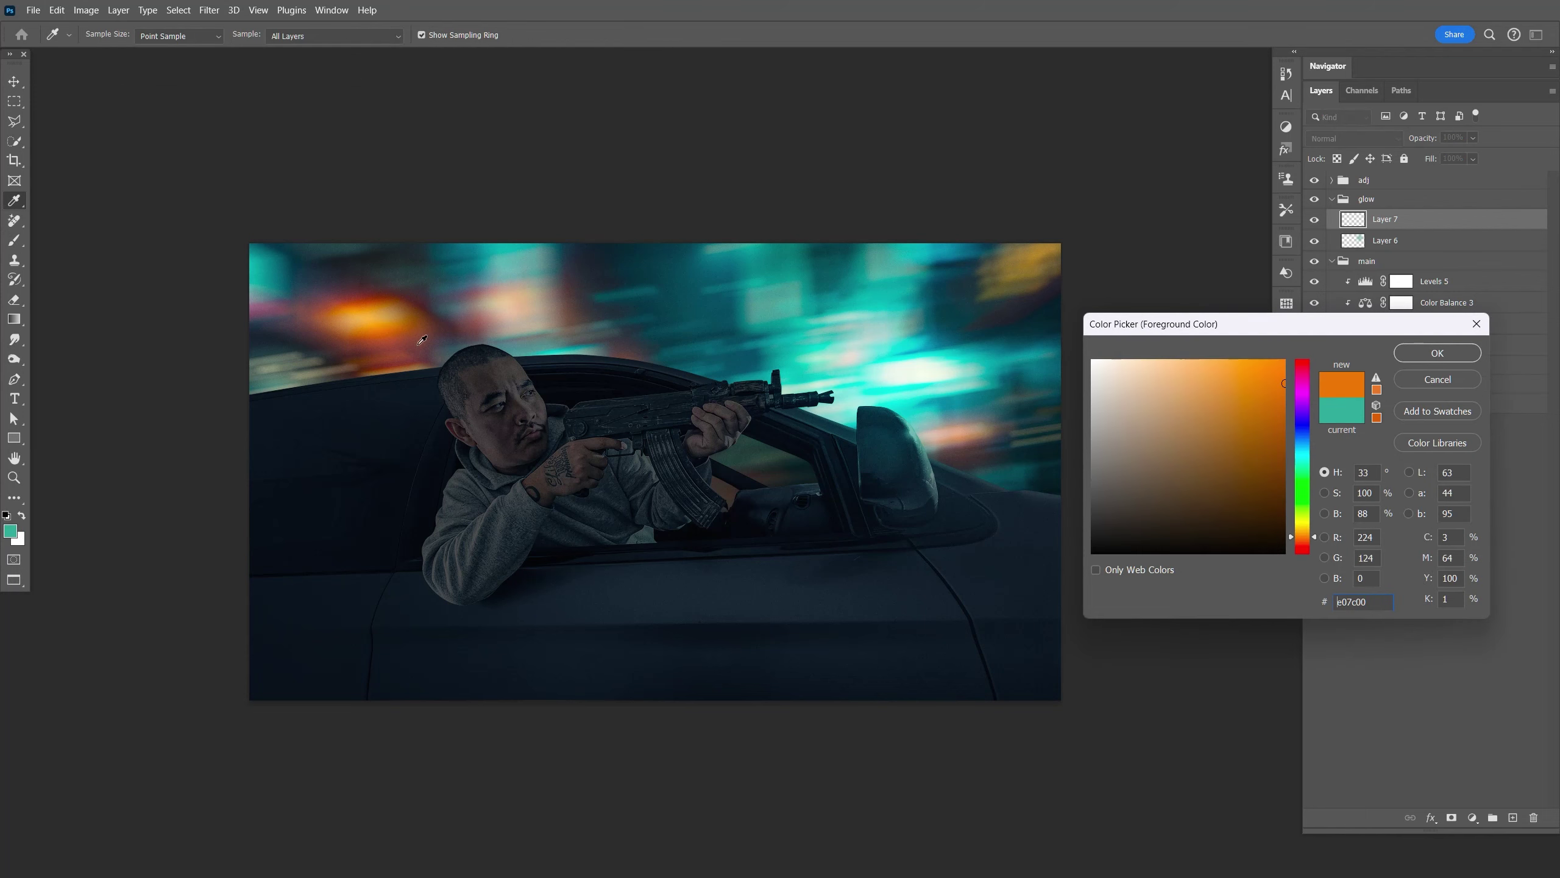
pyautogui.click(1427, 360)
pyautogui.press('b')
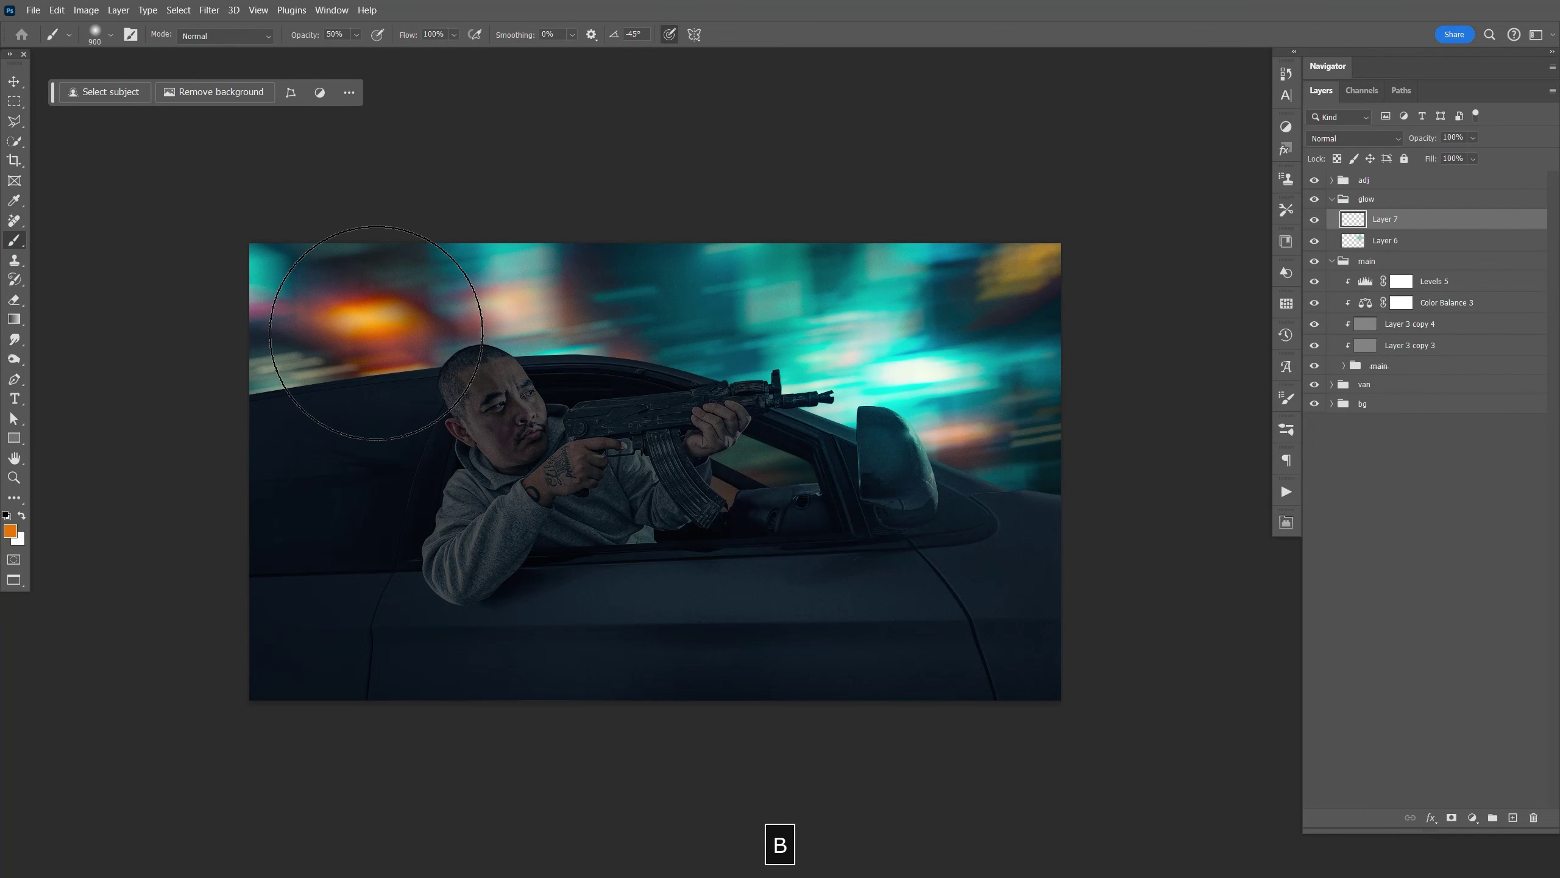
pyautogui.click(398, 346)
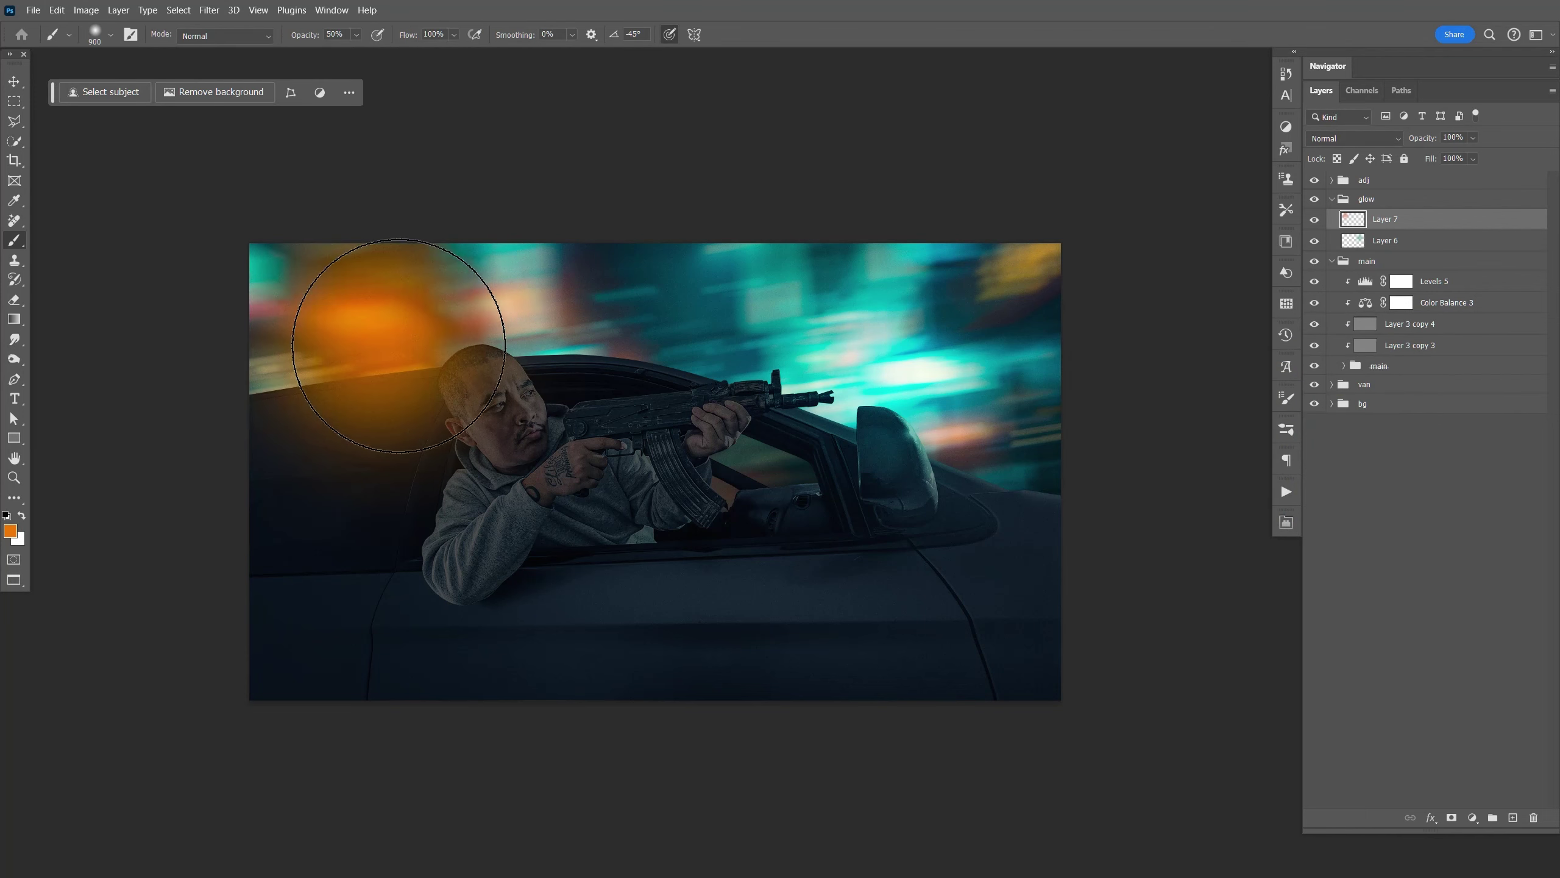
pyautogui.click(1374, 143)
pyautogui.click(1354, 294)
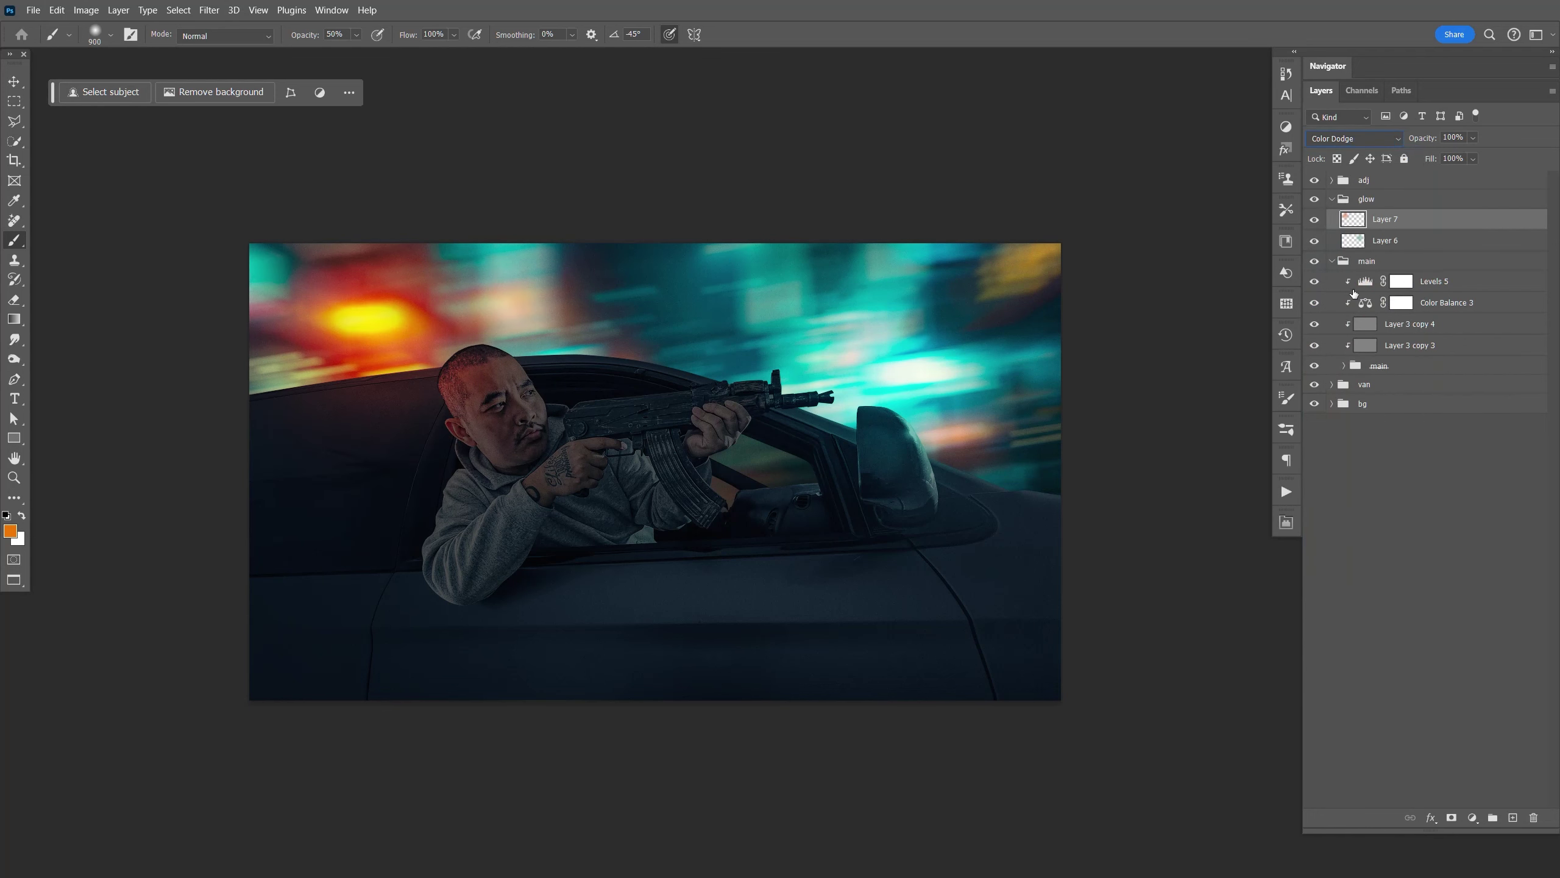
# Step: Split the underlying layer's black Blend If slider on Layer 7 to protect the dark areas, and save the document
pyautogui.doubleClick(1461, 220)
pyautogui.moveTo(1005, 736); pyautogui.dragTo(1047, 742)
pyautogui.click(1340, 452)
pyautogui.hotkey('ctrl', 's')
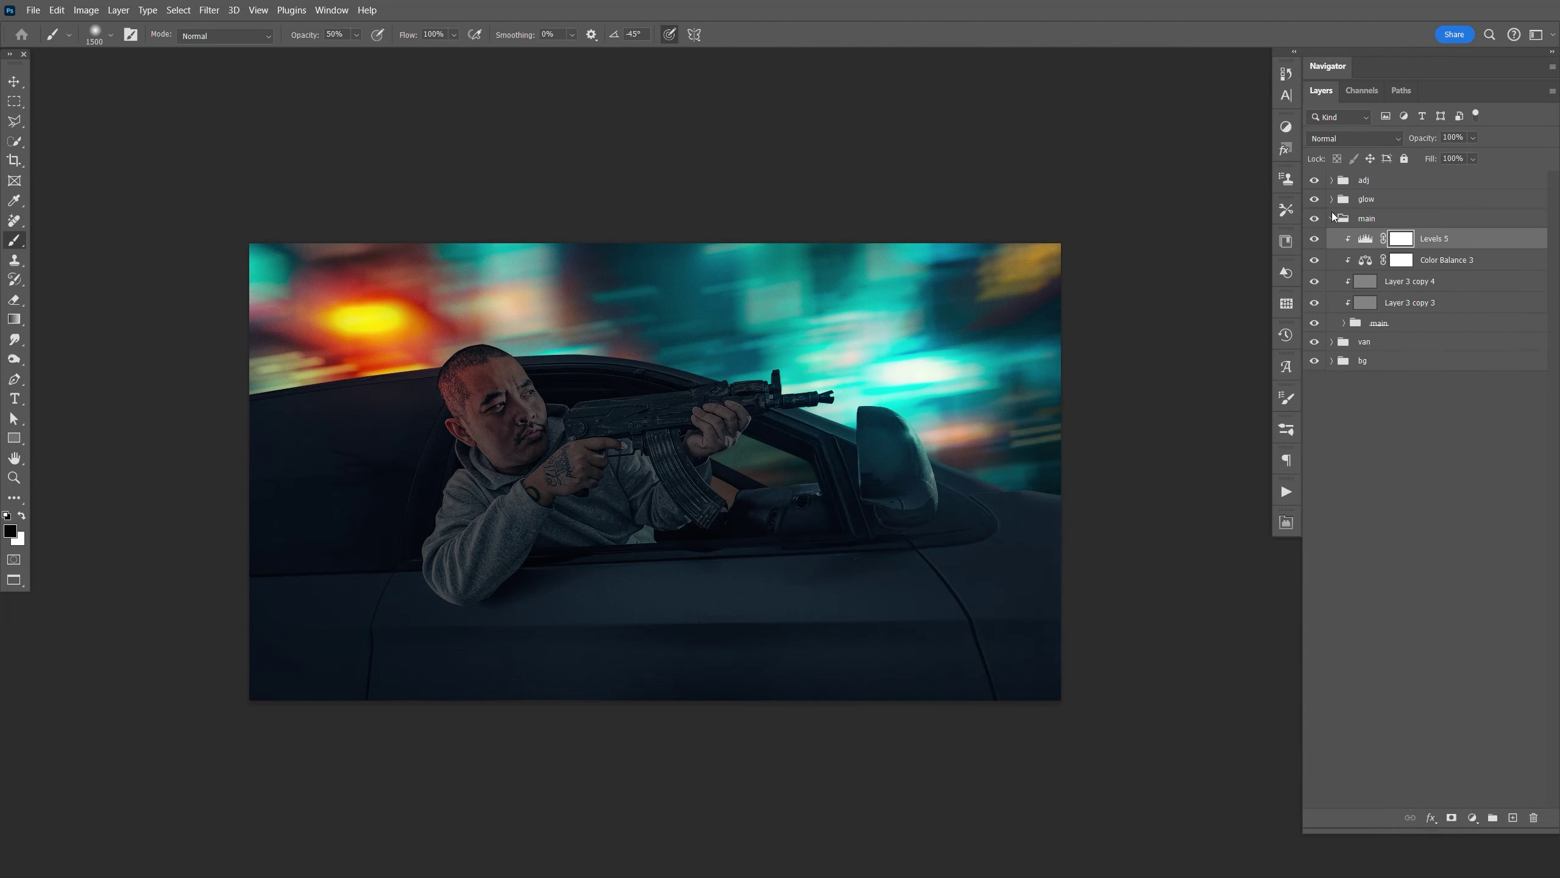
# Step: Add a mask to Layer 7 and paint black at 50% opacity with a smaller soft brush around the front of the man's face
pyautogui.click(1332, 199)
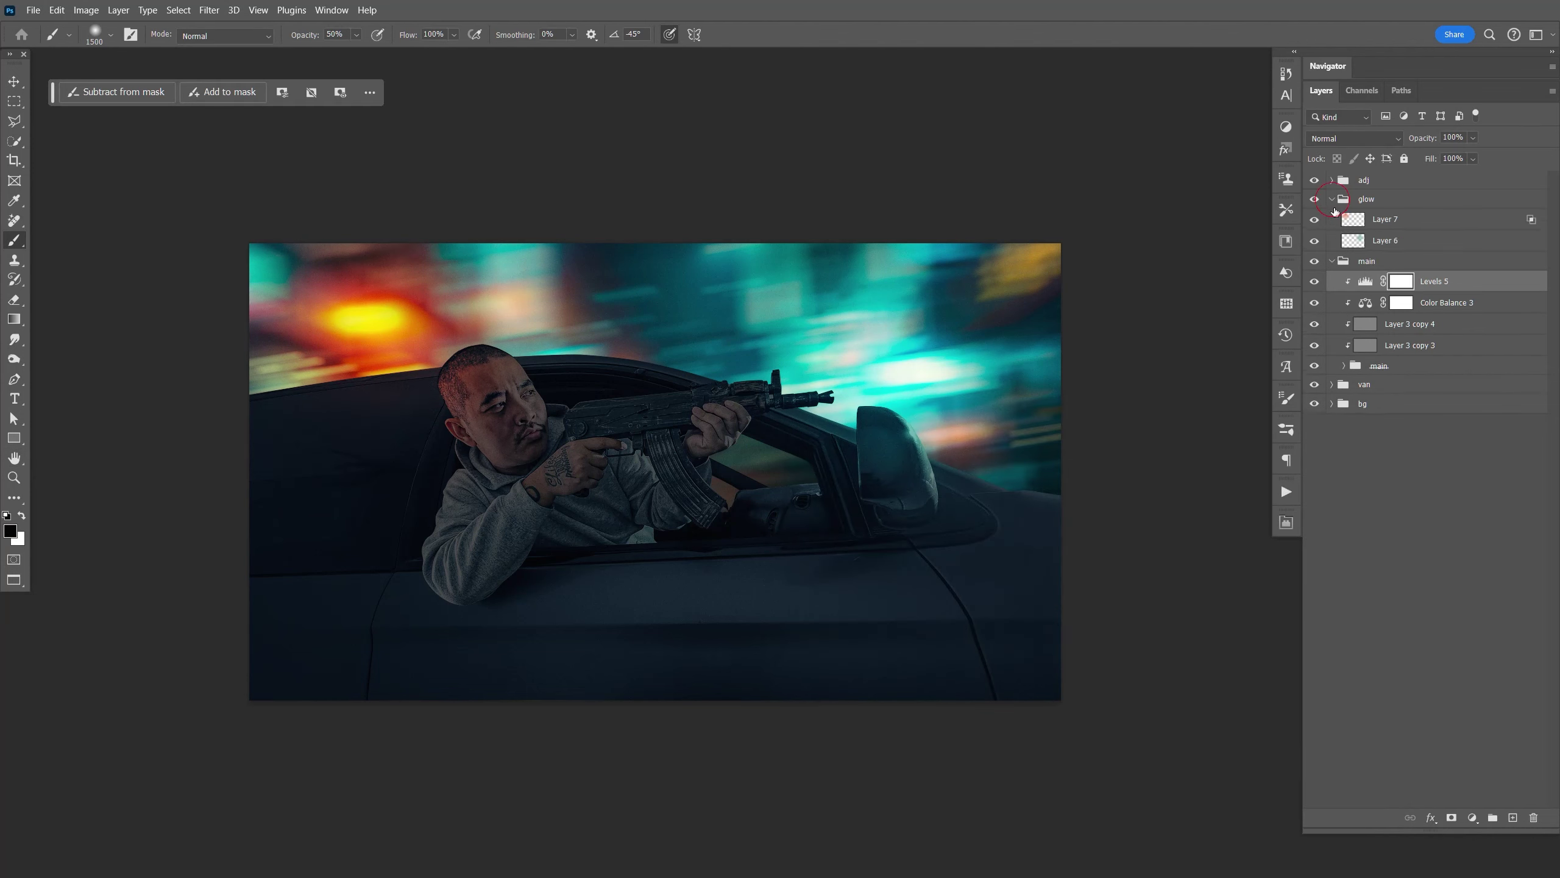
pyautogui.click(1356, 221)
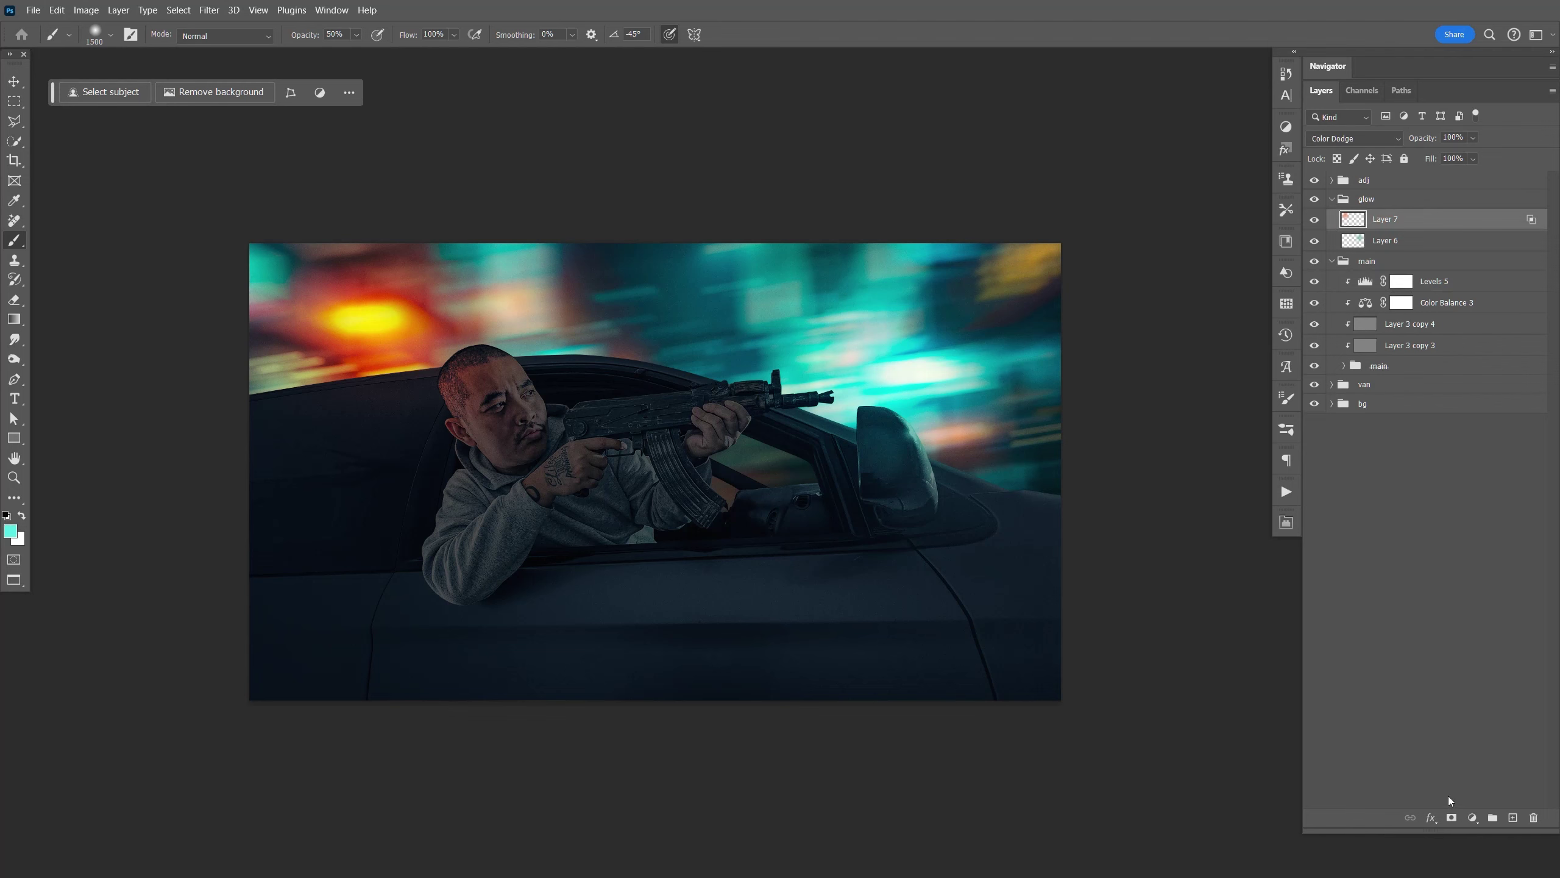
pyautogui.click(1451, 817)
pyautogui.press('b')
pyautogui.press('[')
pyautogui.press('[')
pyautogui.press('[')
pyautogui.press('[')
pyautogui.press('[')
pyautogui.press('[')
pyautogui.press('[')
pyautogui.press('[')
pyautogui.press('[')
pyautogui.press('[')
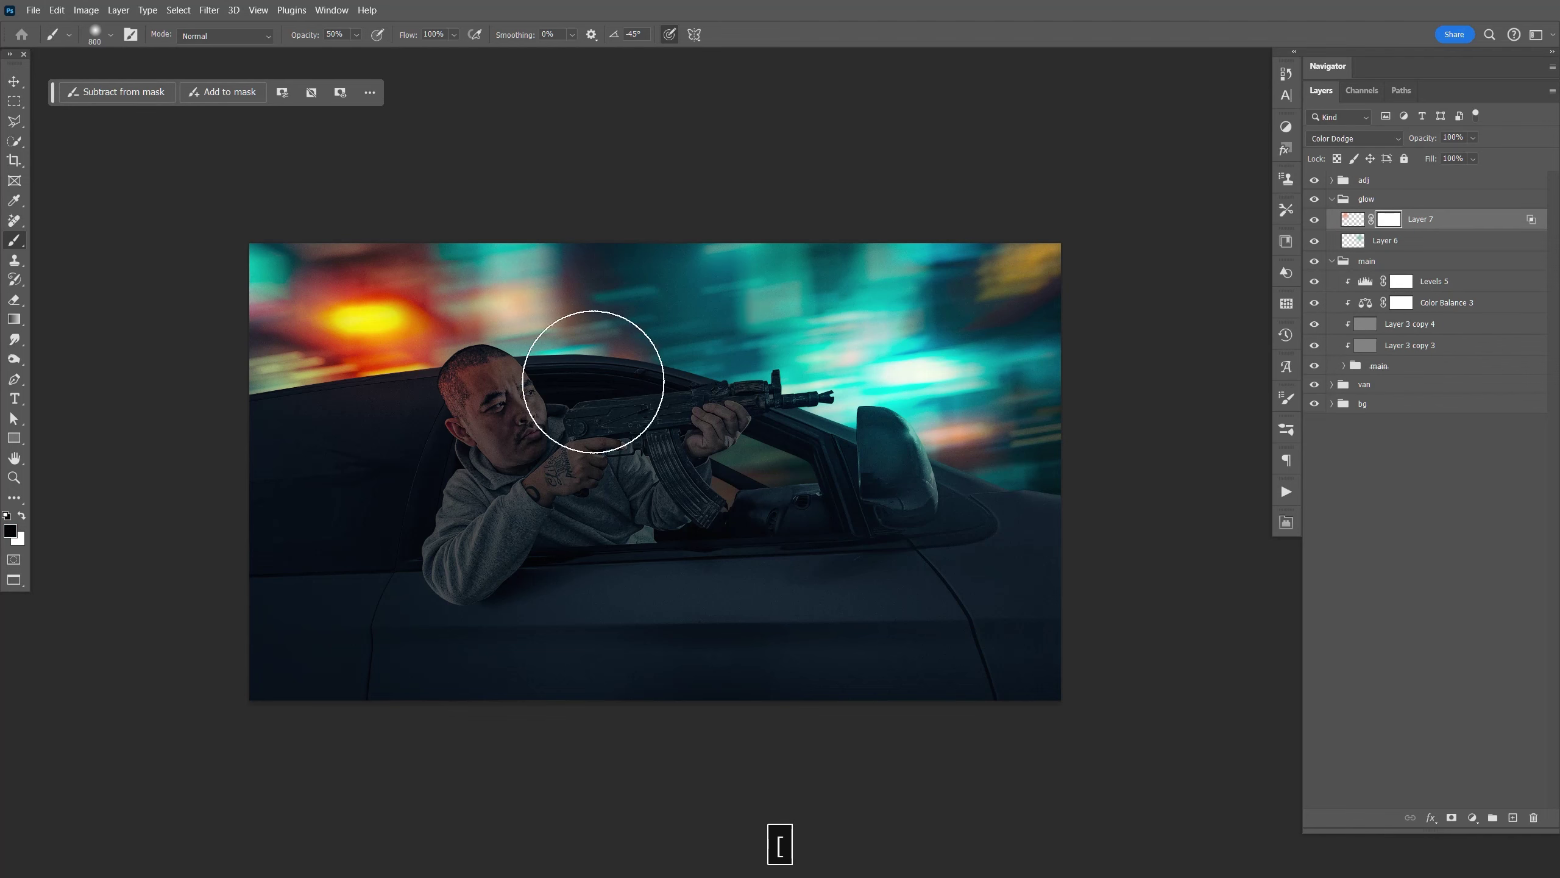
pyautogui.click(578, 398)
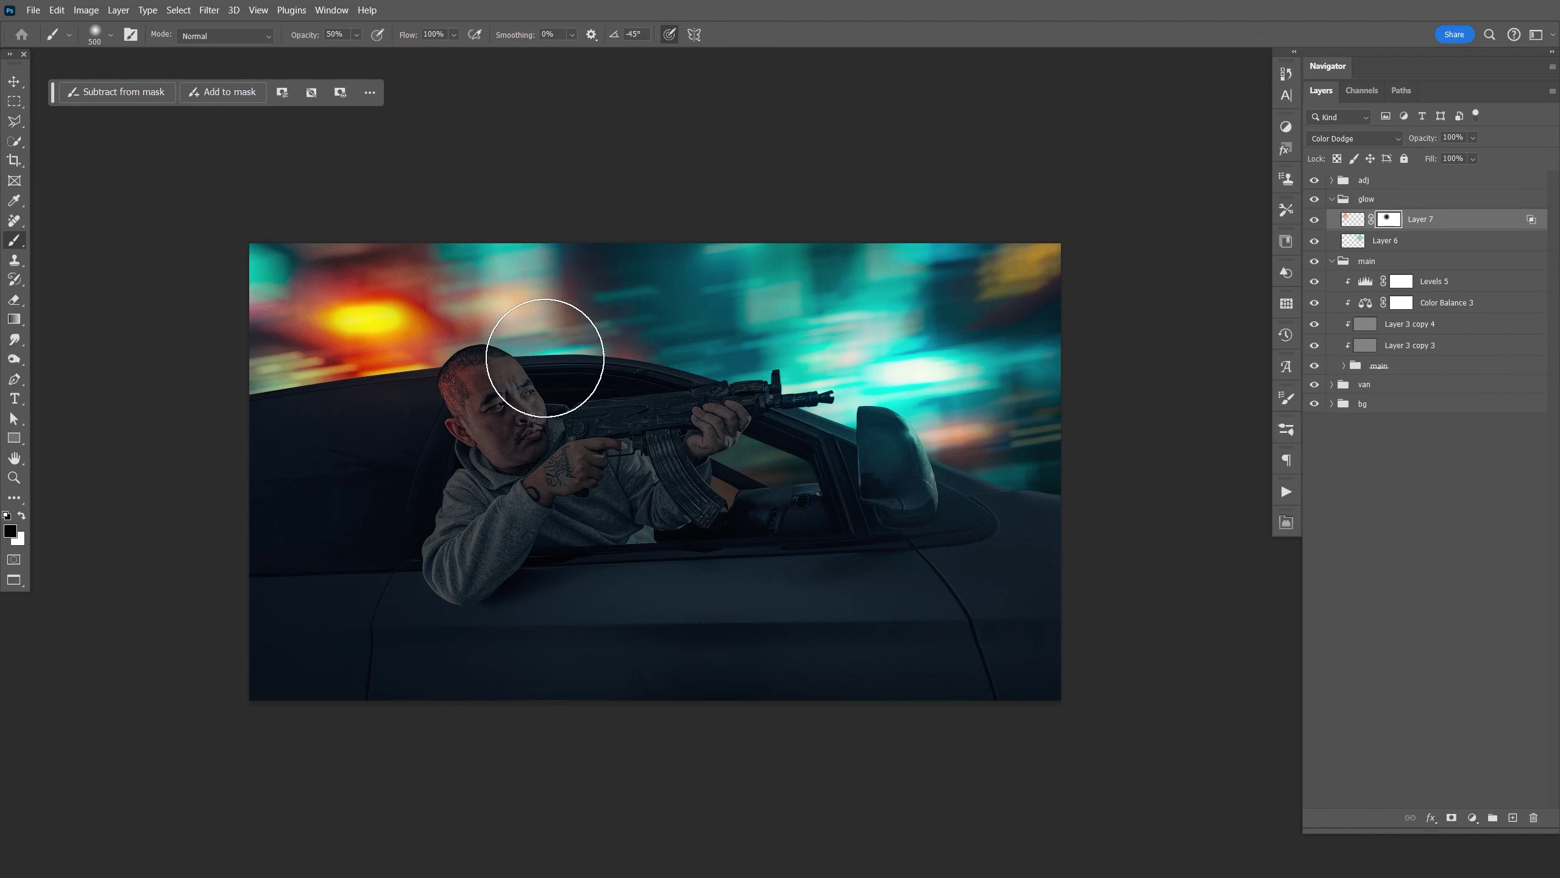
pyautogui.click(1334, 202)
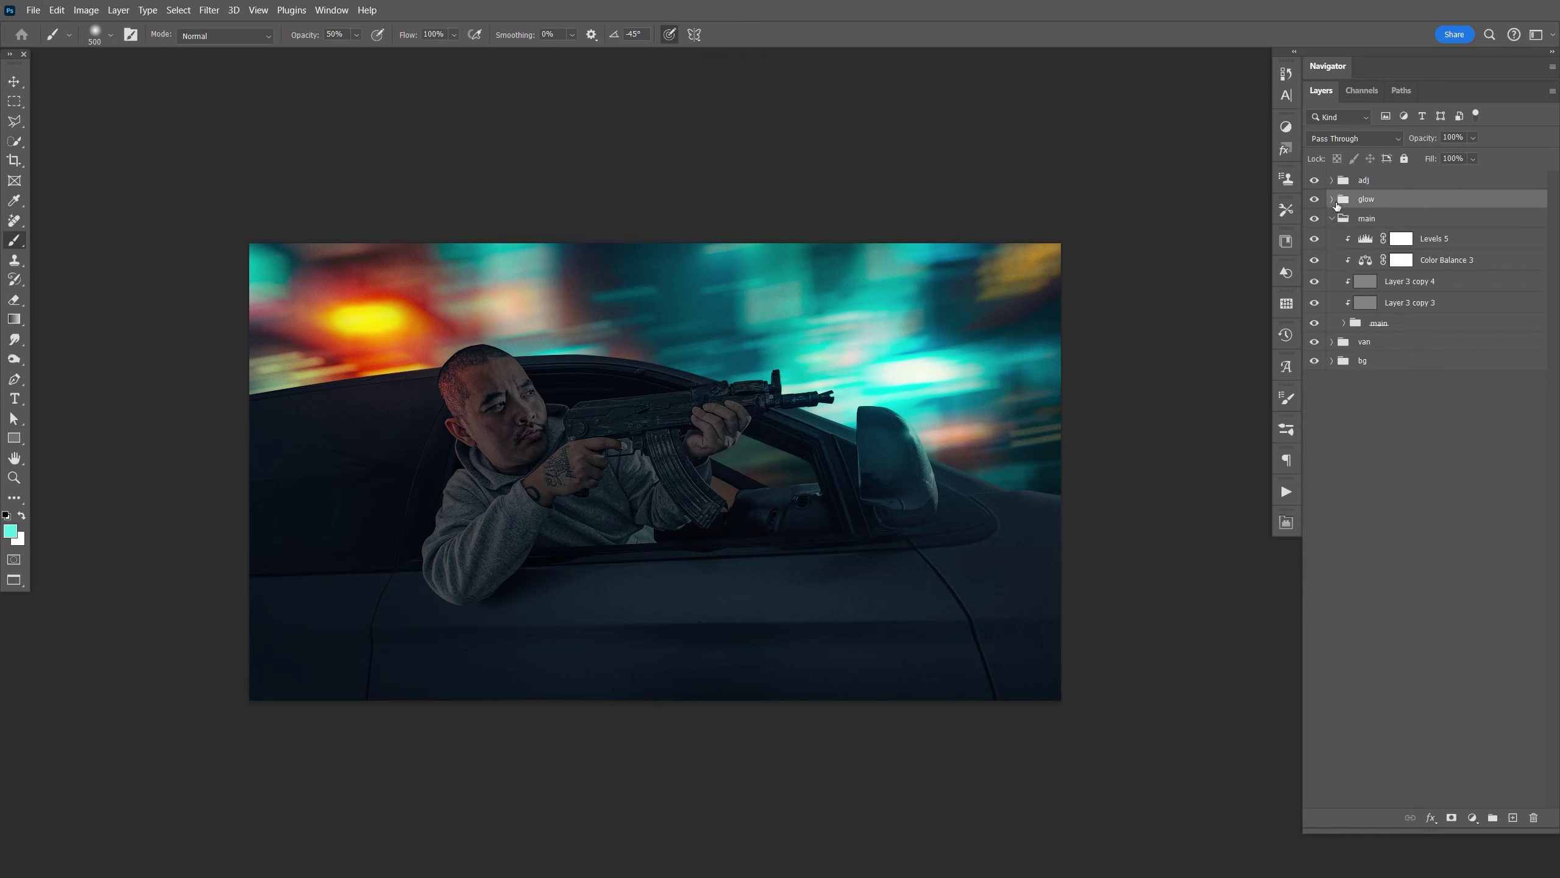
# Step: Add a new layer clipped above Levels 5 in main and fill it with teal 54dcde sampled from the background
pyautogui.click(1420, 240)
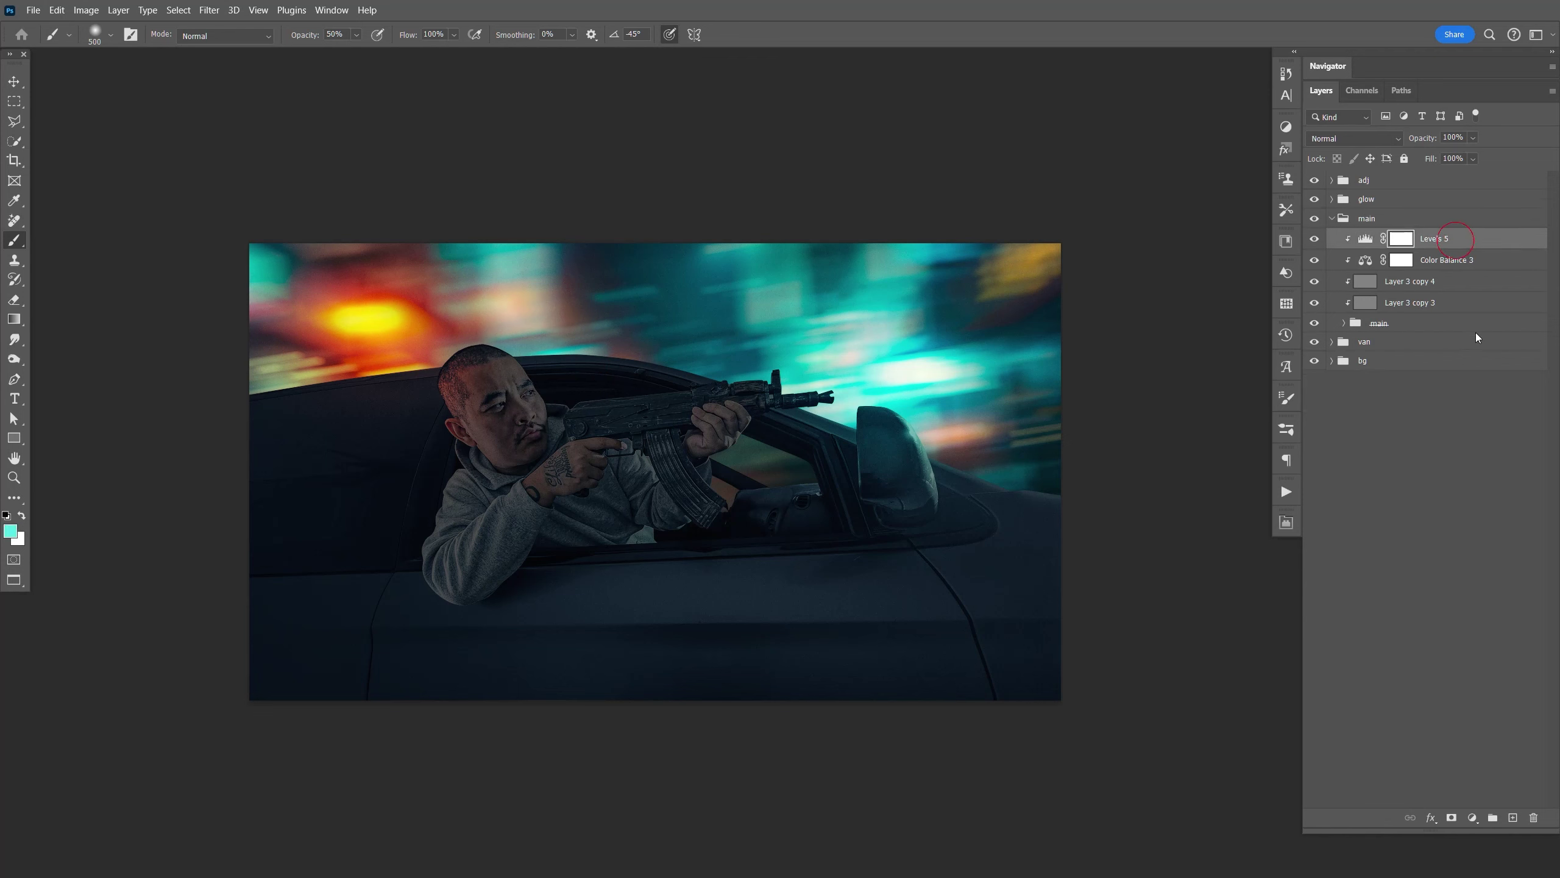
pyautogui.click(1513, 818)
pyautogui.hotkey('ctrl', 'alt', 'g')
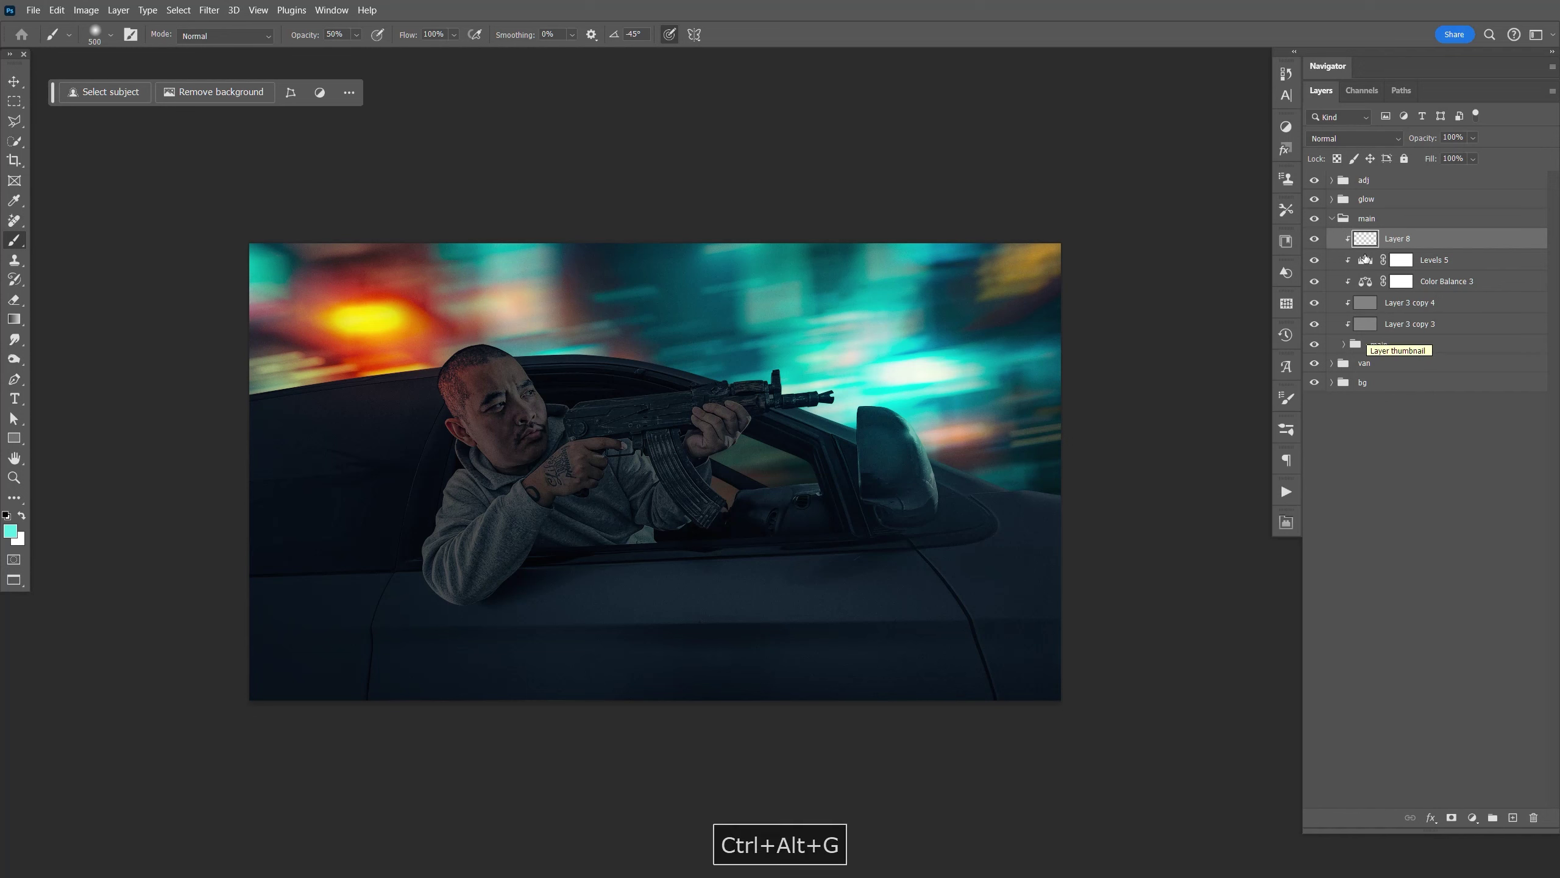
pyautogui.click(10, 530)
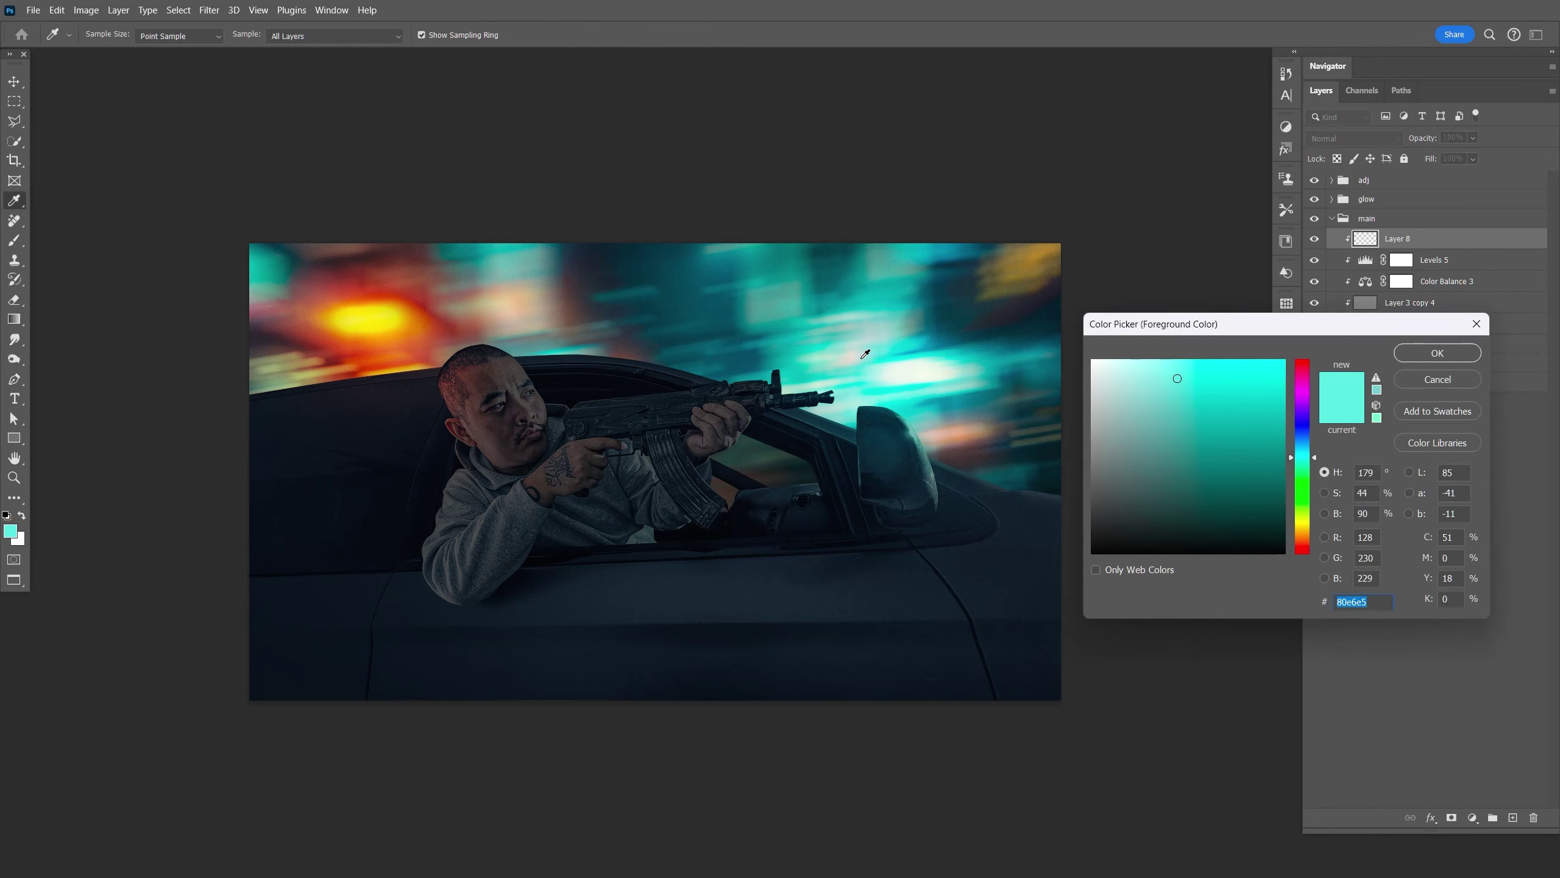
pyautogui.click(810, 366)
pyautogui.click(822, 356)
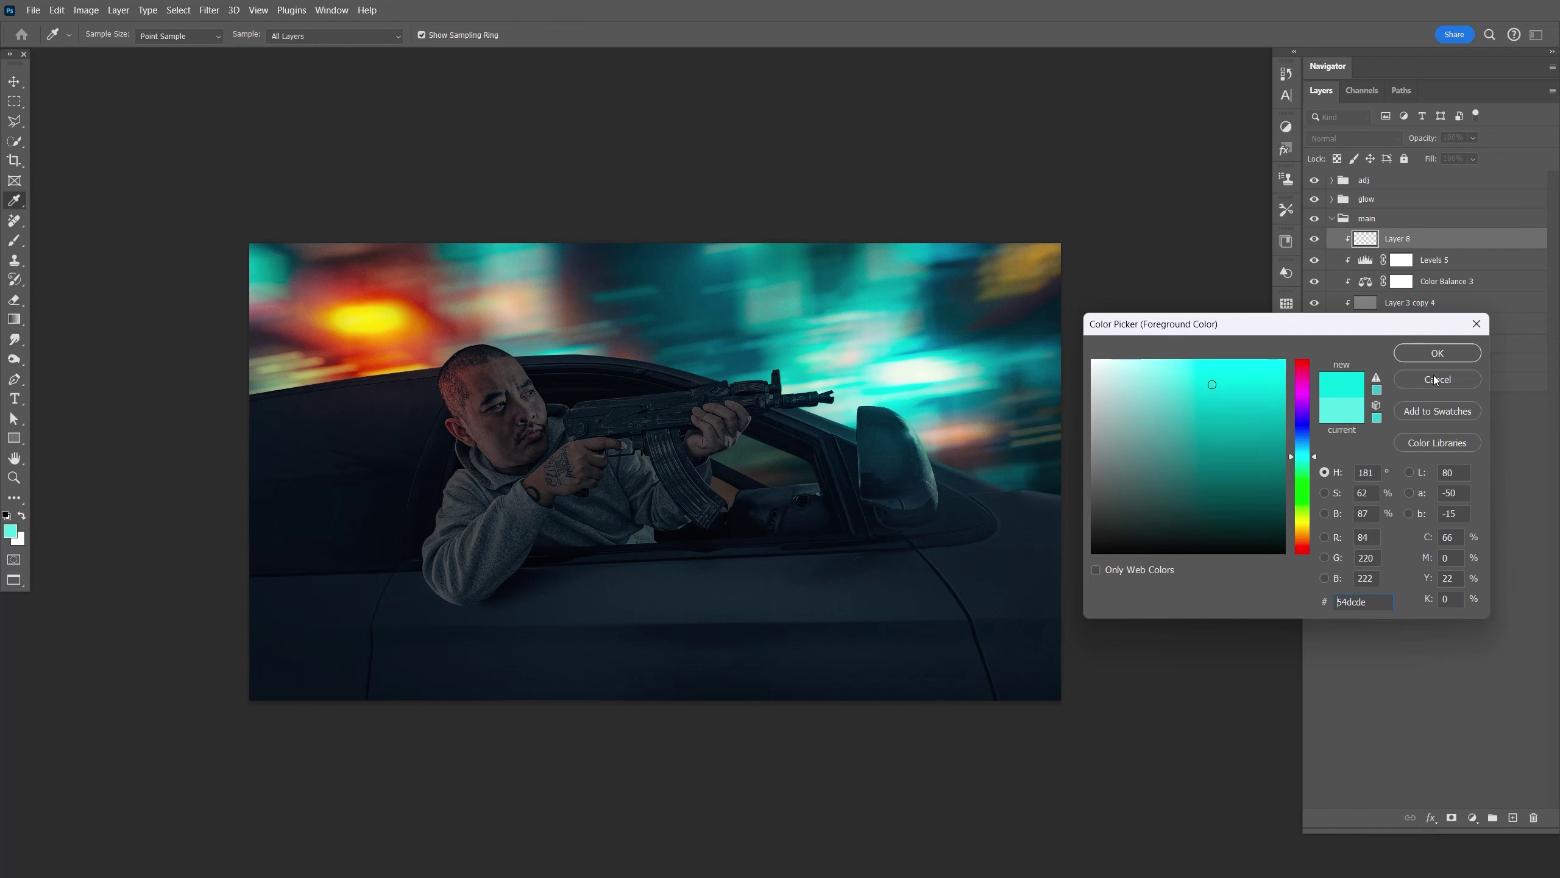
pyautogui.click(1435, 354)
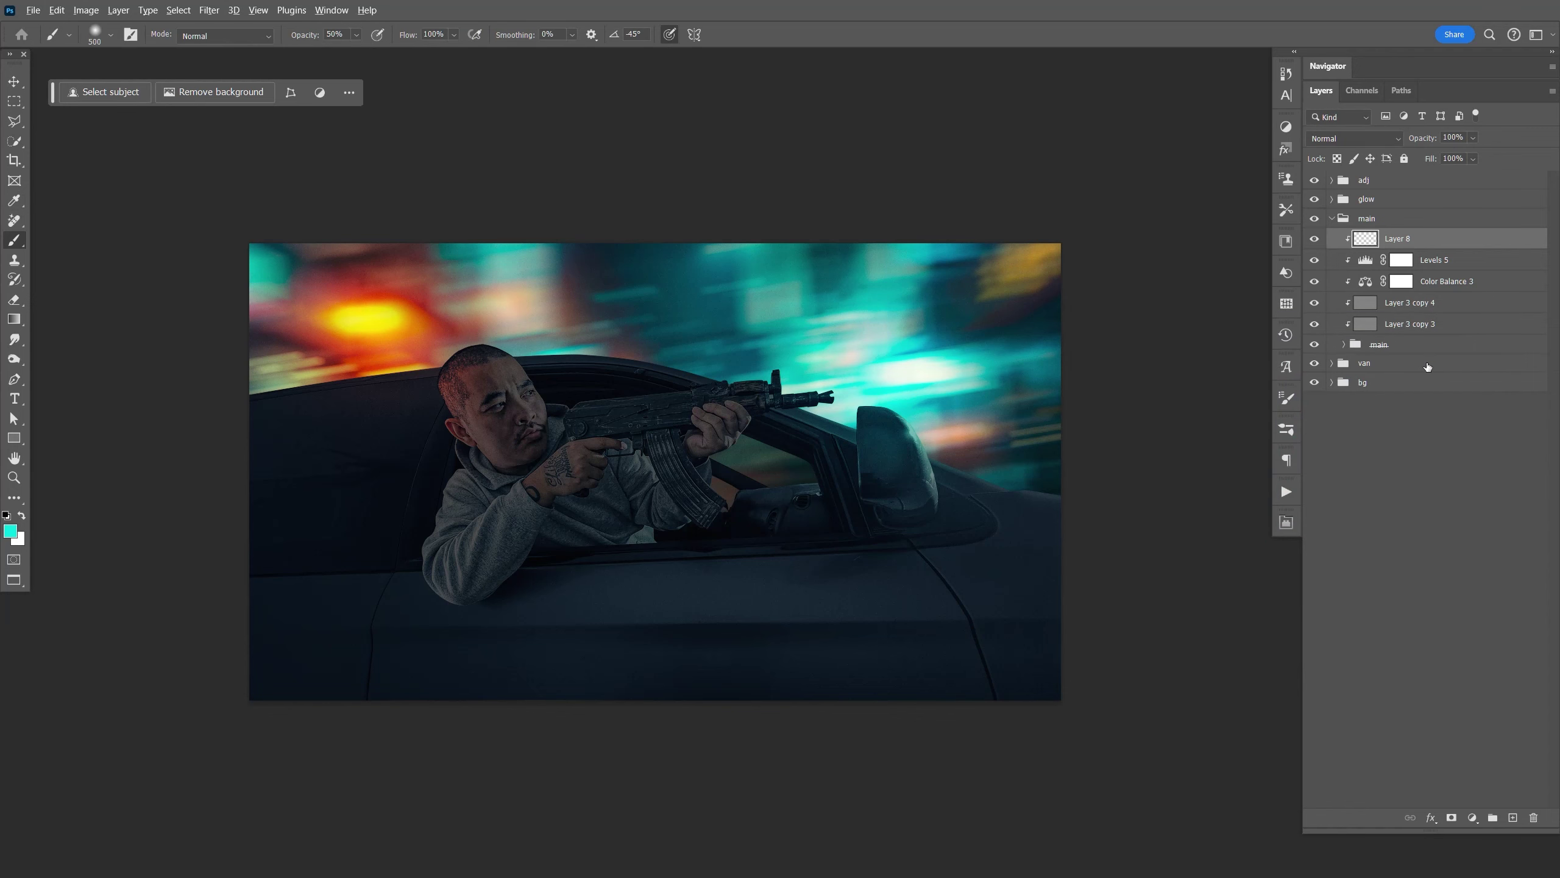
pyautogui.hotkey('alt', 'BackSpace')
# Step: Set Layer 8 to Color Dodge and split the underlying layer's black Blend If slider to 0 / 136
pyautogui.click(1354, 139)
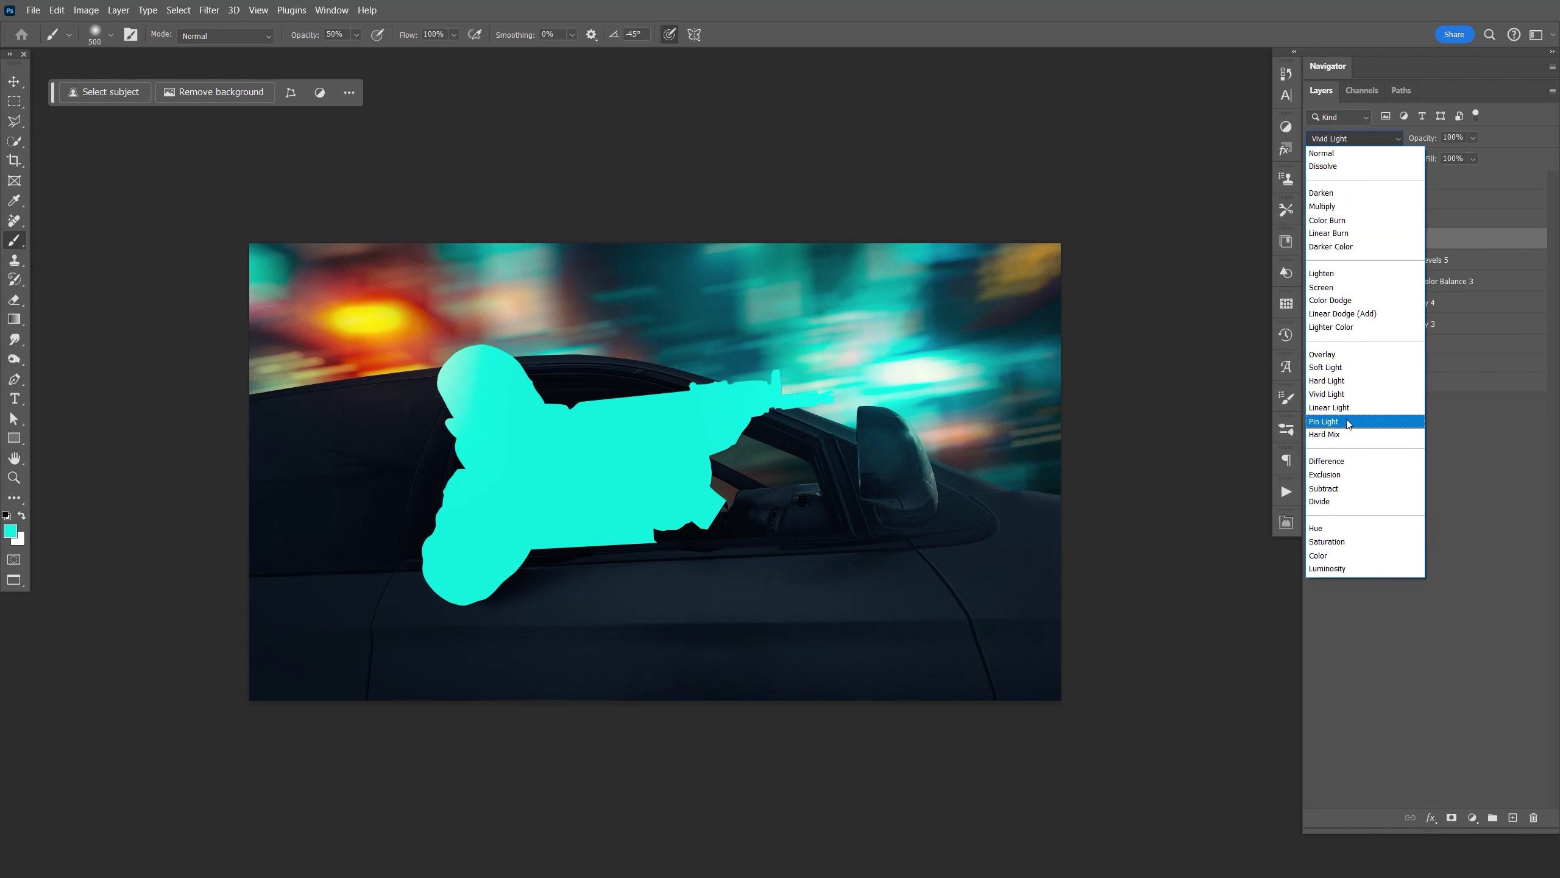
pyautogui.click(1350, 307)
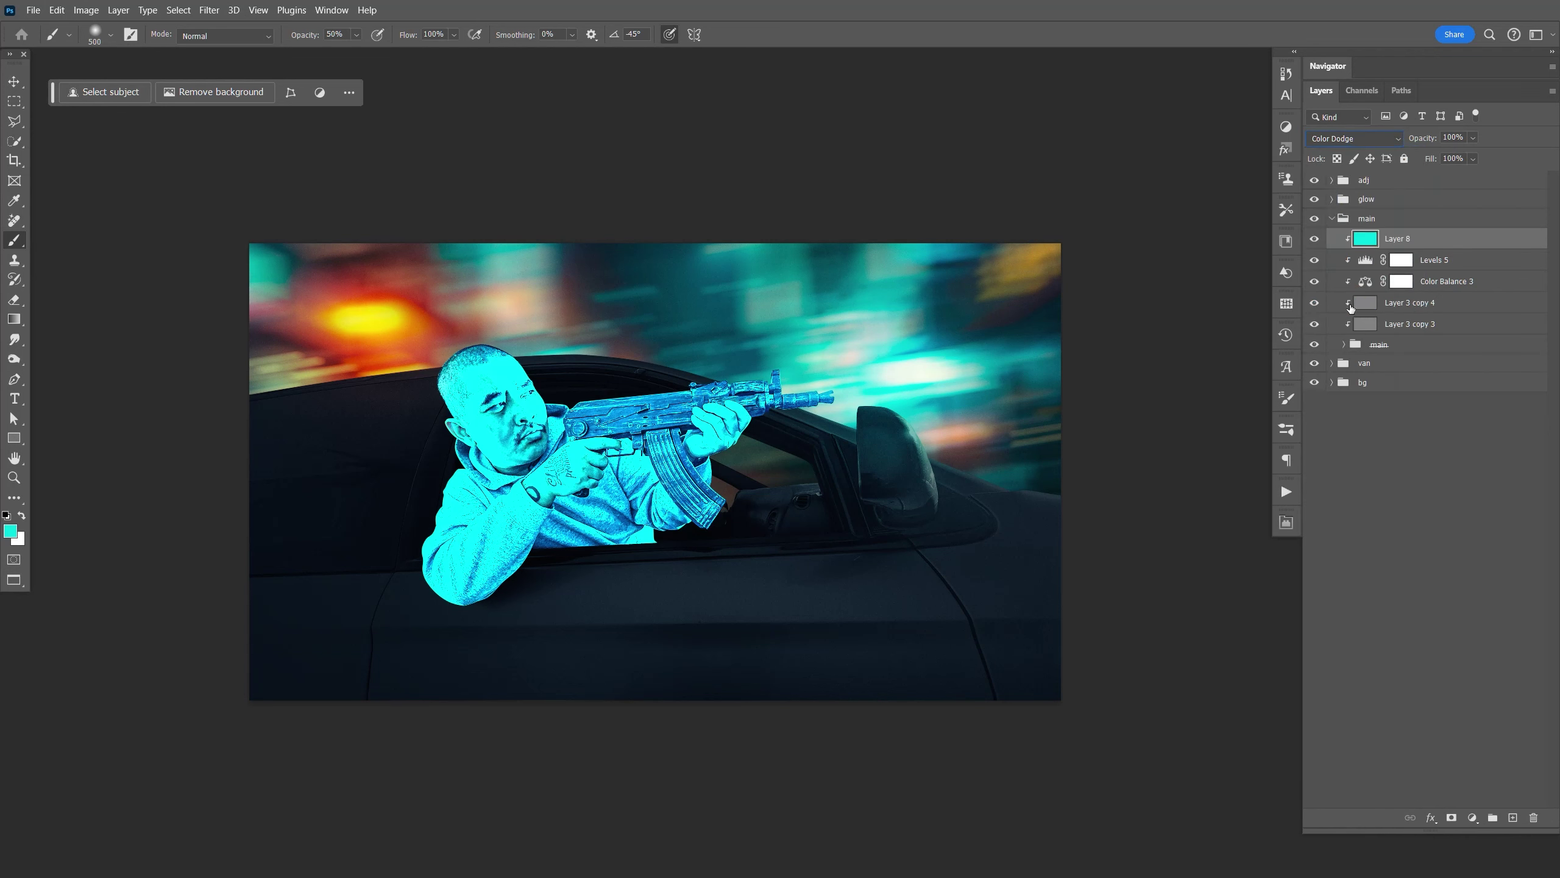
pyautogui.doubleClick(1476, 253)
pyautogui.moveTo(1008, 741); pyautogui.dragTo(1099, 744)
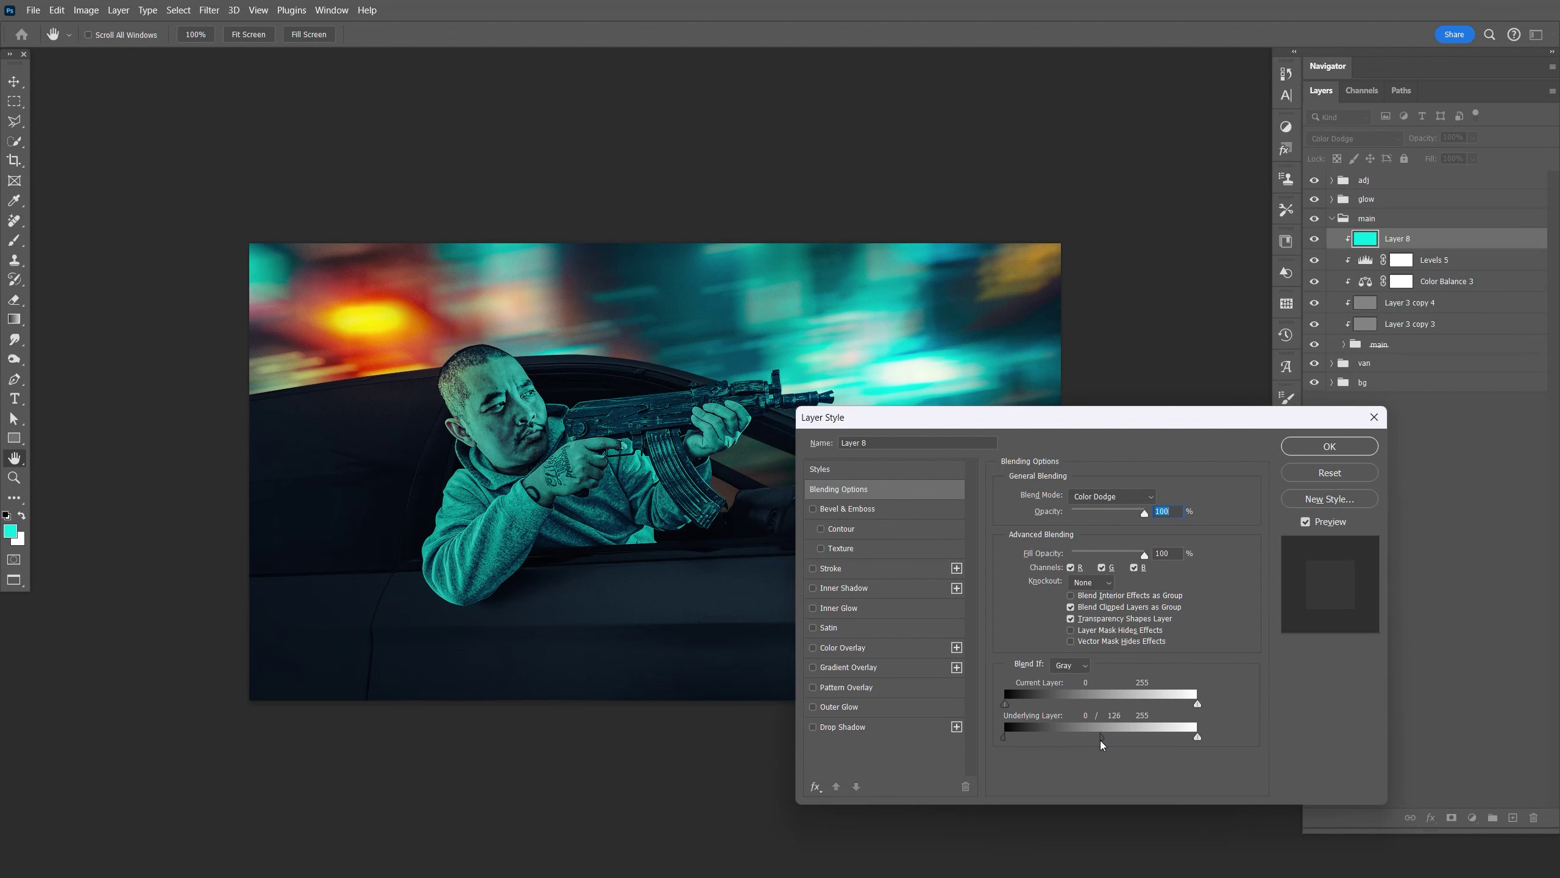
pyautogui.click(1329, 446)
# Step: Add a mask to Layer 8, invert it to black, and make white the brush colour
pyautogui.click(1452, 818)
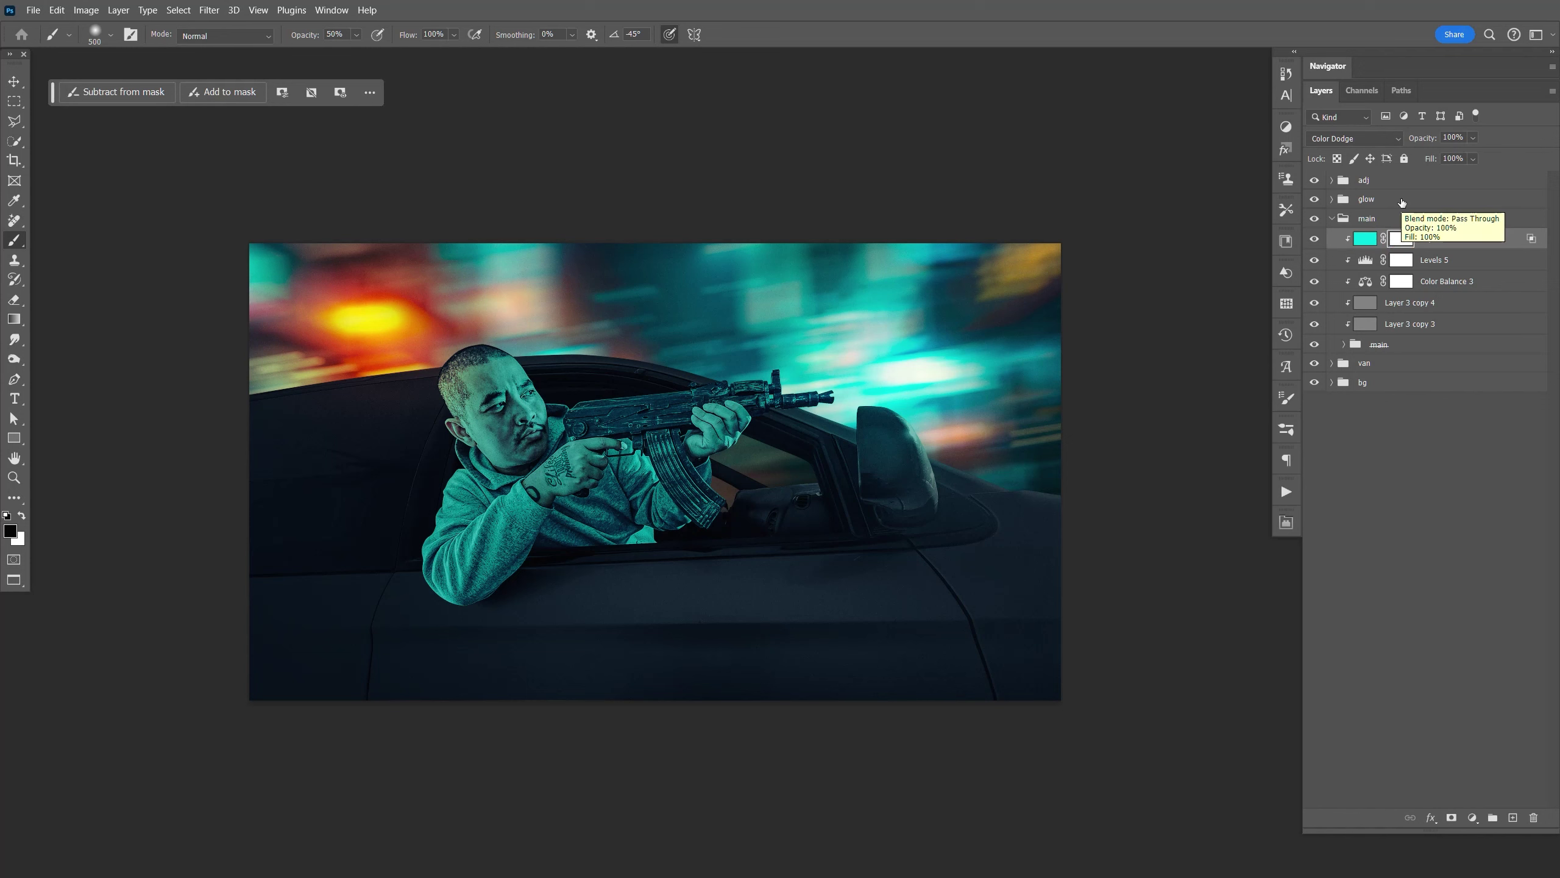
pyautogui.hotkey('ctrl', 'i')
pyautogui.press('b')
pyautogui.press('x')
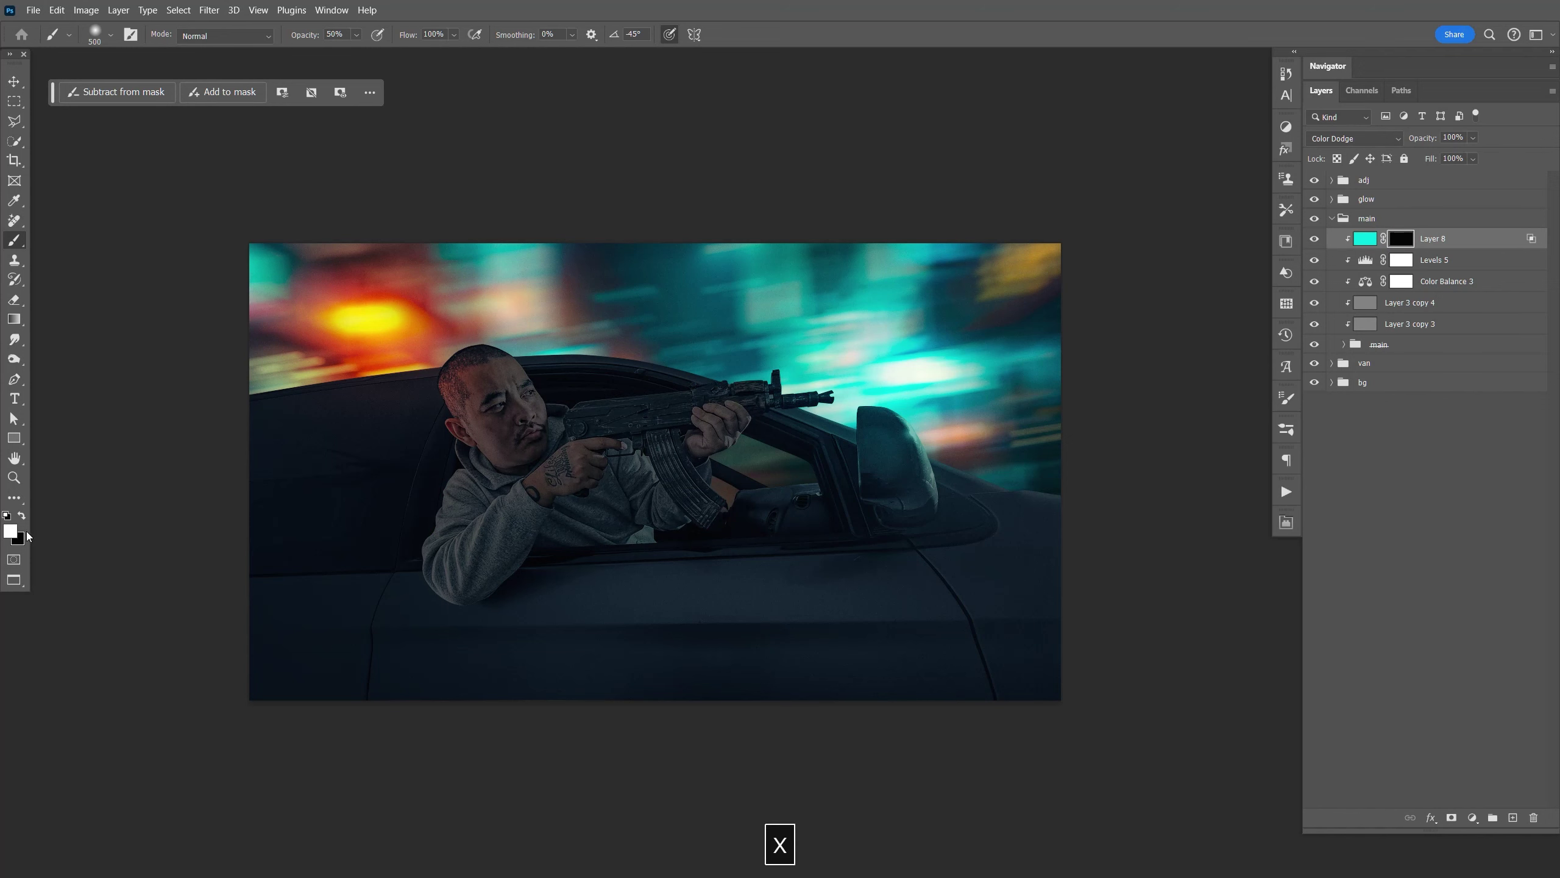
# Step: Reveal teal light on the man's face and gun by painting Layer 8's mask with a large soft white brush at 30% opacity
pyautogui.press(']')
pyautogui.press(']')
pyautogui.press(']')
pyautogui.press(']')
pyautogui.press(']')
pyautogui.press(']')
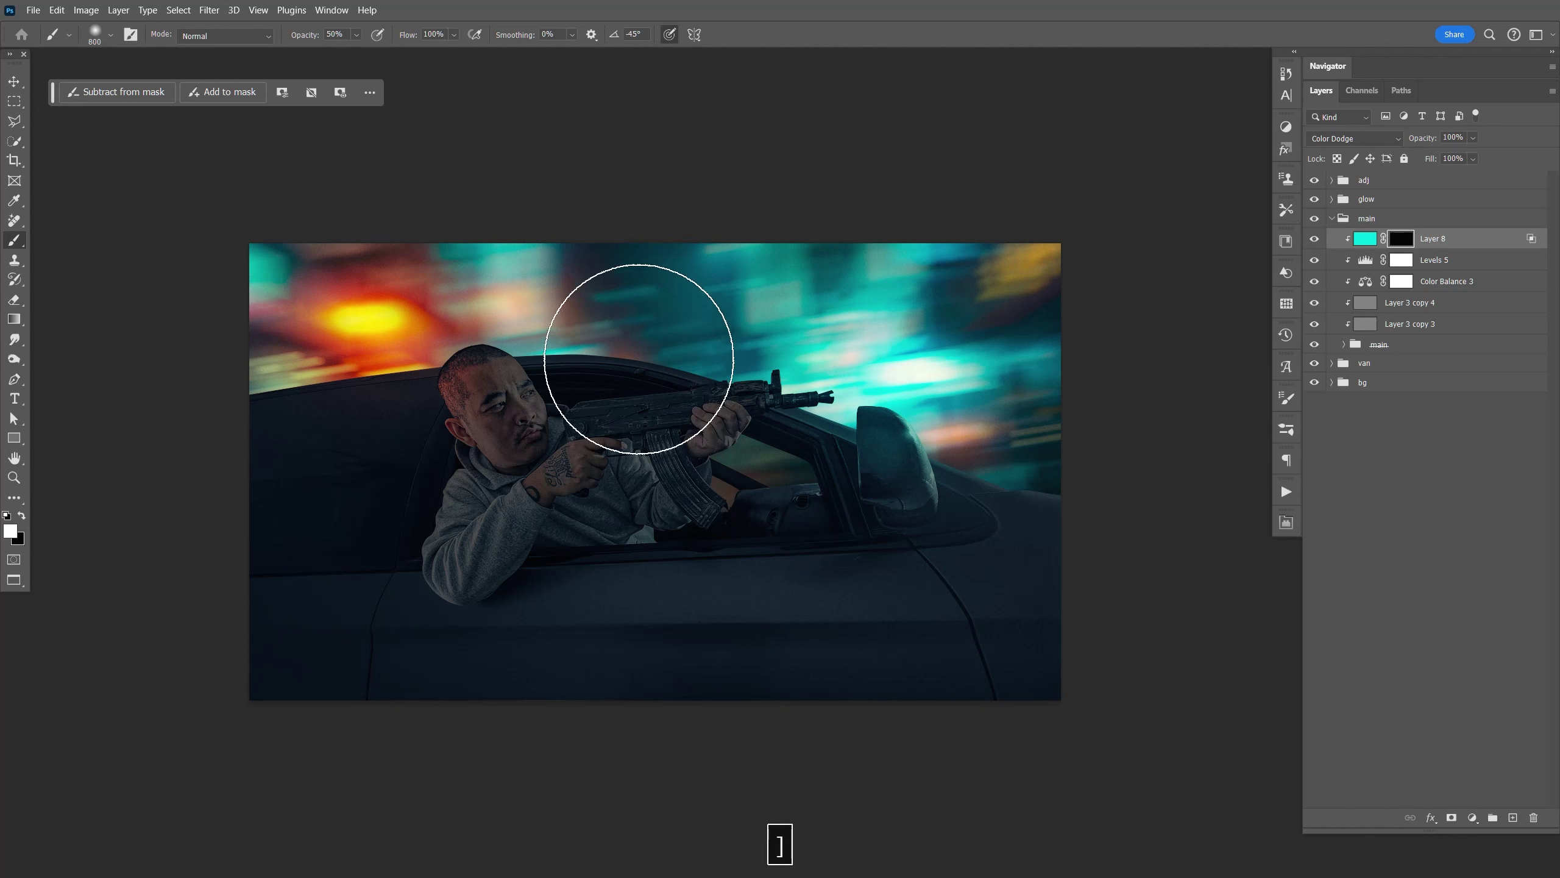
pyautogui.write('30')
pyautogui.press('Return')
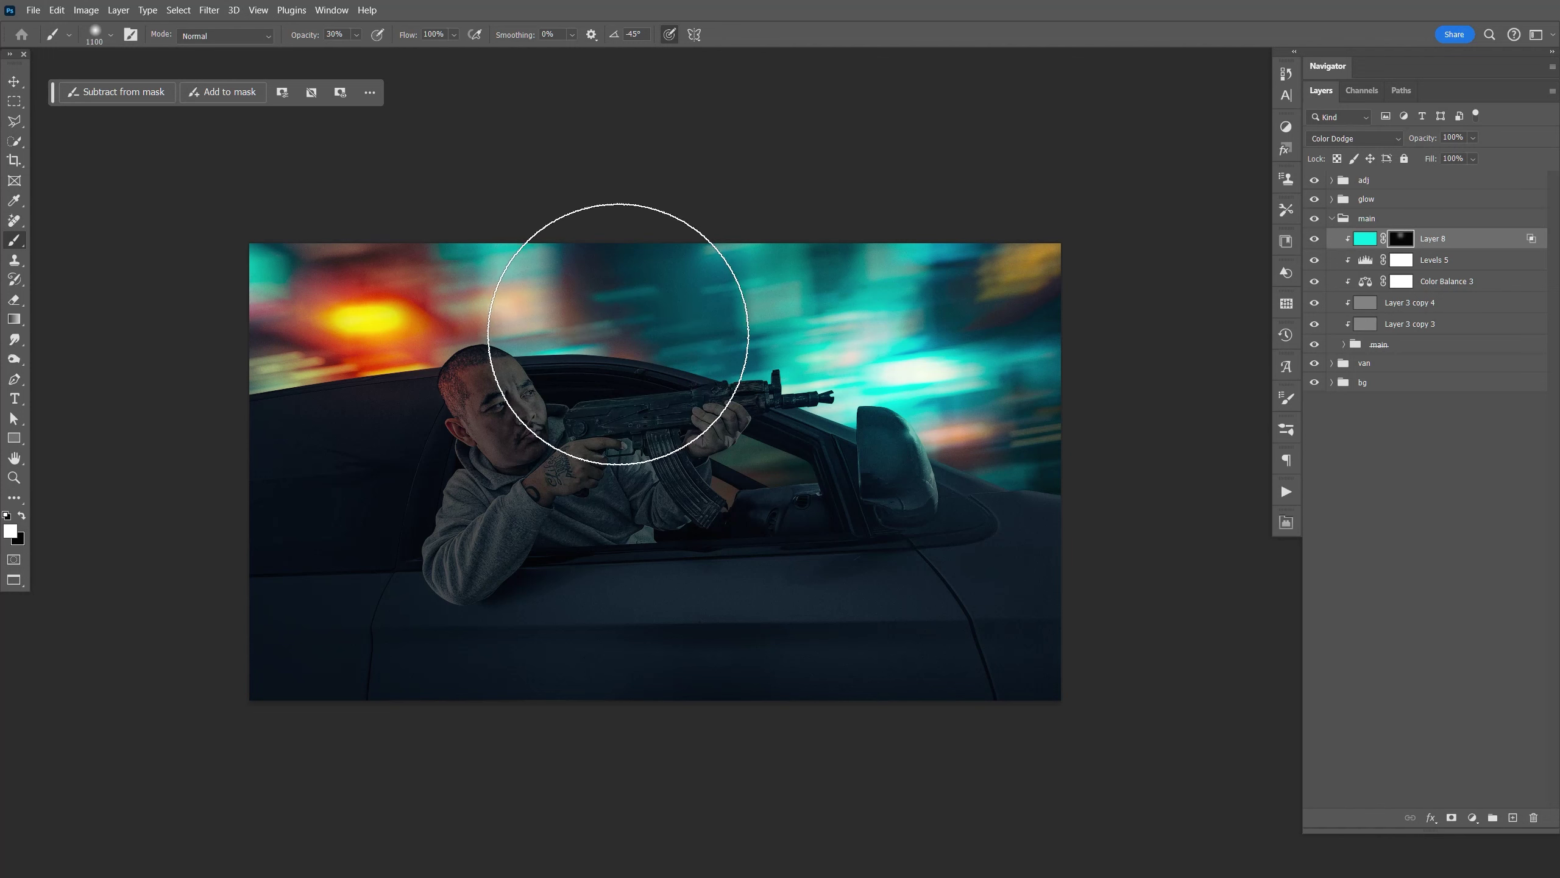
pyautogui.click(616, 335)
pyautogui.press('[')
pyautogui.press('[')
pyautogui.press('[')
pyautogui.press('[')
pyautogui.press('[')
pyautogui.press('[')
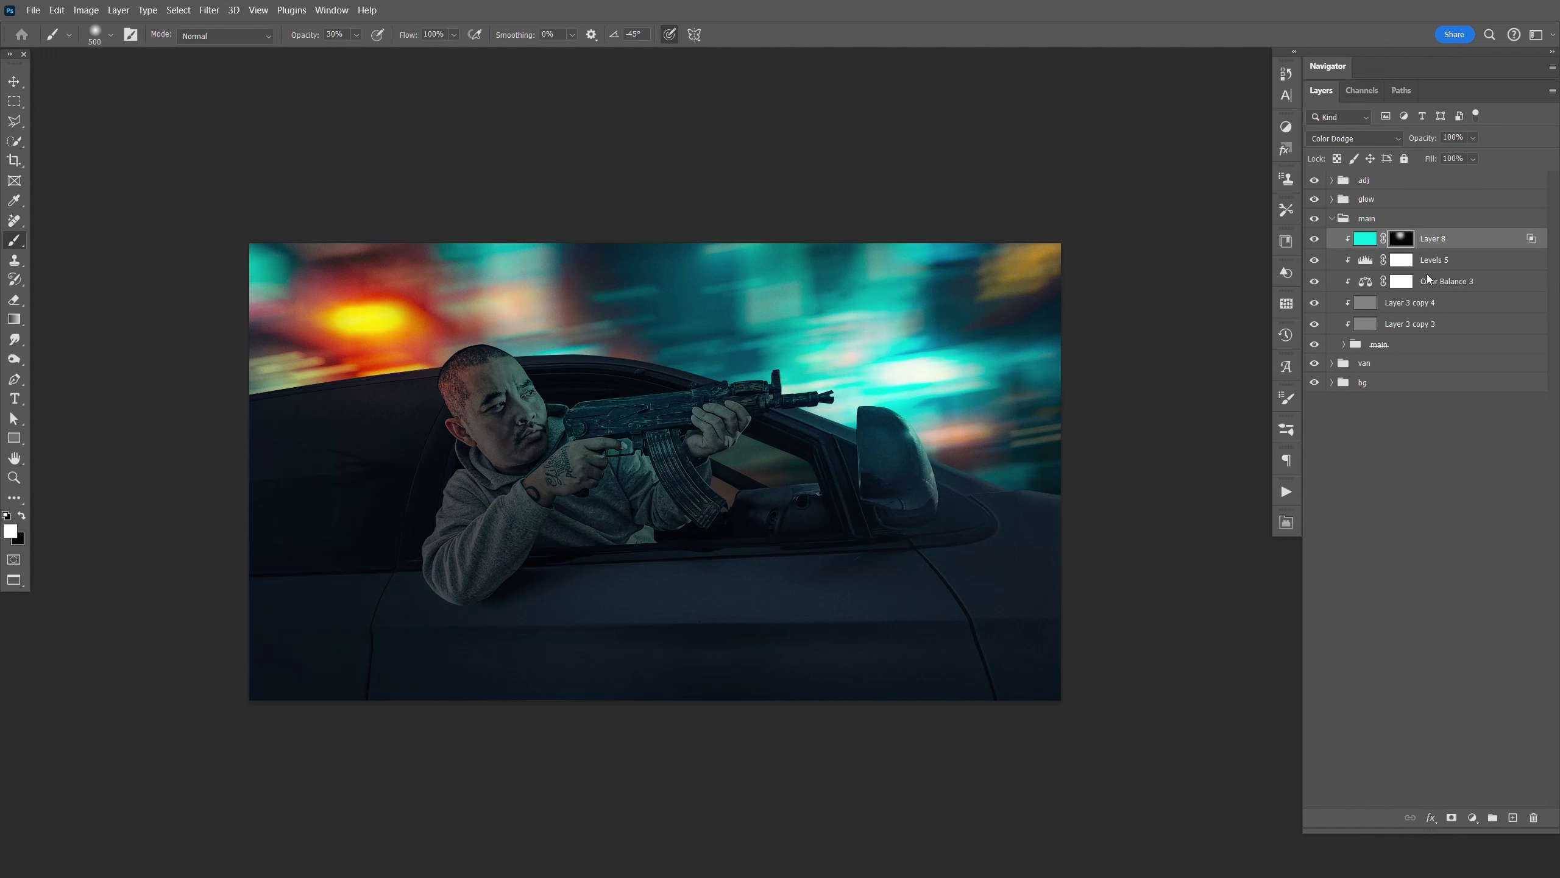
# Step: Add a new clipped layer directly above Levels 5 and fill it with orange sampled from the glow in the background
pyautogui.click(1471, 264)
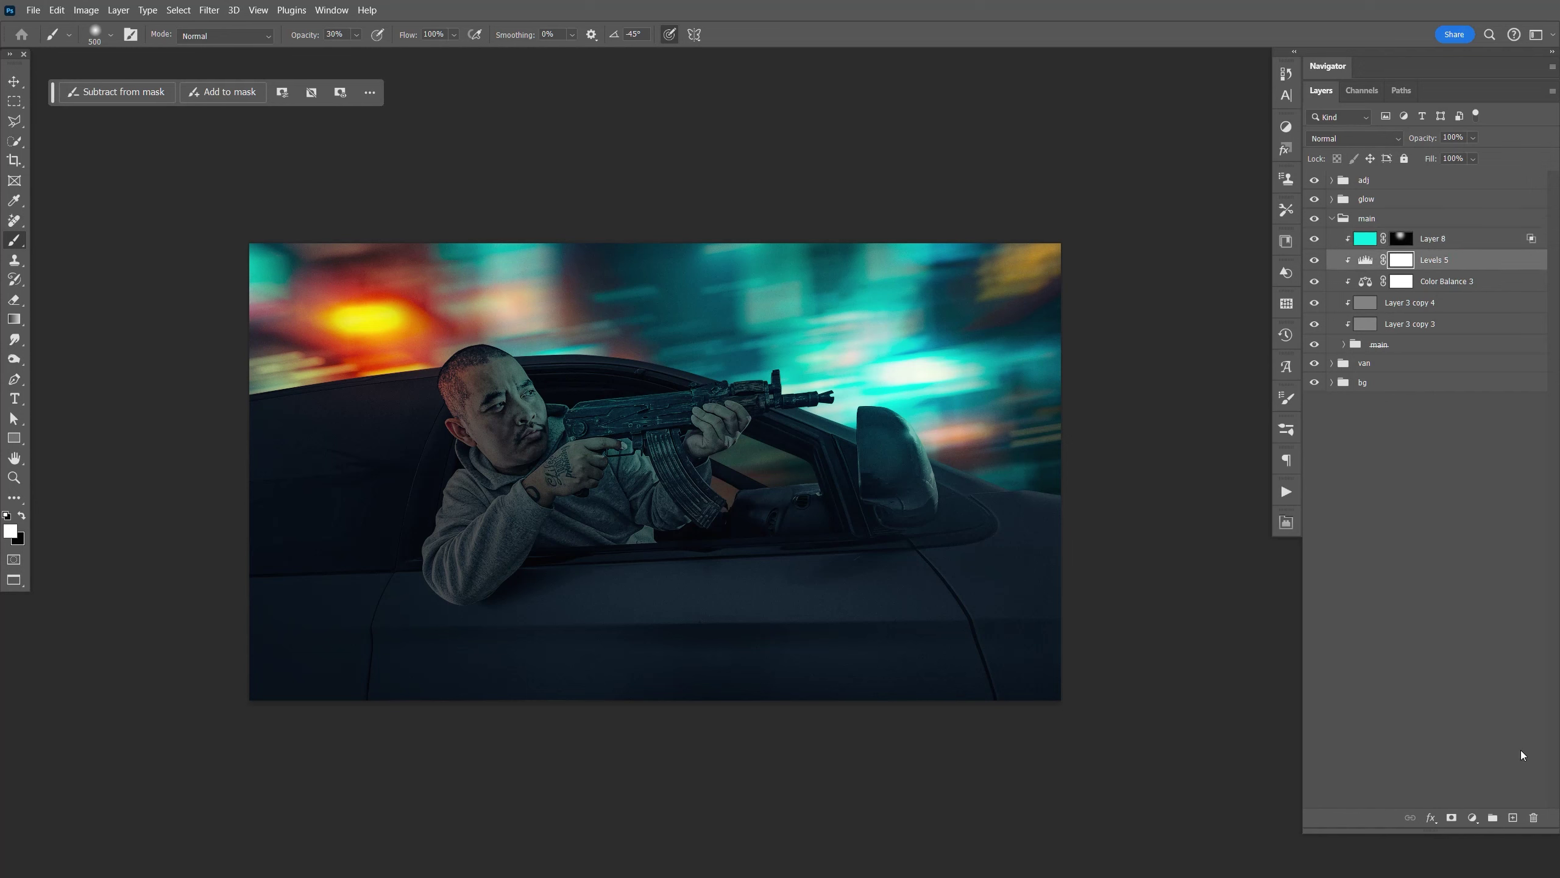
pyautogui.click(1514, 820)
pyautogui.click(11, 530)
pyautogui.click(354, 346)
pyautogui.click(337, 332)
pyautogui.click(1437, 353)
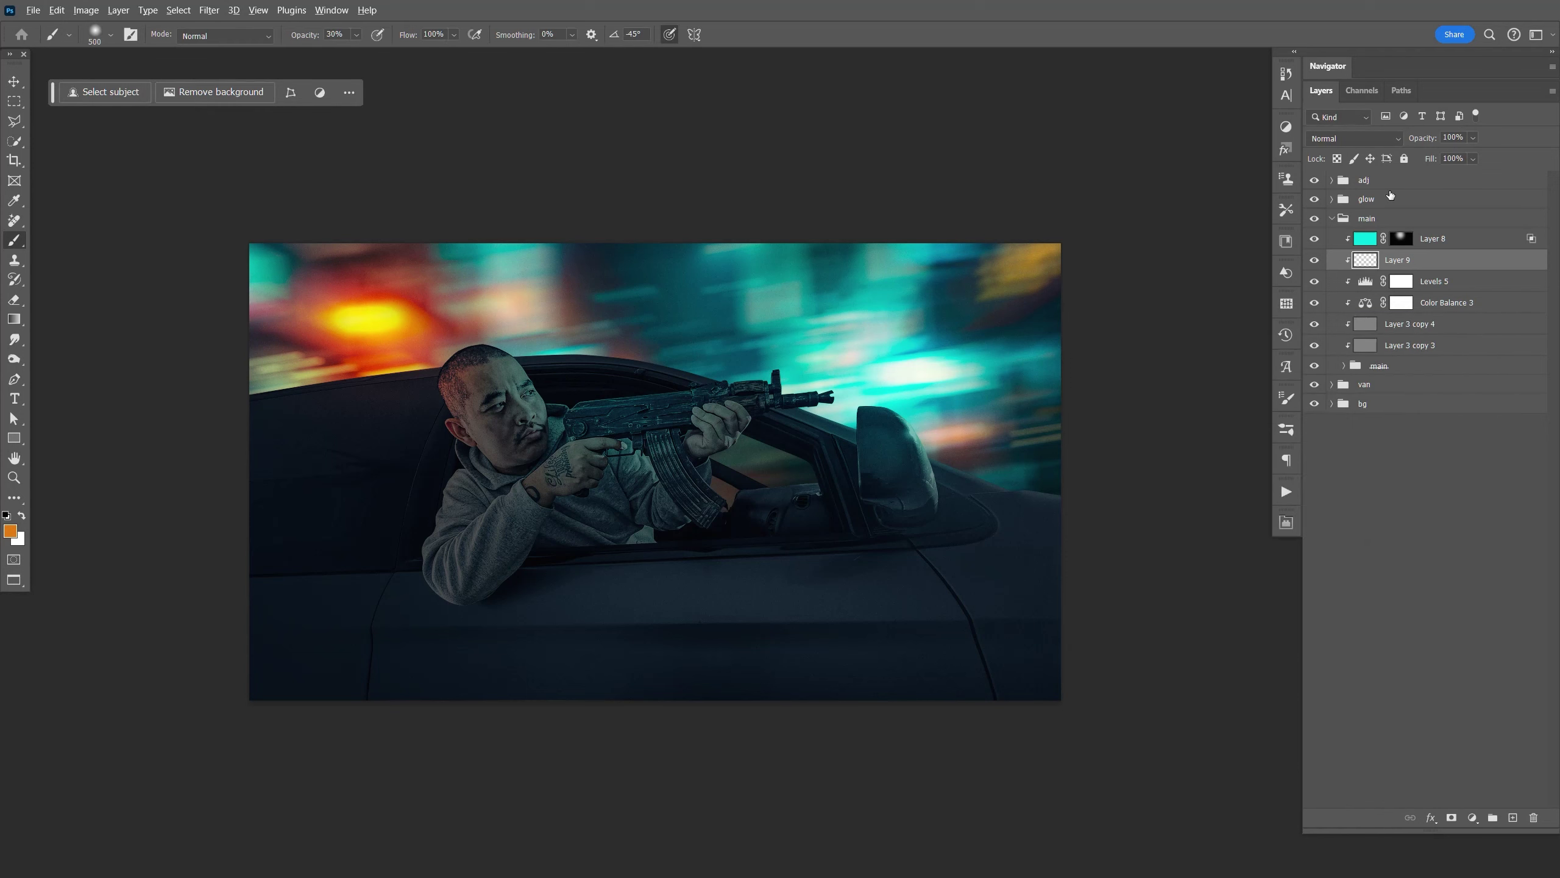
pyautogui.hotkey('alt', 'BackSpace')
# Step: Set Layer 9 to Color Dodge and split the underlying layer's black Blend If slider to 0 / 67
pyautogui.click(1354, 138)
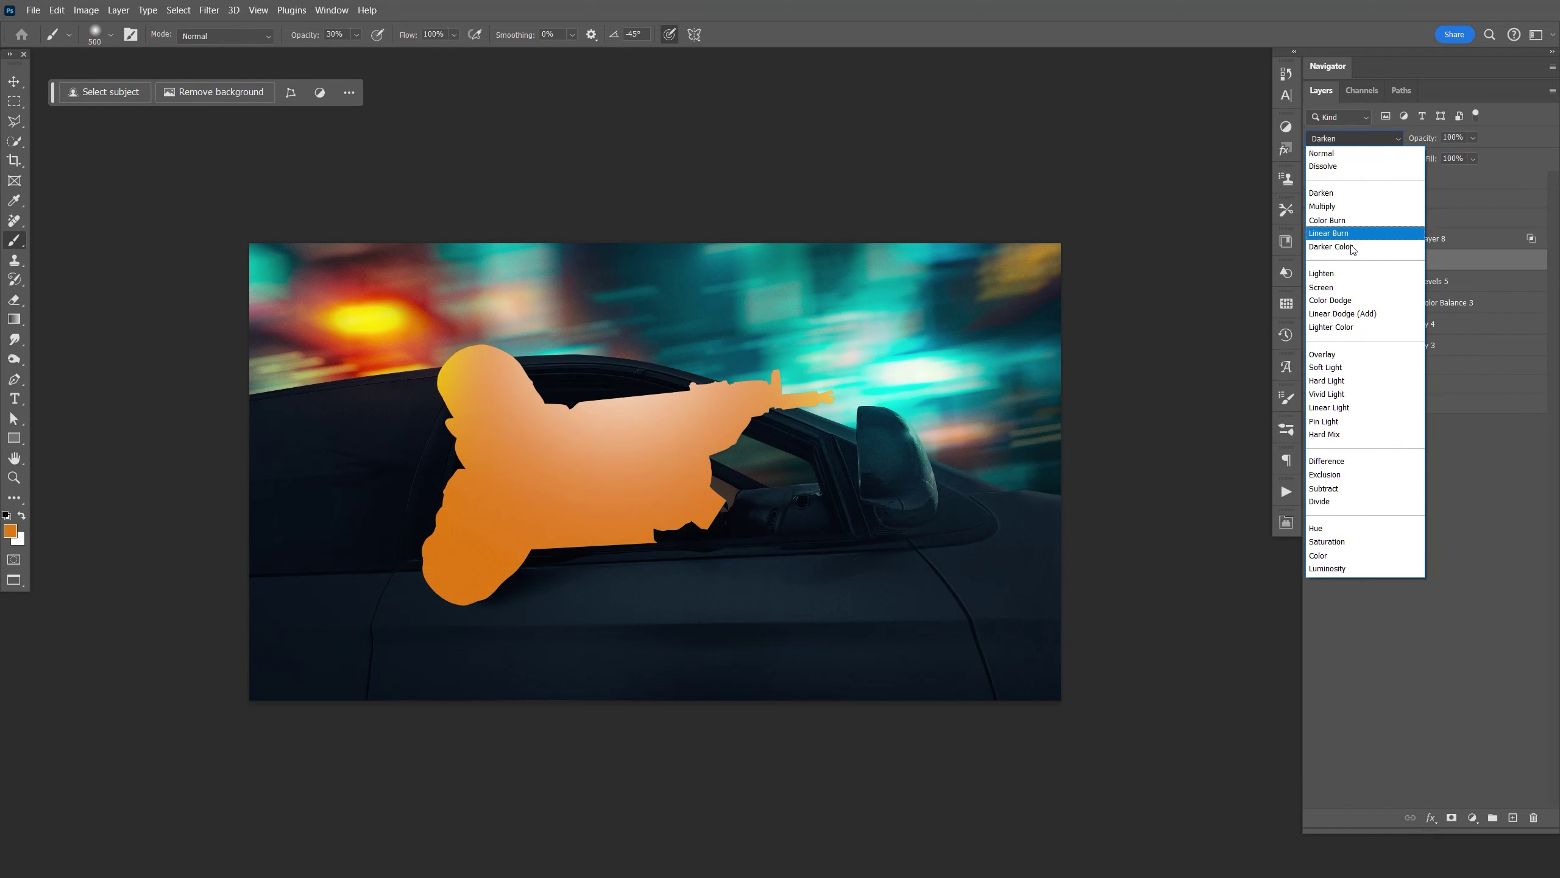
pyautogui.click(1351, 301)
pyautogui.doubleClick(1464, 271)
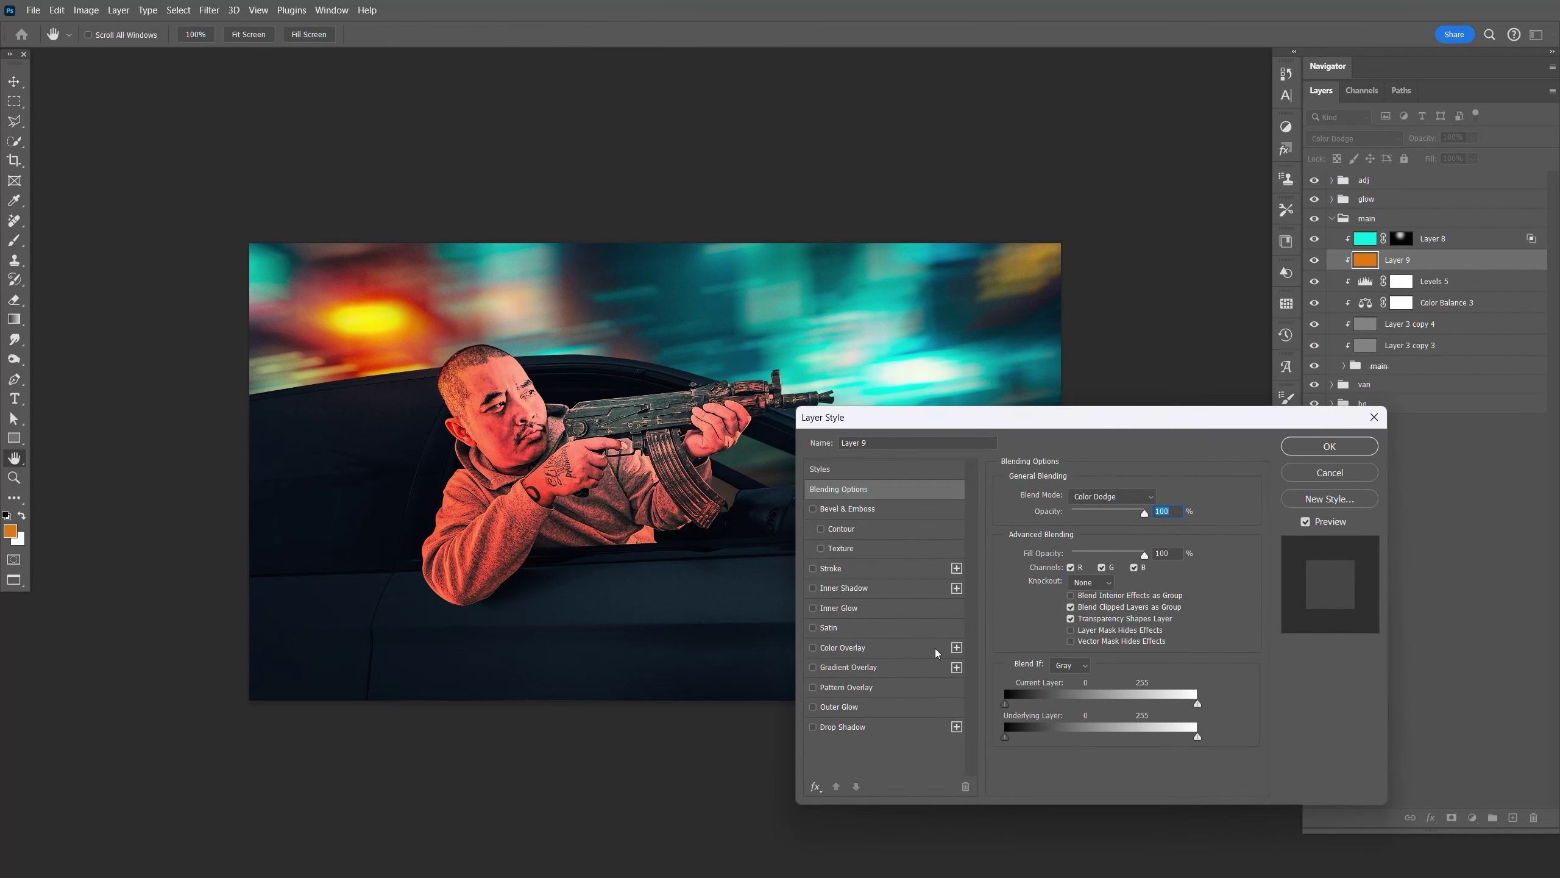
pyautogui.moveTo(1006, 737); pyautogui.dragTo(1049, 736)
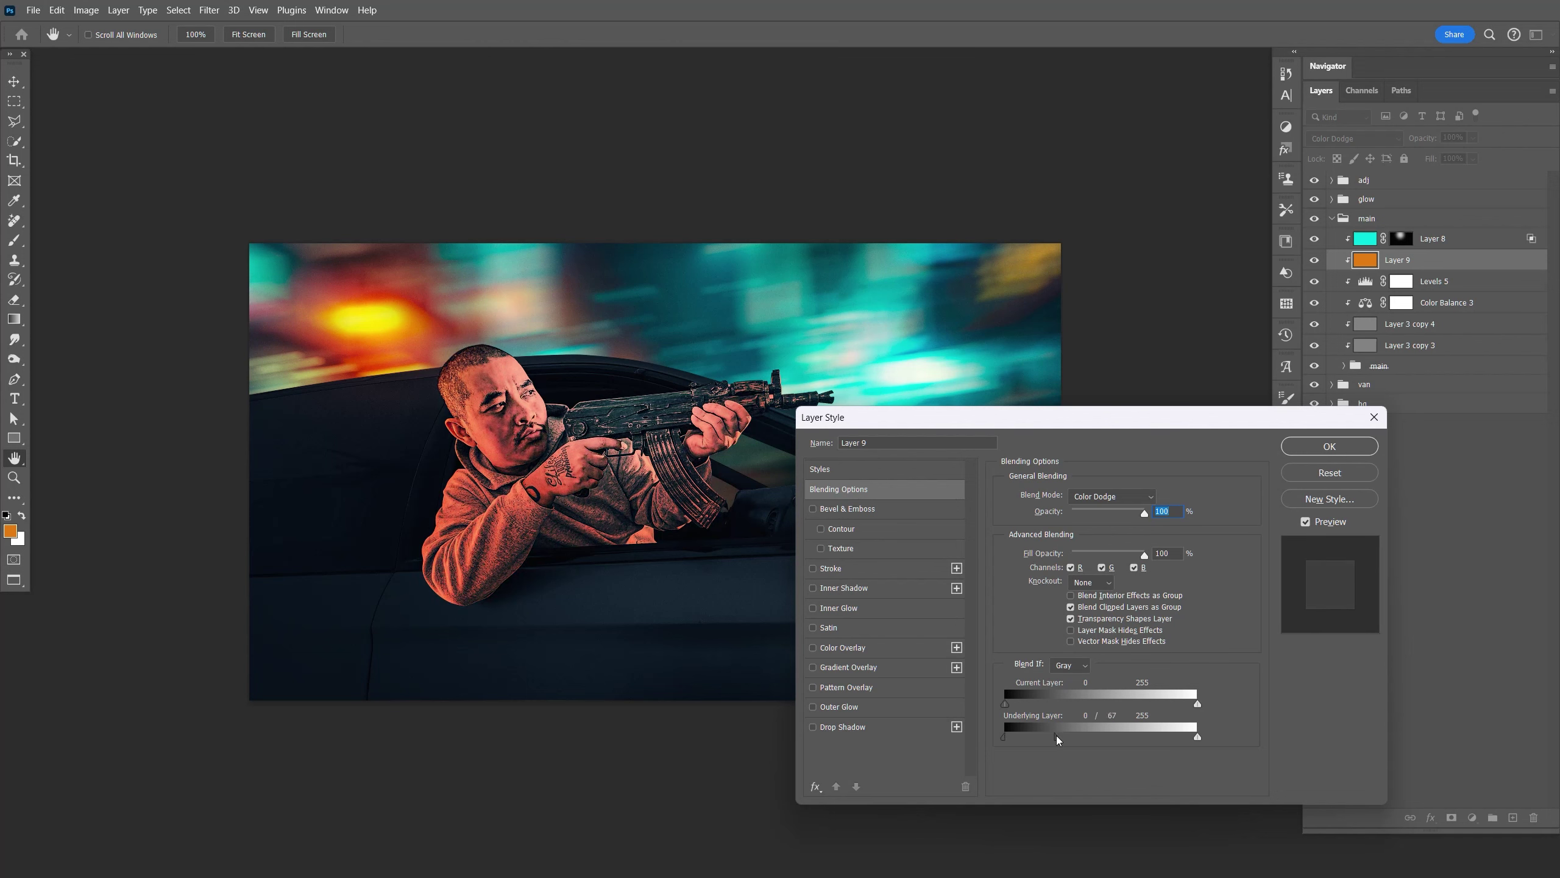
pyautogui.click(1329, 446)
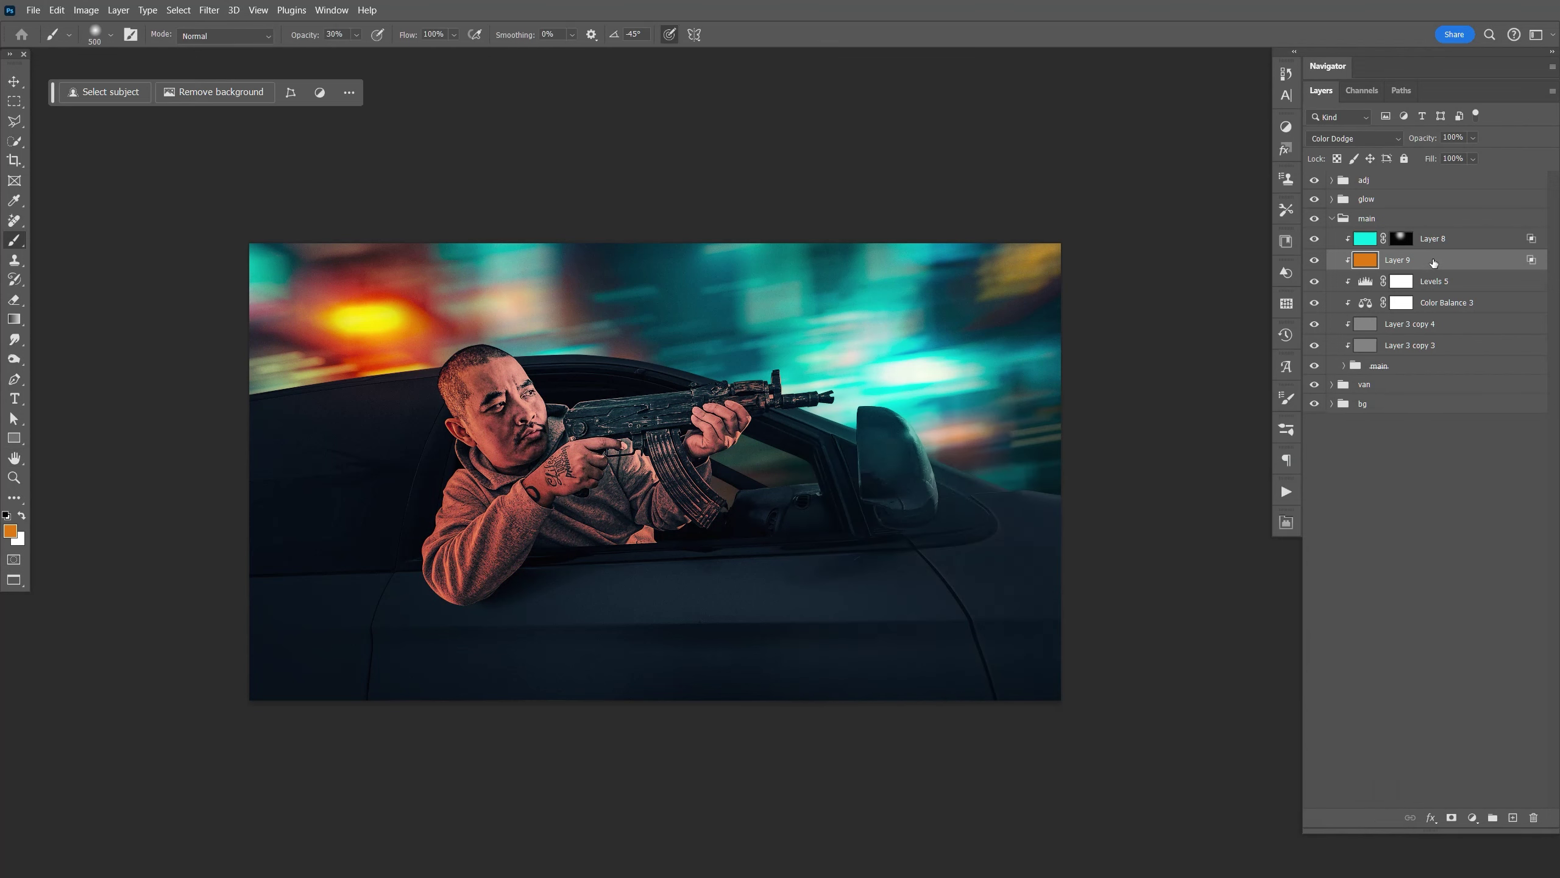
# Step: Hide Layer 9 behind an inverted black mask and save the document
pyautogui.click(1452, 818)
pyautogui.hotkey('ctrl', 'i')
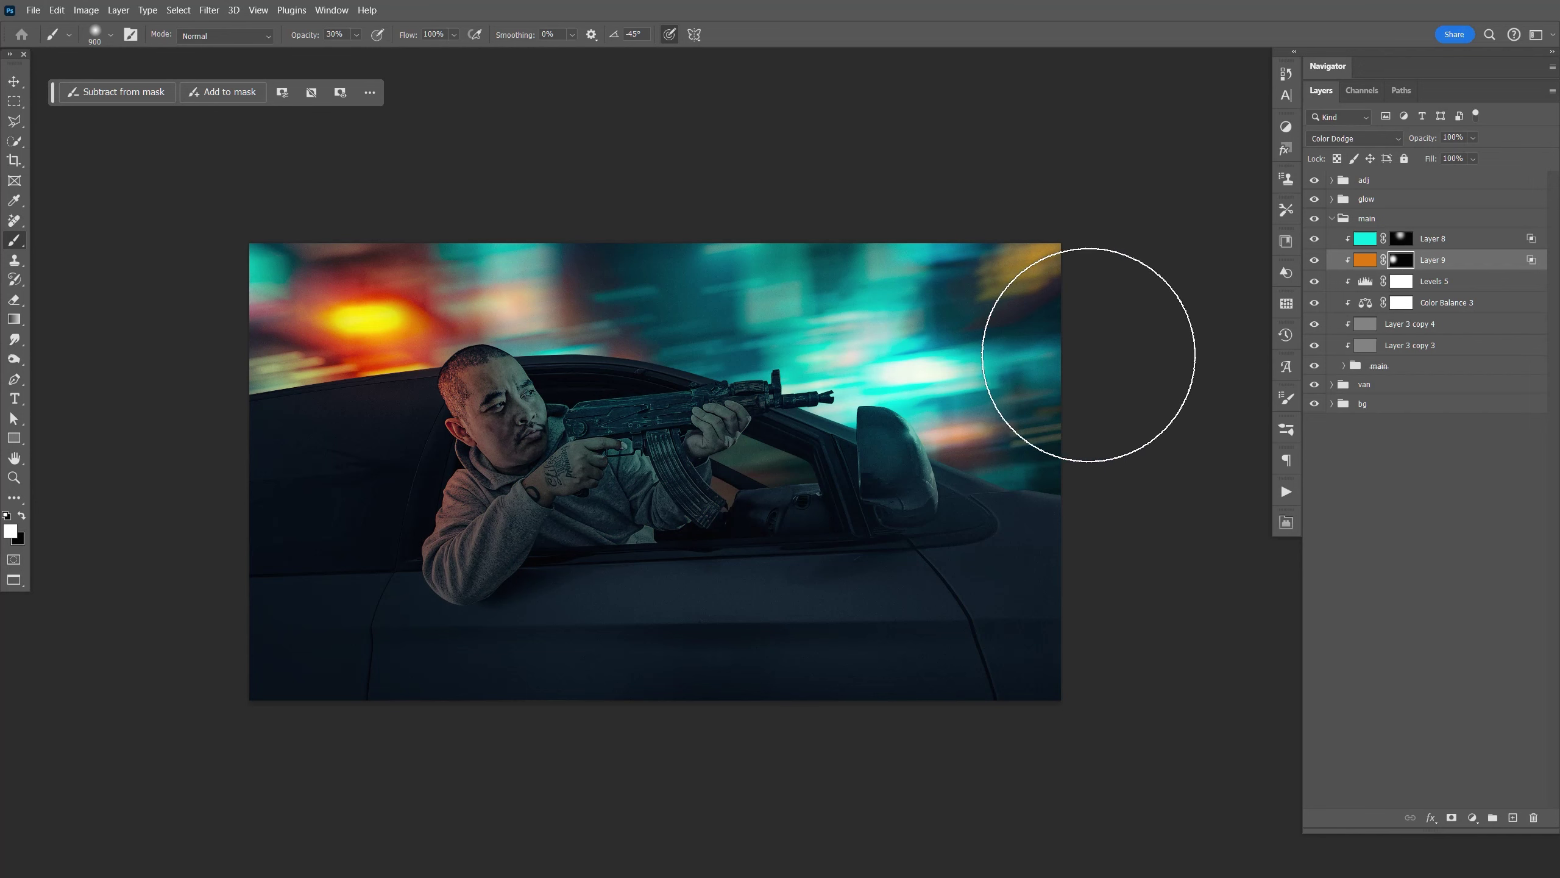
pyautogui.hotkey('ctrl', 's')
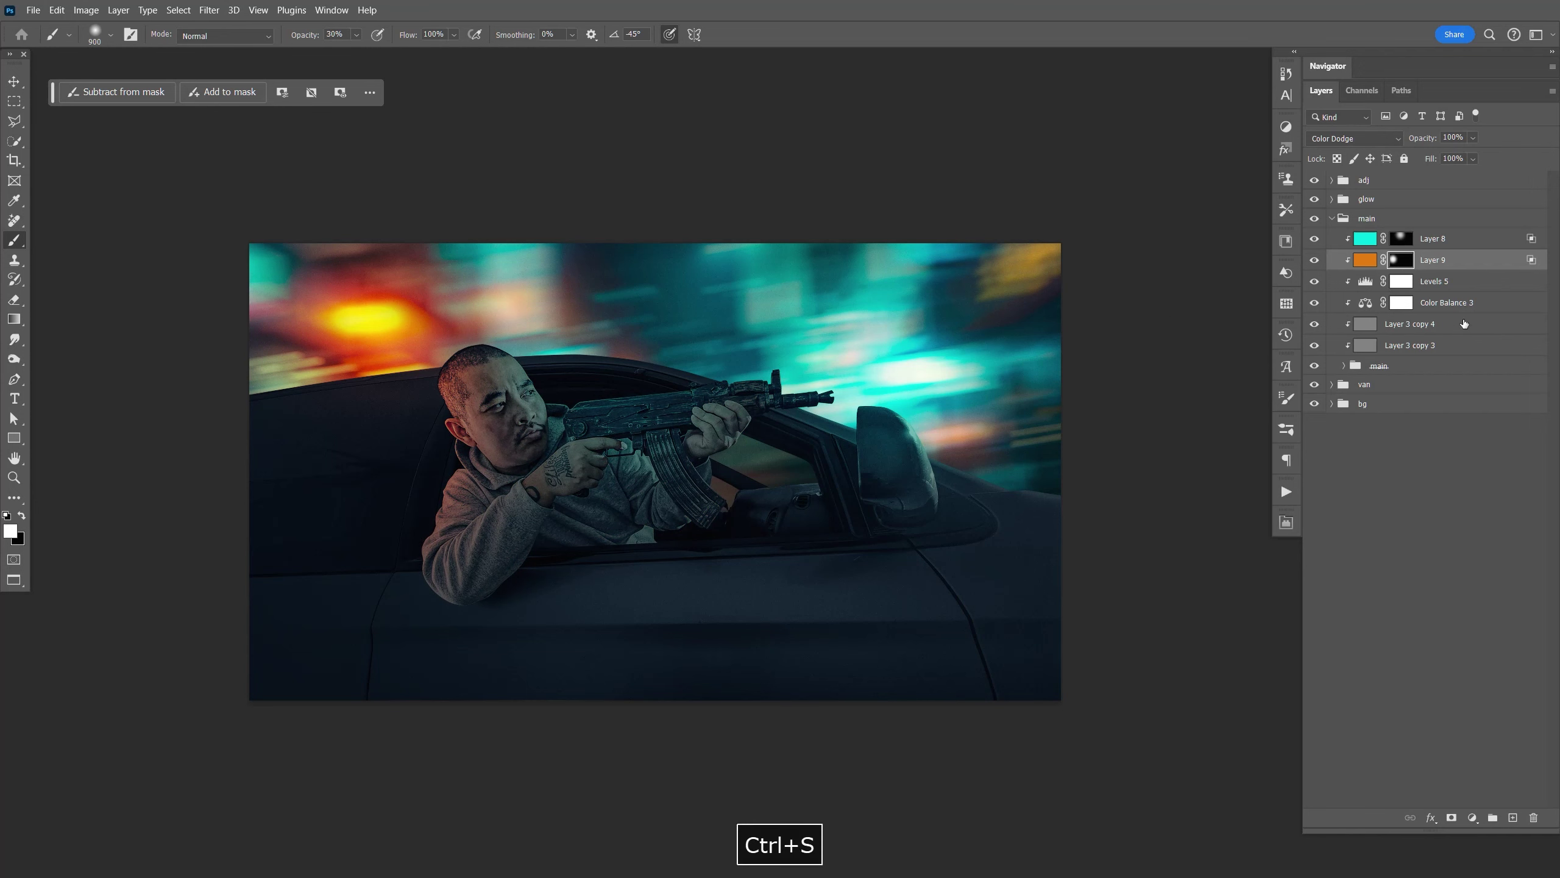
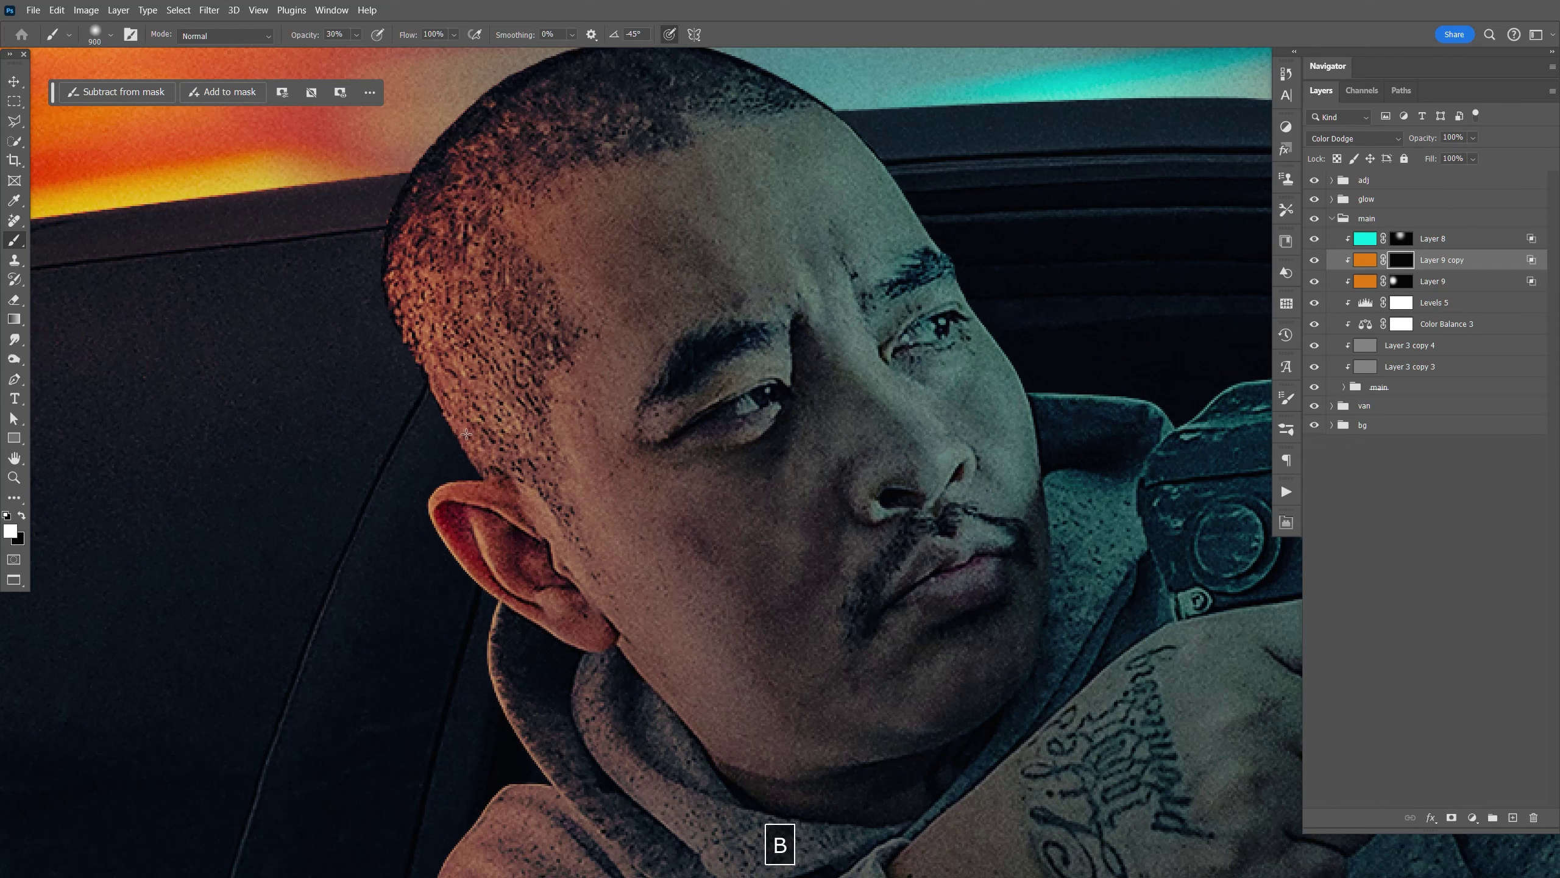
# Step: Paint orange rim light along the back of the head and outer ear on Layer 9 copy's mask with a small white brush at 50% opacity
pyautogui.press('[')
pyautogui.click(344, 34)
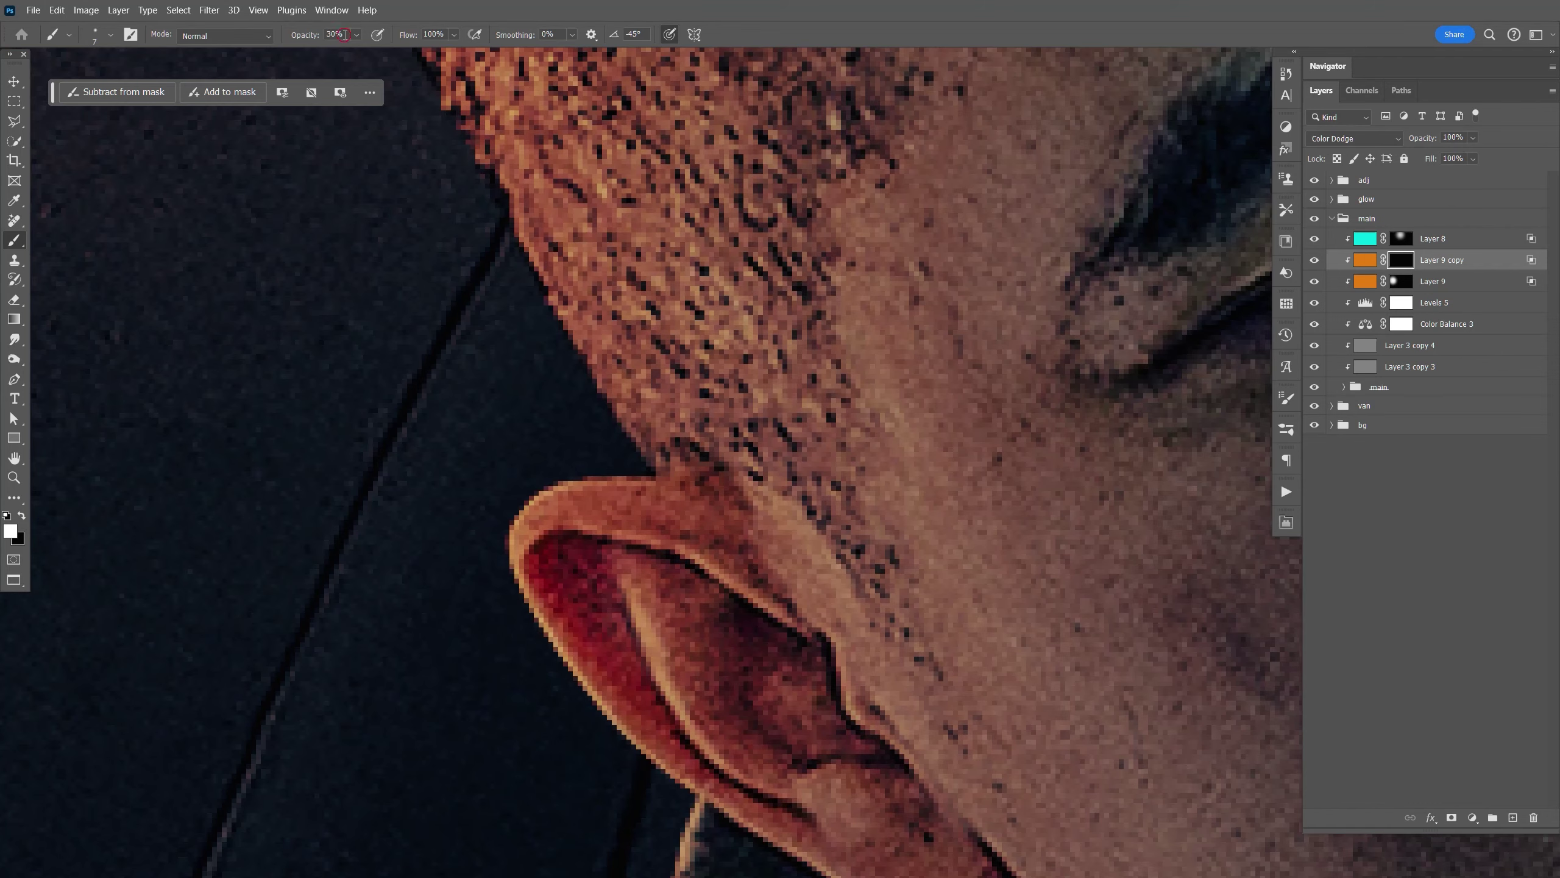
pyautogui.write('50')
pyautogui.press('Return')
pyautogui.moveTo(652, 487)
pyautogui.mouseDown()
pyautogui.moveTo(512, 543)
pyautogui.moveTo(682, 778)
pyautogui.mouseUp()
pyautogui.moveTo(516, 209); pyautogui.dragTo(627, 644)
pyautogui.moveTo(513, 353); pyautogui.dragTo(574, 527)
pyautogui.moveTo(570, 530)
pyautogui.mouseDown()
pyautogui.moveTo(505, 348)
pyautogui.moveTo(695, 696)
pyautogui.mouseUp()
pyautogui.moveTo(688, 687); pyautogui.dragTo(597, 544)
pyautogui.moveTo(478, 253); pyautogui.dragTo(453, 77)
pyautogui.moveTo(587, 491); pyautogui.dragTo(715, 716)
pyautogui.moveTo(716, 719); pyautogui.dragTo(393, 104)
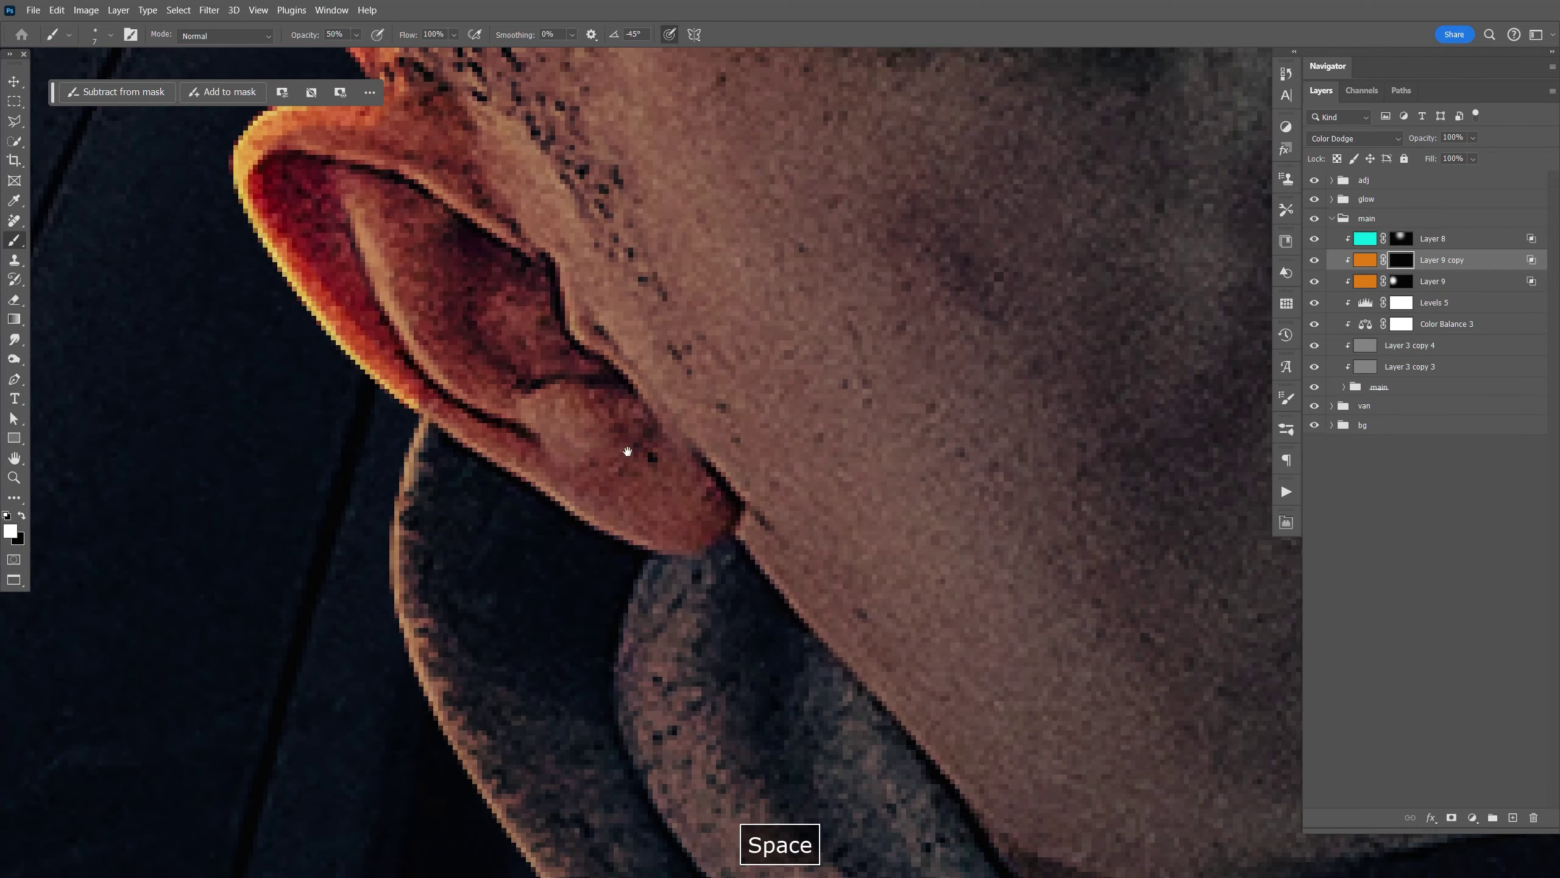
# Step: Paint orange rim light along the hood's outer edge on Layer 9 copy's mask and trim the spill in black
pyautogui.moveTo(658, 488); pyautogui.dragTo(641, 331)
pyautogui.moveTo(400, 297); pyautogui.dragTo(546, 744)
pyautogui.moveTo(554, 748)
pyautogui.mouseDown()
pyautogui.moveTo(566, 463)
pyautogui.moveTo(803, 650)
pyautogui.mouseUp()
pyautogui.press('x')
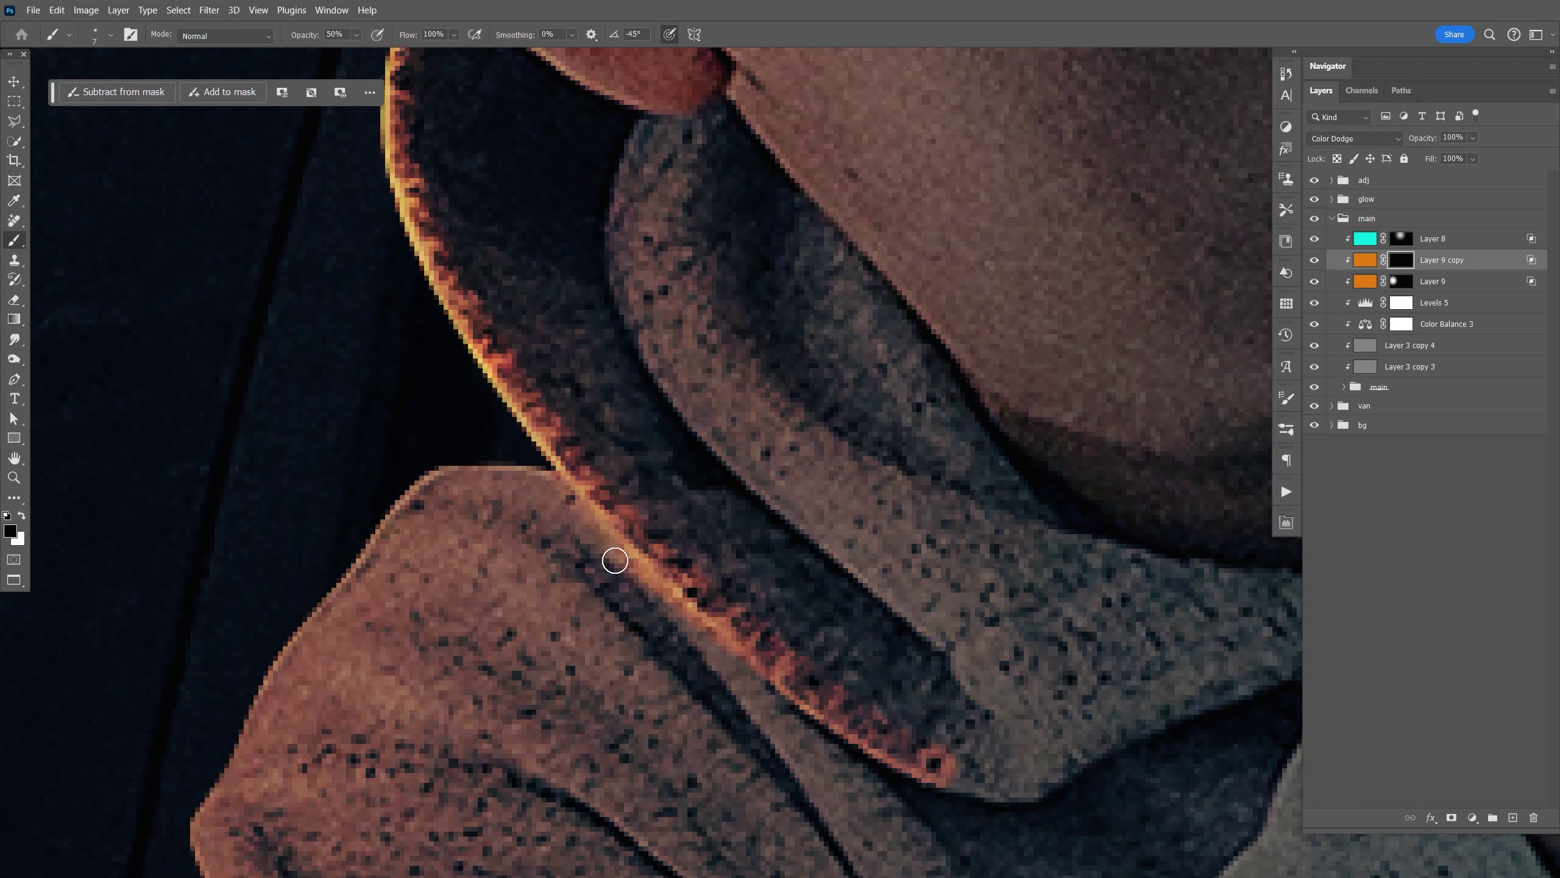
pyautogui.moveTo(685, 628); pyautogui.dragTo(859, 744)
pyautogui.moveTo(831, 666); pyautogui.dragTo(964, 764)
# Step: Extend the orange rim light along the hoodie's shoulder and outer sleeve edge with the small white brush
pyautogui.press('x')
pyautogui.moveTo(548, 469)
pyautogui.mouseDown()
pyautogui.moveTo(438, 489)
pyautogui.moveTo(401, 518)
pyautogui.moveTo(371, 575)
pyautogui.moveTo(380, 604)
pyautogui.moveTo(572, 383)
pyautogui.mouseUp()
pyautogui.press('space')
pyautogui.moveTo(541, 363)
pyautogui.mouseDown()
pyautogui.moveTo(457, 452)
pyautogui.moveTo(476, 250)
pyautogui.mouseUp()
pyautogui.press('space')
pyautogui.moveTo(476, 250)
pyautogui.mouseDown()
pyautogui.moveTo(406, 609)
pyautogui.moveTo(481, 320)
pyautogui.mouseUp()
pyautogui.press('x')
pyautogui.press('space')
pyautogui.hotkey('ctrl', '-')
pyautogui.hotkey('ctrl', '-')
pyautogui.hotkey('ctrl', '-')
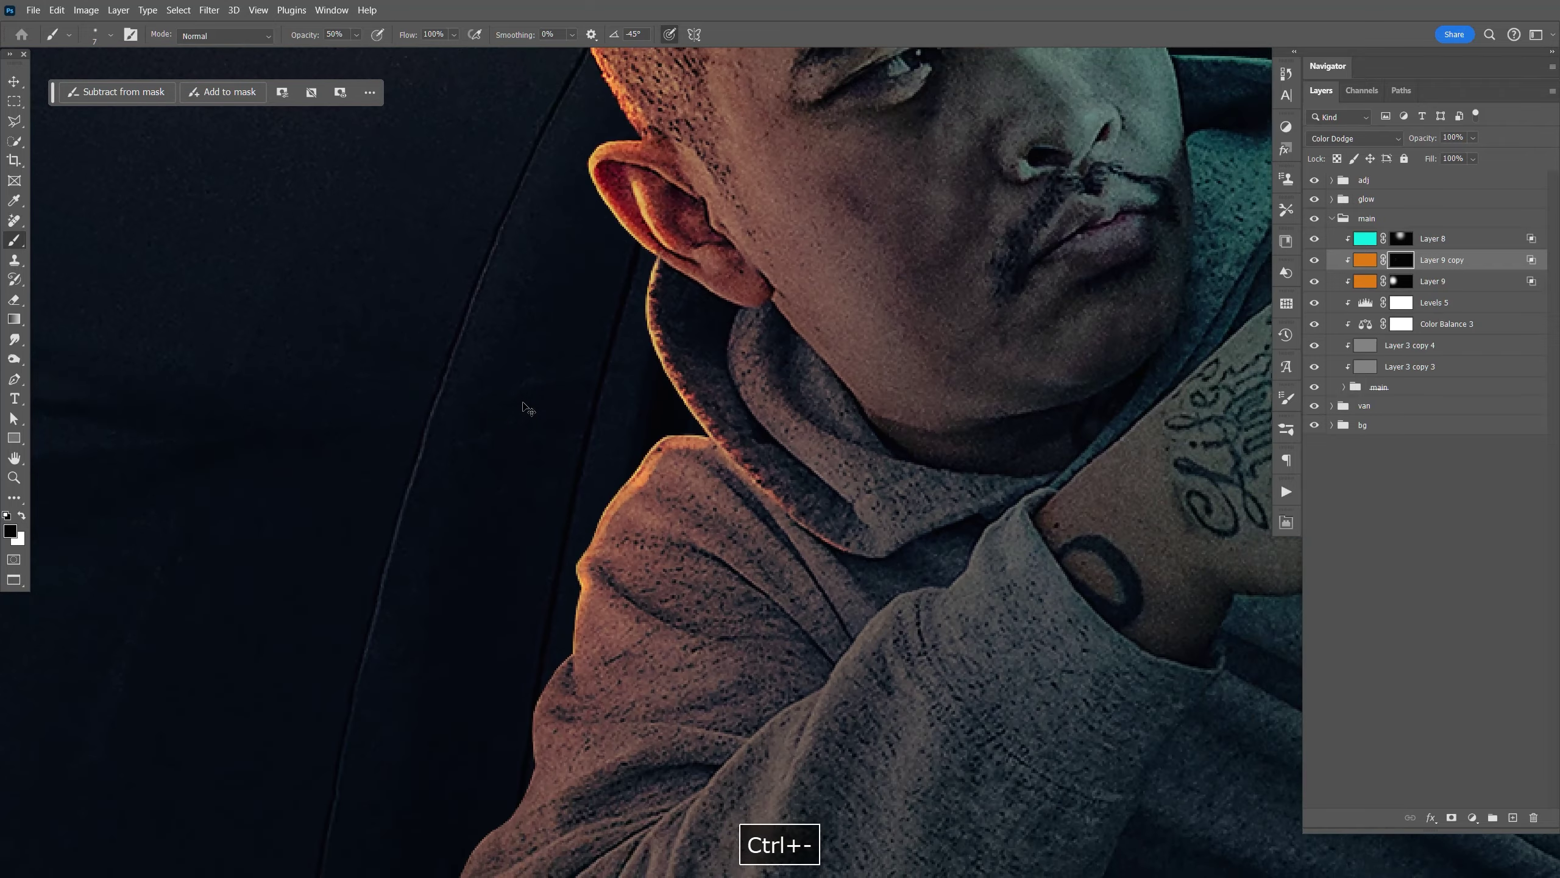
# Step: Refine the orange rim along the hood's edge above the shoulder using a smaller white brush
pyautogui.hotkey('ctrl', '=')
pyautogui.hotkey('ctrl', '=')
pyautogui.hotkey('ctrl', '=')
pyautogui.press('x')
pyautogui.press('[')
pyautogui.press('[')
pyautogui.press('[')
pyautogui.press('[')
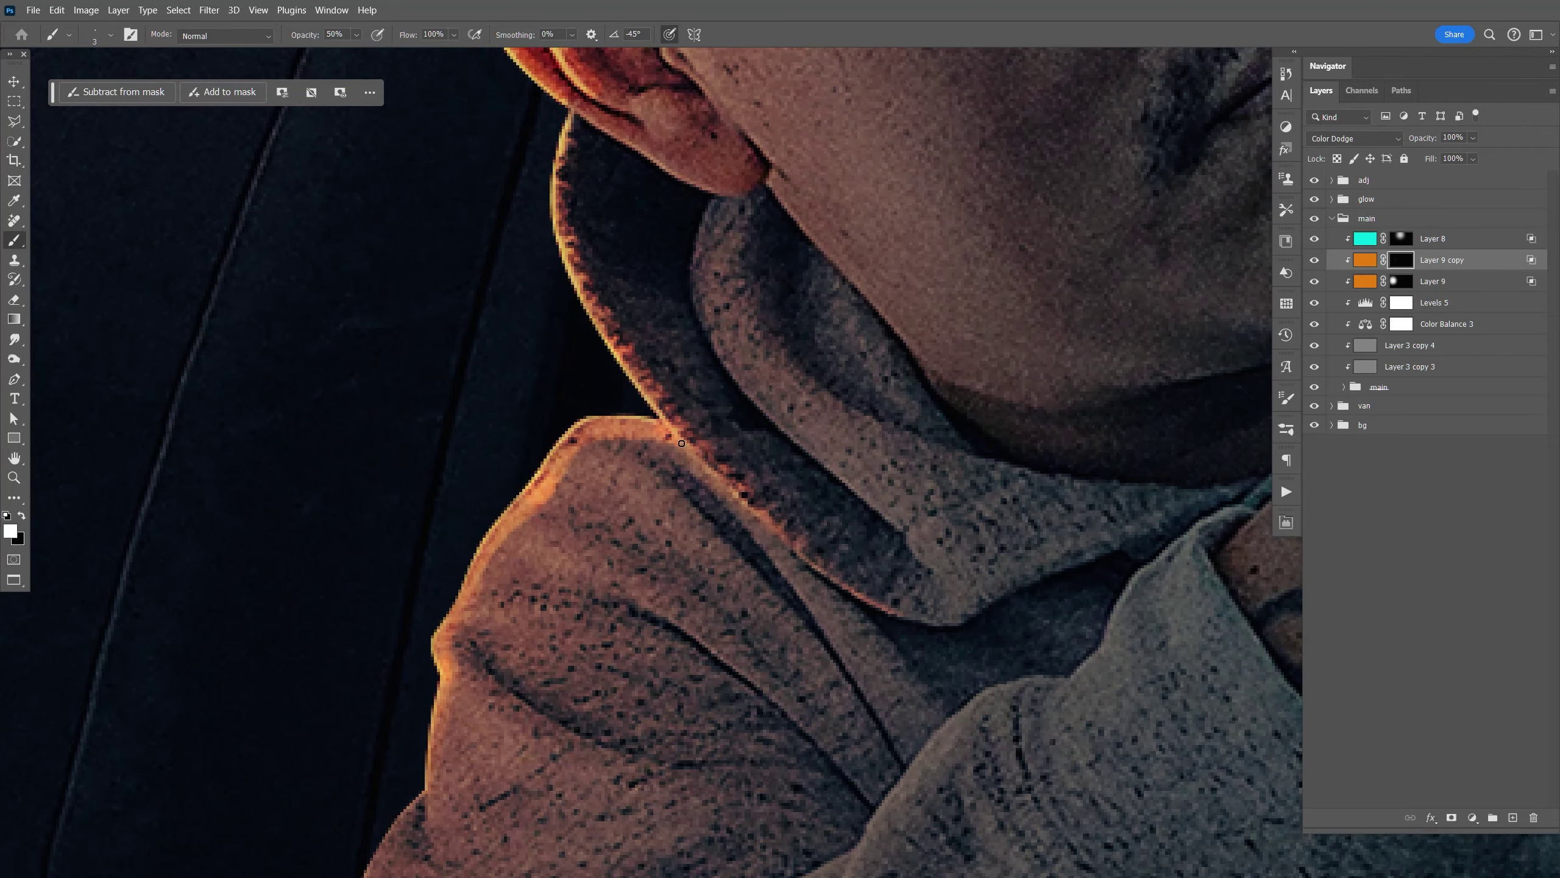
pyautogui.moveTo(682, 443); pyautogui.dragTo(698, 459)
pyautogui.moveTo(644, 337); pyautogui.dragTo(769, 516)
# Step: Broaden the orange glow around the ear and jaw with a larger brush, trim it in black, and undo the last stroke
pyautogui.press(']')
pyautogui.press(']')
pyautogui.press(']')
pyautogui.press(']')
pyautogui.press(']')
pyautogui.press(']')
pyautogui.press(']')
pyautogui.press(']')
pyautogui.press(']')
pyautogui.press(']')
pyautogui.press(']')
pyautogui.press(']')
pyautogui.moveTo(875, 271)
pyautogui.mouseDown()
pyautogui.moveTo(608, 316)
pyautogui.moveTo(832, 572)
pyautogui.mouseUp()
pyautogui.press('x')
pyautogui.moveTo(553, 401); pyautogui.dragTo(564, 410)
pyautogui.moveTo(642, 274)
pyautogui.mouseDown()
pyautogui.moveTo(857, 546)
pyautogui.moveTo(689, 261)
pyautogui.mouseUp()
pyautogui.moveTo(596, 218)
pyautogui.mouseDown()
pyautogui.moveTo(723, 333)
pyautogui.moveTo(859, 533)
pyautogui.mouseUp()
pyautogui.moveTo(706, 534); pyautogui.dragTo(667, 582)
pyautogui.moveTo(733, 393); pyautogui.dragTo(727, 308)
pyautogui.hotkey('ctrl', 'z')
# Step: Paint orange rim light along the jawline below the ear with a smaller white brush and trim its lower end in black
pyautogui.press('[')
pyautogui.press('[')
pyautogui.press('x')
pyautogui.moveTo(627, 411)
pyautogui.mouseDown()
pyautogui.moveTo(790, 589)
pyautogui.moveTo(898, 633)
pyautogui.mouseUp()
pyautogui.moveTo(629, 404); pyautogui.dragTo(850, 613)
pyautogui.press('x')
pyautogui.moveTo(783, 564); pyautogui.dragTo(880, 623)
pyautogui.press('x')
# Step: Add a small orange glow to the outer edge of the nostril and trim it with black on Layer 9 copy's mask
pyautogui.press('space')
pyautogui.moveTo(1015, 141); pyautogui.dragTo(861, 461)
pyautogui.moveTo(863, 459); pyautogui.dragTo(903, 523)
pyautogui.press('x')
pyautogui.moveTo(873, 460); pyautogui.dragTo(900, 507)
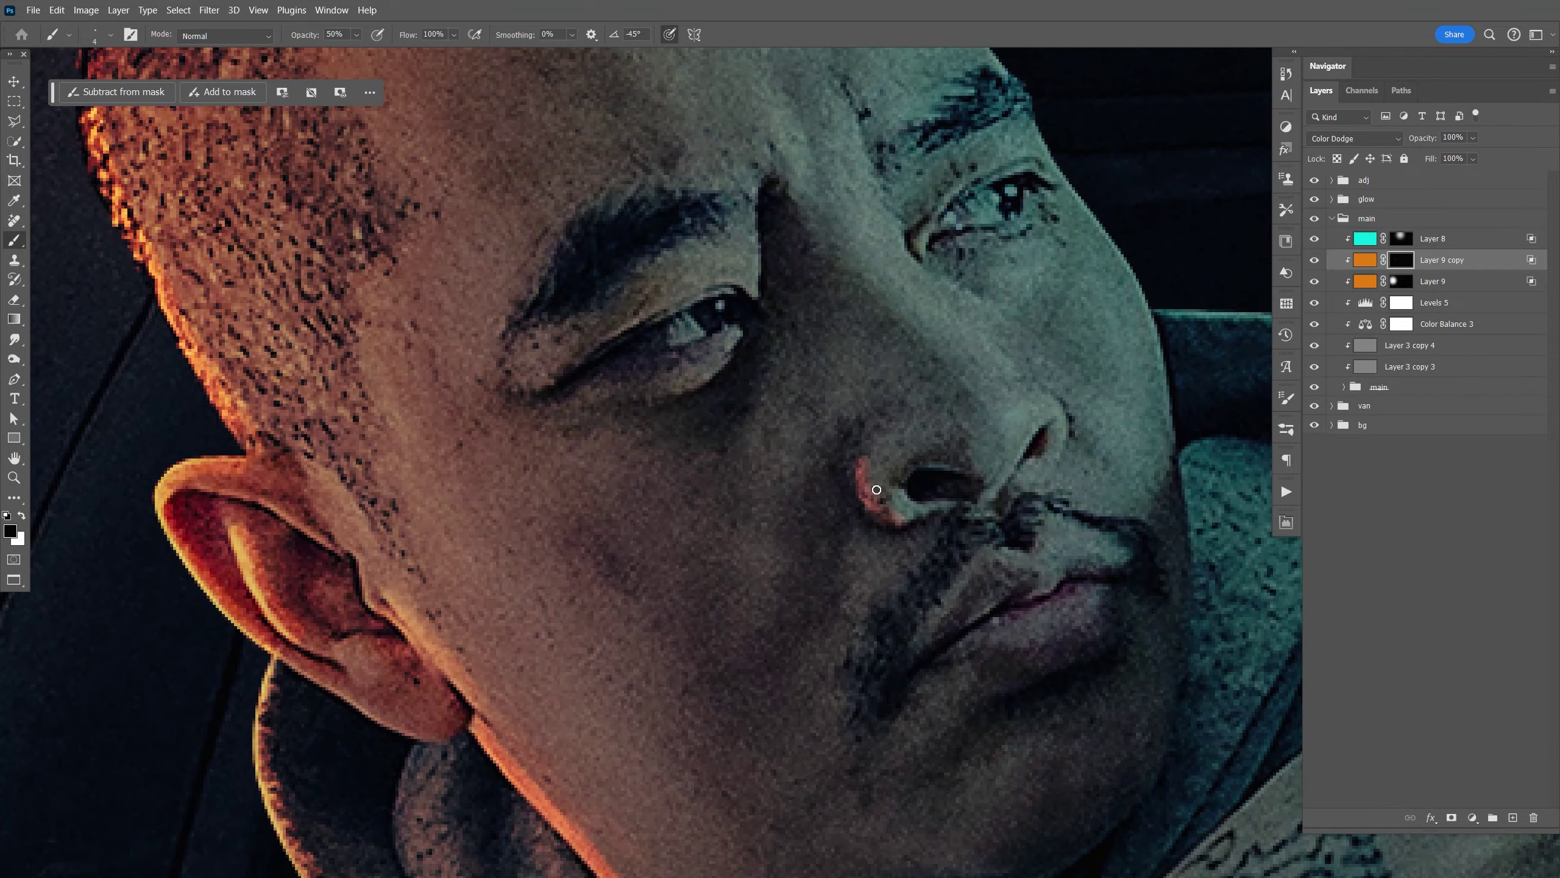
pyautogui.hotkey('ctrl', '-')
pyautogui.hotkey('ctrl', '=')
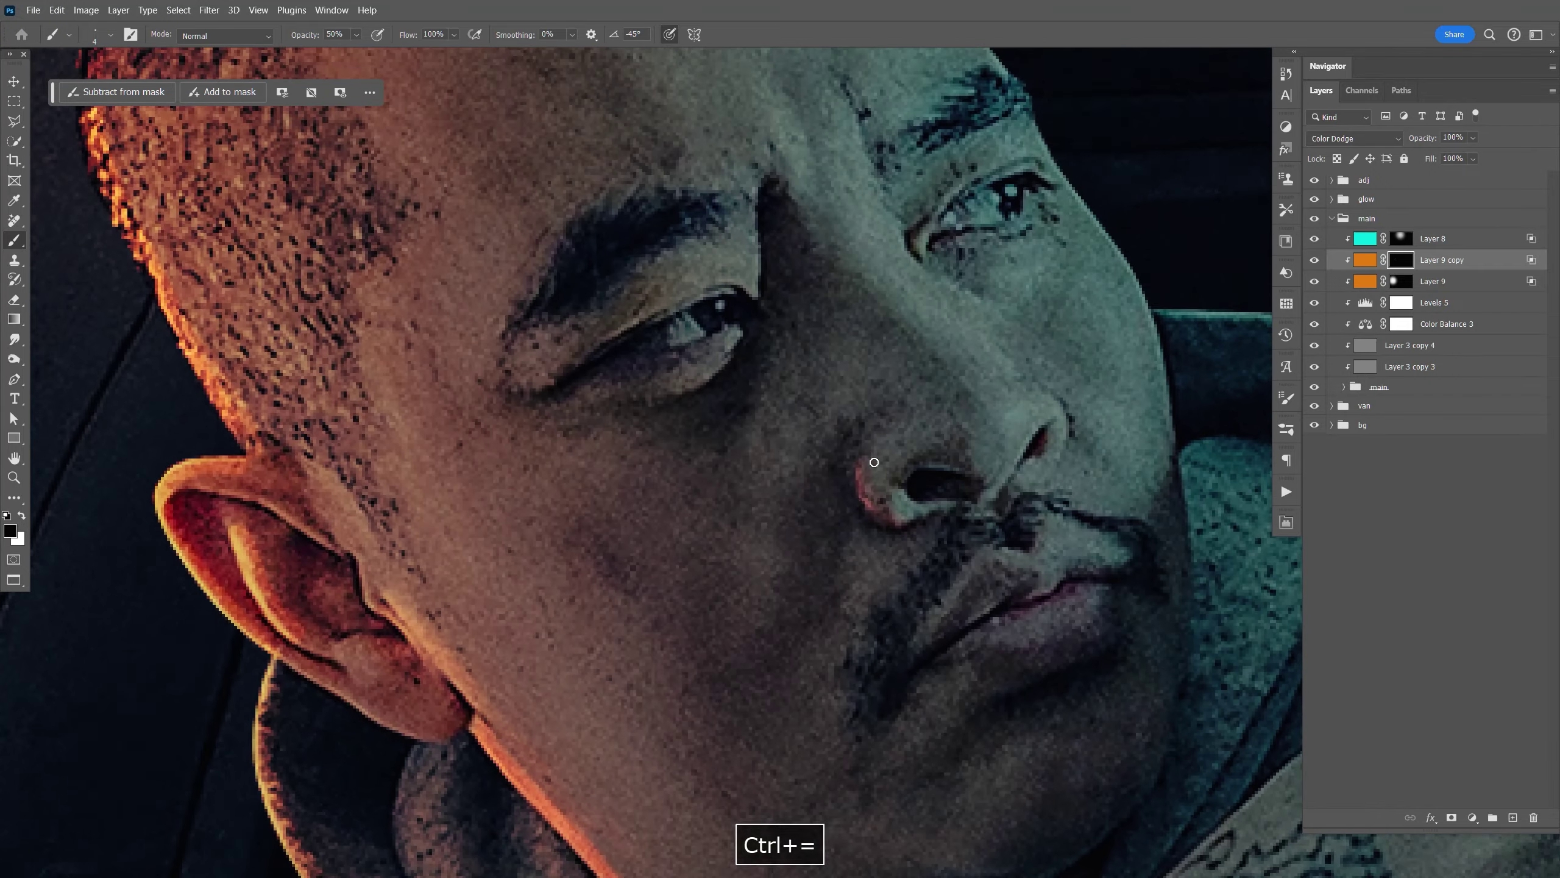
# Step: Paint orange rim light along the upper edge of the raised sleeve with the small white brush
pyautogui.scroll(-4, 869, 485)
pyautogui.press('x')
pyautogui.press('space')
pyautogui.moveTo(847, 726); pyautogui.dragTo(946, 151)
pyautogui.moveTo(814, 502); pyautogui.dragTo(992, 333)
pyautogui.moveTo(869, 382)
pyautogui.mouseDown()
pyautogui.moveTo(790, 432)
pyautogui.moveTo(694, 533)
pyautogui.mouseUp()
pyautogui.moveTo(844, 449); pyautogui.dragTo(919, 310)
# Step: Soften the sleeve's orange glow with a much larger black brush at reduced opacity
pyautogui.press('x')
pyautogui.press(']')
pyautogui.press(']')
pyautogui.press(']')
pyautogui.press(']')
pyautogui.press(']')
pyautogui.press(']')
pyautogui.press(']')
pyautogui.press(']')
pyautogui.press(']')
pyautogui.press(']')
pyautogui.press(']')
pyautogui.press(']')
pyautogui.press(']')
pyautogui.press(']')
pyautogui.press(']')
pyautogui.click(357, 34)
pyautogui.moveTo(366, 52); pyautogui.dragTo(338, 52)
pyautogui.moveTo(744, 470); pyautogui.dragTo(866, 370)
pyautogui.moveTo(867, 370)
pyautogui.mouseDown()
pyautogui.moveTo(766, 498)
pyautogui.moveTo(647, 447)
pyautogui.mouseUp()
# Step: Return the brush to 50% opacity and a small size, and clean up the sleeve's orange edge in black
pyautogui.press('x')
pyautogui.click(357, 34)
pyautogui.press('5')
pyautogui.press('[')
pyautogui.press('[')
pyautogui.press('[')
pyautogui.press('[')
pyautogui.press('[')
pyautogui.press('[')
pyautogui.press('[')
pyautogui.press('[')
pyautogui.press('[')
pyautogui.press('[')
pyautogui.press('[')
pyautogui.press('[')
pyautogui.press('[')
pyautogui.press('[')
pyautogui.press('[')
pyautogui.press('x')
pyautogui.moveTo(726, 467); pyautogui.dragTo(647, 448)
pyautogui.press('space')
pyautogui.moveTo(544, 364)
pyautogui.mouseDown()
pyautogui.moveTo(726, 436)
pyautogui.moveTo(552, 459)
pyautogui.mouseUp()
pyautogui.hotkey('ctrl', '-')
pyautogui.hotkey('ctrl', '-')
pyautogui.hotkey('ctrl', '-')
pyautogui.hotkey('ctrl', '-')
pyautogui.hotkey('ctrl', '-')
pyautogui.hotkey('ctrl', '-')
pyautogui.hotkey('ctrl', '+')
pyautogui.press('space')
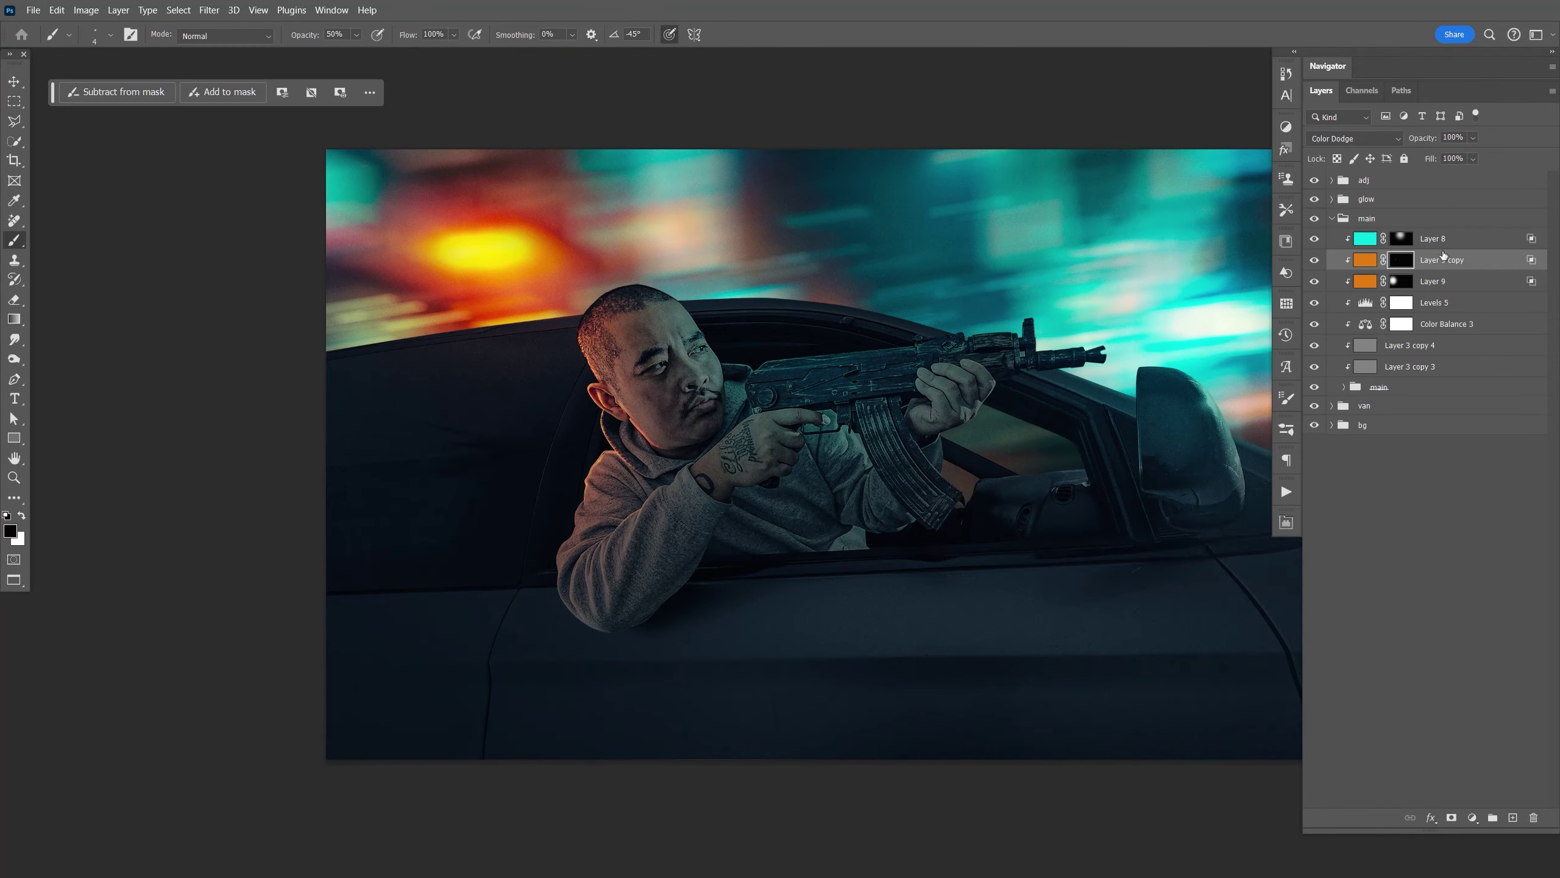
# Step: Duplicate teal Layer 8, replace the copy's mask with an inverted black one, and clip the copy to the layers below
pyautogui.click(1444, 244)
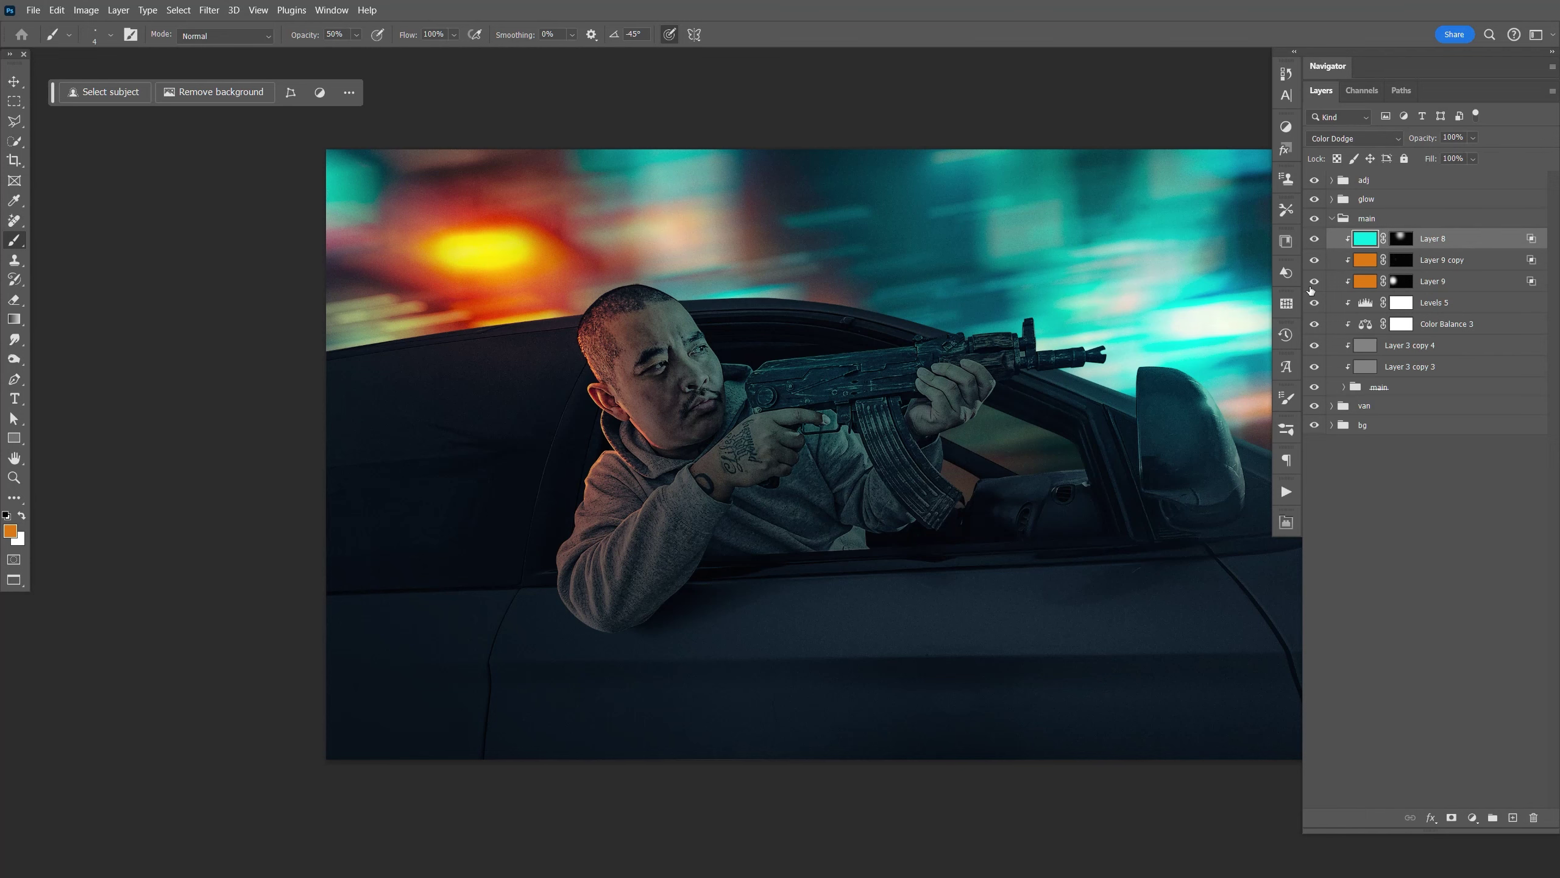
pyautogui.hotkey('ctrl', 'j')
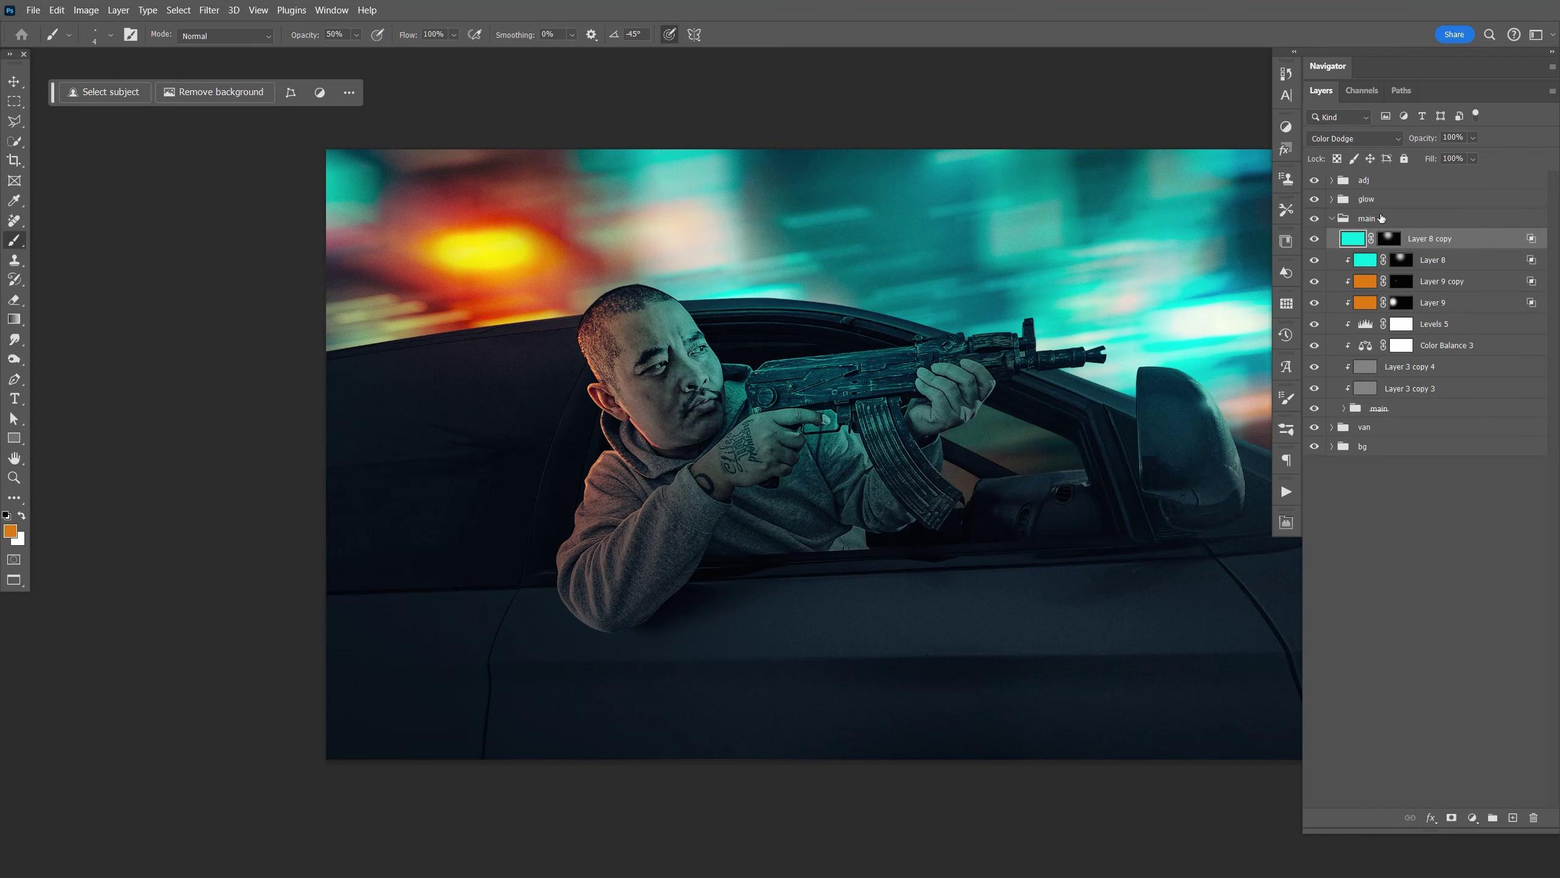
pyautogui.rightClick(1384, 244)
pyautogui.click(1419, 268)
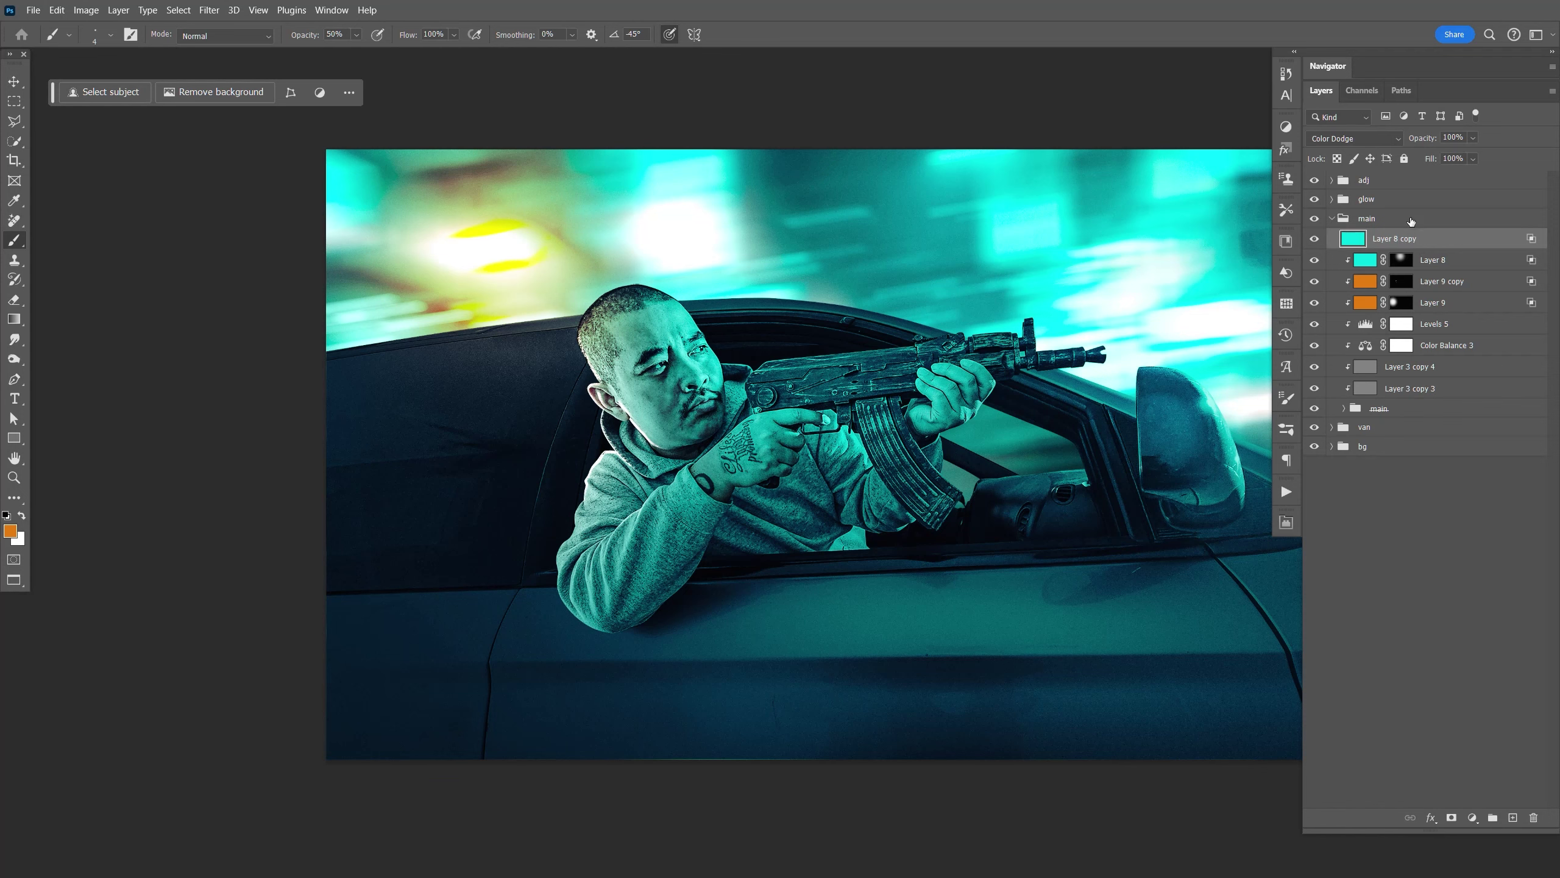
pyautogui.hotkey('ctrl', 'alt', 'g')
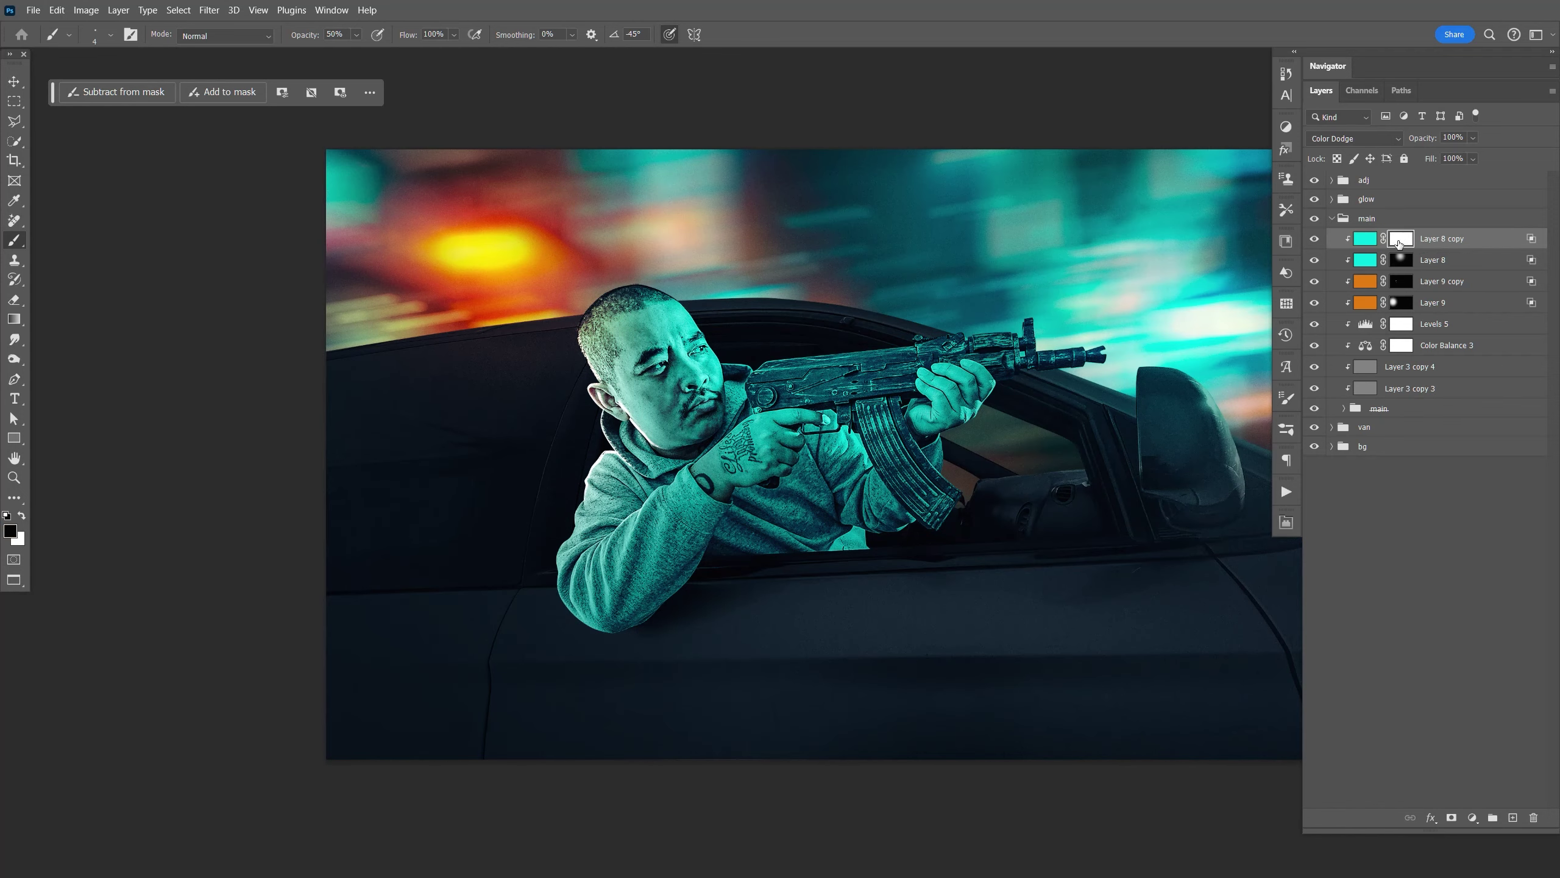
pyautogui.hotkey('ctrl', 'i')
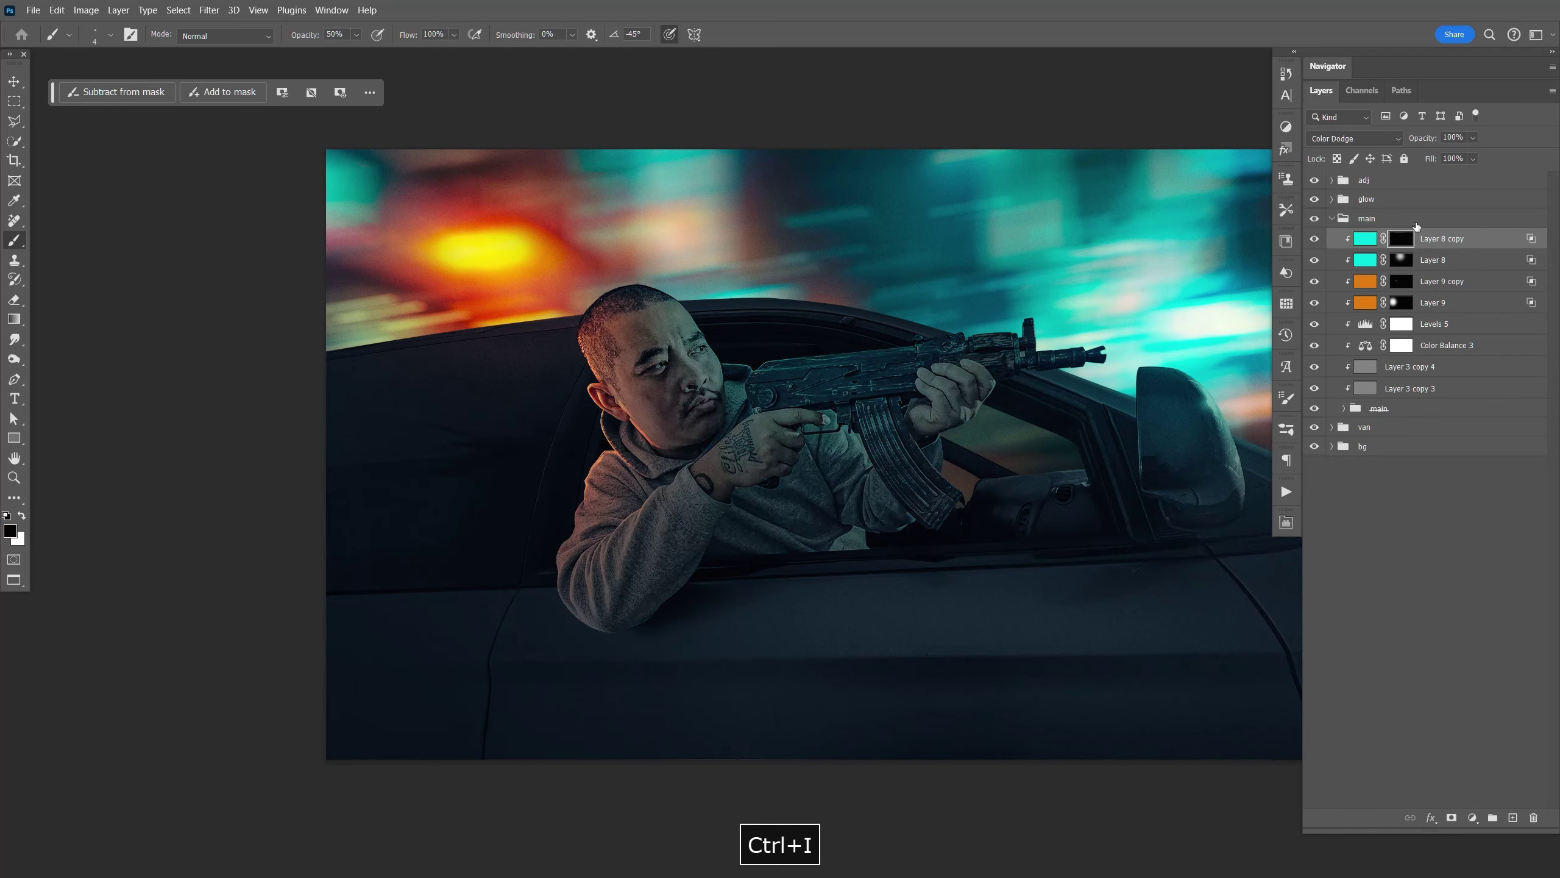
# Step: Paint a teal highlight along the side of the nose on Layer 8 copy's mask with a small white brush
pyautogui.press('z')
pyautogui.moveTo(737, 378); pyautogui.dragTo(845, 382)
pyautogui.press('F9')
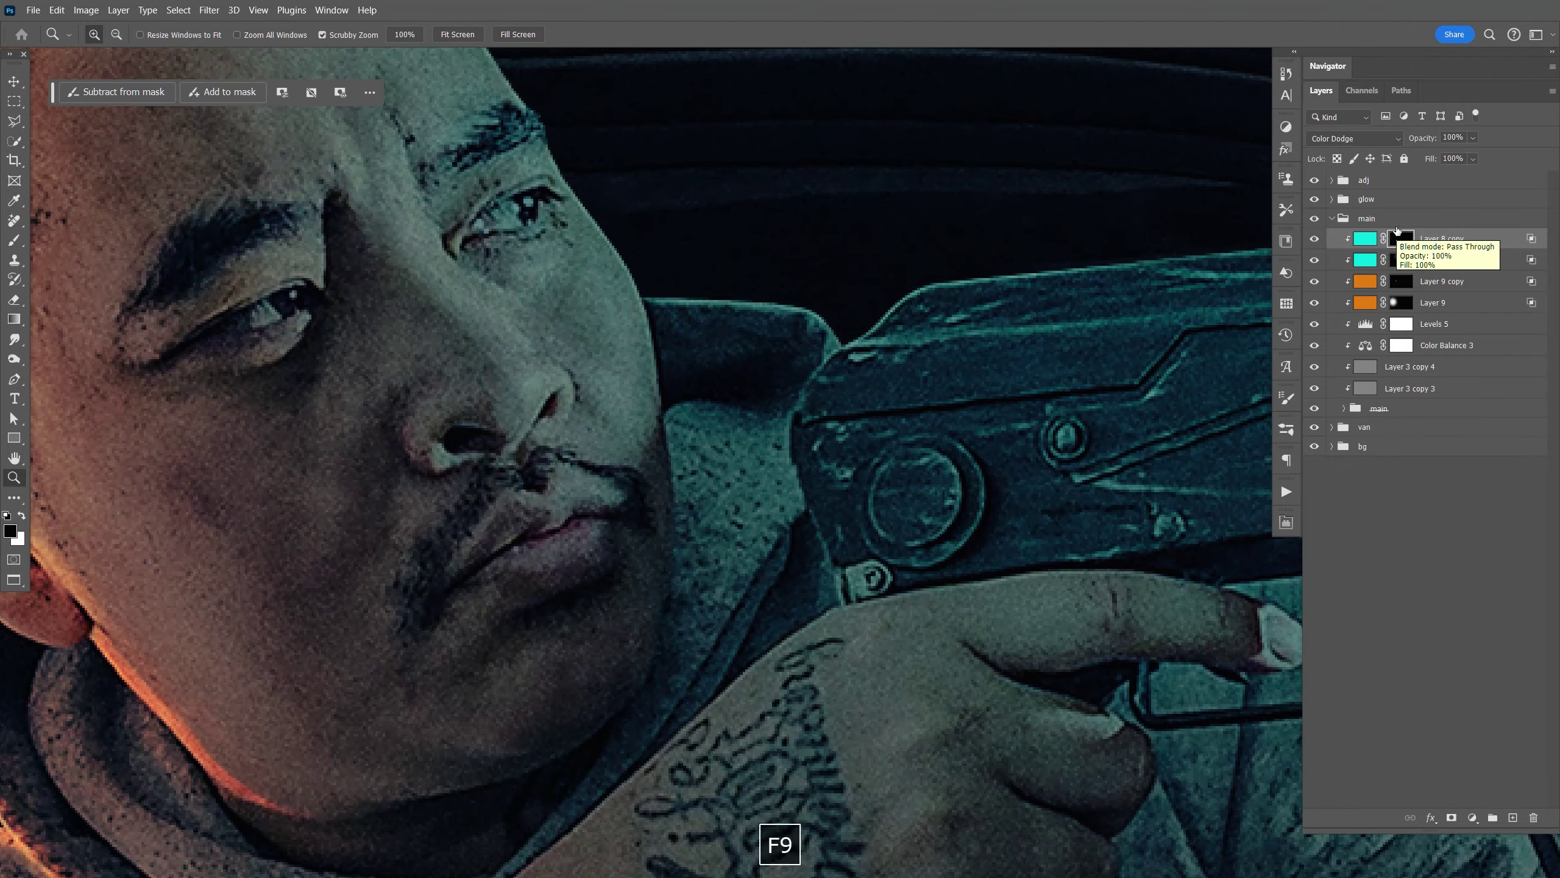
pyautogui.press('b')
pyautogui.press('x')
pyautogui.moveTo(412, 209)
pyautogui.mouseDown()
pyautogui.moveTo(522, 359)
pyautogui.moveTo(529, 434)
pyautogui.mouseUp()
pyautogui.press('w')
pyautogui.press('x')
pyautogui.press(']')
pyautogui.click(455, 204)
pyautogui.hotkey('ctrl', 'd')
# Step: Try larger brush strokes on the man's face in Layer 8 copy's mask and undo them
pyautogui.press('b')
pyautogui.press(']')
pyautogui.press(']')
pyautogui.moveTo(422, 217); pyautogui.dragTo(502, 253)
pyautogui.hotkey('ctrl', 'z')
pyautogui.moveTo(574, 307); pyautogui.dragTo(708, 374)
pyautogui.hotkey('ctrl', 'z')
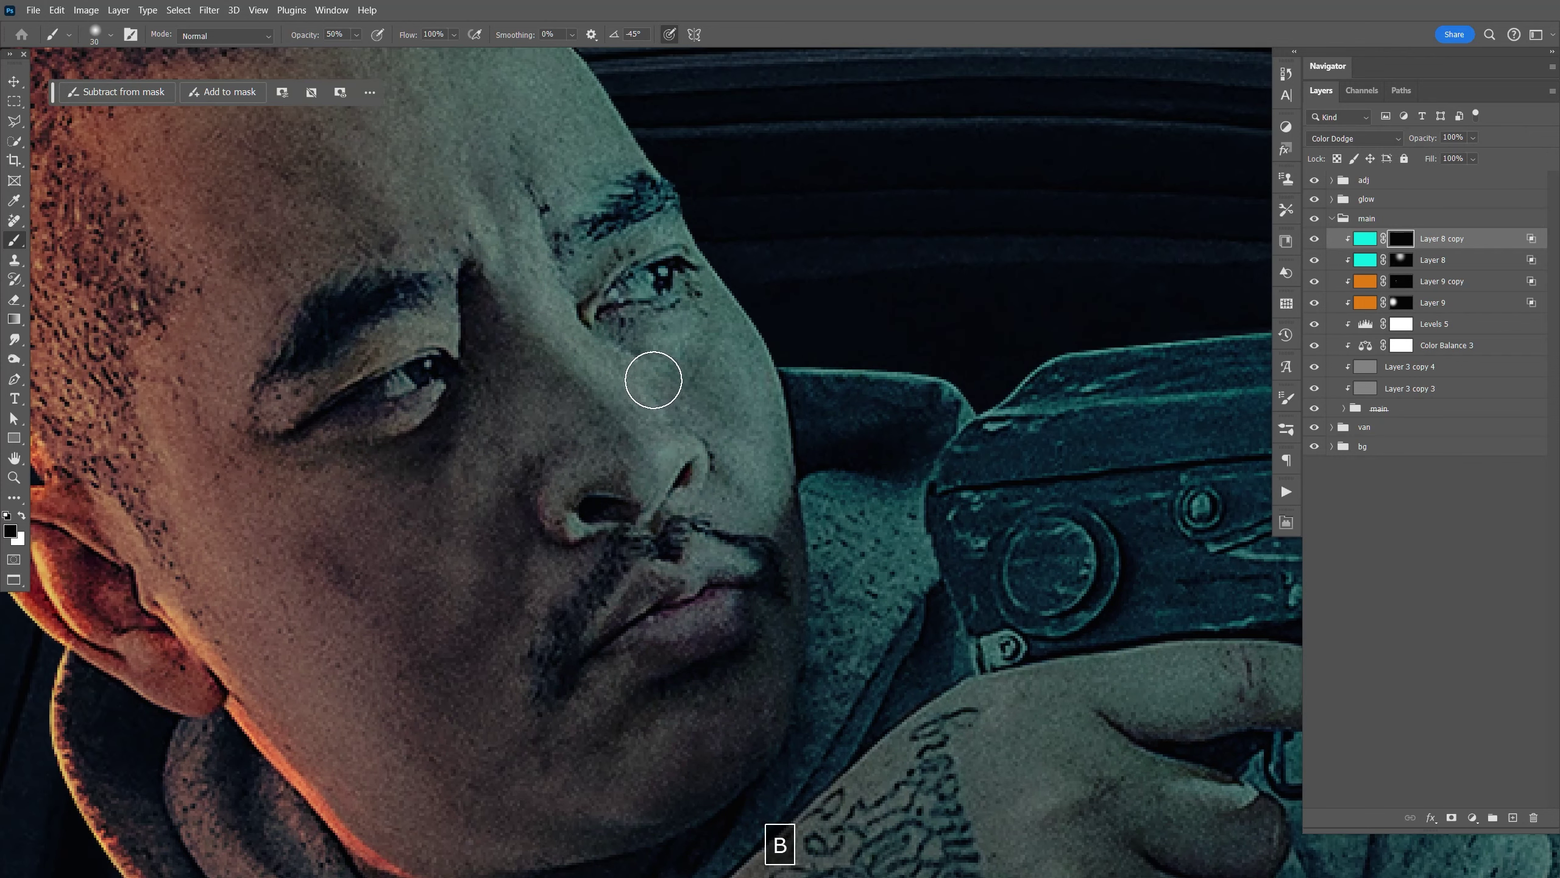
# Step: Paint a teal highlight down the nose bridge on Layer 8 copy's mask with a very small white brush
pyautogui.press('x')
pyautogui.press('[')
pyautogui.press('[')
pyautogui.press('[')
pyautogui.press('[')
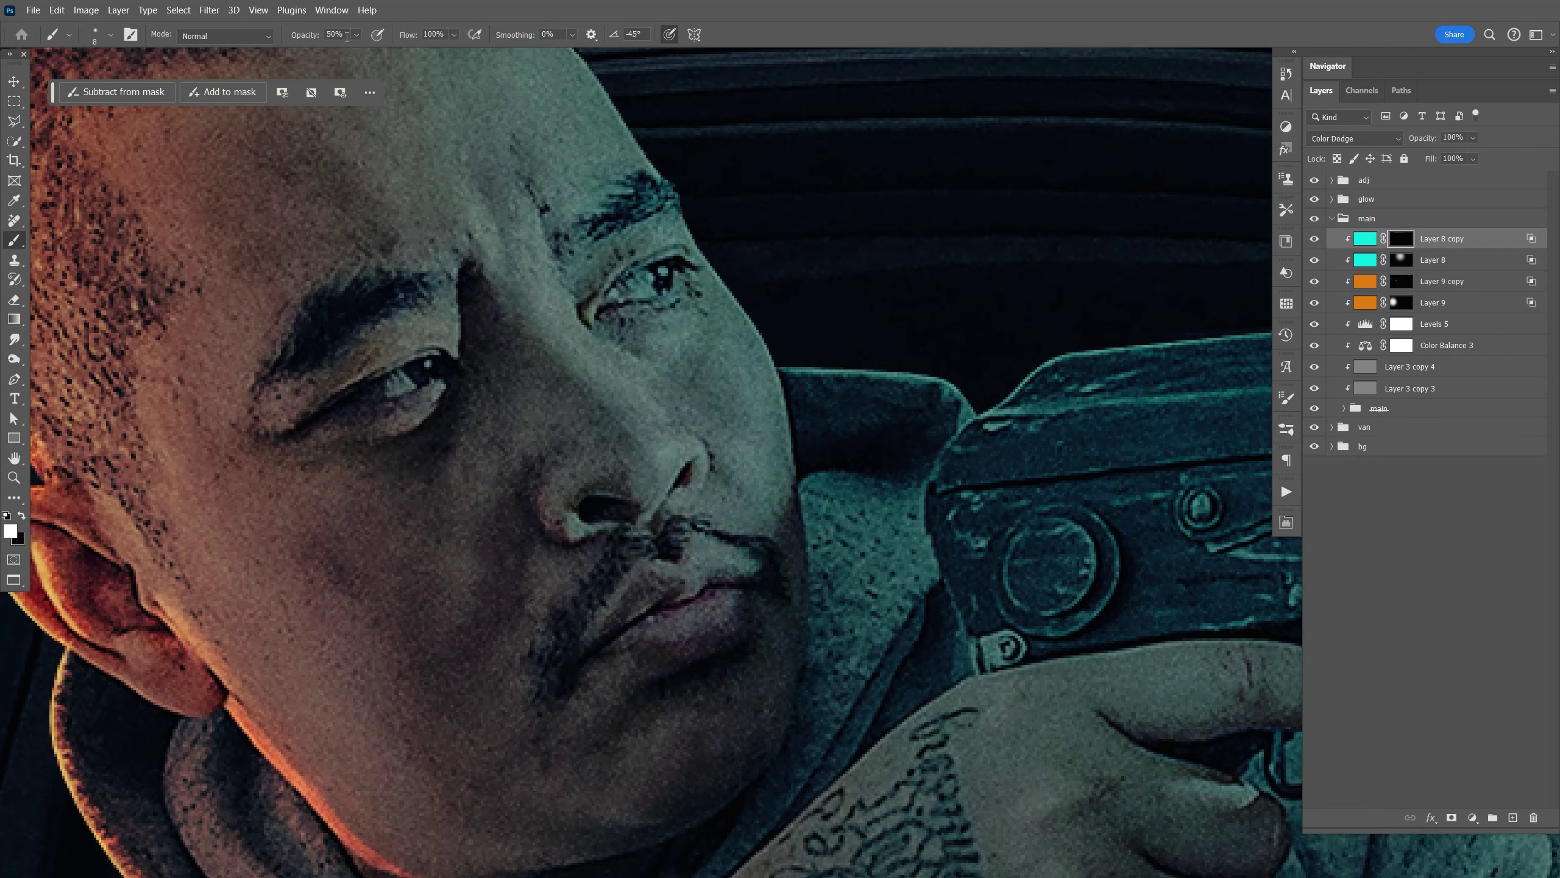
pyautogui.moveTo(535, 245); pyautogui.dragTo(655, 403)
pyautogui.hotkey('ctrl', 'z')
pyautogui.press('[')
pyautogui.press('[')
pyautogui.press('[')
pyautogui.moveTo(551, 261); pyautogui.dragTo(696, 438)
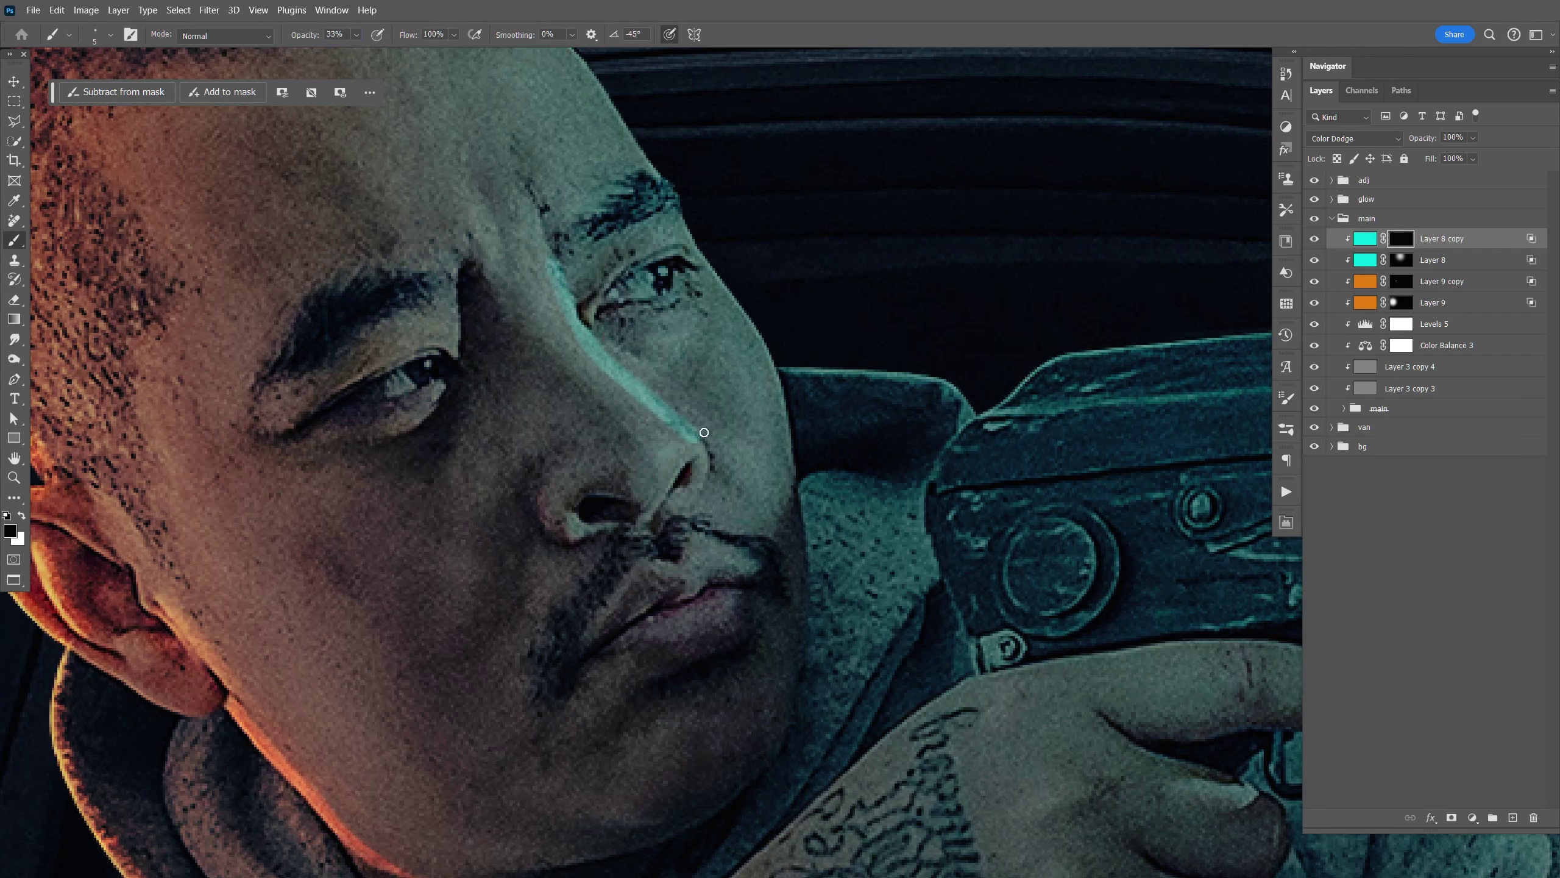
pyautogui.moveTo(713, 472); pyautogui.dragTo(713, 482)
# Step: Paint a teal rim light along the far edge of the man's face on Layer 8 copy's mask, alternating white and black
pyautogui.moveTo(761, 220); pyautogui.dragTo(816, 374)
pyautogui.press('x')
pyautogui.moveTo(536, 133)
pyautogui.mouseDown()
pyautogui.moveTo(622, 198)
pyautogui.moveTo(756, 420)
pyautogui.moveTo(863, 762)
pyautogui.mouseUp()
pyautogui.moveTo(859, 759); pyautogui.dragTo(830, 550)
pyautogui.moveTo(814, 429)
pyautogui.mouseDown()
pyautogui.moveTo(703, 155)
pyautogui.moveTo(754, 308)
pyautogui.mouseUp()
pyautogui.moveTo(717, 259); pyautogui.dragTo(669, 183)
pyautogui.press('x')
# Step: Add short teal edge strokes around the hood's collar on Layer 8 copy's mask
pyautogui.moveTo(883, 580); pyautogui.dragTo(887, 640)
pyautogui.moveTo(827, 448); pyautogui.dragTo(518, 251)
pyautogui.press('x')
pyautogui.moveTo(530, 461); pyautogui.dragTo(557, 486)
pyautogui.moveTo(492, 411)
pyautogui.mouseDown()
pyautogui.moveTo(585, 457)
pyautogui.moveTo(563, 440)
pyautogui.moveTo(564, 458)
pyautogui.mouseUp()
pyautogui.press('x')
pyautogui.press('x')
# Step: Paint teal edge highlights on the knuckles and fingers of the trigger hand, correcting them with the opposite colour
pyautogui.moveTo(829, 390); pyautogui.dragTo(353, 235)
pyautogui.press('x')
pyautogui.moveTo(509, 475)
pyautogui.mouseDown()
pyautogui.moveTo(758, 461)
pyautogui.moveTo(420, 470)
pyautogui.moveTo(398, 512)
pyautogui.mouseUp()
pyautogui.press('x')
pyautogui.moveTo(695, 471); pyautogui.dragTo(790, 478)
pyautogui.press('x')
pyautogui.press('x')
pyautogui.moveTo(585, 567); pyautogui.dragTo(688, 616)
pyautogui.press('x')
pyautogui.moveTo(607, 689); pyautogui.dragTo(664, 717)
pyautogui.press('x')
pyautogui.press('x')
pyautogui.moveTo(592, 788); pyautogui.dragTo(627, 804)
pyautogui.press('x')
# Step: Paint teal rim highlights along the upper edges of the four fingers of the supporting hand
pyautogui.moveTo(1142, 613)
pyautogui.mouseDown()
pyautogui.moveTo(957, 520)
pyautogui.moveTo(194, 694)
pyautogui.mouseUp()
pyautogui.press('x')
pyautogui.moveTo(755, 235); pyautogui.dragTo(925, 425)
pyautogui.moveTo(589, 261)
pyautogui.mouseDown()
pyautogui.moveTo(666, 262)
pyautogui.moveTo(824, 449)
pyautogui.mouseUp()
pyautogui.moveTo(506, 297)
pyautogui.mouseDown()
pyautogui.moveTo(596, 345)
pyautogui.moveTo(755, 511)
pyautogui.mouseUp()
pyautogui.moveTo(473, 353)
pyautogui.mouseDown()
pyautogui.moveTo(647, 463)
pyautogui.moveTo(683, 551)
pyautogui.mouseUp()
pyautogui.hotkey('ctrl', 'z')
pyautogui.moveTo(473, 353); pyautogui.dragTo(674, 527)
# Step: Brush across the area of the supporting hand on Layer 8 copy's mask with a much larger brush
pyautogui.press(']')
pyautogui.press(']')
pyautogui.press(']')
pyautogui.press(']')
pyautogui.press(']')
pyautogui.press(']')
pyautogui.press(']')
pyautogui.press(']')
pyautogui.press(']')
pyautogui.press(']')
pyautogui.press(']')
pyautogui.press(']')
pyautogui.press(']')
pyautogui.press(']')
pyautogui.press(']')
pyautogui.press(']')
pyautogui.press(']')
pyautogui.press(']')
pyautogui.moveTo(367, 178)
pyautogui.mouseDown()
pyautogui.moveTo(683, 278)
pyautogui.moveTo(881, 303)
pyautogui.mouseUp()
# Step: Return to a very small white brush and touch up the highlights on the supporting hand
pyautogui.press('x')
pyautogui.press('[')
pyautogui.press('[')
pyautogui.press('[')
pyautogui.press('[')
pyautogui.press('[')
pyautogui.press('[')
pyautogui.press('[')
pyautogui.press('[')
pyautogui.press('[')
pyautogui.press('[')
pyautogui.press('[')
pyautogui.press('[')
pyautogui.press('[')
pyautogui.press('[')
pyautogui.press('[')
pyautogui.press('[')
pyautogui.press('[')
pyautogui.press('[')
pyautogui.press('[')
pyautogui.press('[')
pyautogui.moveTo(611, 338); pyautogui.dragTo(702, 396)
# Step: Set the brush opacity to 100% and paint teal edges on the rifle's barrel and muzzle
pyautogui.hotkey('ctrl', '-')
pyautogui.hotkey('ctrl', '-')
pyautogui.hotkey('ctrl', '-')
pyautogui.hotkey('ctrl', '-')
pyautogui.hotkey('ctrl', '=')
pyautogui.hotkey('ctrl', '=')
pyautogui.hotkey('ctrl', '=')
pyautogui.hotkey('ctrl', '=')
pyautogui.moveTo(599, 234)
pyautogui.mouseDown()
pyautogui.moveTo(832, 465)
pyautogui.moveTo(53, 468)
pyautogui.mouseUp()
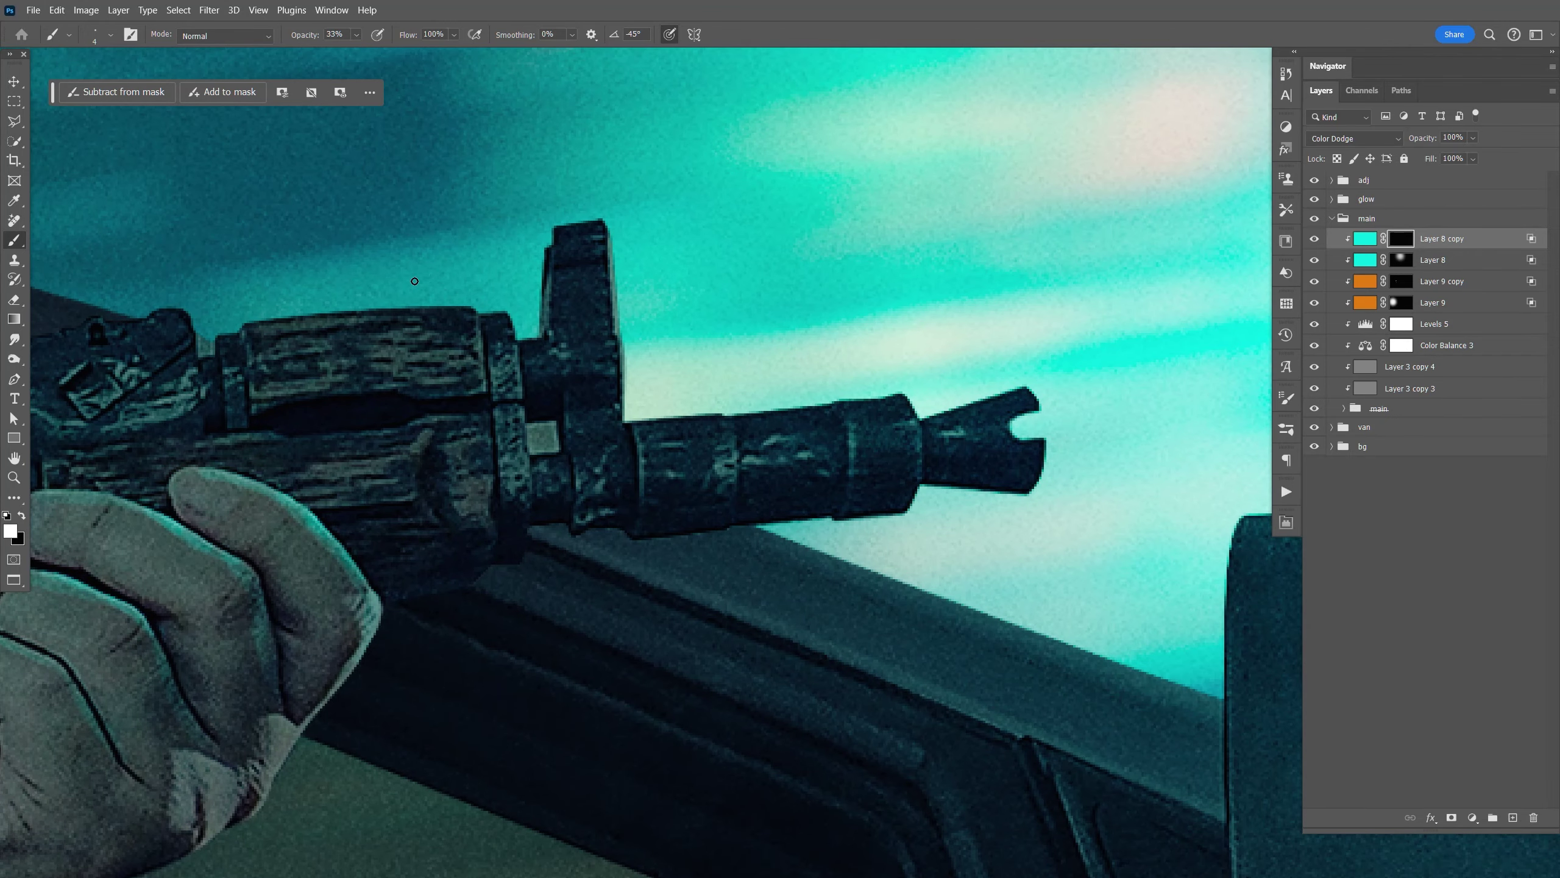
pyautogui.click(357, 34)
pyautogui.click(410, 52)
pyautogui.moveTo(647, 426)
pyautogui.mouseDown()
pyautogui.moveTo(898, 401)
pyautogui.moveTo(921, 480)
pyautogui.mouseUp()
pyautogui.moveTo(926, 424); pyautogui.dragTo(1014, 400)
# Step: Paint teal edges on the rifle's front sight and handguard on Layer 8 copy's mask
pyautogui.moveTo(602, 229)
pyautogui.mouseDown()
pyautogui.moveTo(624, 418)
pyautogui.moveTo(558, 237)
pyautogui.mouseUp()
pyautogui.moveTo(473, 312); pyautogui.dragTo(766, 297)
pyautogui.moveTo(762, 299)
pyautogui.mouseDown()
pyautogui.moveTo(575, 302)
pyautogui.moveTo(775, 344)
pyautogui.mouseUp()
pyautogui.moveTo(800, 300); pyautogui.dragTo(821, 440)
pyautogui.moveTo(442, 313)
pyautogui.mouseDown()
pyautogui.moveTo(596, 454)
pyautogui.moveTo(780, 351)
pyautogui.mouseUp()
# Step: Duplicate Layer 8 copy, clip the duplicate to the layers below, and fill its mask with white
pyautogui.hotkey('ctrl', '-')
pyautogui.hotkey('ctrl', '-')
pyautogui.hotkey('ctrl', '=')
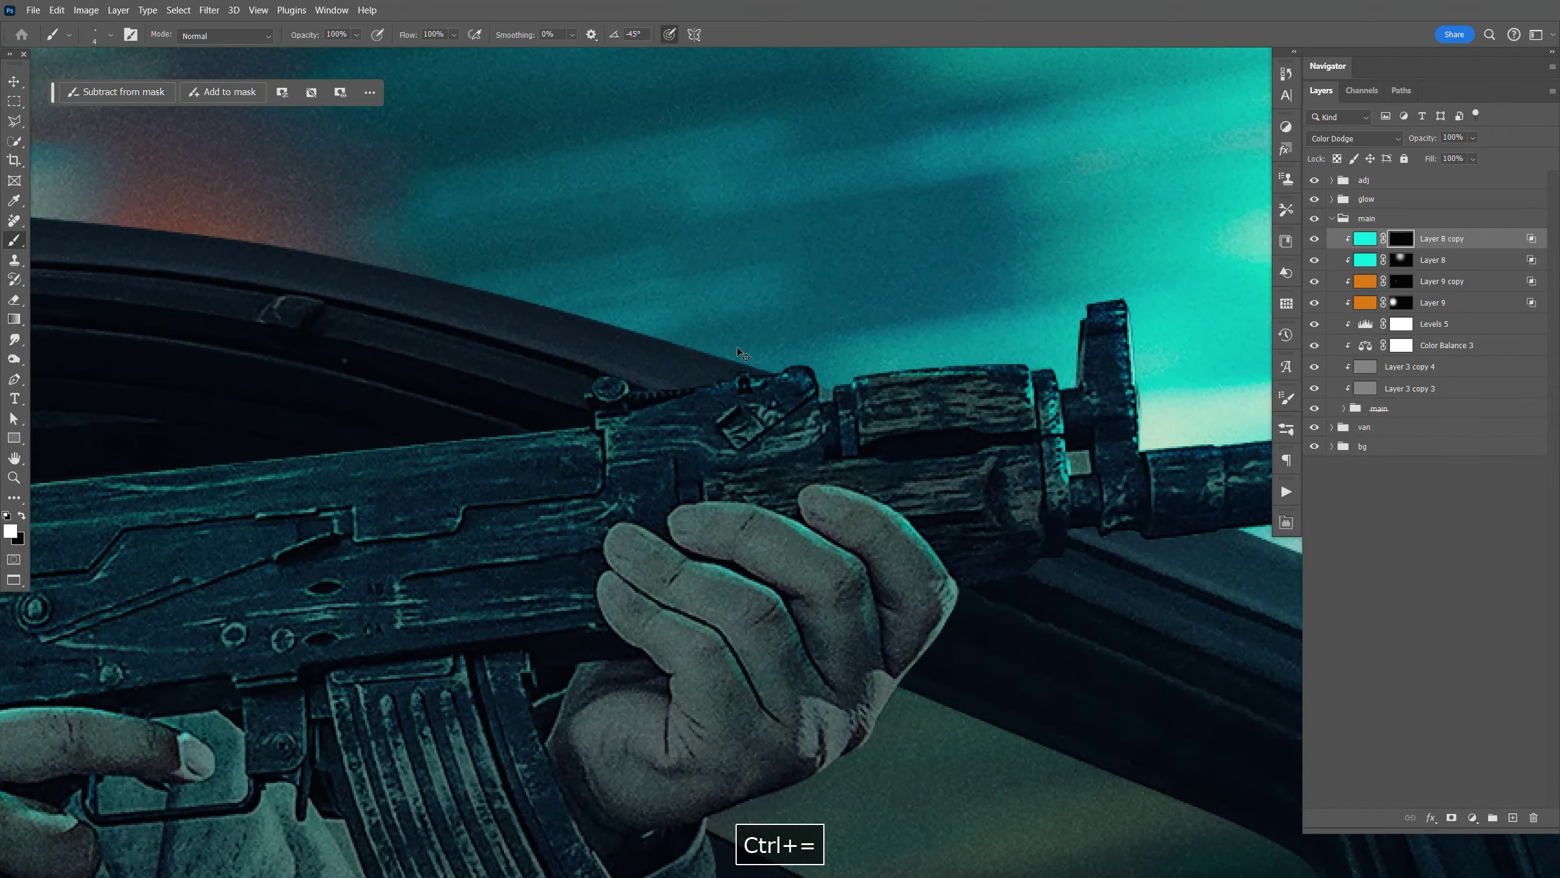
pyautogui.moveTo(983, 401); pyautogui.dragTo(853, 361)
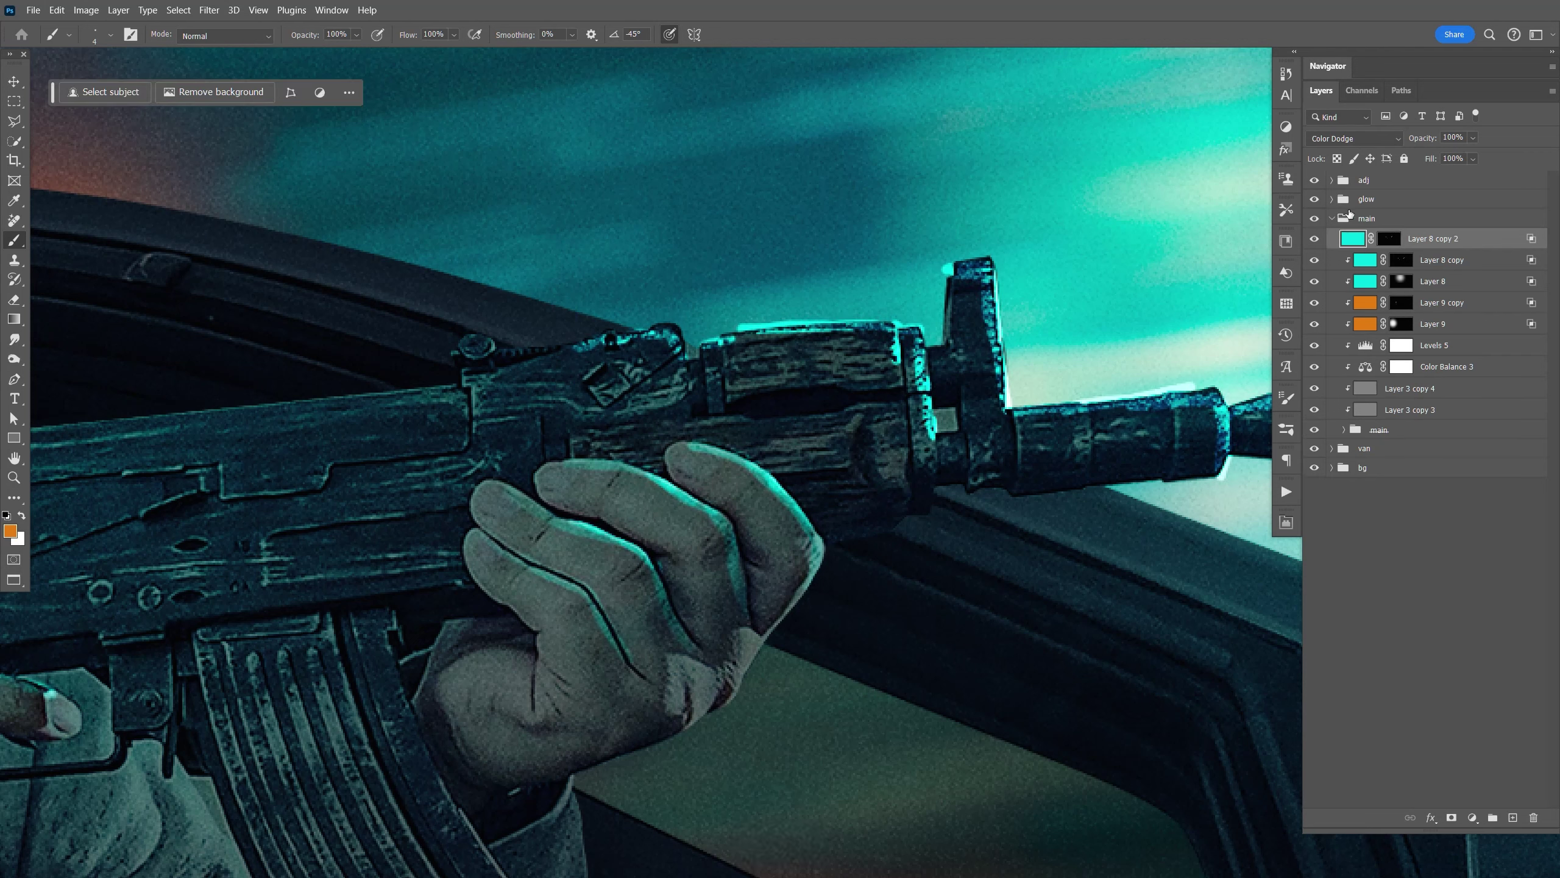
pyautogui.hotkey('ctrl', 'alt', 'g')
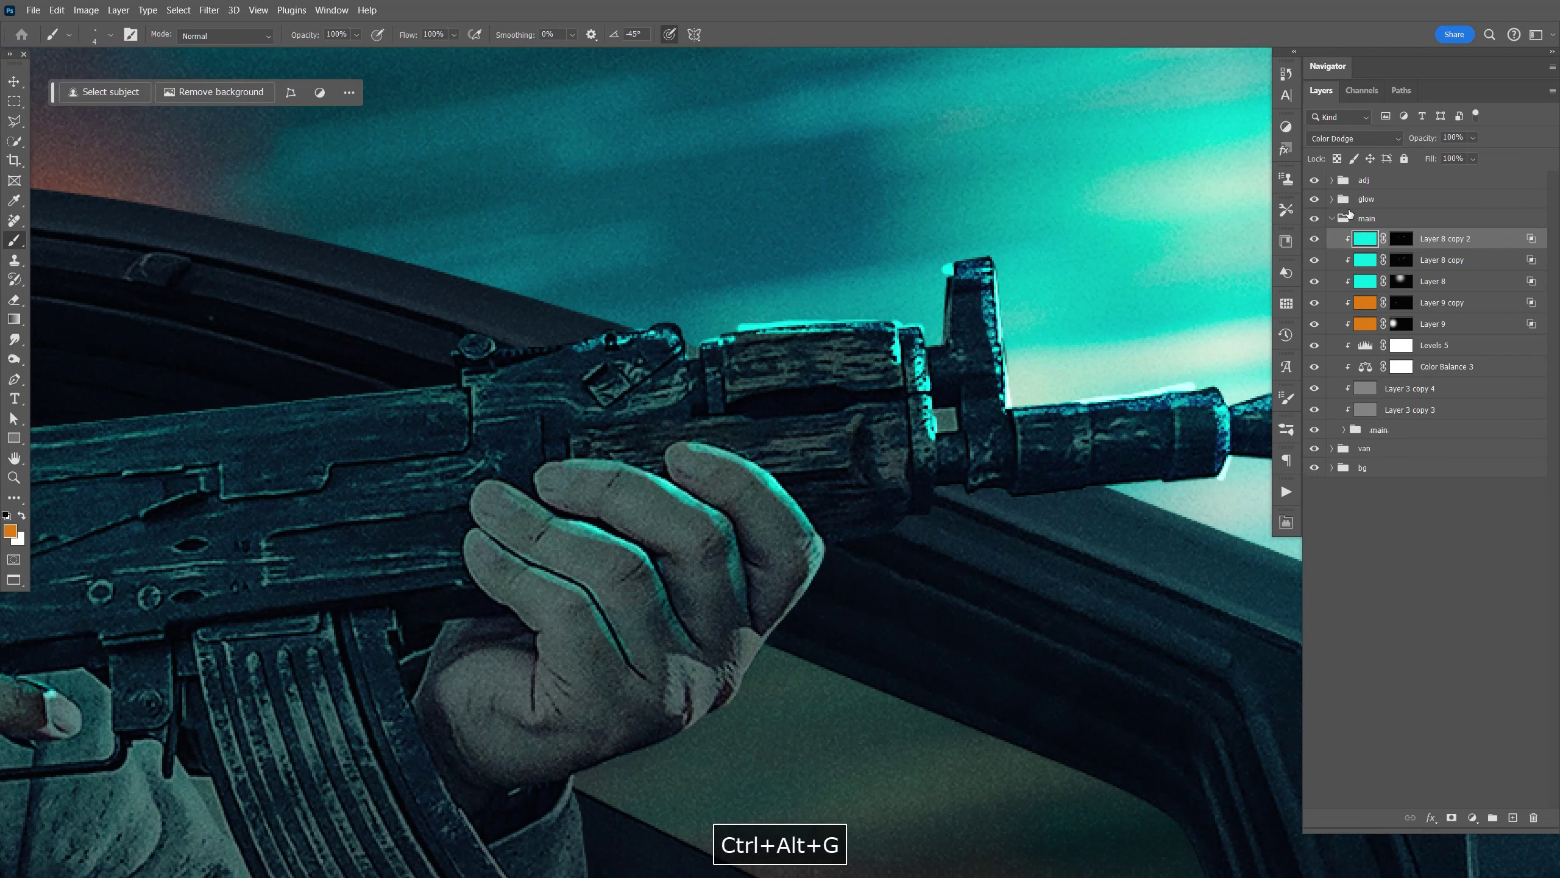
pyautogui.click(1406, 246)
pyautogui.press('d')
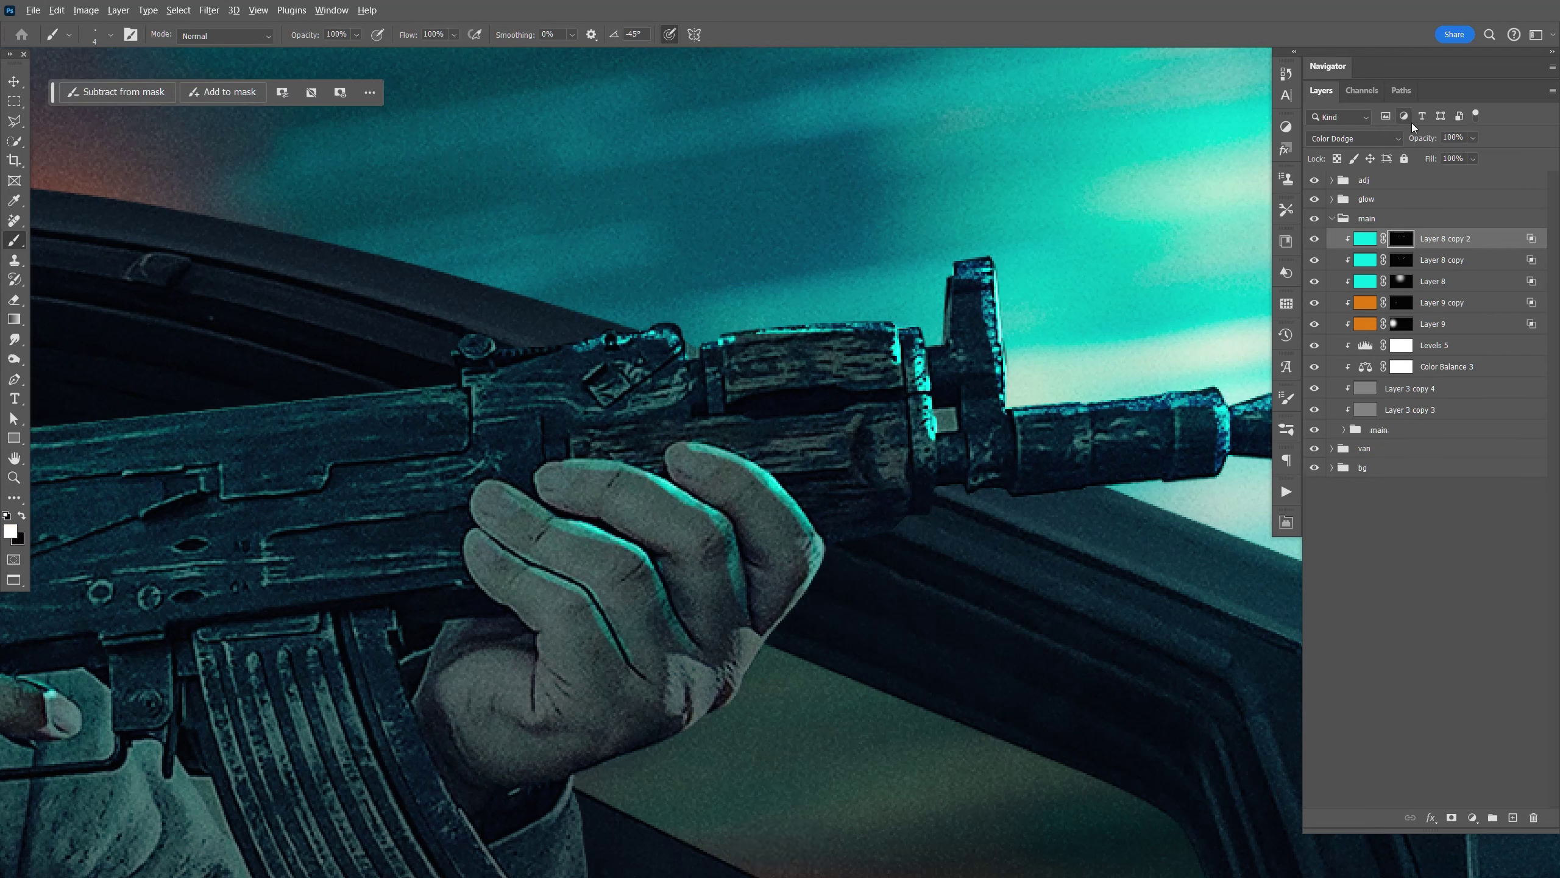
pyautogui.hotkey('alt', 'BackSpace')
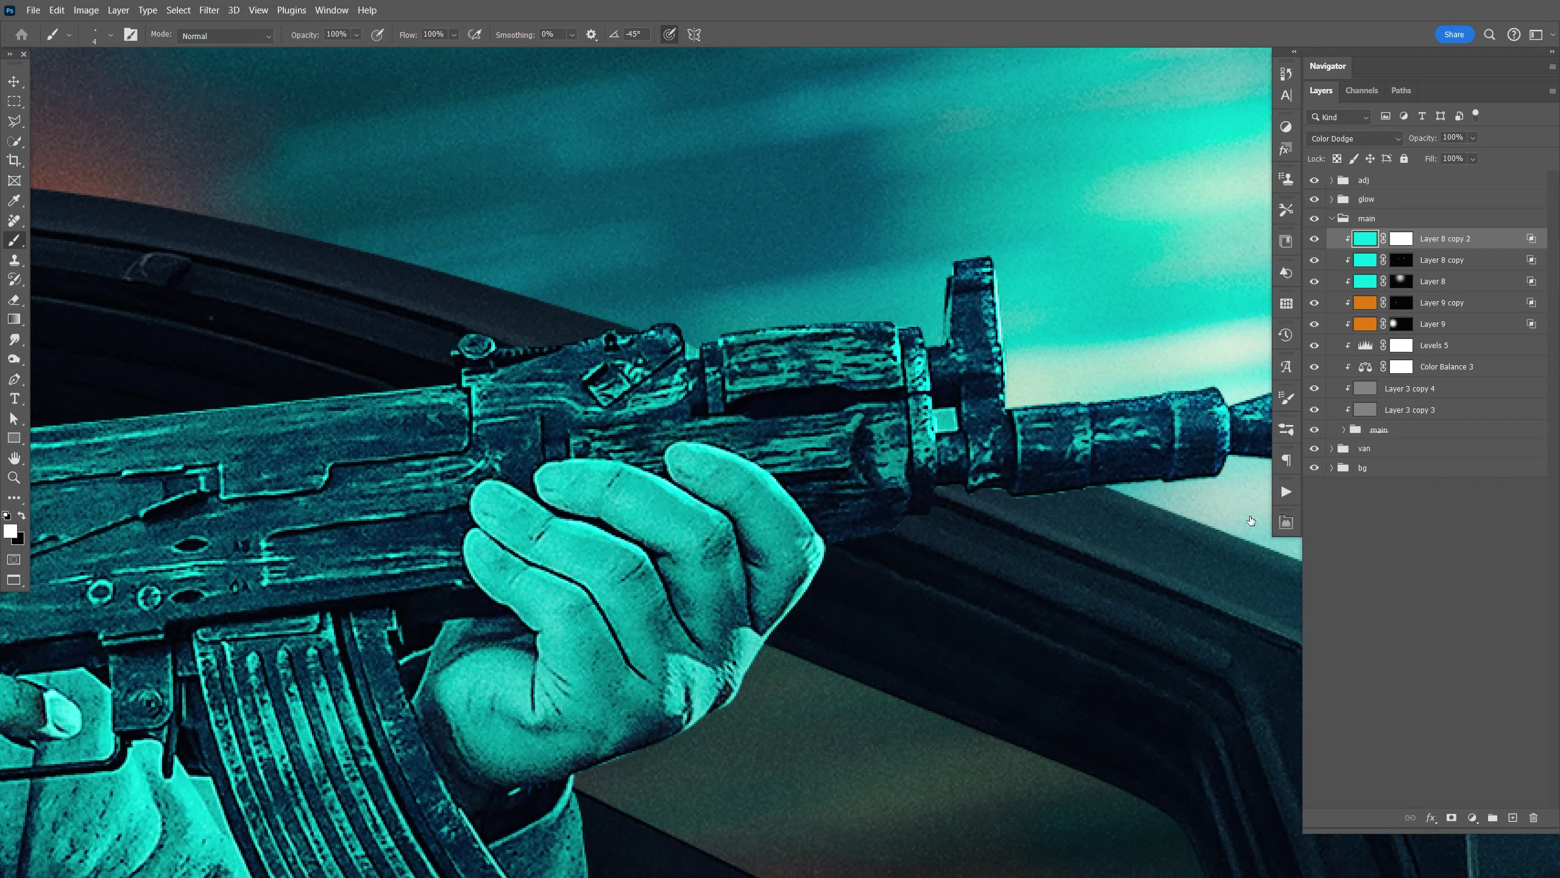
# Step: Reduce the split Blend If shadow range of the underlying layer for Layer 8 copy 2, and invert its mask to black
pyautogui.doubleClick(1486, 238)
pyautogui.moveTo(1084, 748); pyautogui.dragTo(1021, 749)
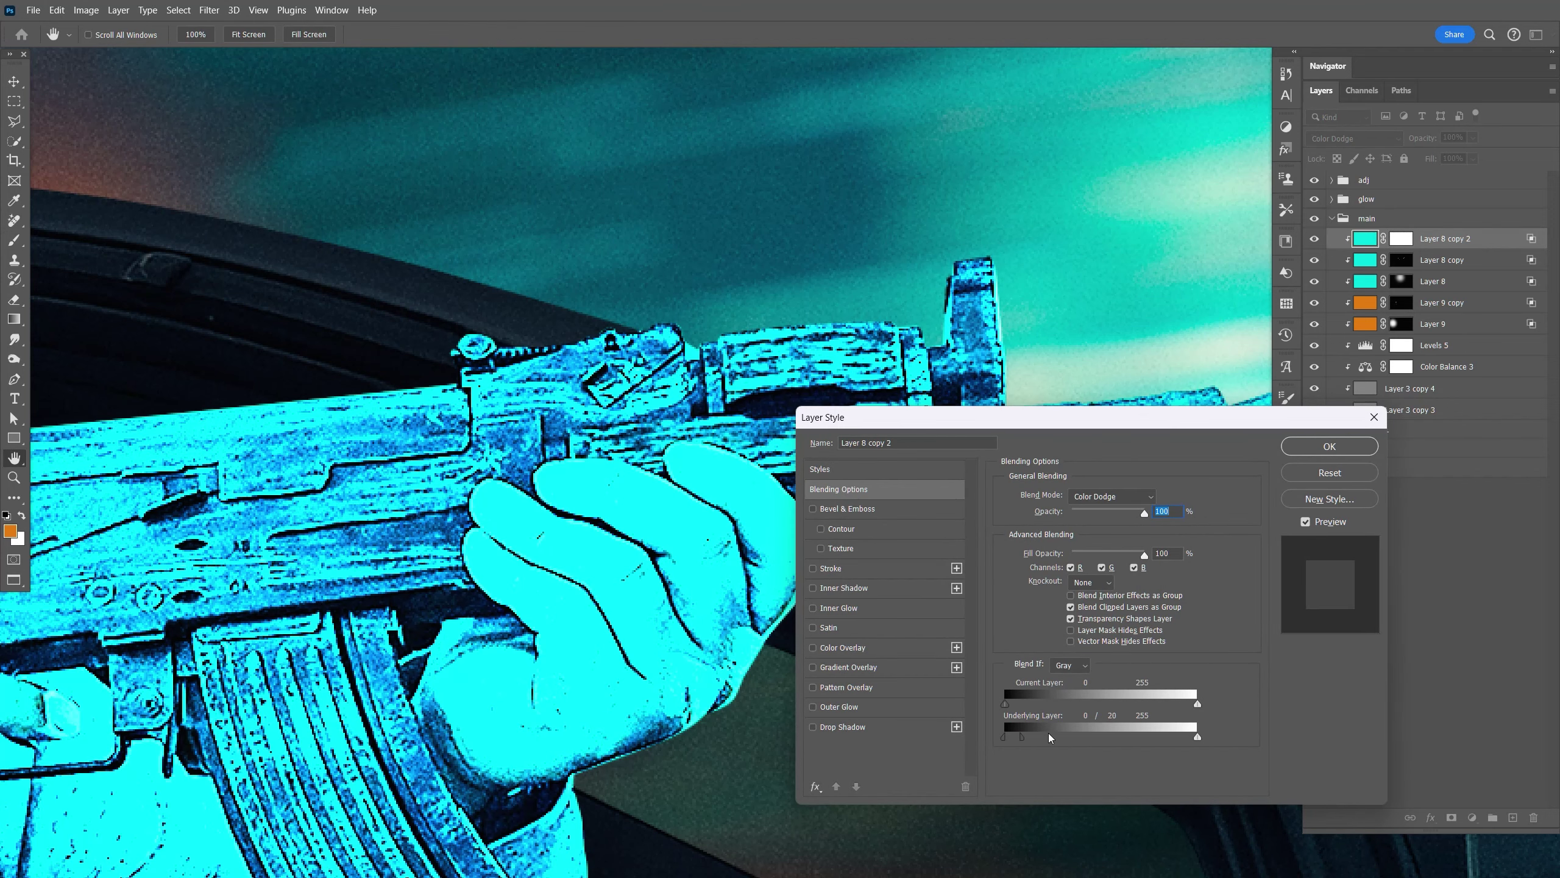
pyautogui.click(1309, 453)
pyautogui.hotkey('ctrl', 'i')
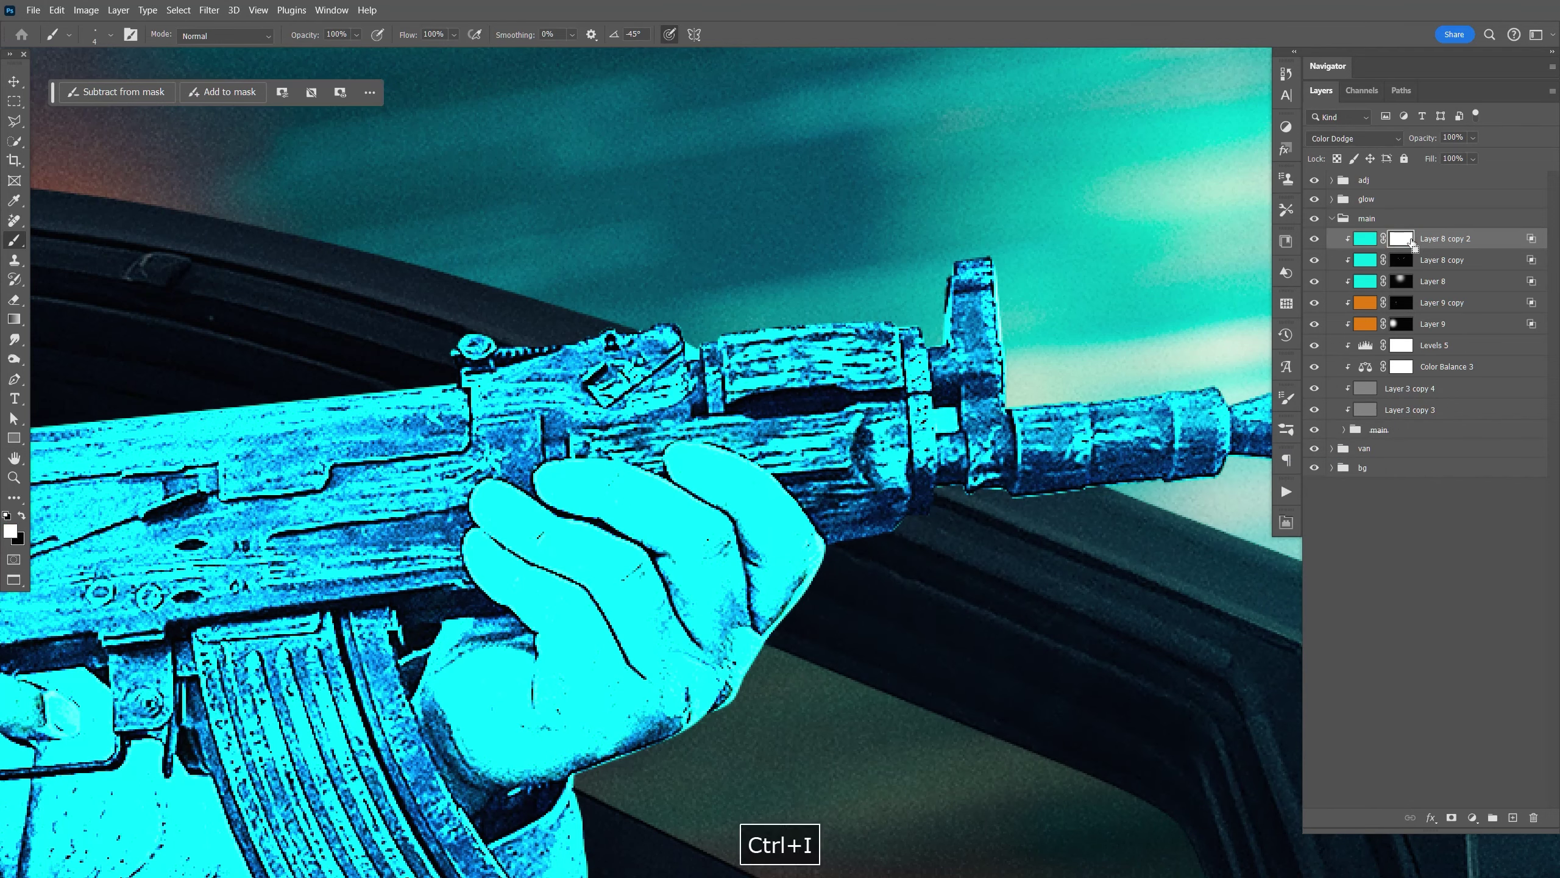
# Step: Paint bright teal edges along the rifle's barrel, front sight, handguard and rear sight on Layer 8 copy 2's mask
pyautogui.press('b')
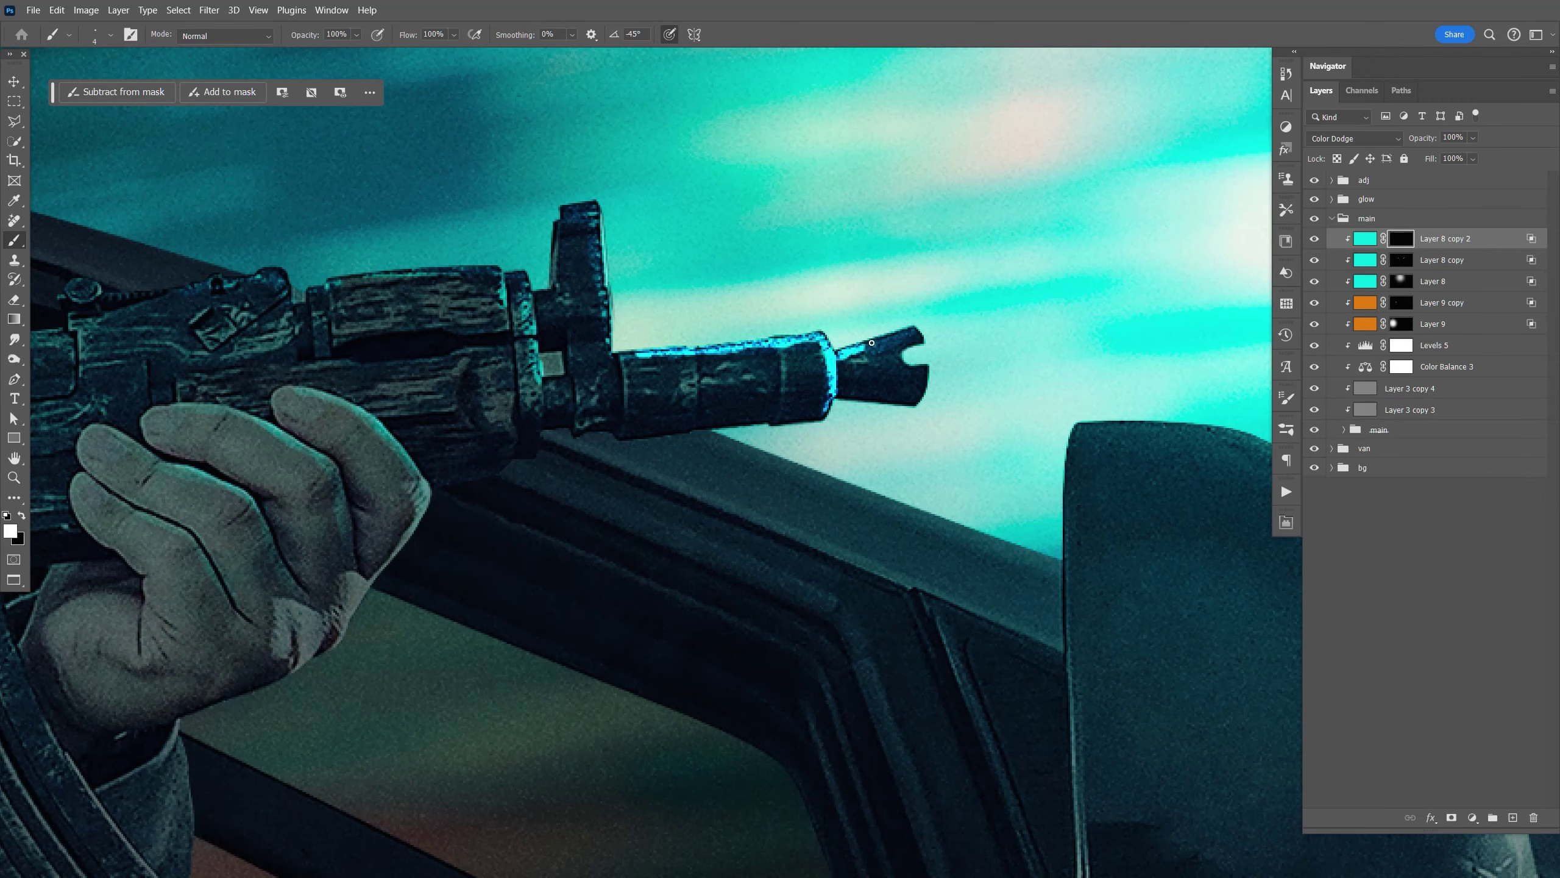
pyautogui.moveTo(593, 203); pyautogui.dragTo(610, 340)
pyautogui.press('space')
pyautogui.moveTo(479, 319); pyautogui.dragTo(728, 349)
pyautogui.moveTo(577, 312)
pyautogui.mouseDown()
pyautogui.moveTo(752, 325)
pyautogui.moveTo(791, 403)
pyautogui.moveTo(641, 312)
pyautogui.mouseUp()
pyautogui.press('x')
pyautogui.moveTo(856, 235); pyautogui.dragTo(1120, 236)
pyautogui.press('x')
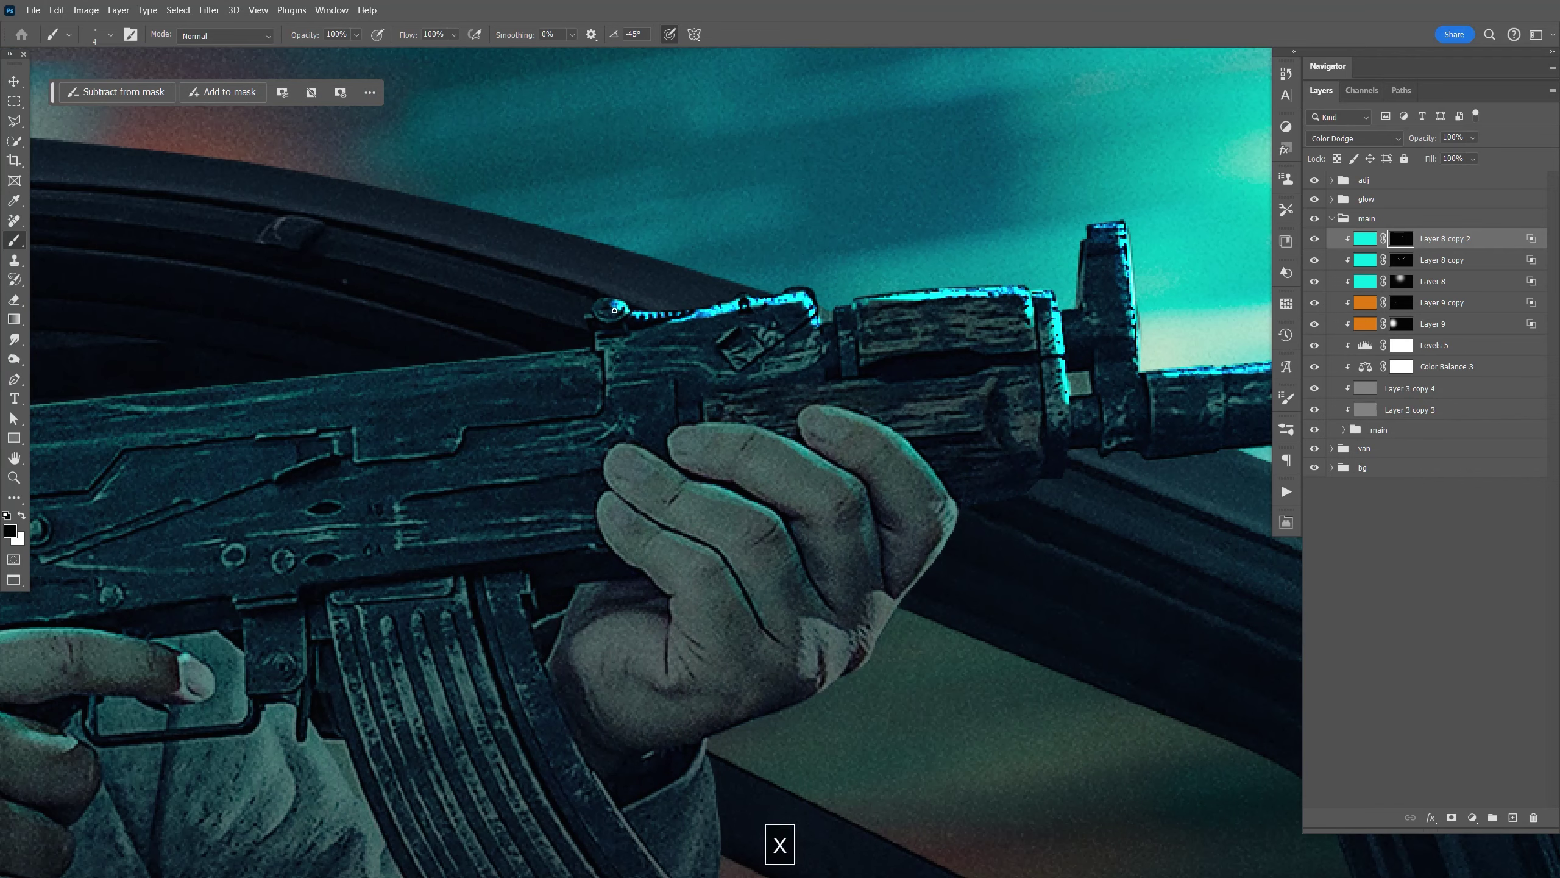
# Step: Lower the brush opacity to 28% and paint a teal highlight along the front edge of the rifle's magazine
pyautogui.moveTo(498, 491)
pyautogui.mouseDown()
pyautogui.moveTo(756, 386)
pyautogui.moveTo(737, 353)
pyautogui.mouseUp()
pyautogui.moveTo(356, 34); pyautogui.dragTo(320, 52)
pyautogui.moveTo(746, 433); pyautogui.dragTo(794, 571)
pyautogui.moveTo(798, 576); pyautogui.dragTo(672, 385)
pyautogui.moveTo(728, 491); pyautogui.dragTo(887, 655)
pyautogui.moveTo(618, 244)
pyautogui.mouseDown()
pyautogui.moveTo(760, 532)
pyautogui.moveTo(649, 363)
pyautogui.moveTo(884, 652)
pyautogui.mouseUp()
# Step: Paint a teal highlight along the top edge of the rifle's receiver and touch up the round stock fitting
pyautogui.press('x')
pyautogui.press('x')
pyautogui.press('space')
pyautogui.moveTo(412, 135); pyautogui.dragTo(893, 489)
pyautogui.moveTo(1000, 369)
pyautogui.mouseDown()
pyautogui.moveTo(599, 401)
pyautogui.moveTo(1156, 356)
pyautogui.moveTo(565, 422)
pyautogui.mouseUp()
pyautogui.press('x')
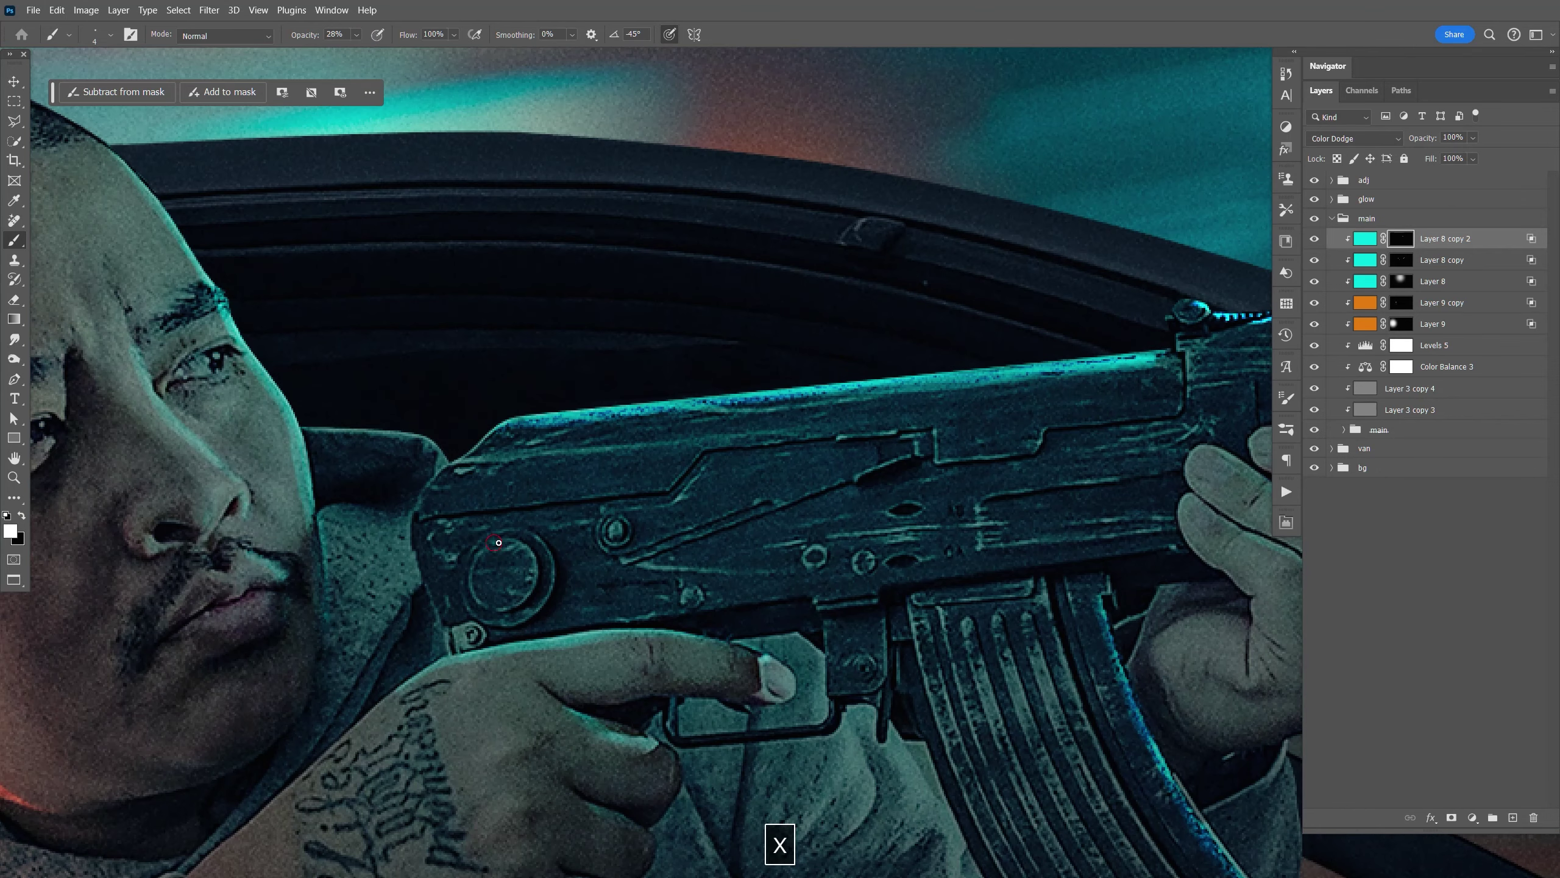
pyautogui.moveTo(498, 541); pyautogui.dragTo(487, 545)
pyautogui.press('x')
# Step: Enlarge the brush to 500 px and lower its opacity to 17% to soften the rifle highlights on Layer 8 copy 2's mask
pyautogui.hotkey('ctrl', '-')
pyautogui.hotkey('ctrl', '-')
pyautogui.hotkey('ctrl', '-')
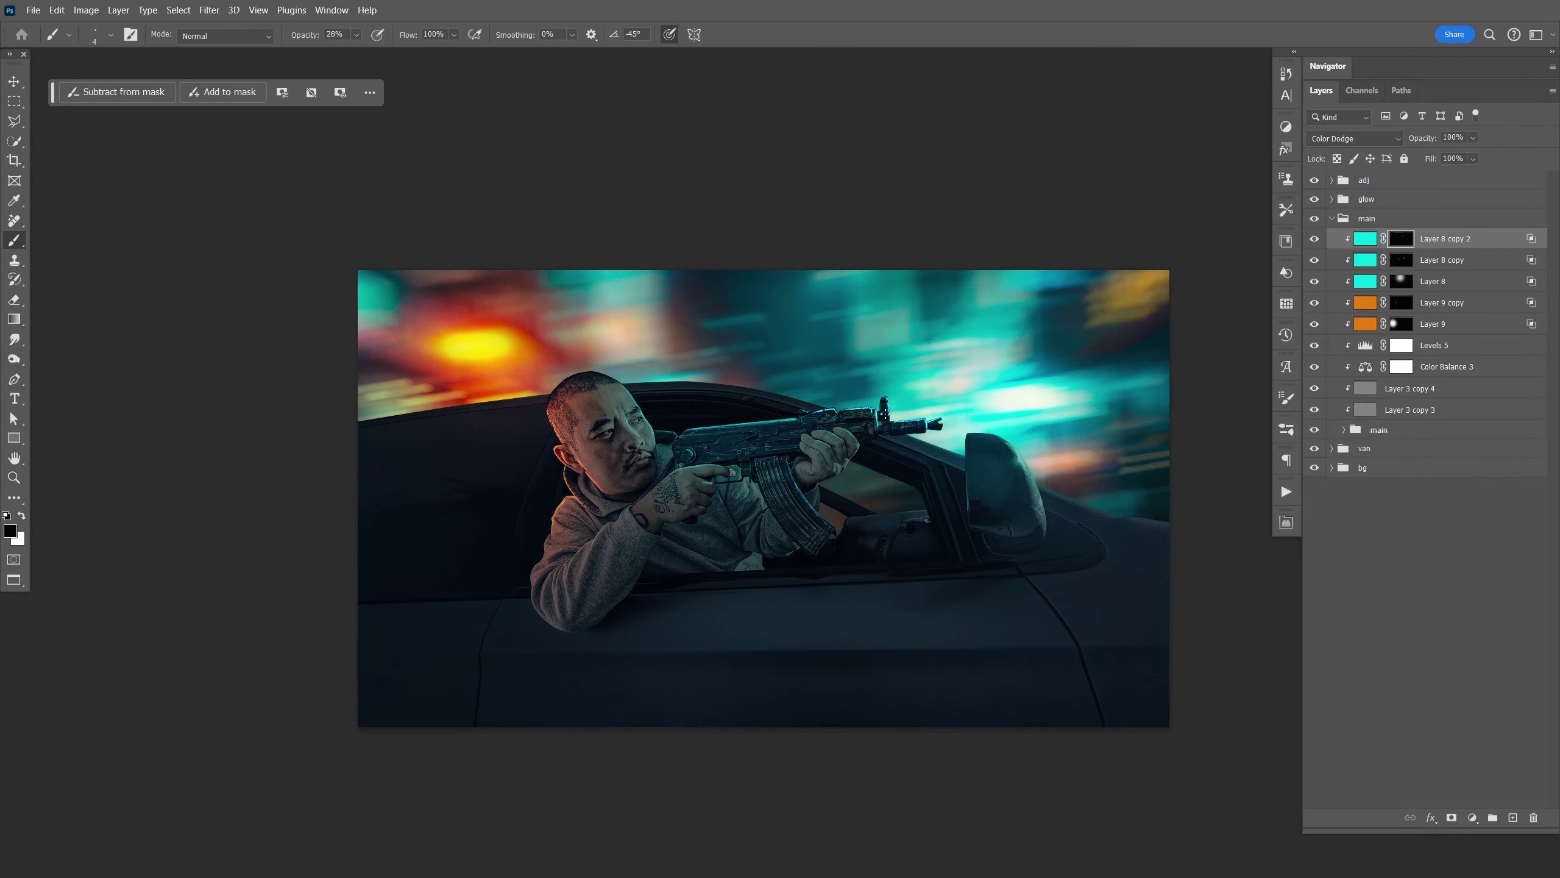
pyautogui.press(']')
pyautogui.press(']')
pyautogui.press(']')
pyautogui.press(']')
pyautogui.press(']')
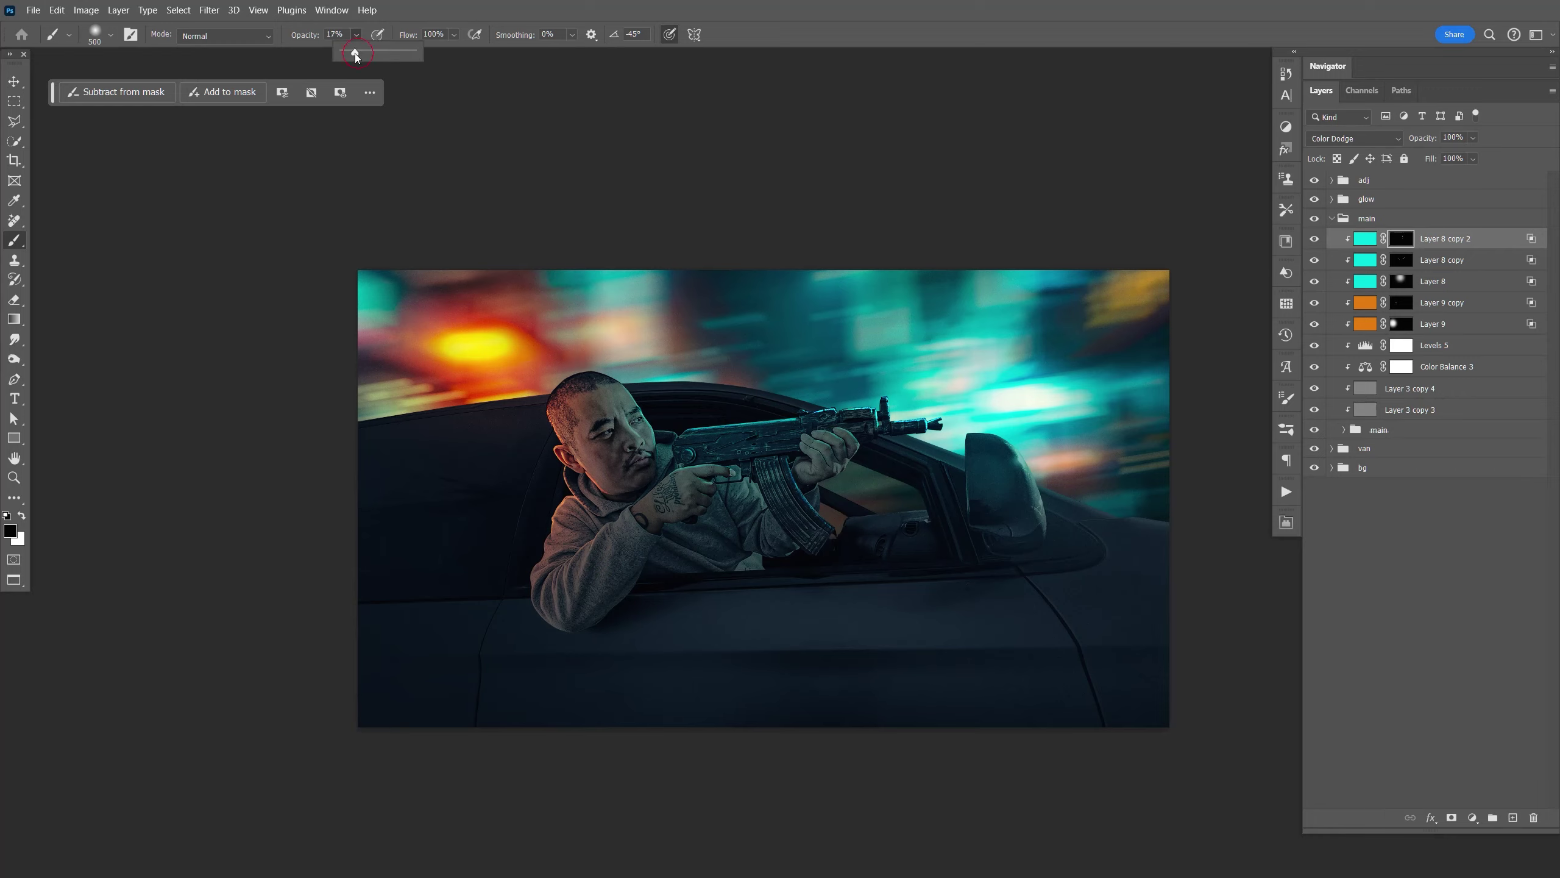
# Step: Paint and clean up a bright teal edge along the front hand on Layer 8 copy's mask at 100% brush opacity
pyautogui.press('v')
pyautogui.press('F9')
pyautogui.hotkey('ctrl', '+')
pyautogui.hotkey('ctrl', '+')
pyautogui.hotkey('ctrl', '+')
pyautogui.hotkey('ctrl', '+')
pyautogui.hotkey('ctrl', '+')
pyautogui.moveTo(905, 449); pyautogui.dragTo(349, 415)
pyautogui.press('b')
pyautogui.click(1401, 260)
pyautogui.press('x')
pyautogui.press(']')
pyautogui.press(']')
pyautogui.press(']')
pyautogui.press('0')
pyautogui.moveTo(845, 264)
pyautogui.mouseDown()
pyautogui.moveTo(747, 486)
pyautogui.moveTo(1061, 541)
pyautogui.mouseUp()
pyautogui.press('x')
pyautogui.moveTo(1065, 275)
pyautogui.mouseDown()
pyautogui.moveTo(1090, 312)
pyautogui.moveTo(1090, 361)
pyautogui.mouseUp()
pyautogui.press('x')
# Step: Paint a thin teal highlight along the bridge of the nose on Layer 8 copy's mask at 67% opacity, trimming it in black
pyautogui.moveTo(307, 387); pyautogui.dragTo(1031, 359)
pyautogui.moveTo(369, 234); pyautogui.dragTo(899, 530)
pyautogui.press('x')
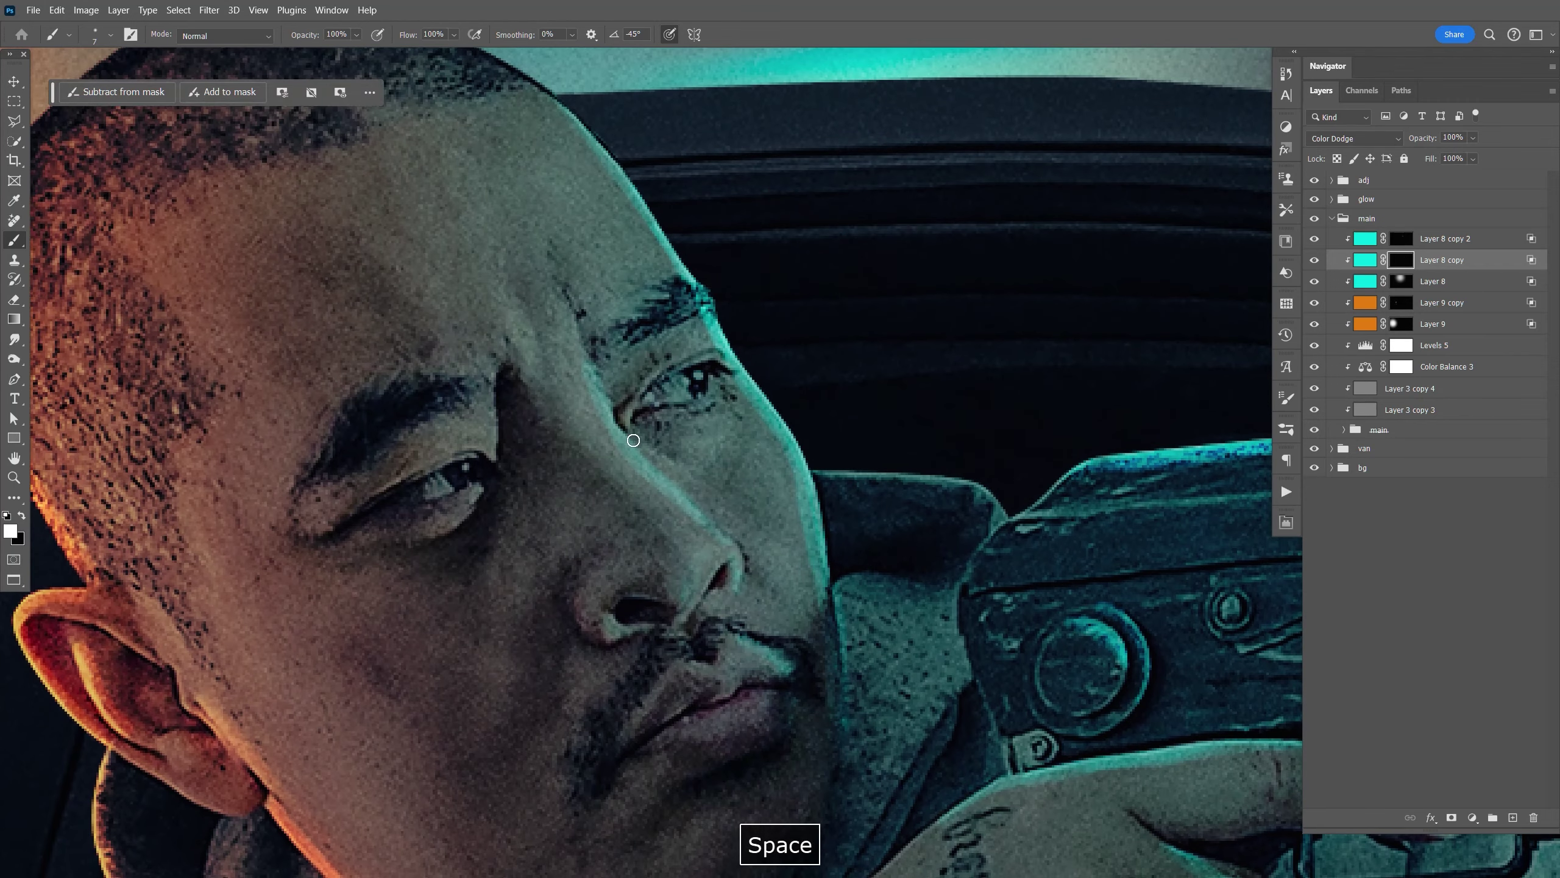
pyautogui.press('6')
pyautogui.press('7')
pyautogui.press('[')
pyautogui.press('[')
pyautogui.press('[')
pyautogui.press('[')
pyautogui.press('[')
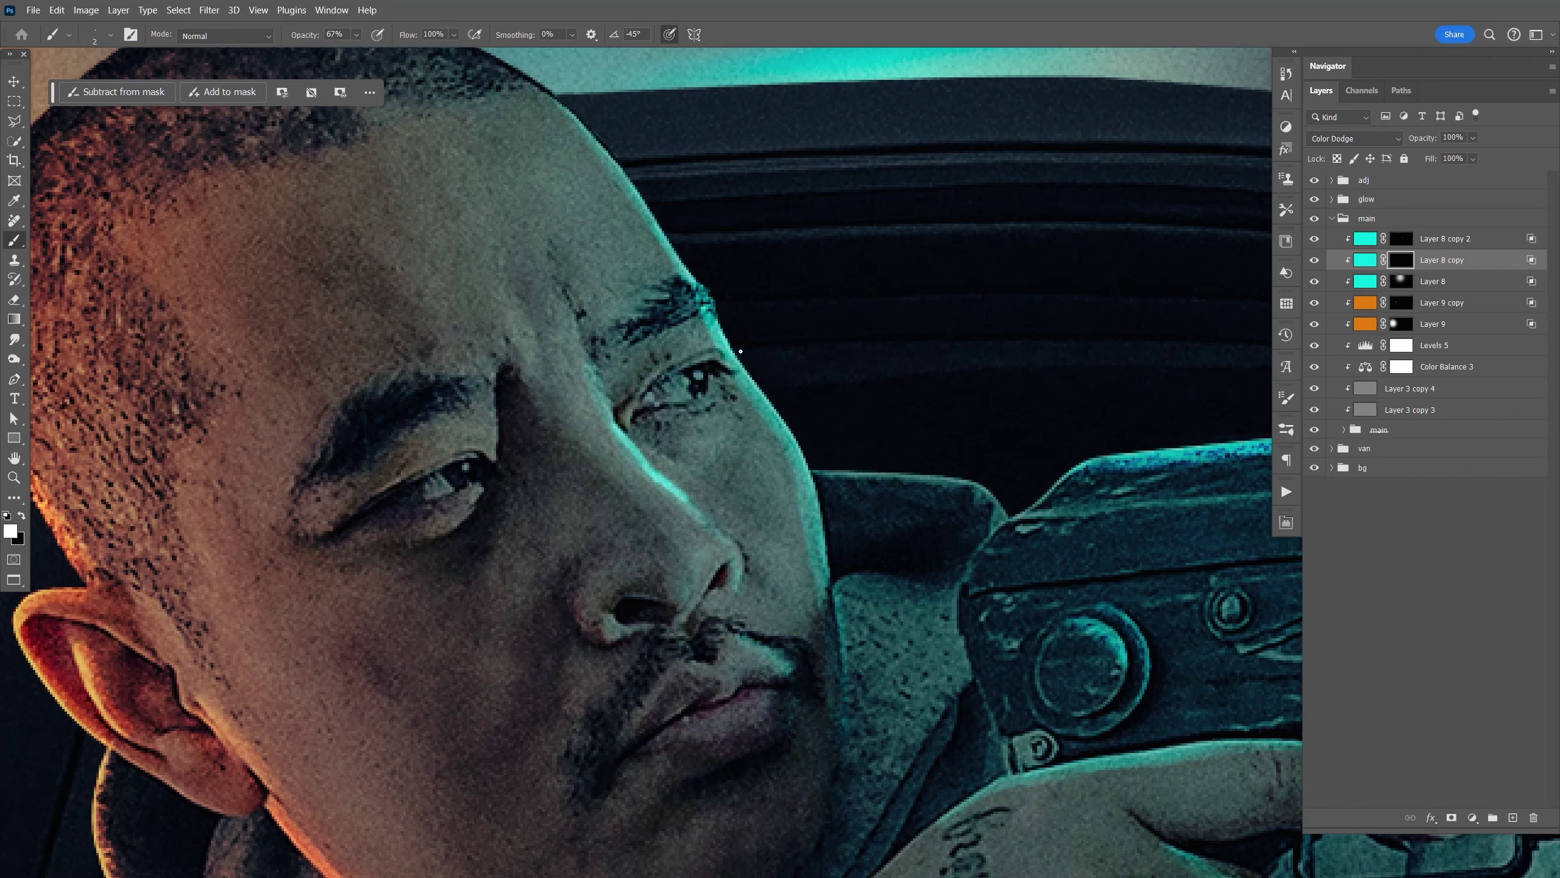
pyautogui.press('x')
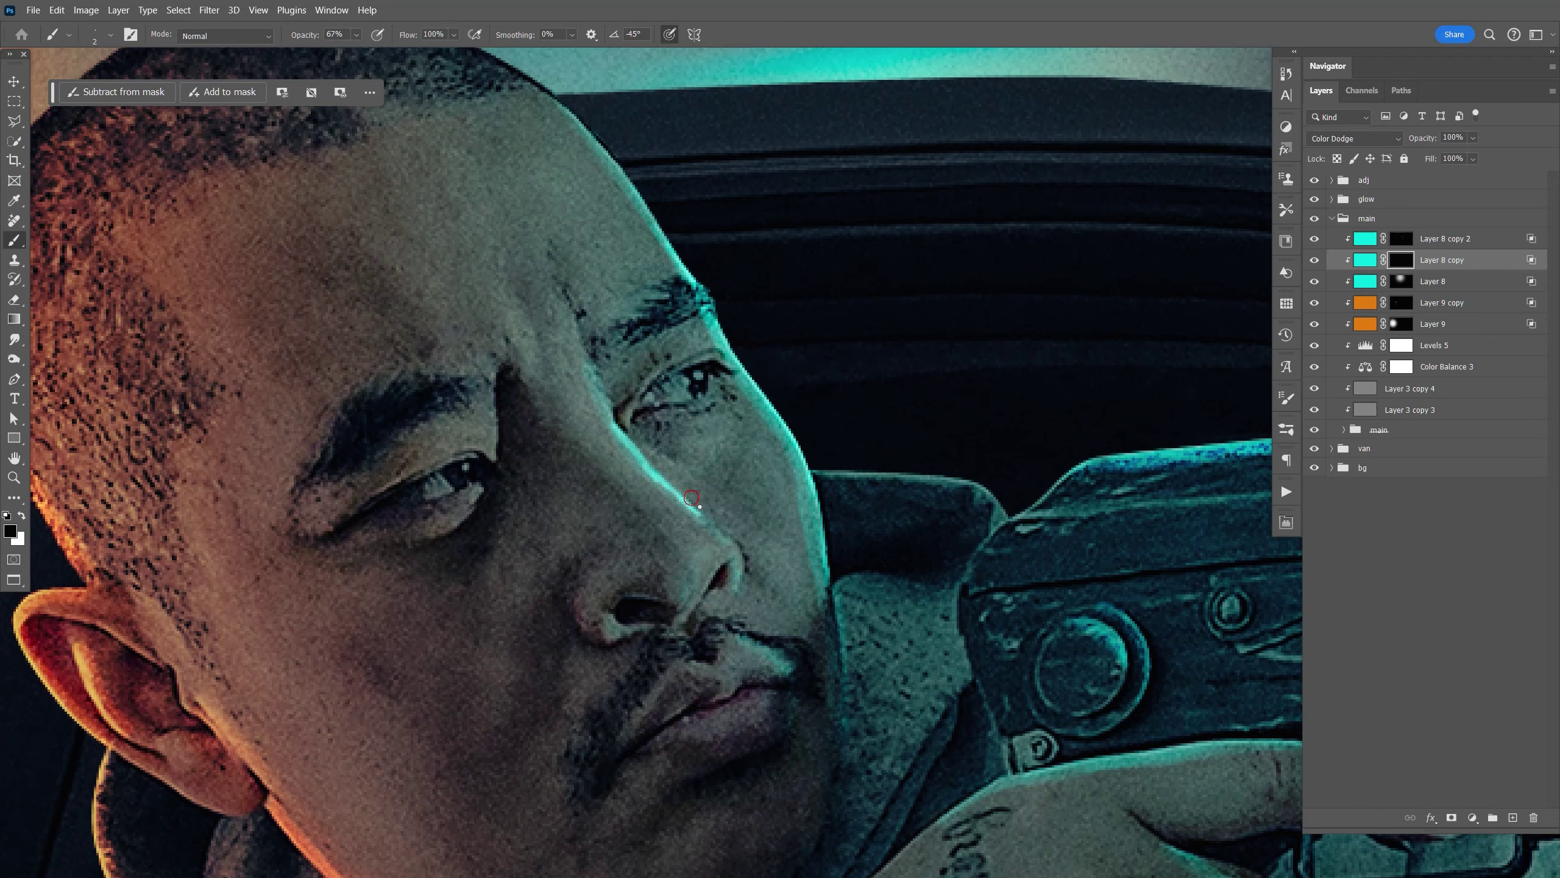
pyautogui.press('x')
pyautogui.moveTo(966, 495); pyautogui.dragTo(740, 363)
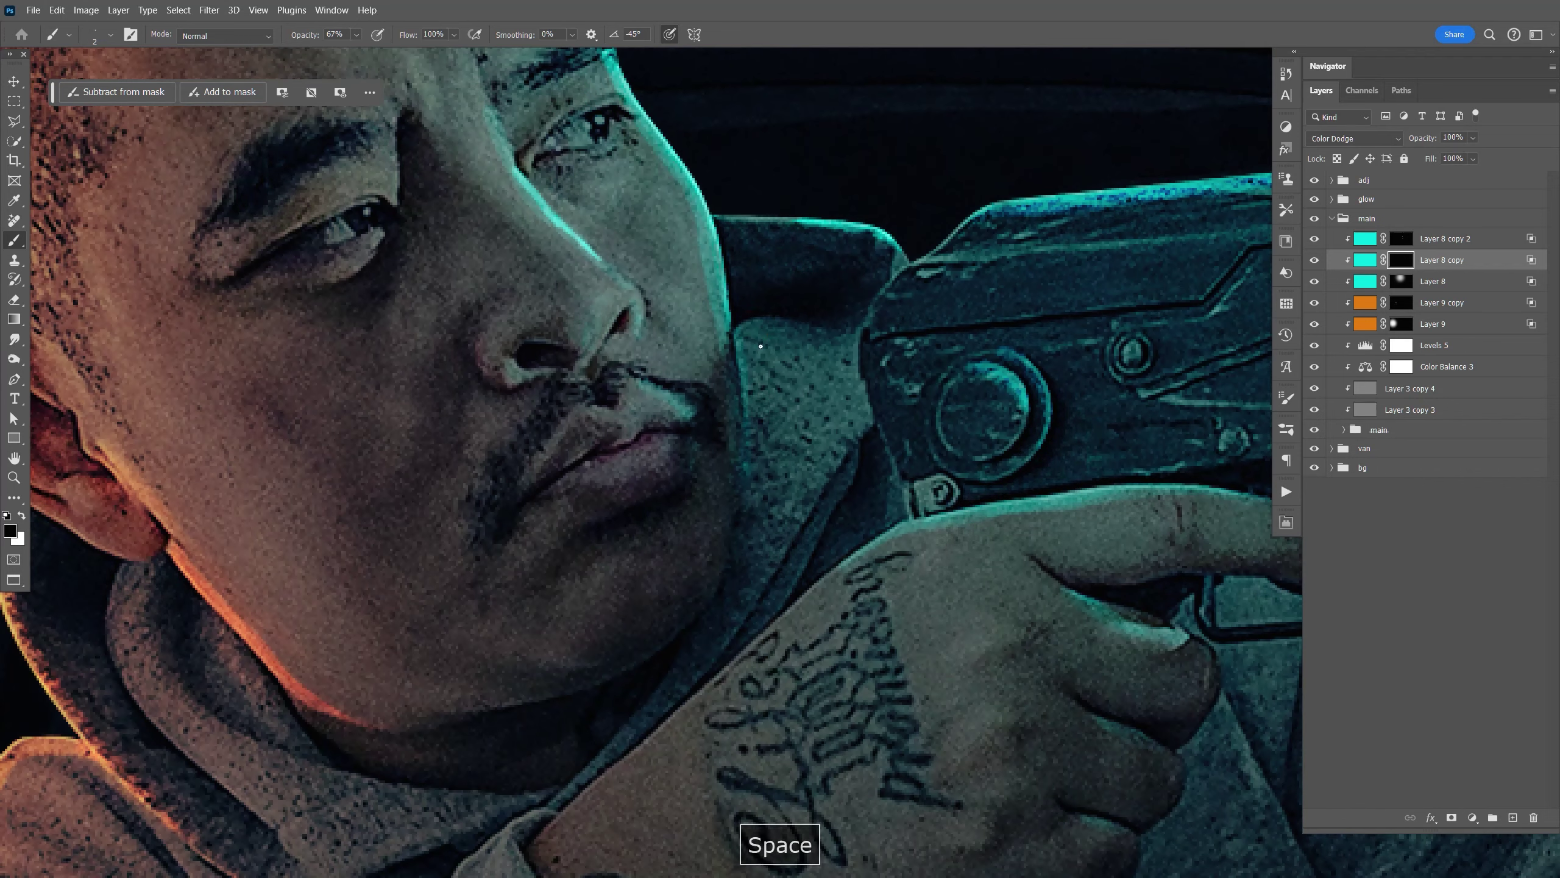
# Step: Soften the teal highlight on the rifle's magazine on Layer 8 copy 2's mask with a 60 px black brush at 23% opacity
pyautogui.hotkey('ctrl', '-')
pyautogui.hotkey('ctrl', '-')
pyautogui.press('F9')
pyautogui.hotkey('ctrl', '+')
pyautogui.hotkey('ctrl', '+')
pyautogui.moveTo(1149, 522); pyautogui.dragTo(357, 338)
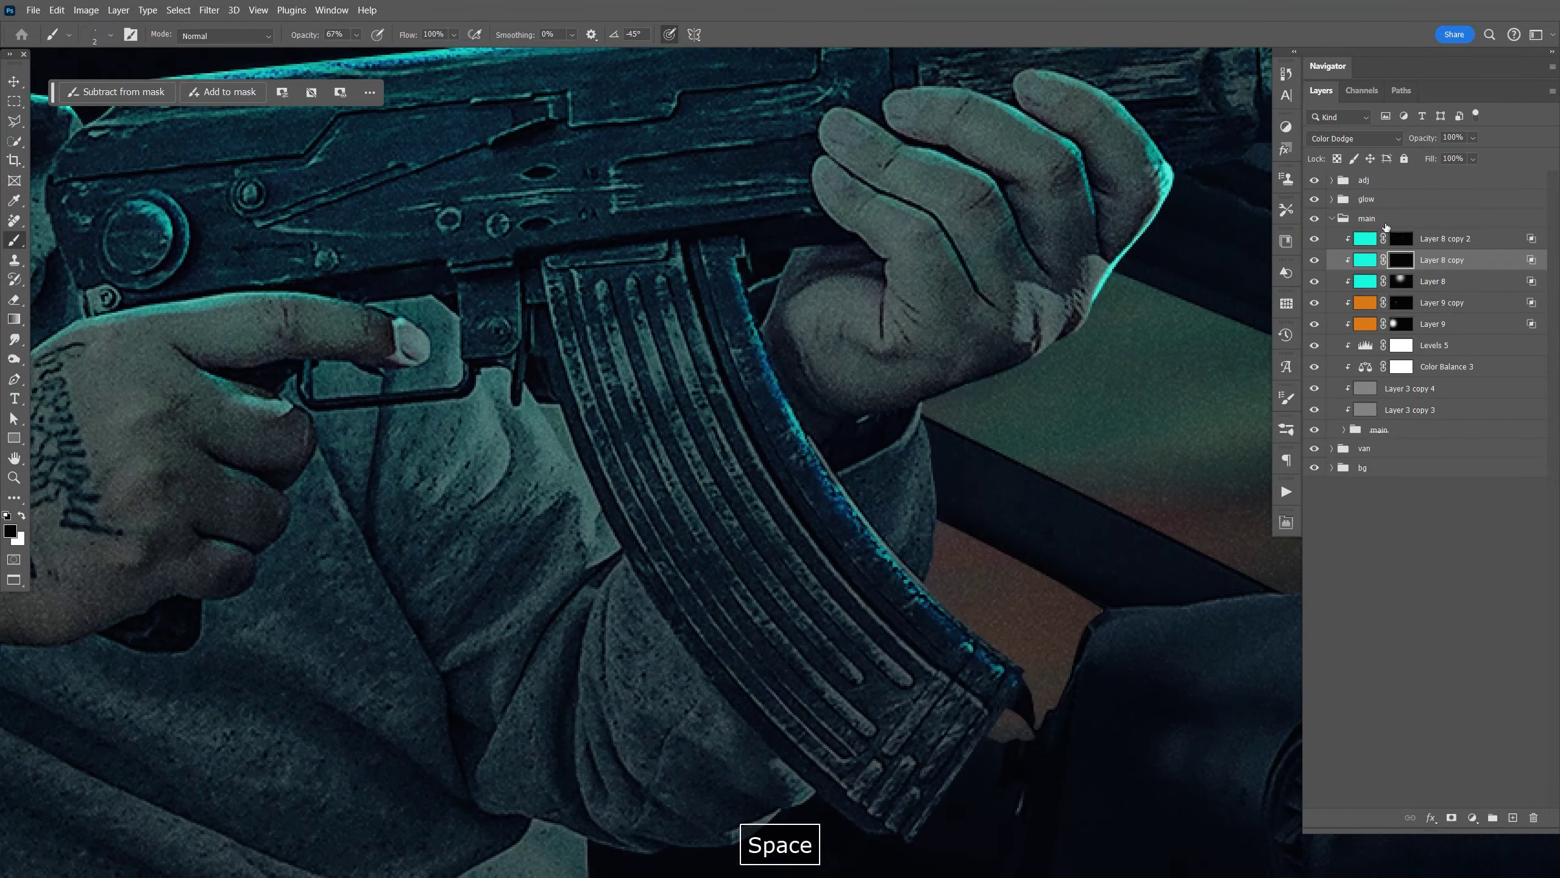
pyautogui.click(1401, 239)
pyautogui.press('b')
pyautogui.moveTo(356, 35); pyautogui.dragTo(335, 52)
pyautogui.press(']')
pyautogui.press(']')
pyautogui.press(']')
pyautogui.press(']')
pyautogui.press(']')
pyautogui.press(']')
pyautogui.press(']')
pyautogui.press(']')
pyautogui.press(']')
pyautogui.press(']')
pyautogui.press(']')
pyautogui.press(']')
pyautogui.press(']')
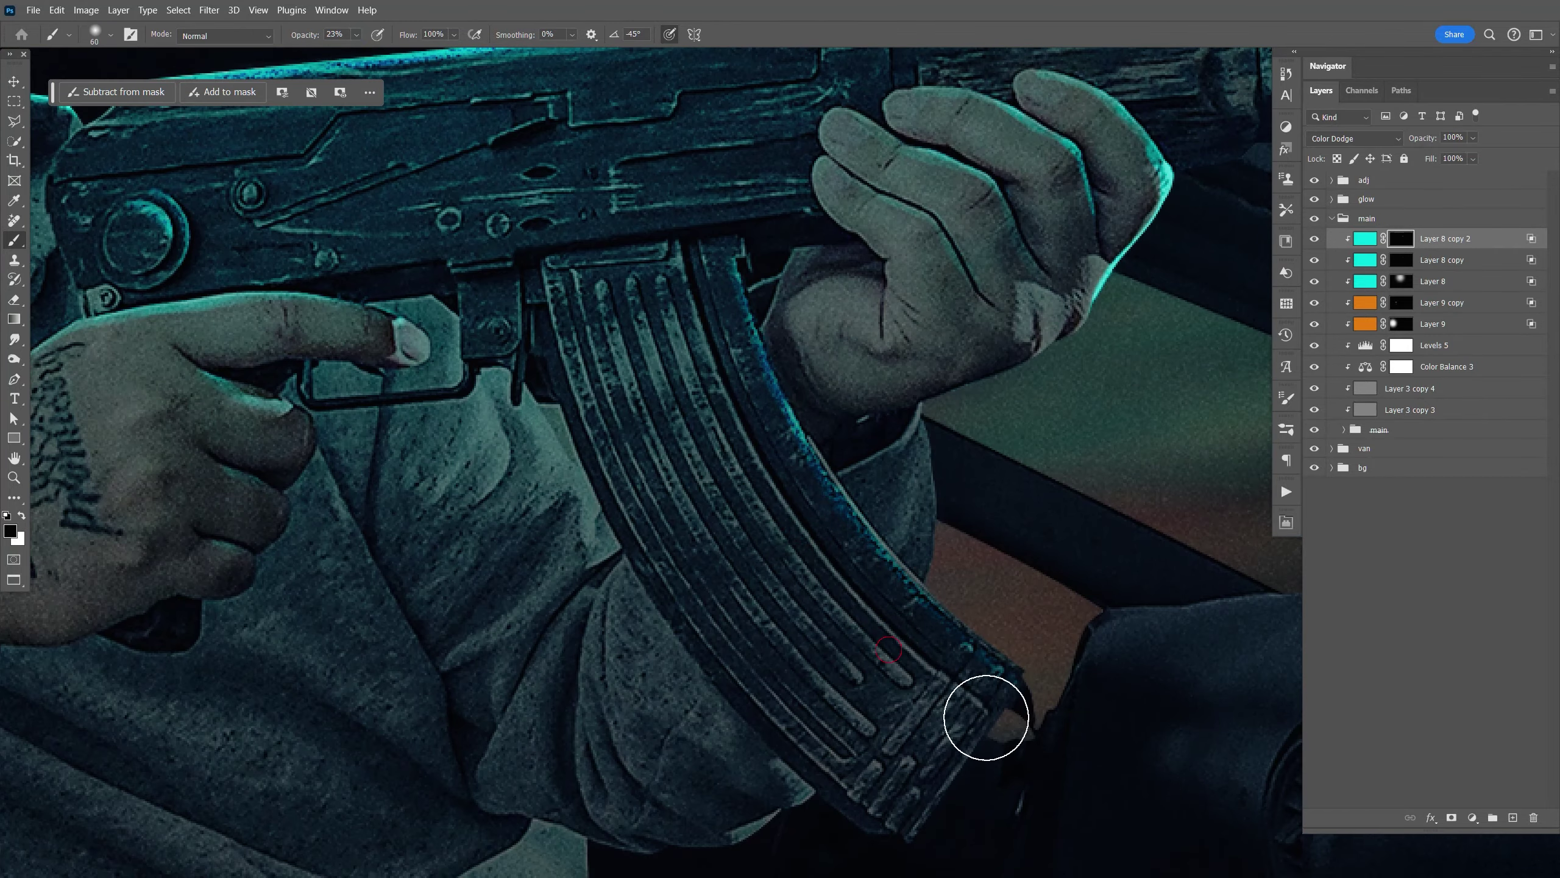
pyautogui.hotkey('ctrl', '-')
pyautogui.hotkey('ctrl', '-')
pyautogui.press('space')
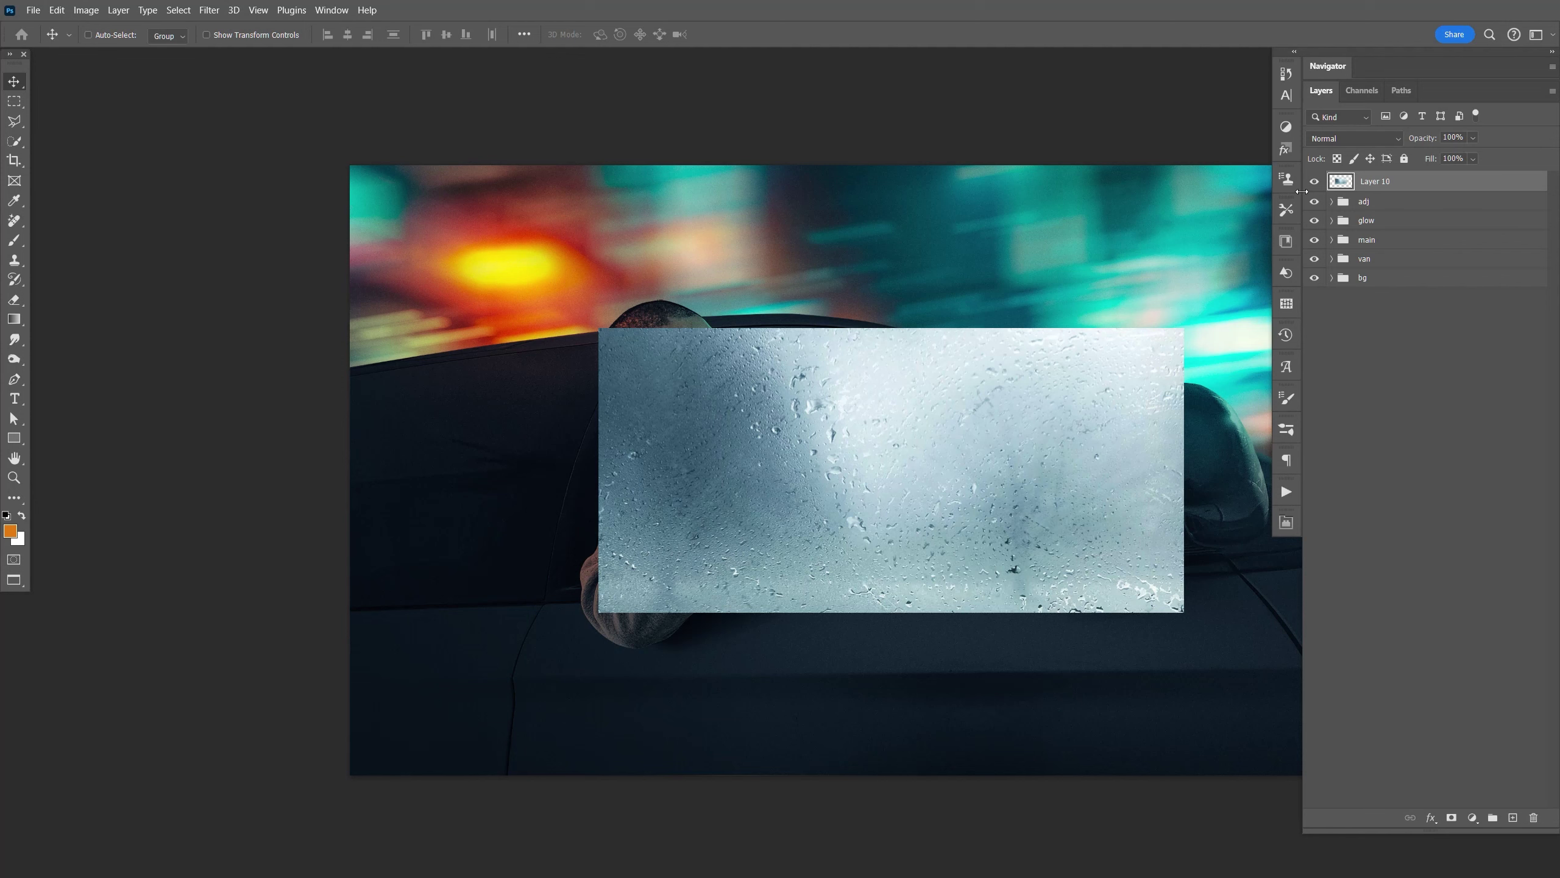
# Step: Move the wet-glass texture layer between the van and bg groups and put it in a new group named window
pyautogui.click(1320, 188)
pyautogui.click(1315, 183)
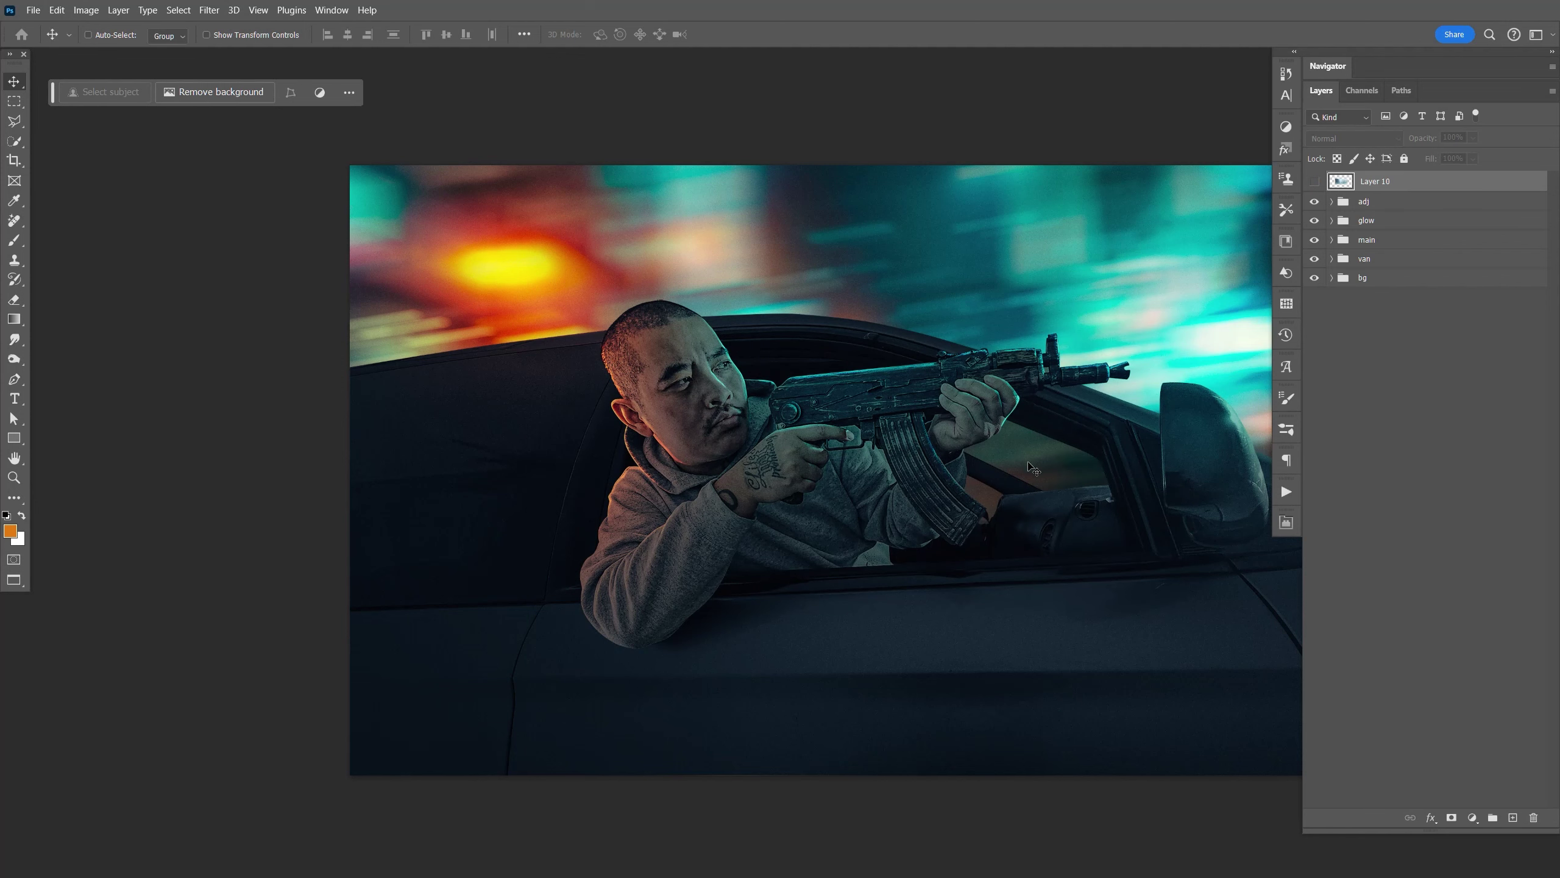
pyautogui.click(1315, 181)
pyautogui.moveTo(1413, 183); pyautogui.dragTo(1415, 266)
pyautogui.hotkey('ctrl', 'g')
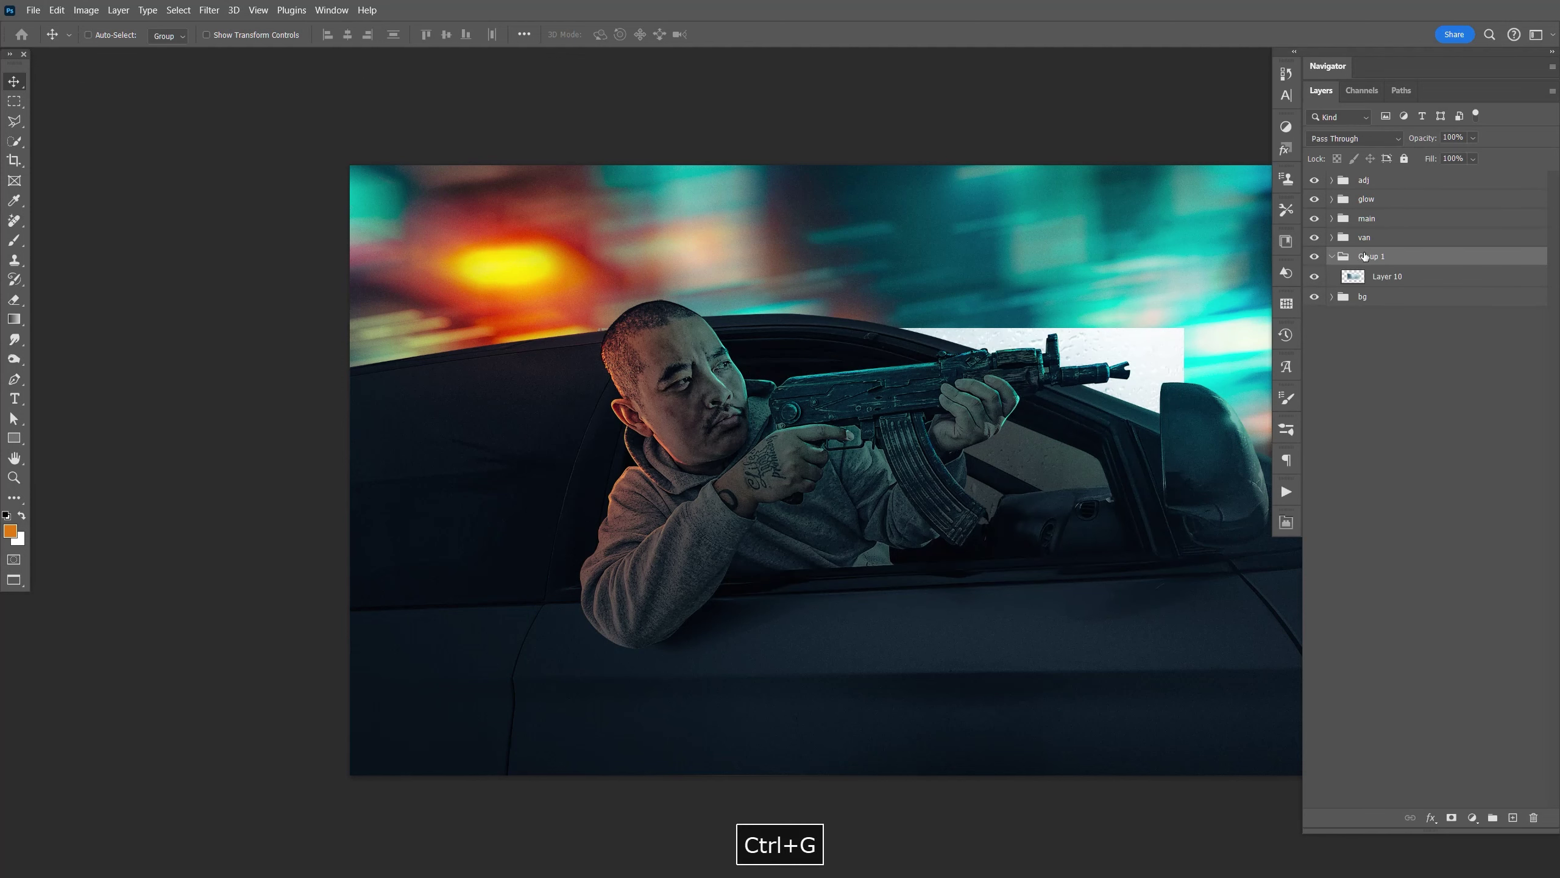
pyautogui.doubleClick(1364, 257)
pyautogui.write('window')
pyautogui.press('Return')
# Step: Hide Layer 5 inside the van group and collapse the group
pyautogui.click(1331, 237)
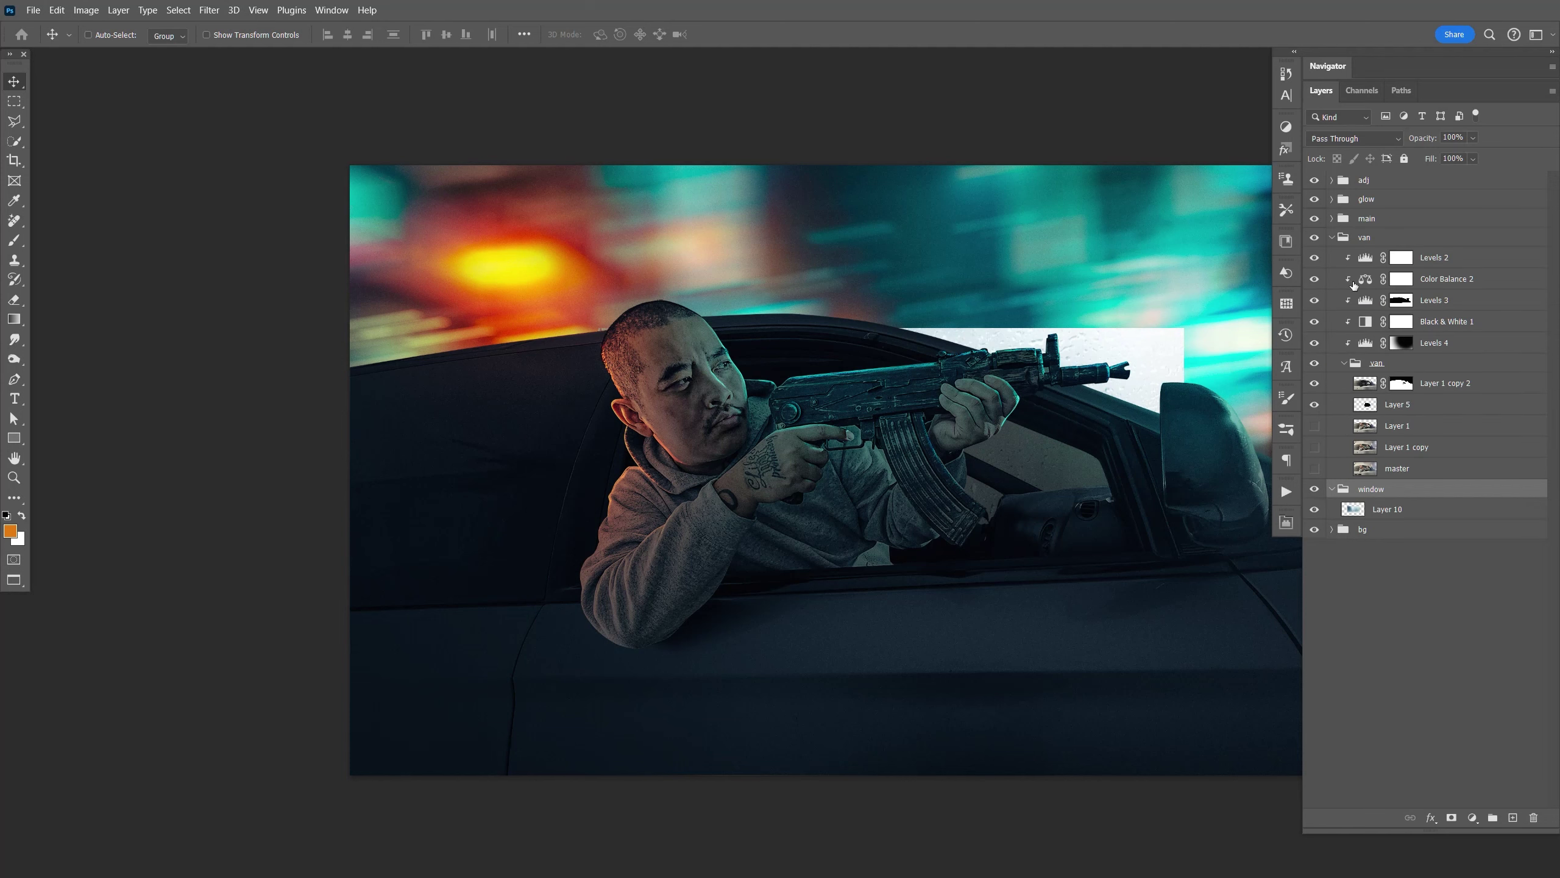
pyautogui.click(1314, 405)
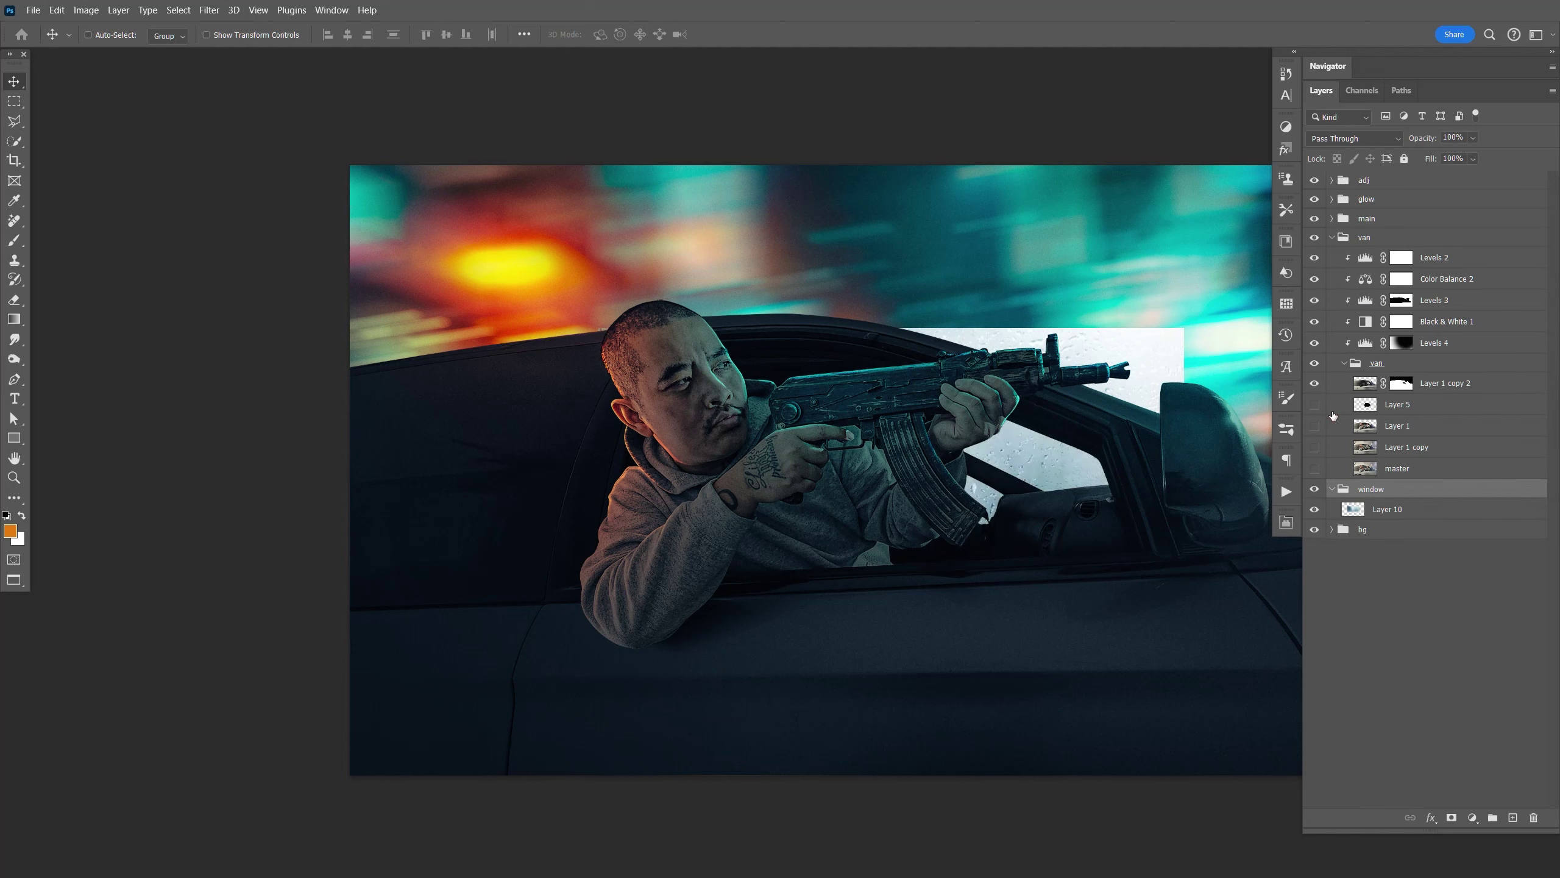
pyautogui.click(1396, 409)
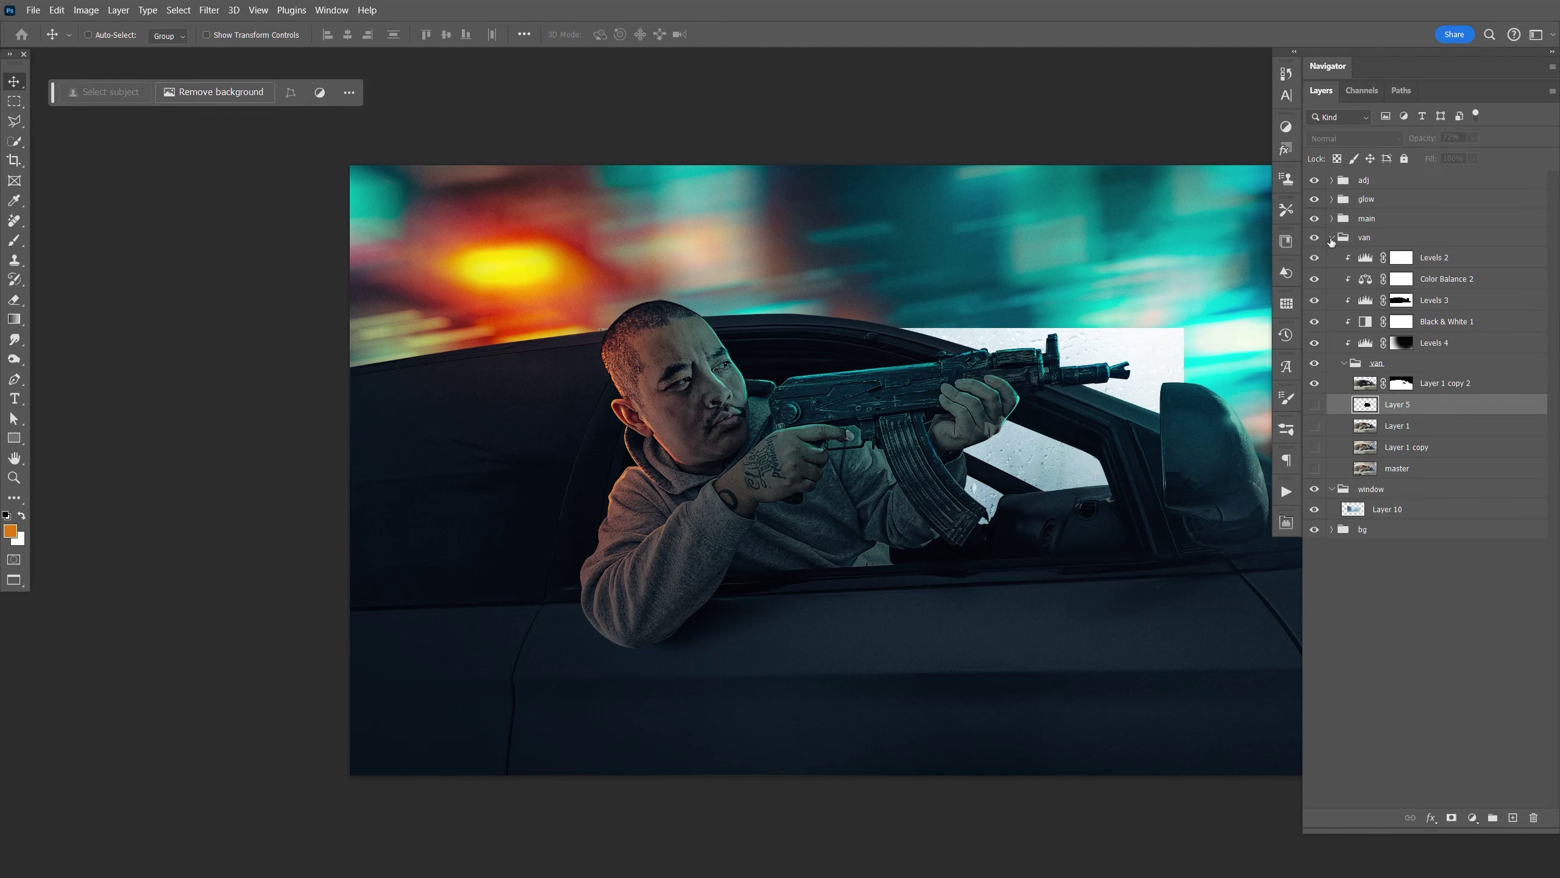
pyautogui.click(1330, 238)
# Step: Duplicate the wet-glass texture Layer 10, rename the original to master and hide it, leaving the copy visible
pyautogui.click(1387, 278)
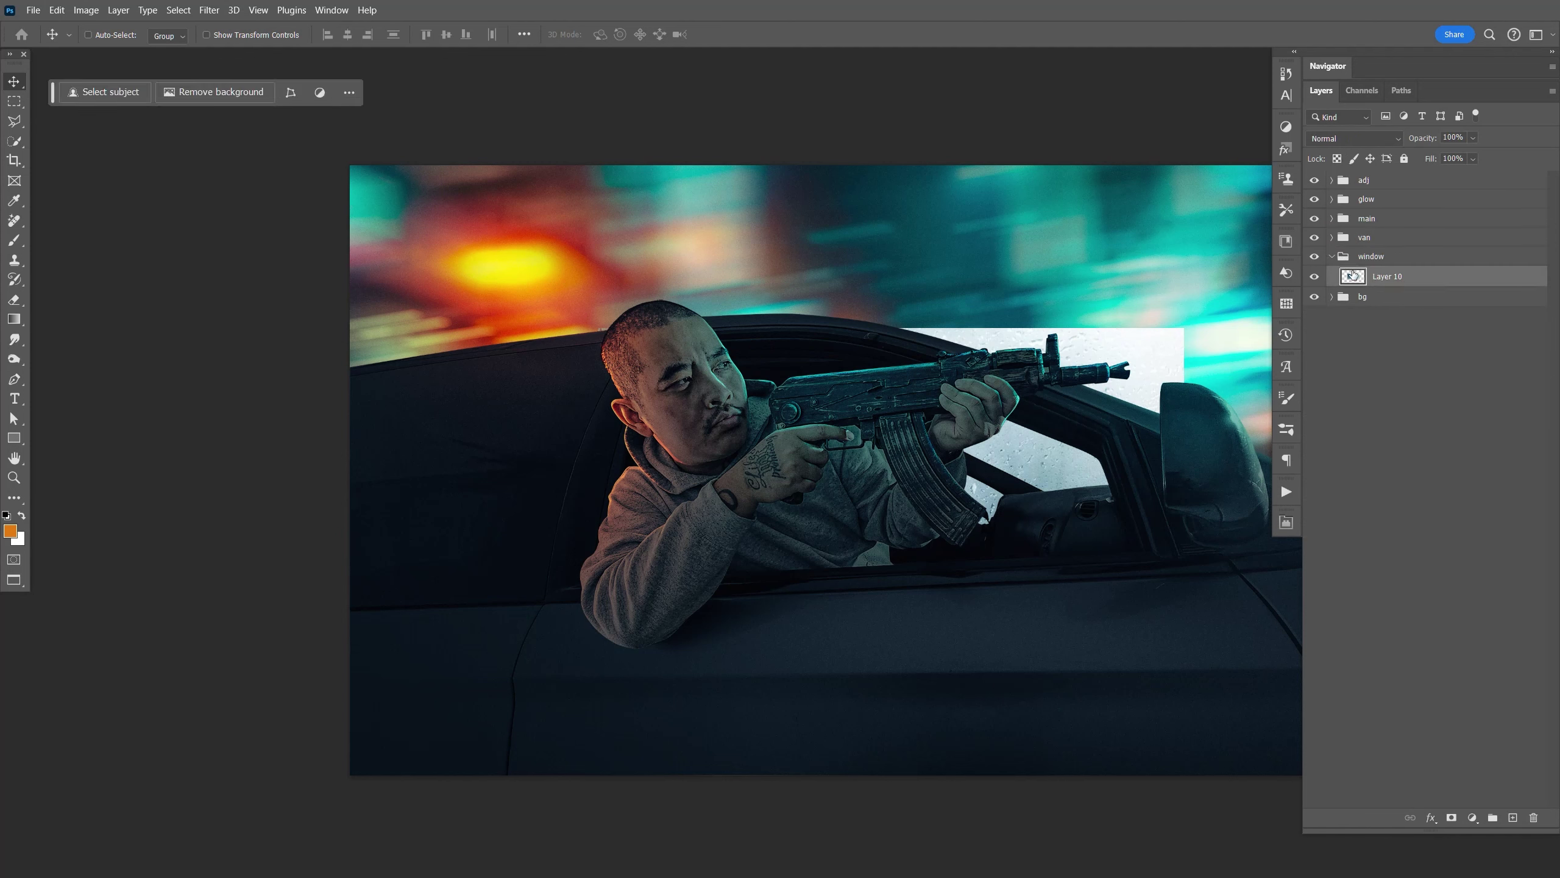
pyautogui.hotkey('ctrl', 'j')
pyautogui.click(1314, 277)
pyautogui.click(1384, 299)
pyautogui.write('master')
pyautogui.press('Return')
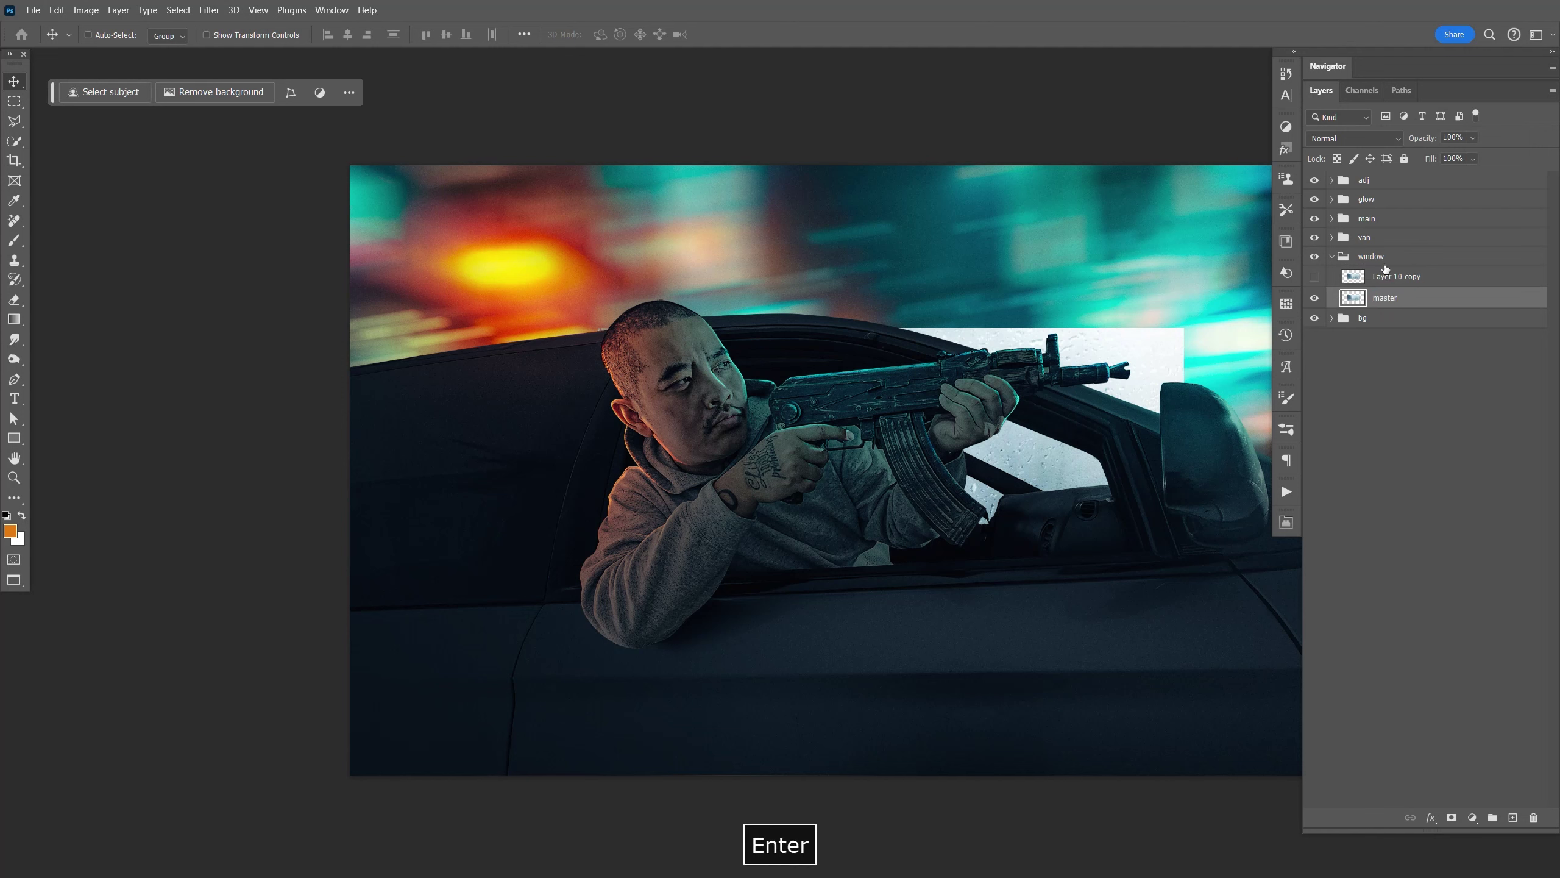
pyautogui.click(1314, 298)
pyautogui.click(1314, 277)
pyautogui.click(1396, 277)
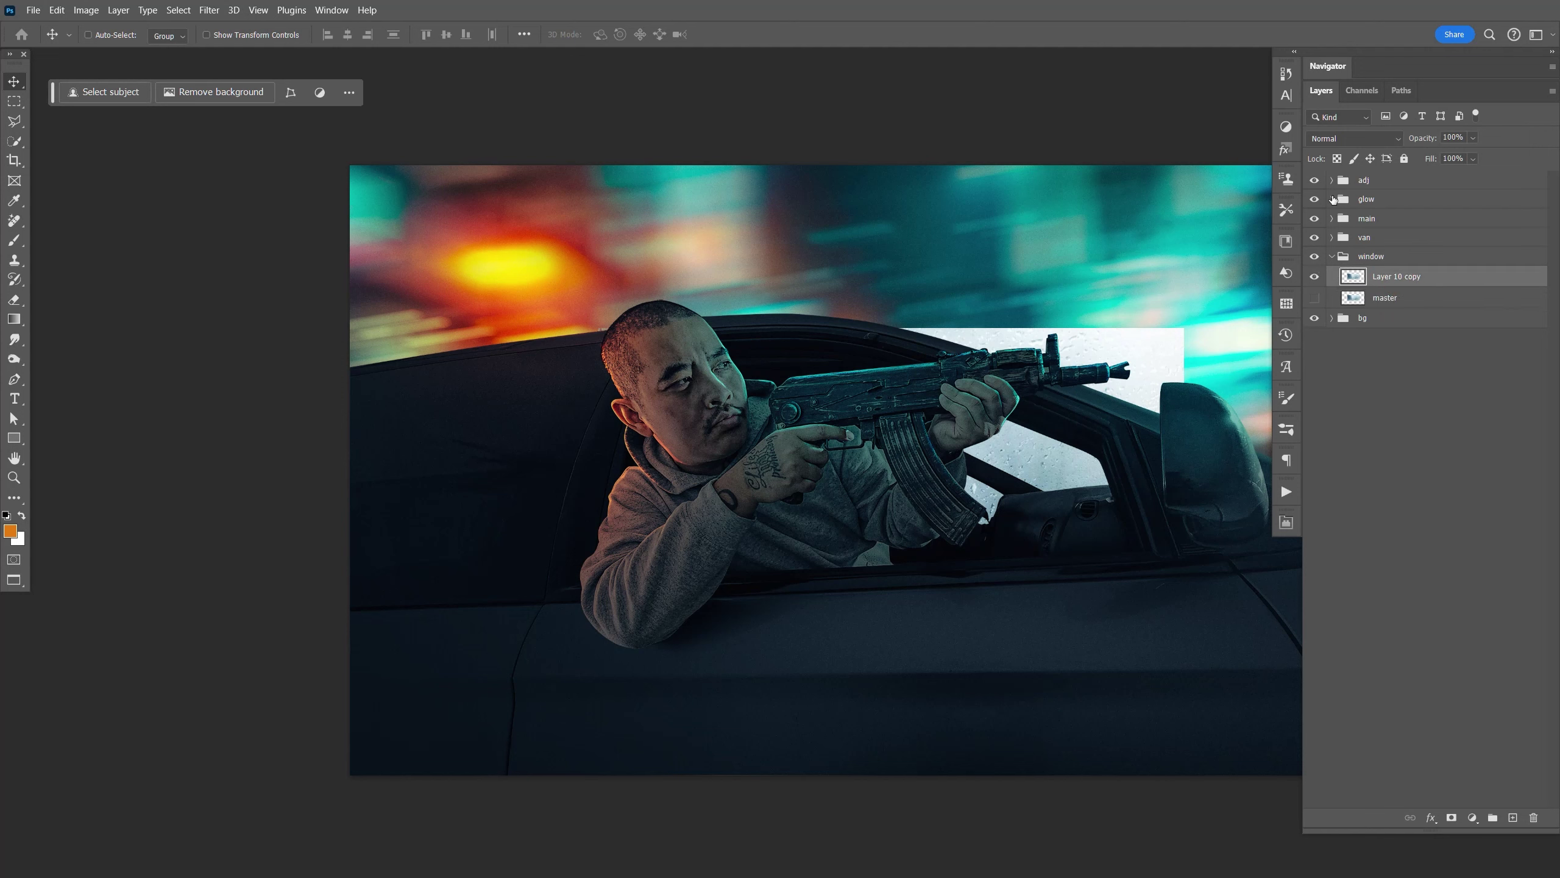
# Step: Scale down and rotate the texture copy so it sits over the car's side window opening
pyautogui.hotkey('ctrl', 't')
pyautogui.moveTo(1183, 331); pyautogui.dragTo(1024, 380)
pyautogui.moveTo(1045, 368); pyautogui.dragTo(1128, 328)
pyautogui.moveTo(1159, 299); pyautogui.dragTo(1179, 353)
pyautogui.moveTo(1082, 380); pyautogui.dragTo(1088, 437)
pyautogui.moveTo(1188, 403); pyautogui.dragTo(1191, 422)
pyautogui.moveTo(1051, 473); pyautogui.dragTo(1062, 461)
# Step: Distort and warp the texture copy to follow the shape of the car's side window
pyautogui.rightClick(1057, 462)
pyautogui.click(1113, 530)
pyautogui.moveTo(1160, 432); pyautogui.dragTo(1148, 485)
pyautogui.rightClick(1032, 462)
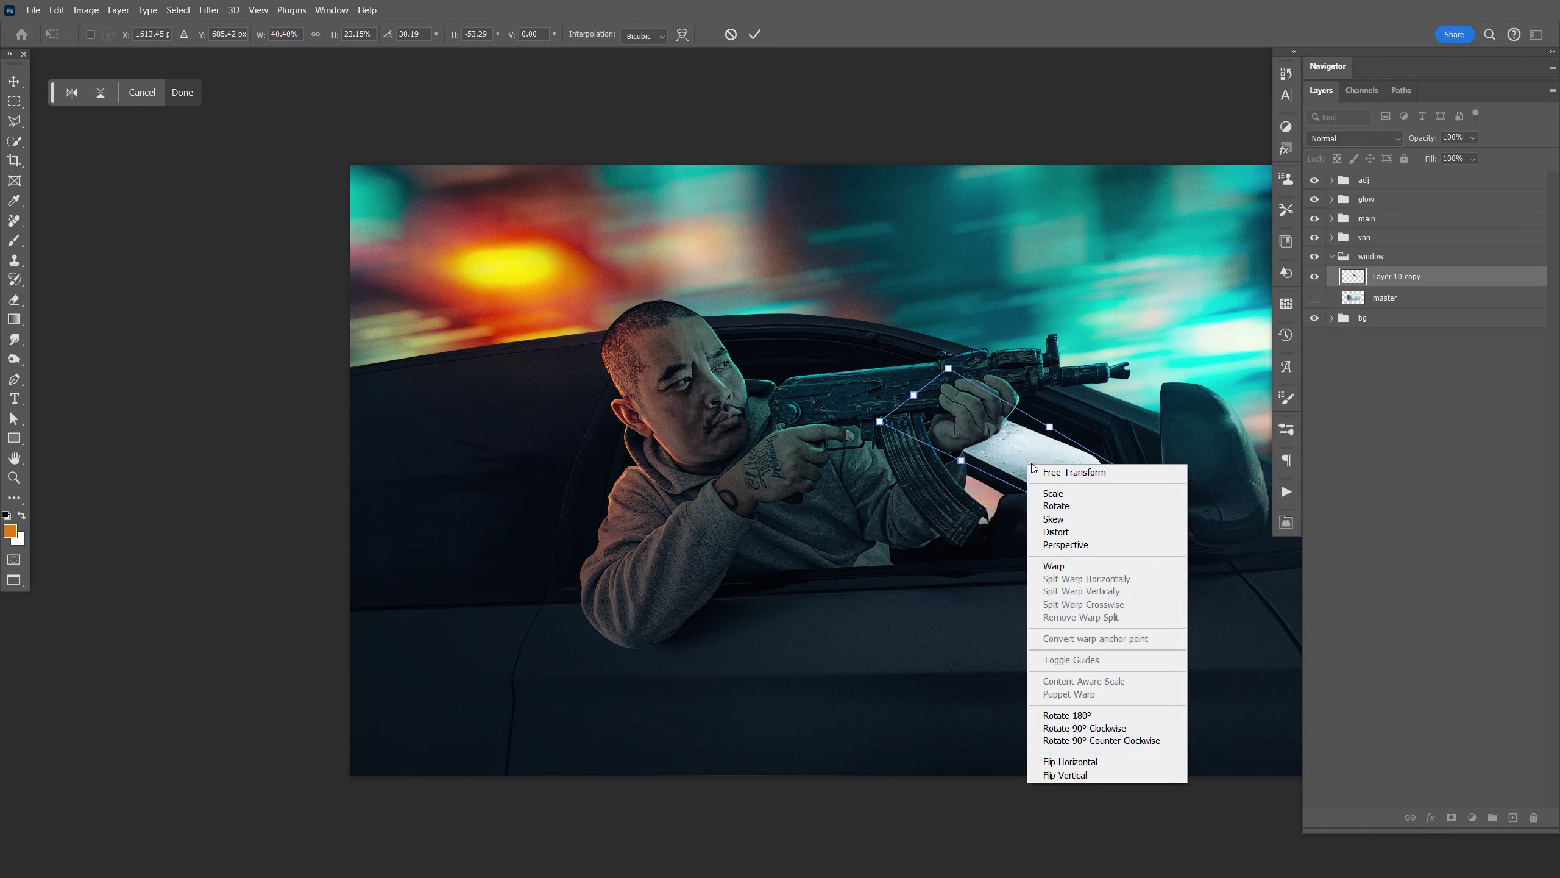
pyautogui.click(1072, 567)
pyautogui.moveTo(1056, 449); pyautogui.dragTo(1087, 448)
pyautogui.press('Return')
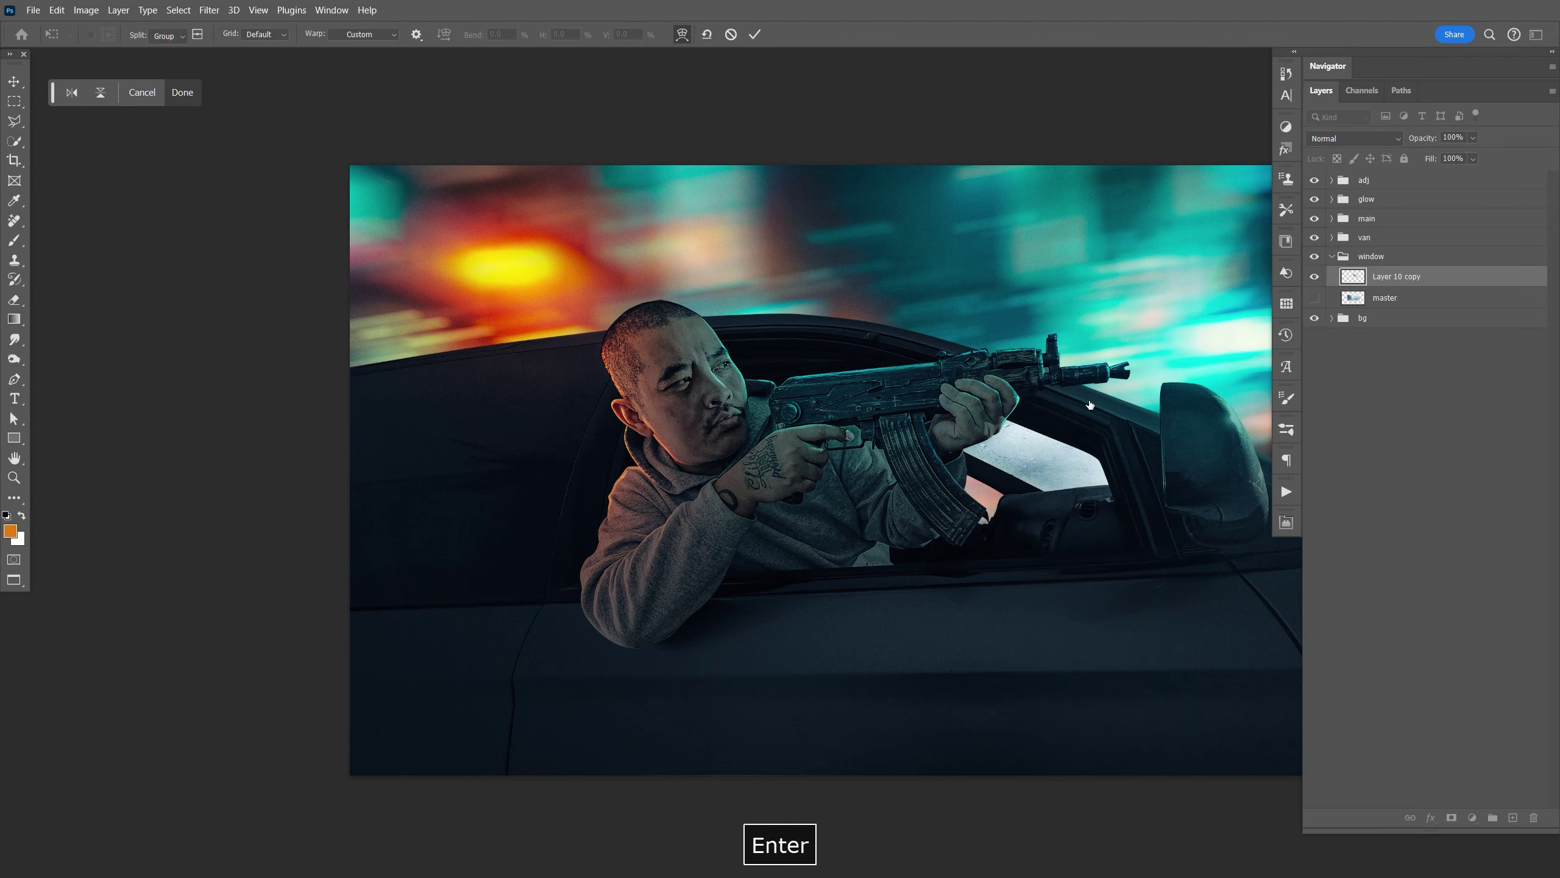
# Step: Duplicate master, shrink and rotate it over the small opening beside the magazine, and merge it with Layer 10 copy
pyautogui.click(1405, 299)
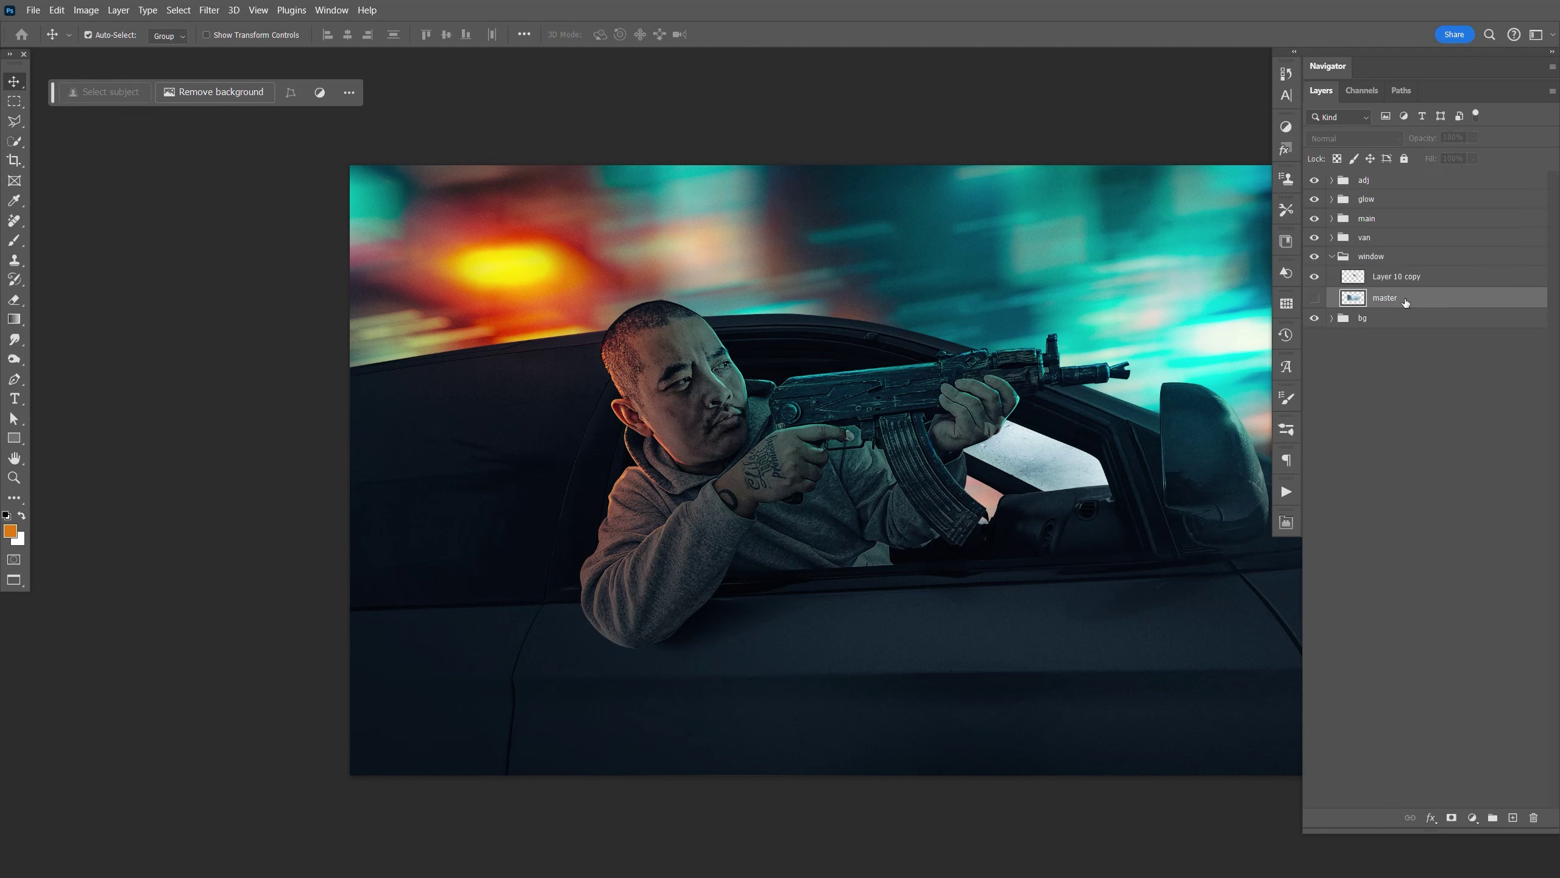
pyautogui.hotkey('ctrl', 'j')
pyautogui.hotkey('ctrl', 't')
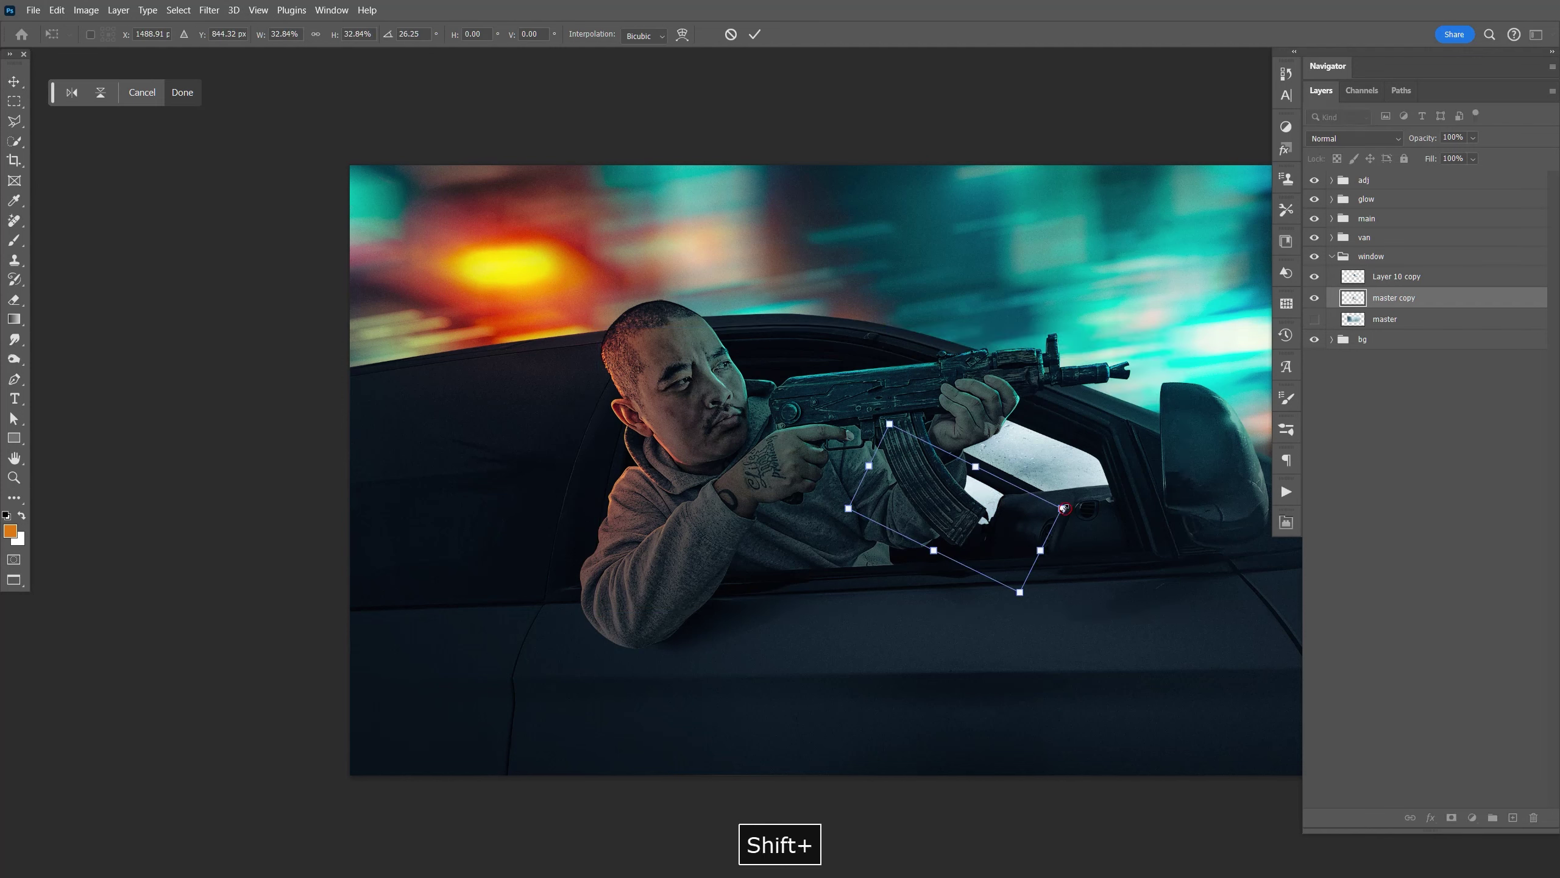
pyautogui.moveTo(1062, 508); pyautogui.dragTo(1022, 519)
pyautogui.press('Return')
pyautogui.keyDown('shift'); pyautogui.click(1390, 277); pyautogui.keyUp('shift')
pyautogui.hotkey('ctrl', 'e')
# Step: Run the Sharpen High action on the merged window texture
pyautogui.click(1288, 492)
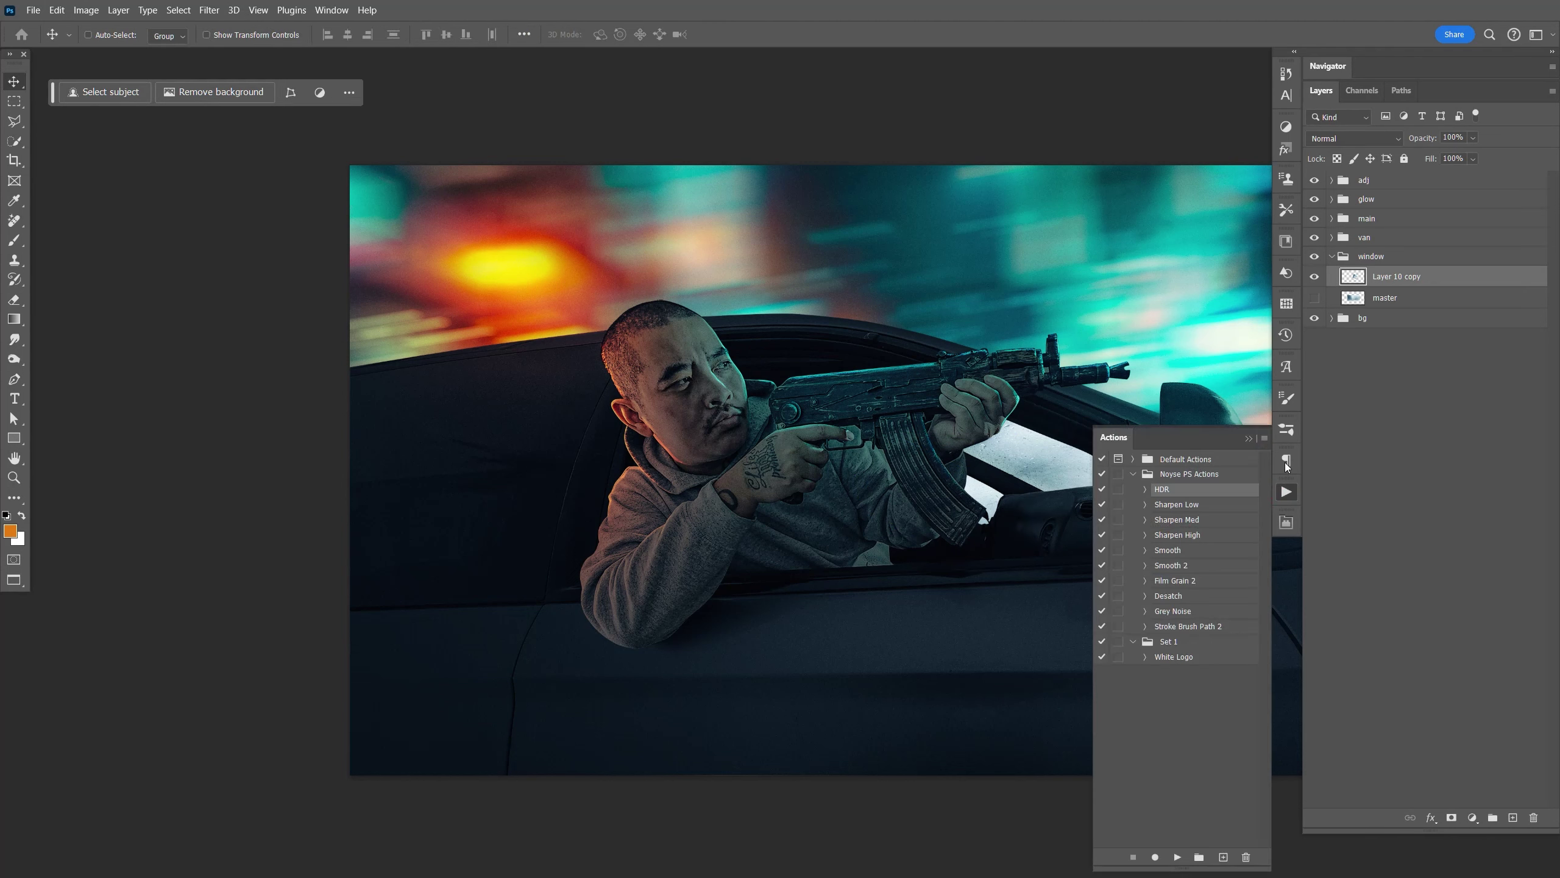
pyautogui.click(1197, 534)
pyautogui.click(1177, 857)
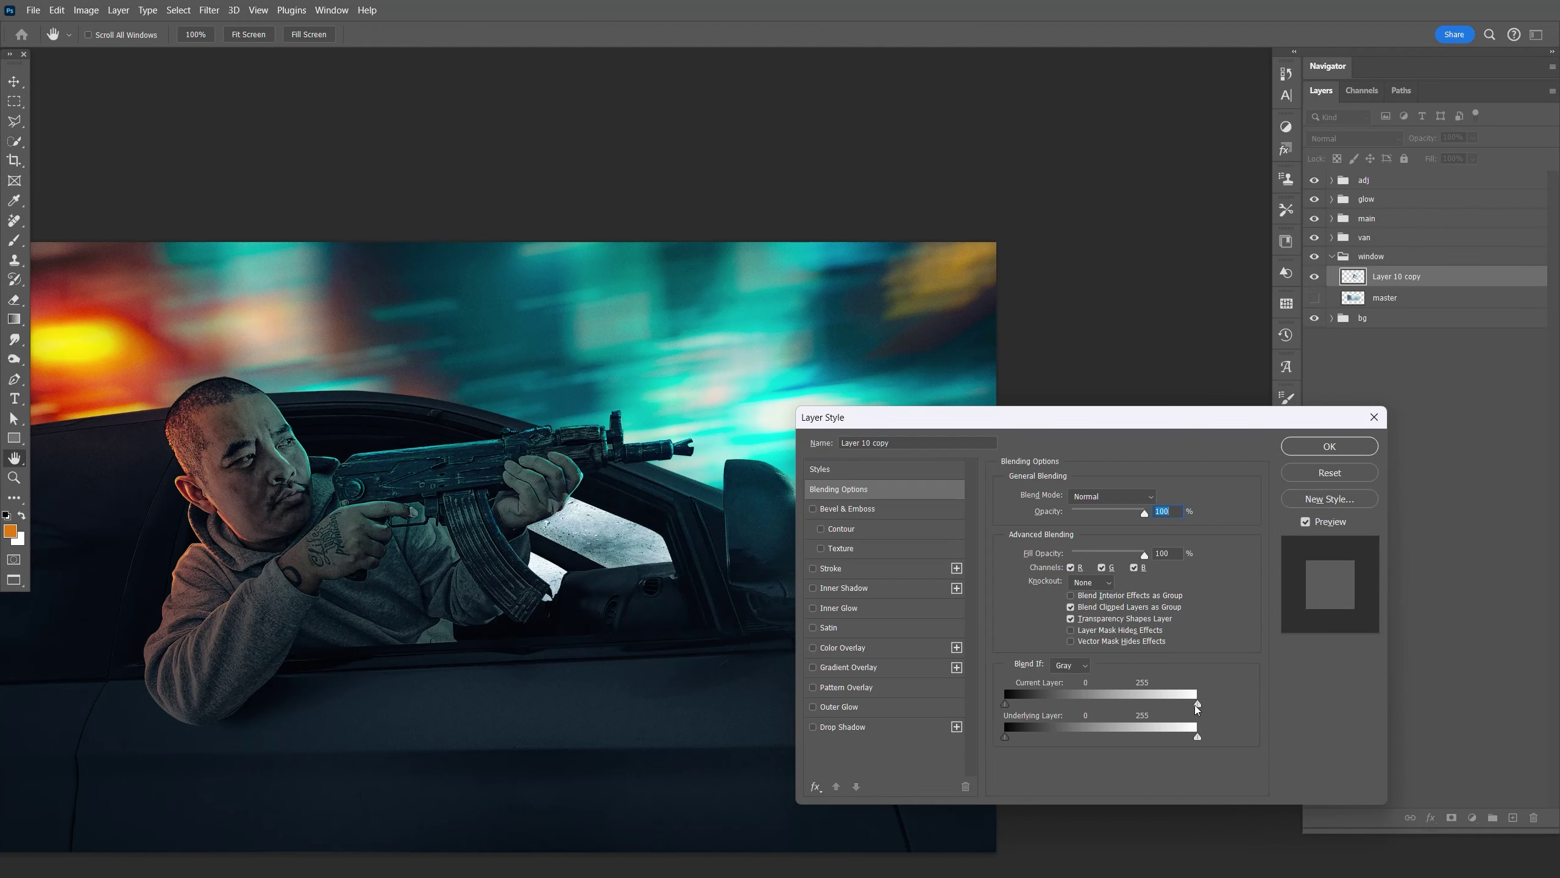
# Step: Set the window texture's Blend If to 233/255 for current-layer highlights and 0/96 for underlying shadows, adjust its opacity, and save
pyautogui.moveTo(1198, 706); pyautogui.dragTo(1141, 714)
pyautogui.moveTo(1005, 736); pyautogui.dragTo(1182, 707)
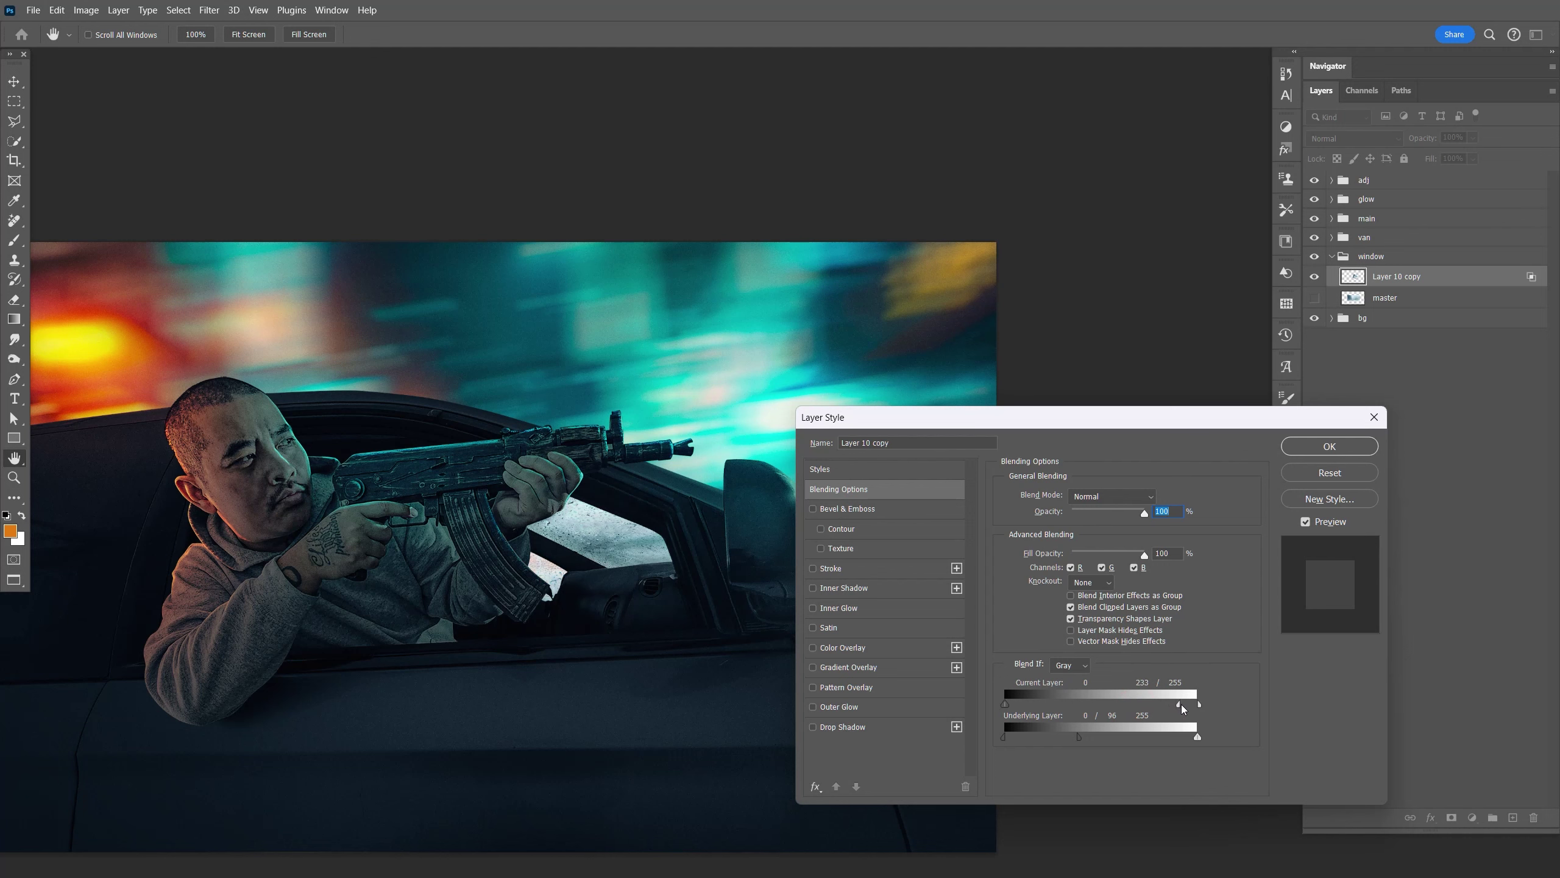
pyautogui.click(1329, 446)
pyautogui.moveTo(1473, 138); pyautogui.dragTo(1473, 157)
pyautogui.click(1477, 281)
pyautogui.hotkey('ctrl', 's')
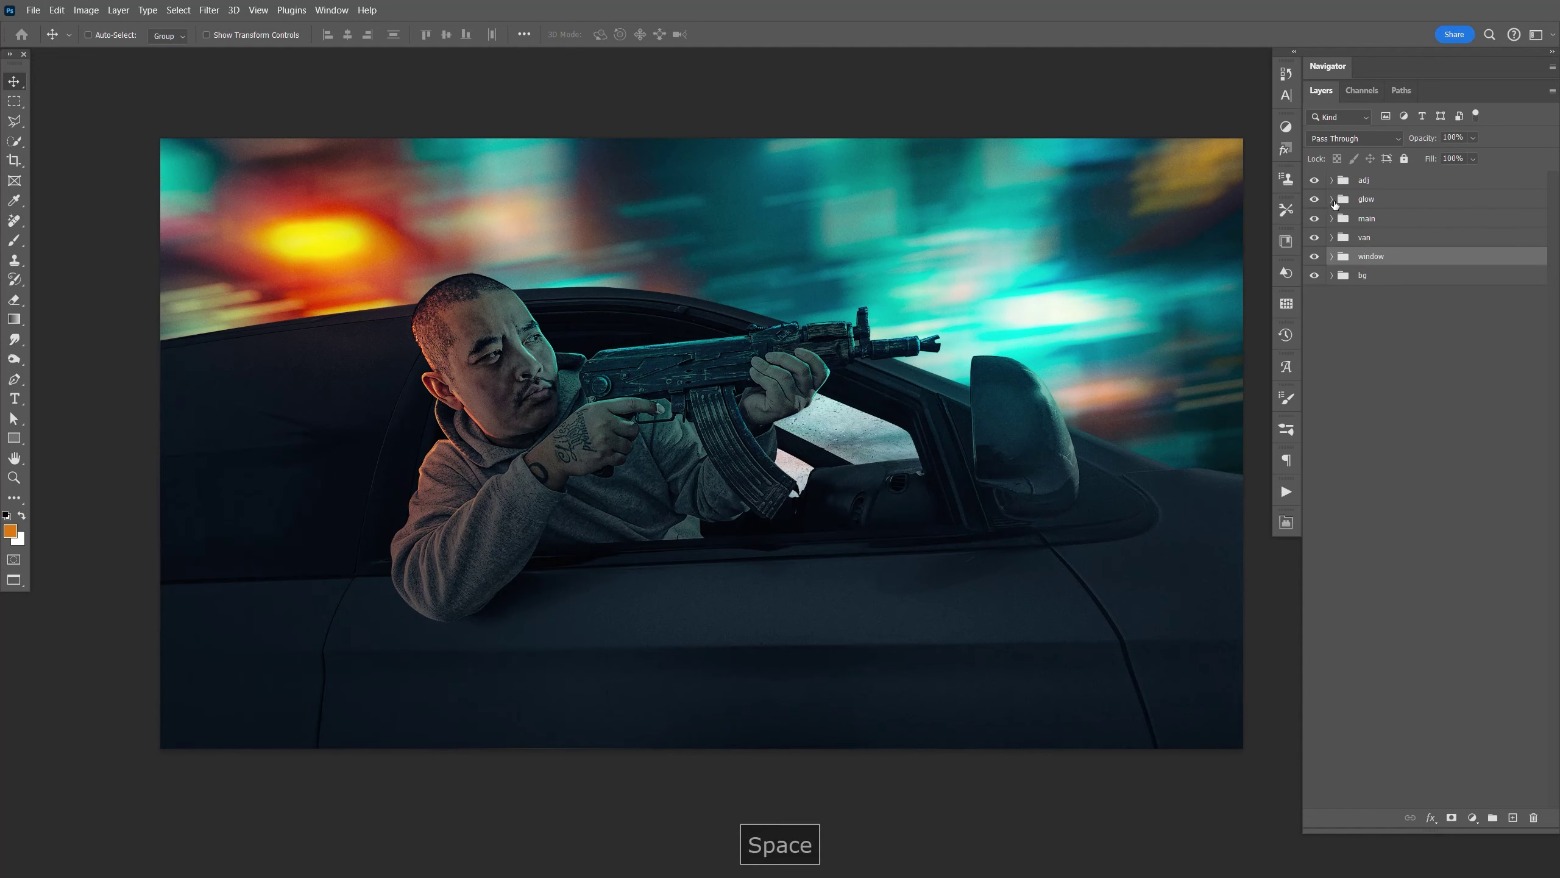
# Step: Add a new layer at the top of the glow group and pick a teal foreground colour starting from the window texture
pyautogui.click(1332, 199)
pyautogui.click(1424, 228)
pyautogui.hotkey('ctrl', 'shift', 'alt', 'n')
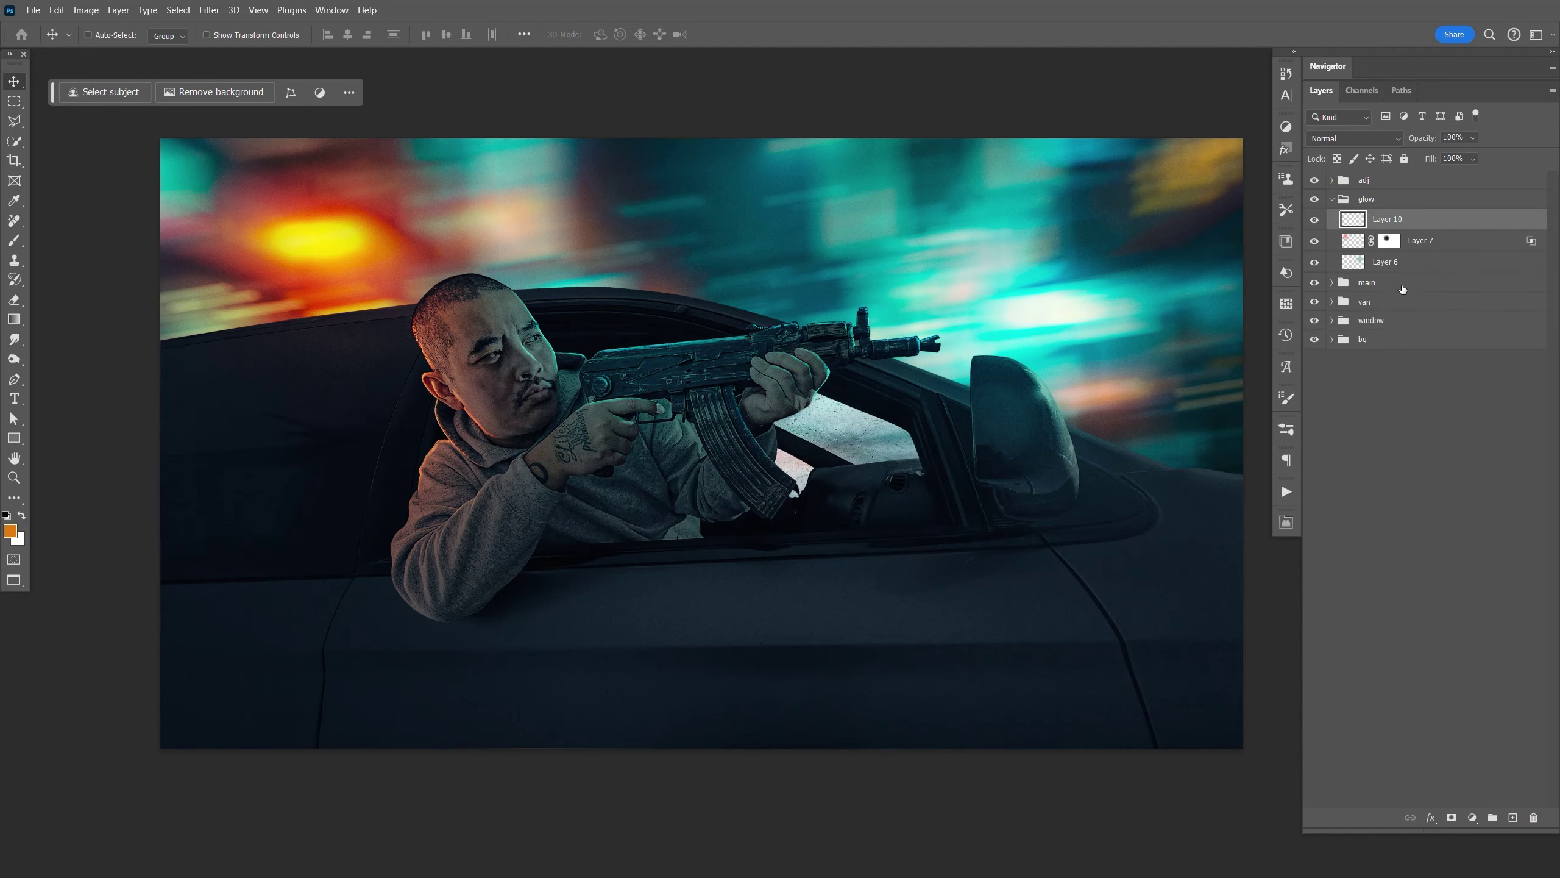
pyautogui.click(9, 530)
pyautogui.click(842, 420)
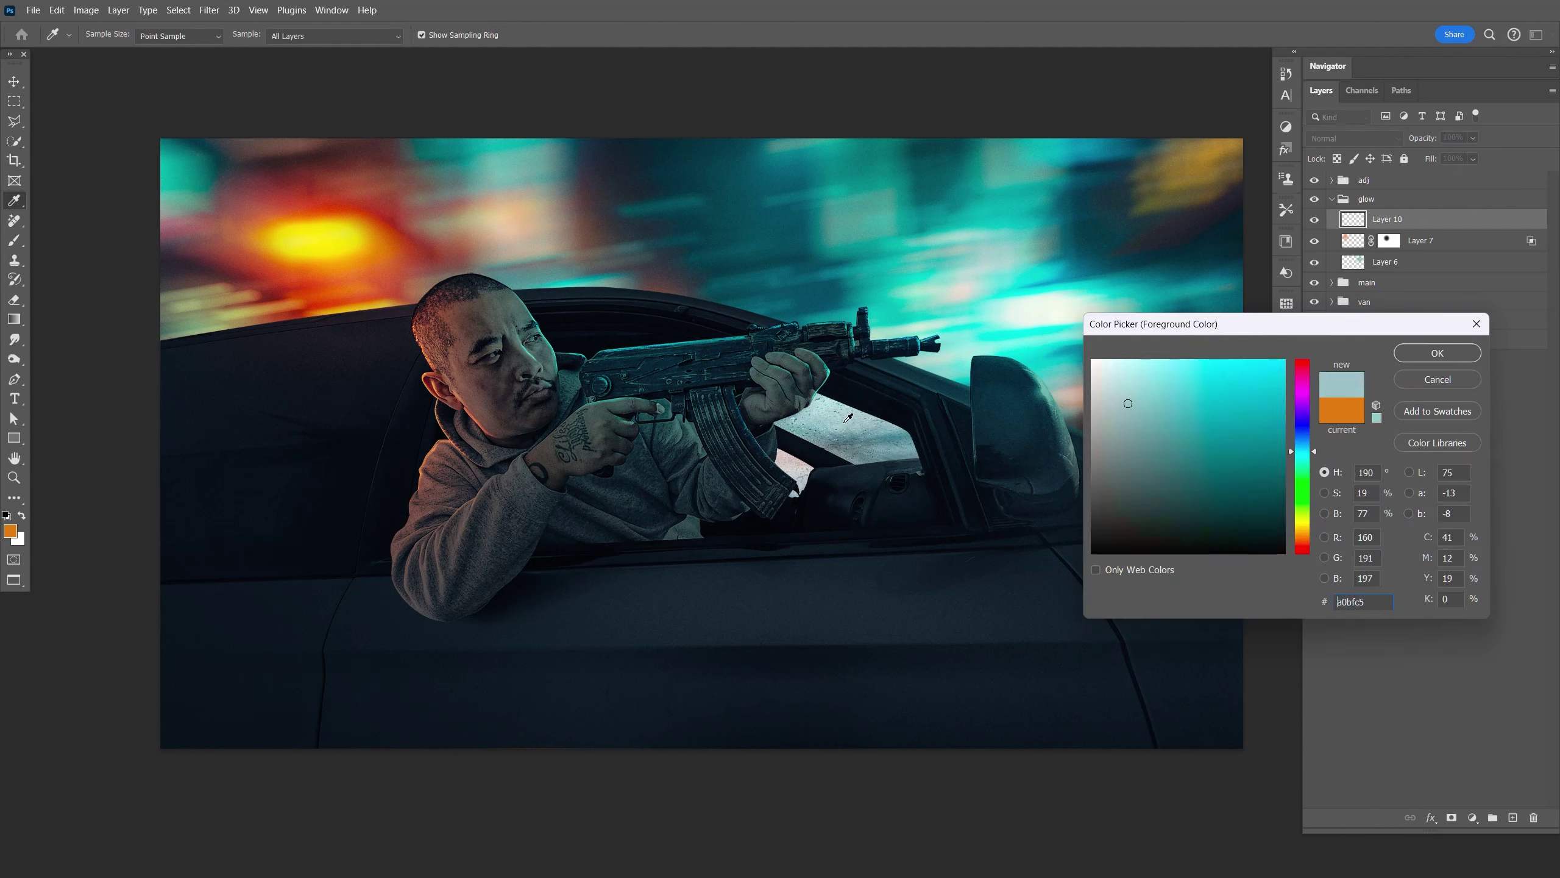
pyautogui.click(1422, 357)
# Step: Paint a soft teal glow over the car's side window with a 150 px soft brush at 23% opacity
pyautogui.press('b')
pyautogui.hotkey('shift', '[')
pyautogui.press(']')
pyautogui.press(']')
pyautogui.press(']')
pyautogui.press(']')
pyautogui.press(']')
pyautogui.press(']')
# Step: Set the new glow layer to Screen blending at 60% opacity and save the document
pyautogui.click(1353, 141)
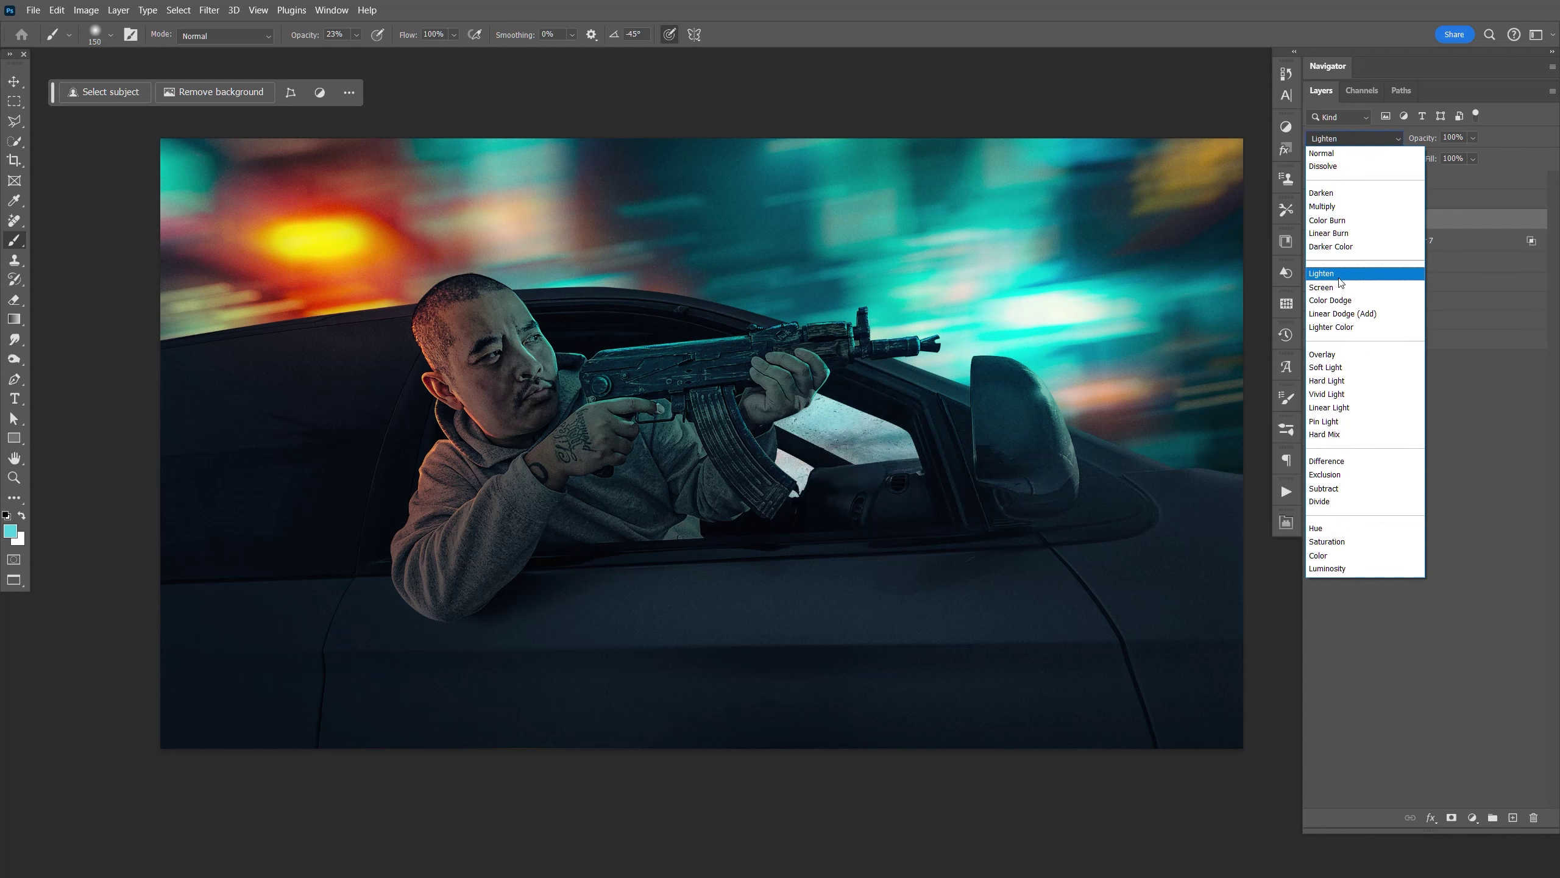
pyautogui.click(1354, 281)
pyautogui.moveTo(1473, 138); pyautogui.dragTo(1460, 139)
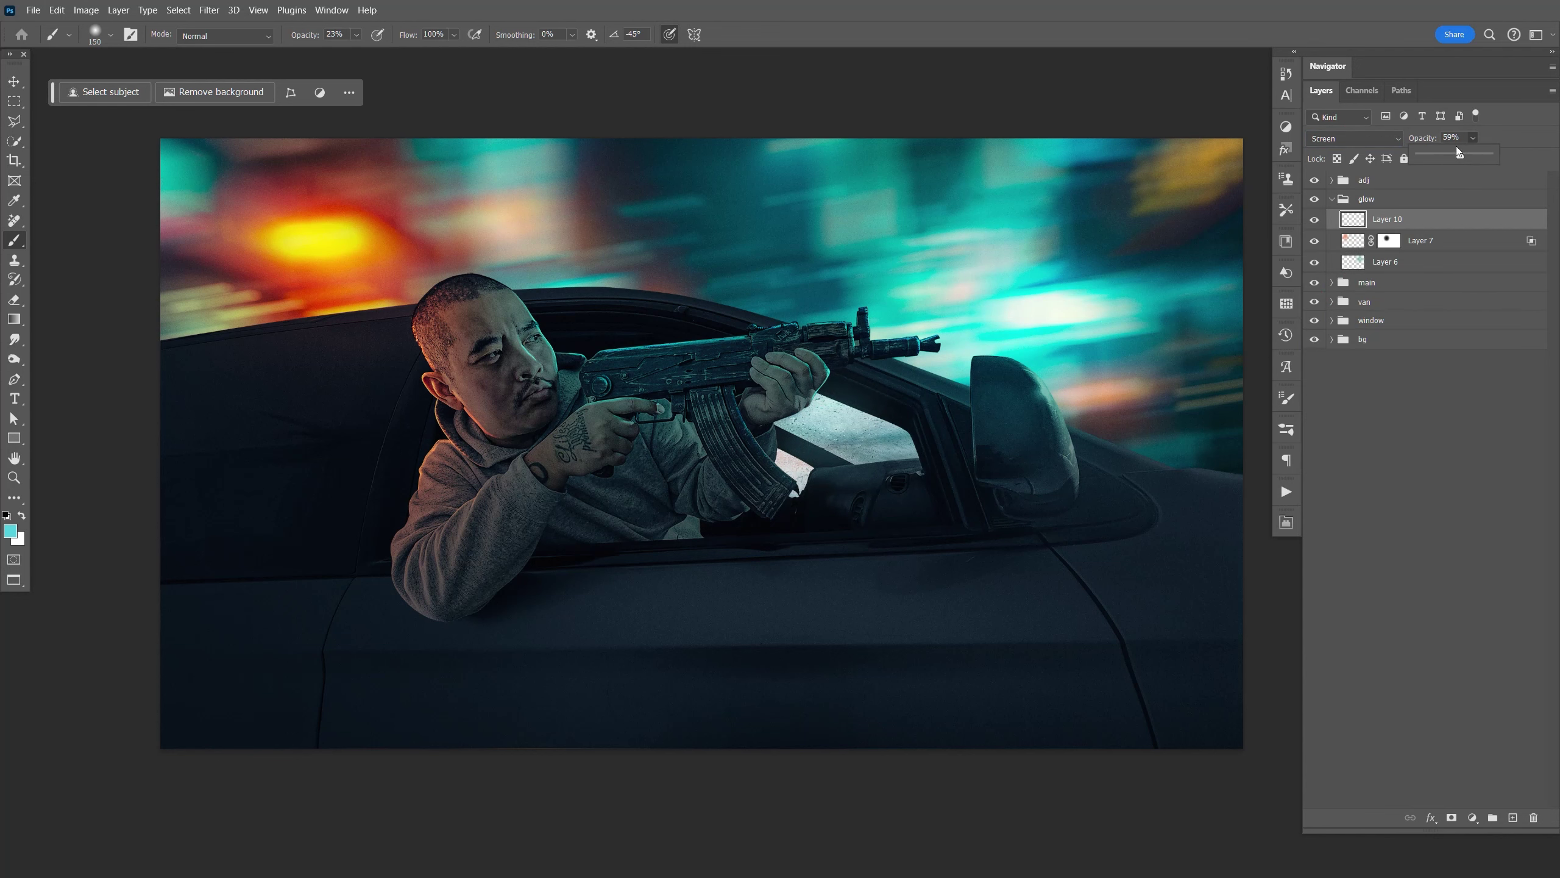
pyautogui.write('60')
pyautogui.press('Return')
pyautogui.hotkey('ctrl', 's')
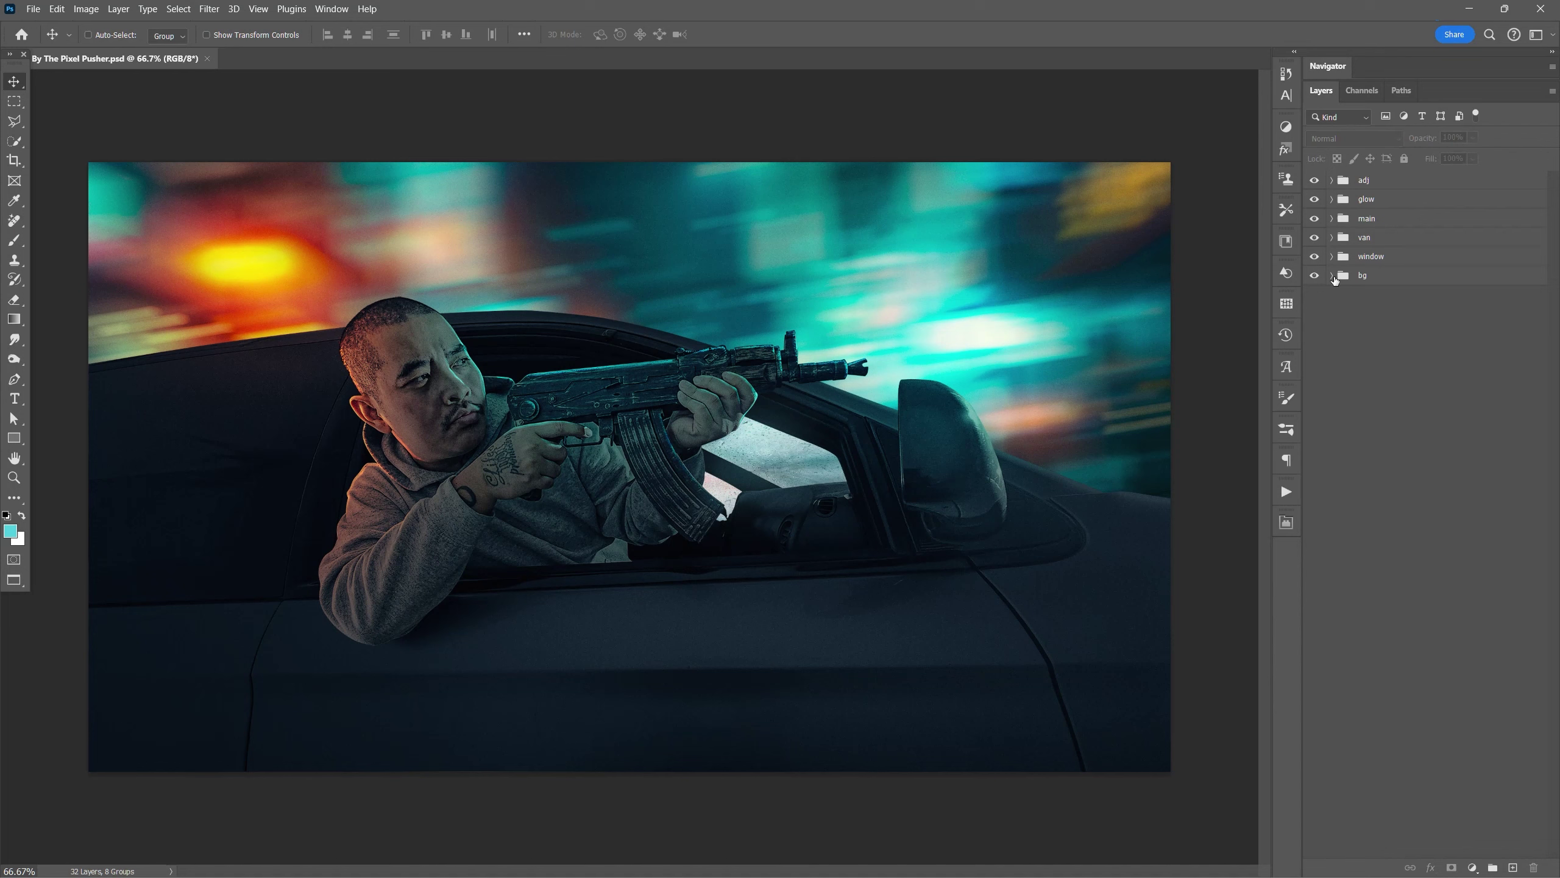
# Step: Duplicate the bg group, merge the copy into one layer, and move it to the bottom of the glow group
pyautogui.click(1331, 275)
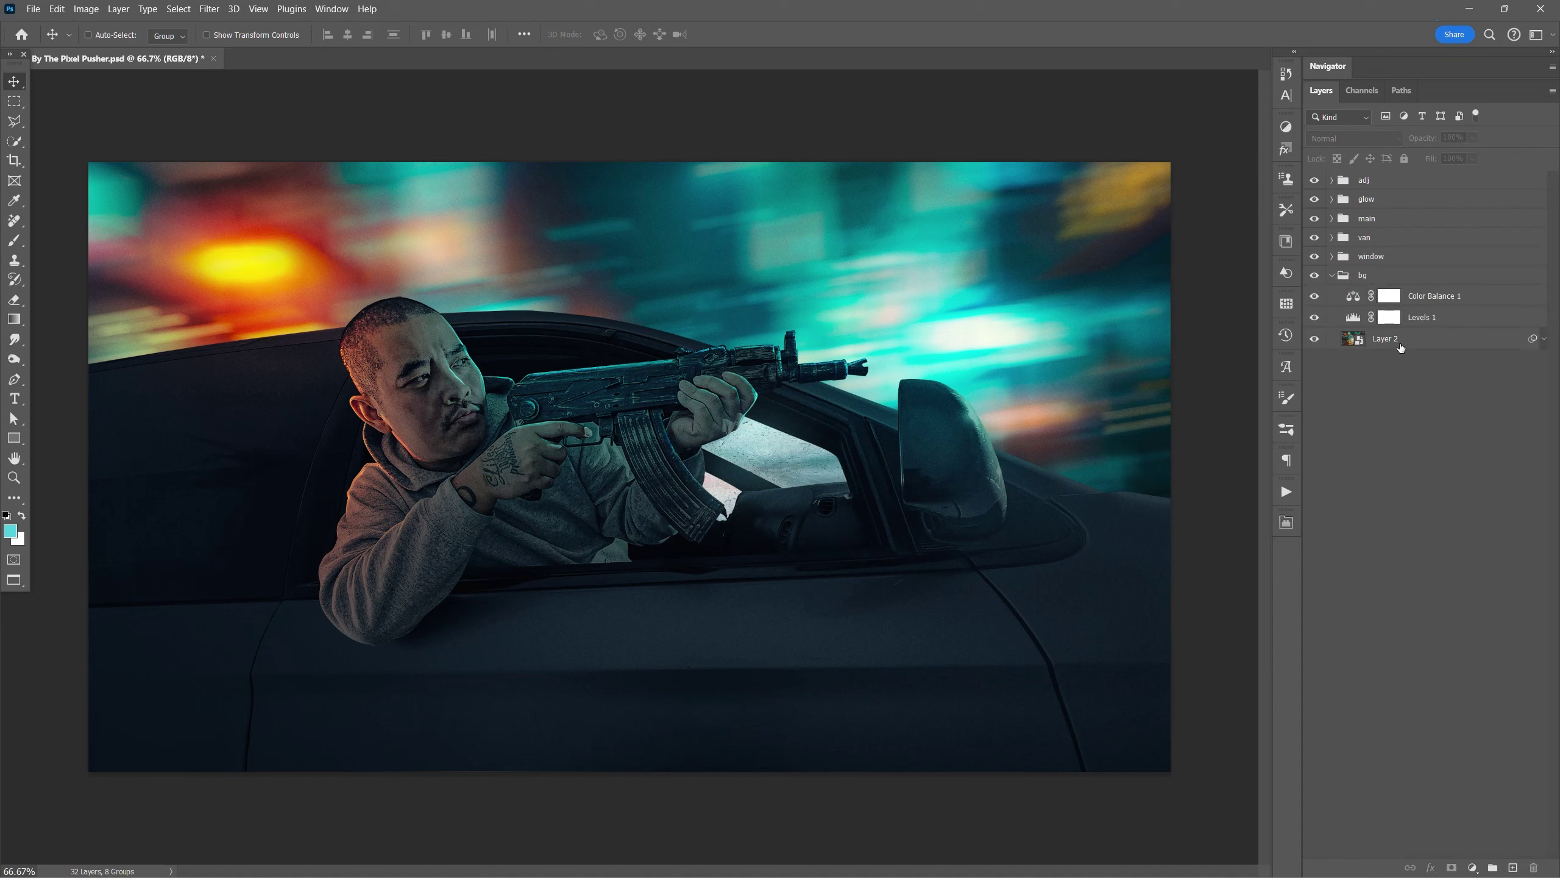
pyautogui.click(1434, 297)
pyautogui.click(1333, 277)
pyautogui.hotkey('ctrl', 'j')
pyautogui.hotkey('ctrl', 'e')
pyautogui.moveTo(1364, 277)
pyautogui.mouseDown()
pyautogui.moveTo(1379, 209)
pyautogui.moveTo(1387, 272)
pyautogui.mouseUp()
# Step: Set the bg copy layer to Screen blending and deepen its shadows with Levels
pyautogui.click(1354, 139)
pyautogui.click(1373, 282)
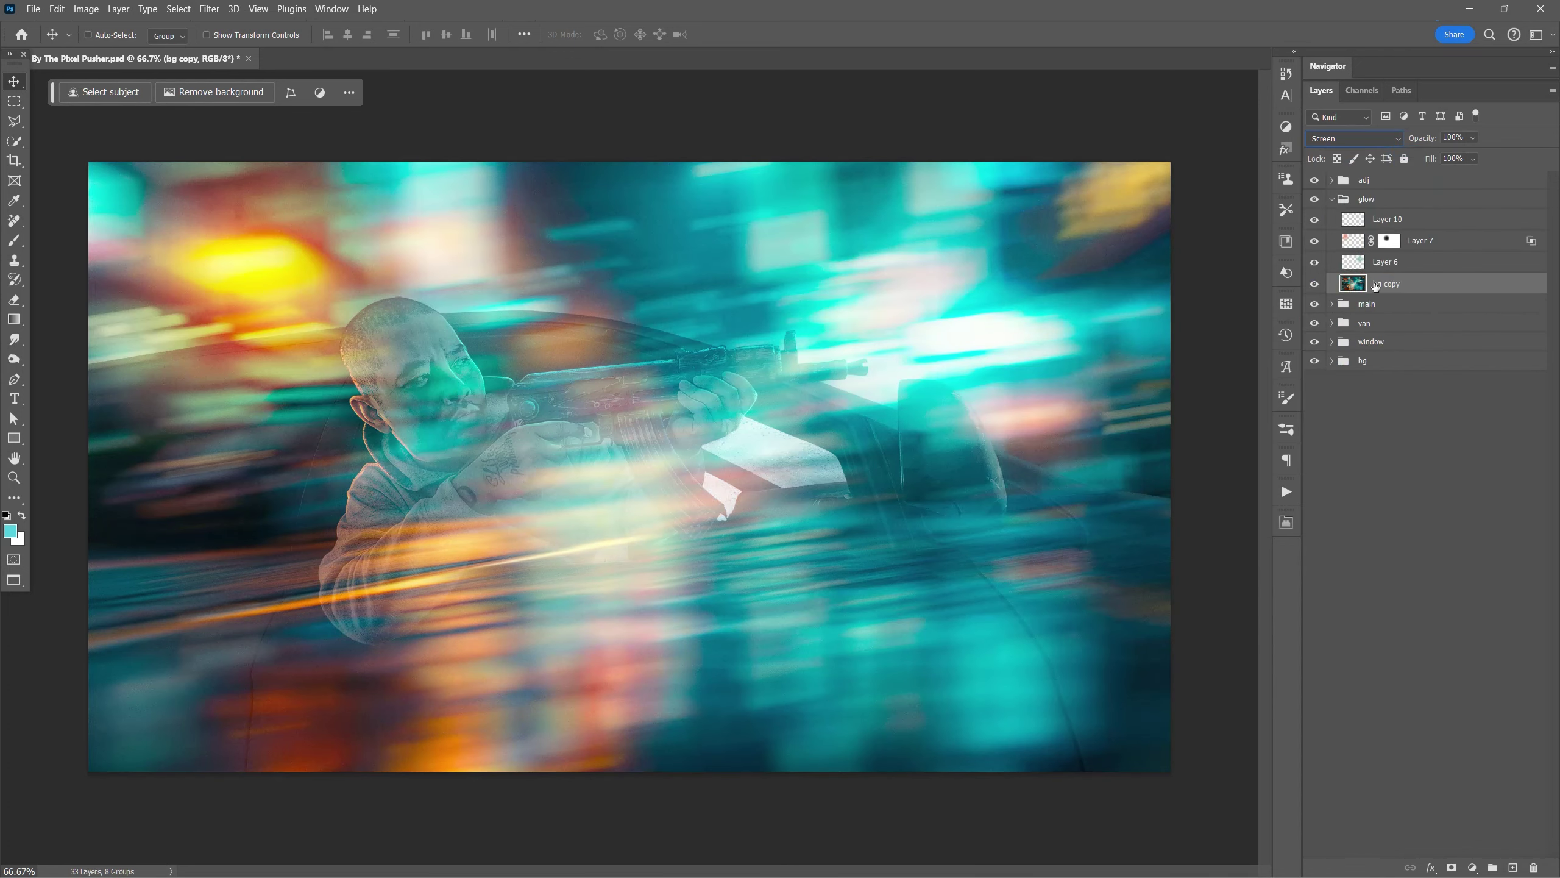
pyautogui.hotkey('ctrl', 'l')
pyautogui.moveTo(1139, 688); pyautogui.dragTo(1204, 689)
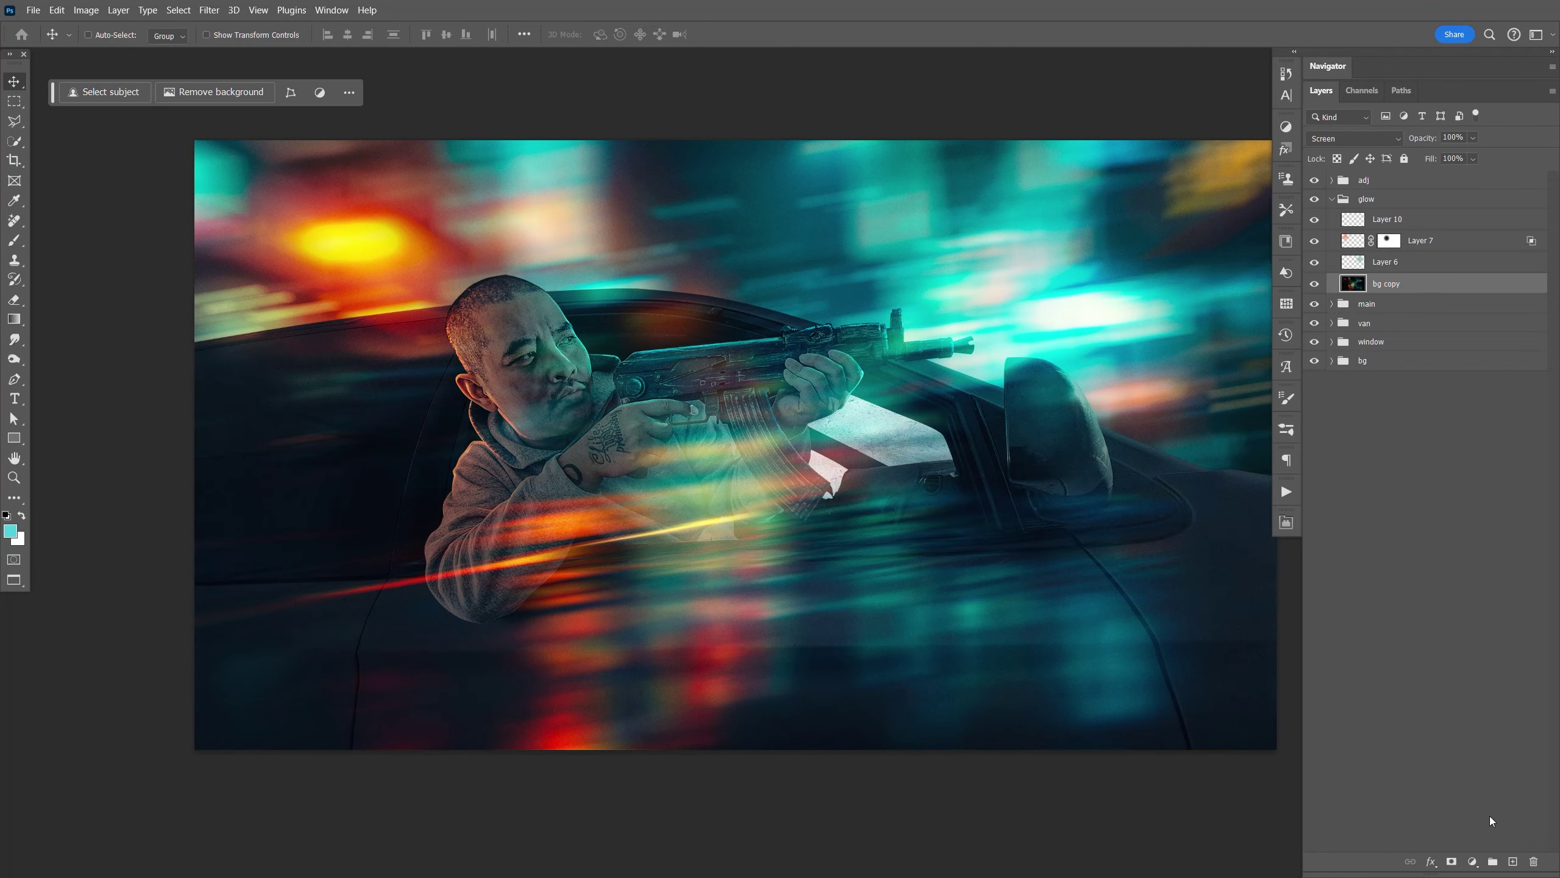
# Step: Mask out the whole bg copy layer and paint its glow back around the rifle and side window with a 1300 px soft brush at 100% opacity
pyautogui.click(1452, 861)
pyautogui.hotkey('ctrl', 'i')
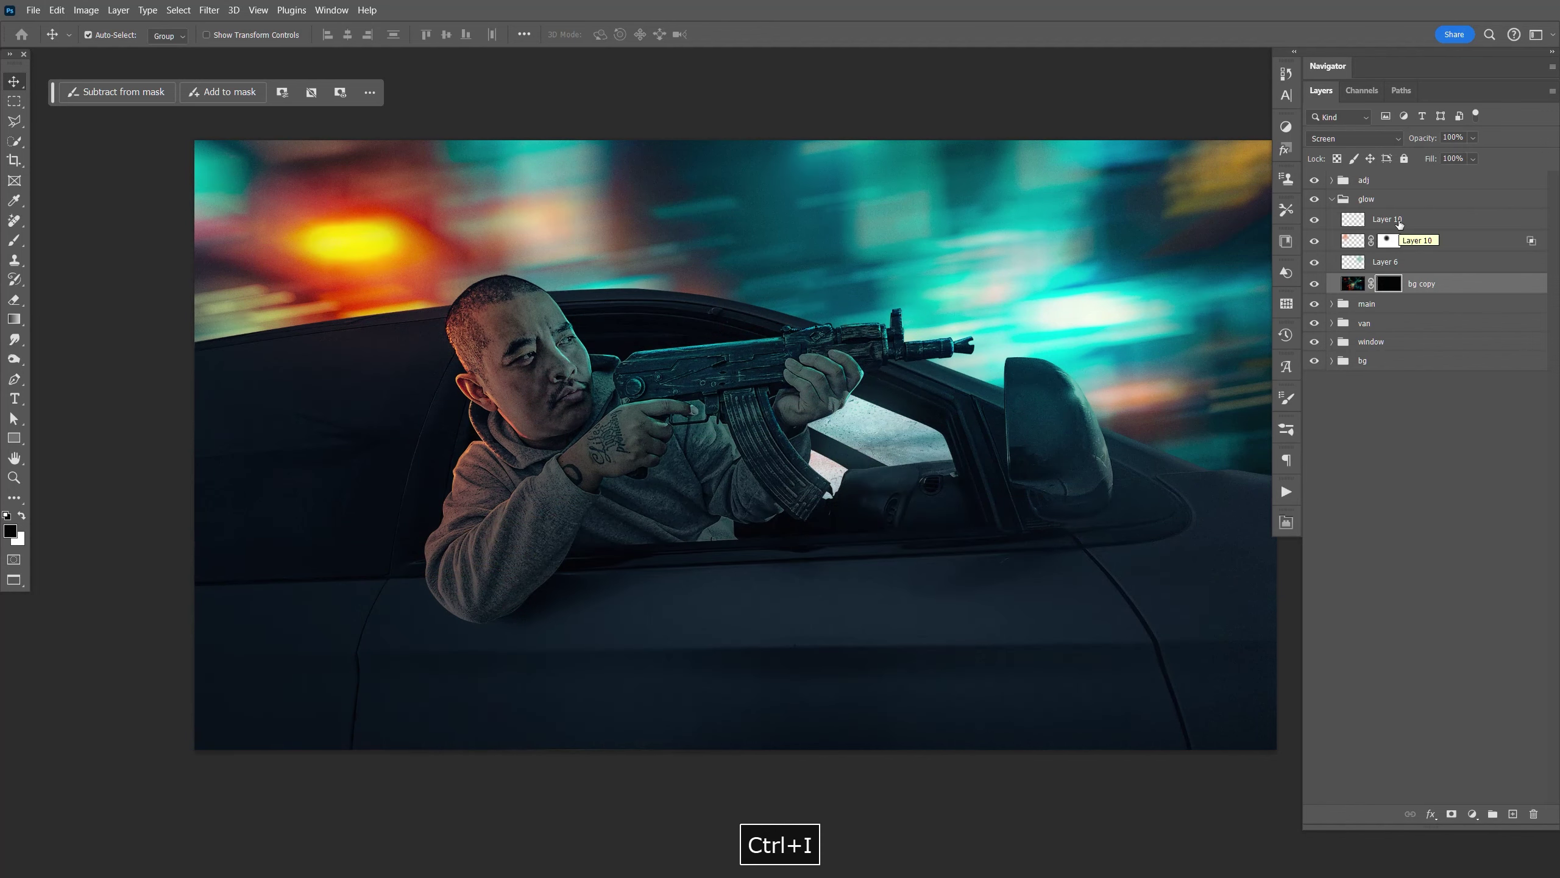
pyautogui.press('b')
pyautogui.press('x')
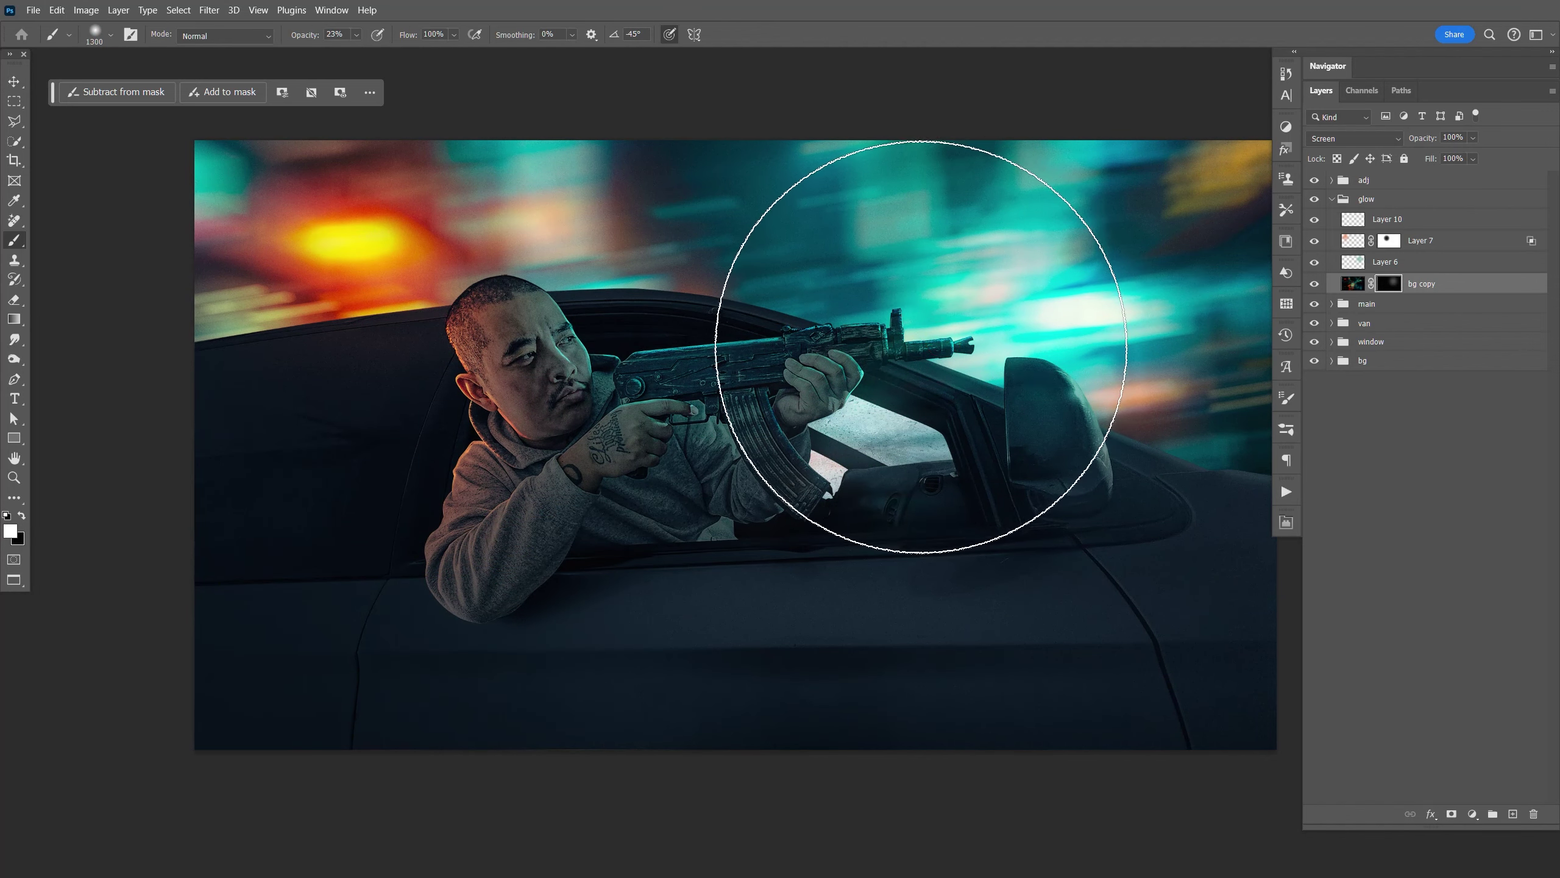
pyautogui.click(827, 424)
pyautogui.click(357, 35)
pyautogui.moveTo(366, 56); pyautogui.dragTo(422, 54)
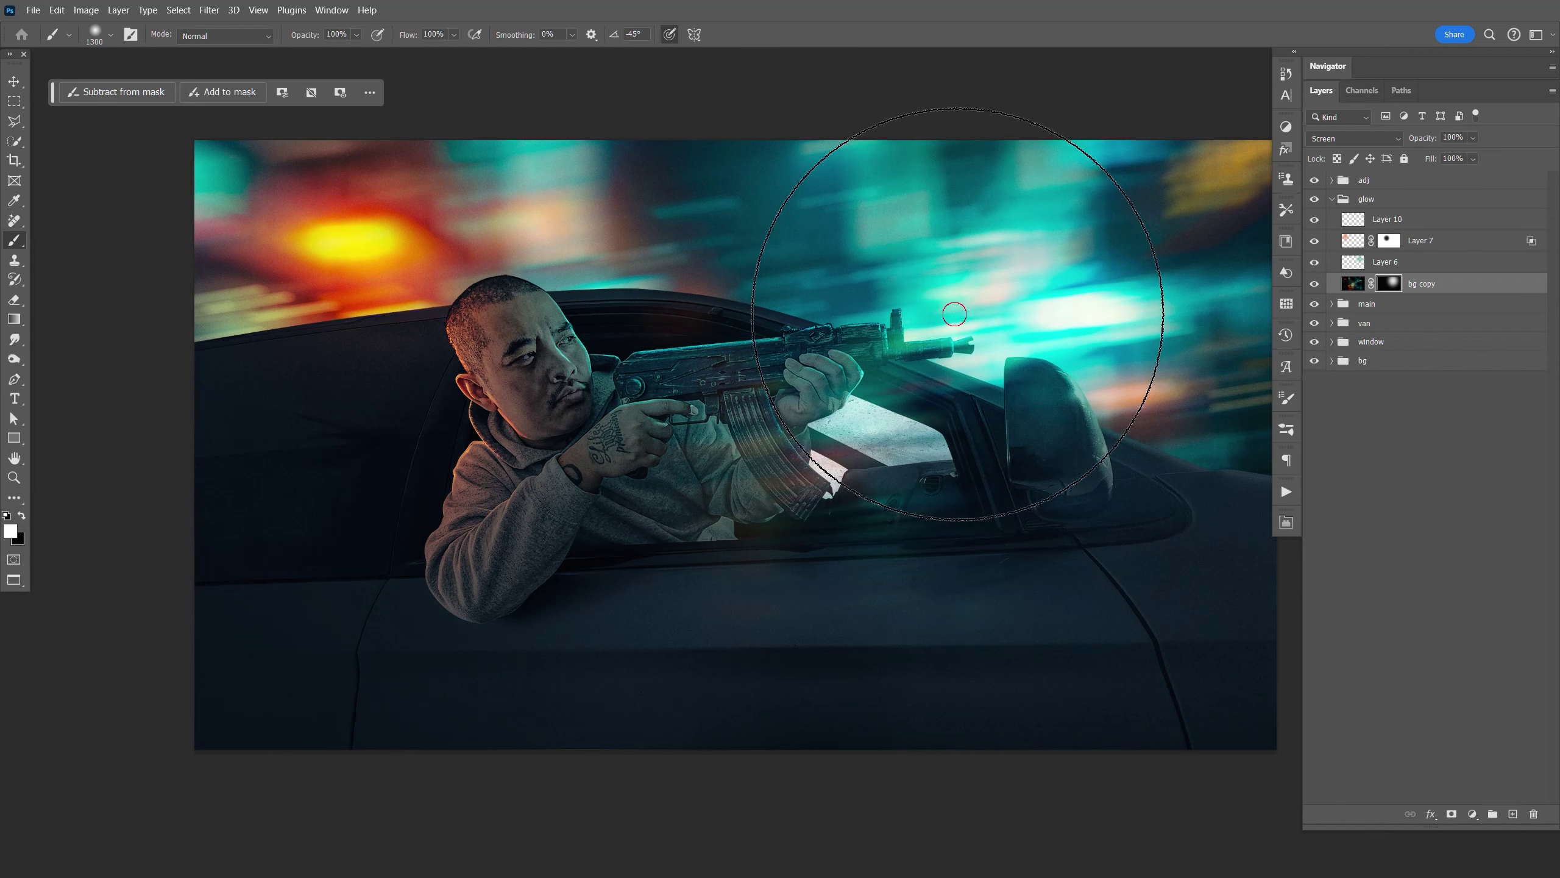
pyautogui.click(388, 327)
pyautogui.press('x')
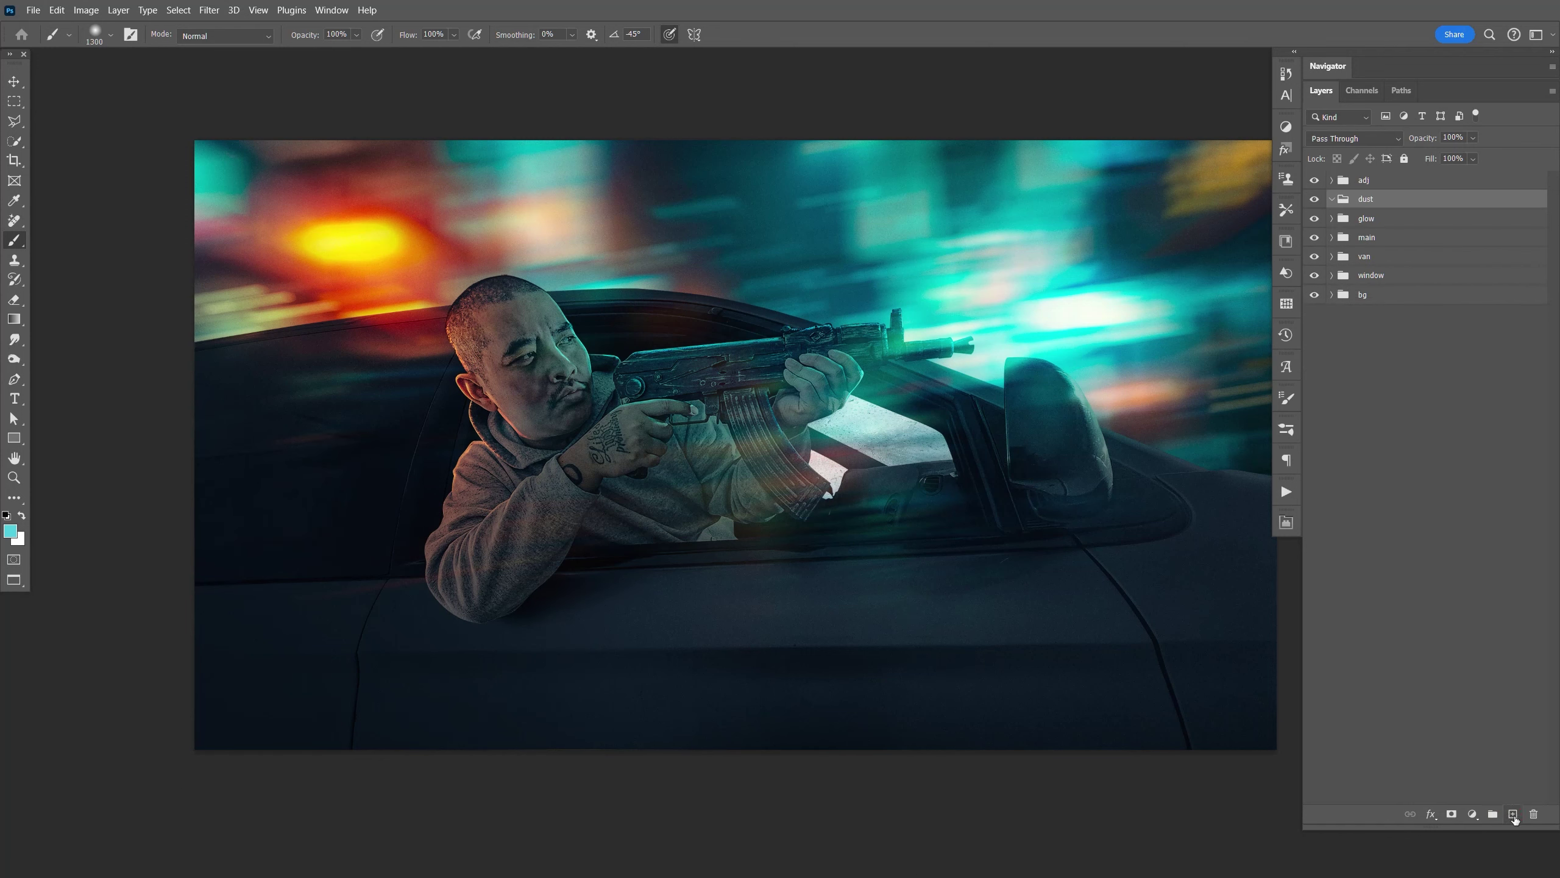
# Step: Add teal fog over the lower car with the 3000 px Fog 1 brush on a new dust-group layer, then lower that layer's opacity
pyautogui.click(1513, 814)
pyautogui.click(1292, 431)
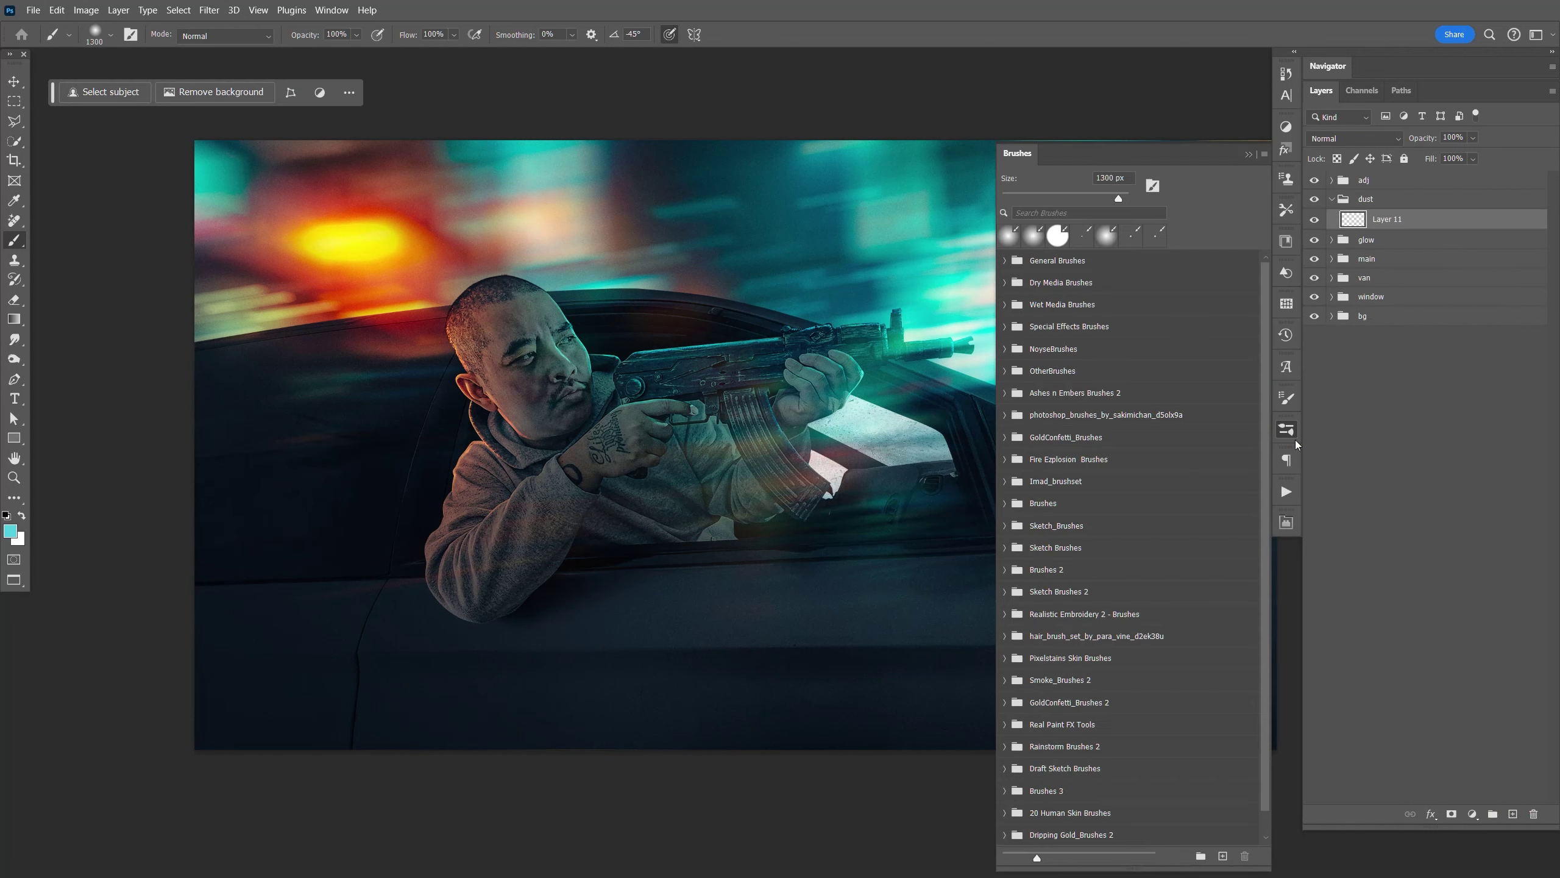
pyautogui.scroll(-1, 1056, 814)
pyautogui.hotkey('ctrl', '-')
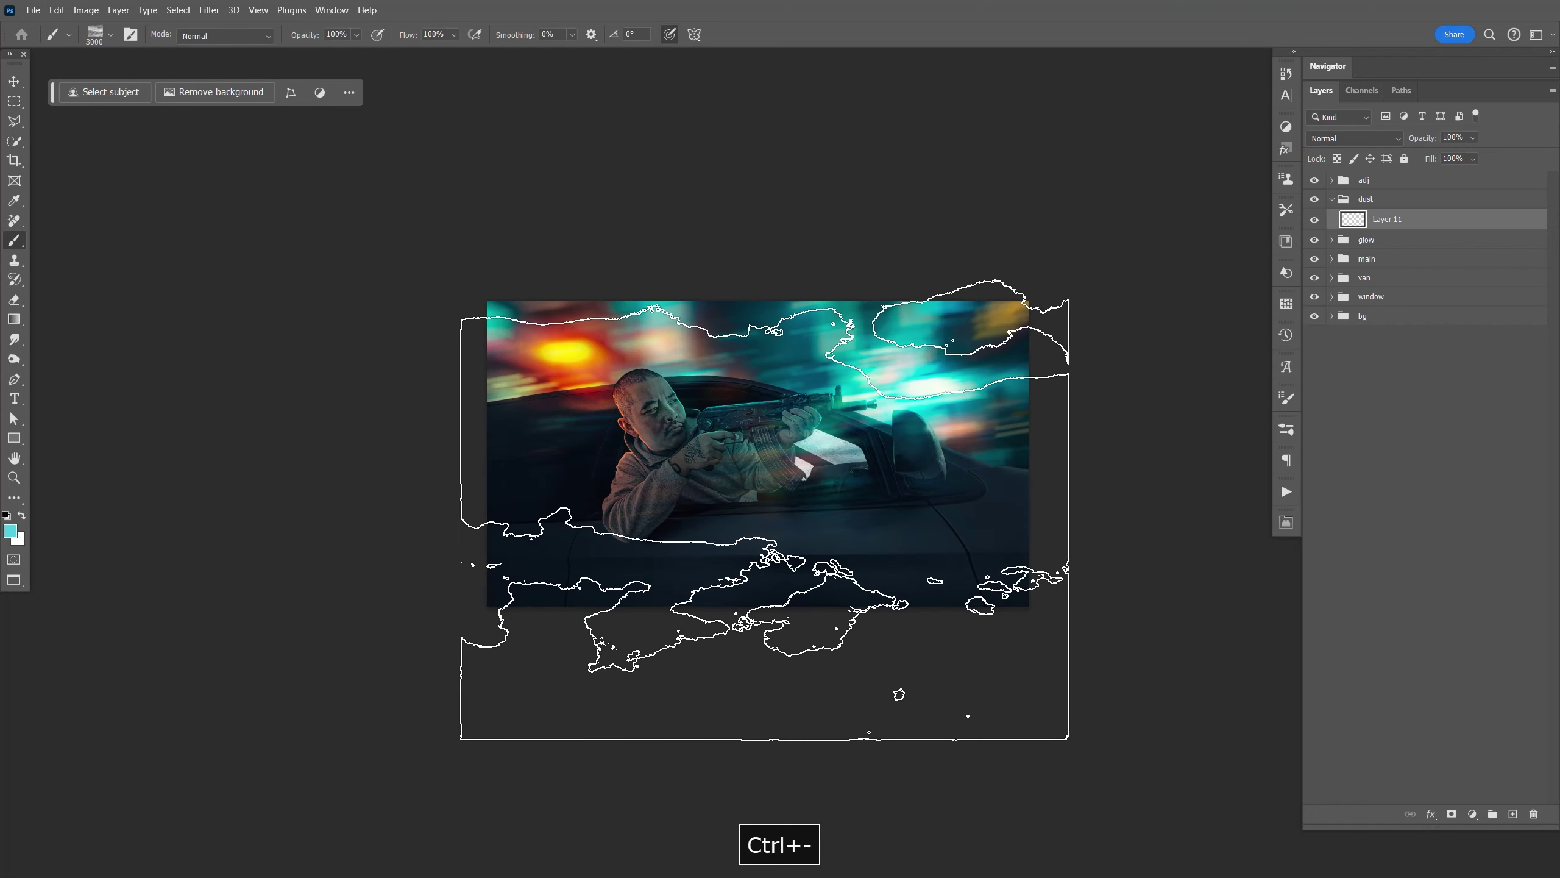
pyautogui.click(1473, 137)
pyautogui.moveTo(1493, 154); pyautogui.dragTo(1448, 156)
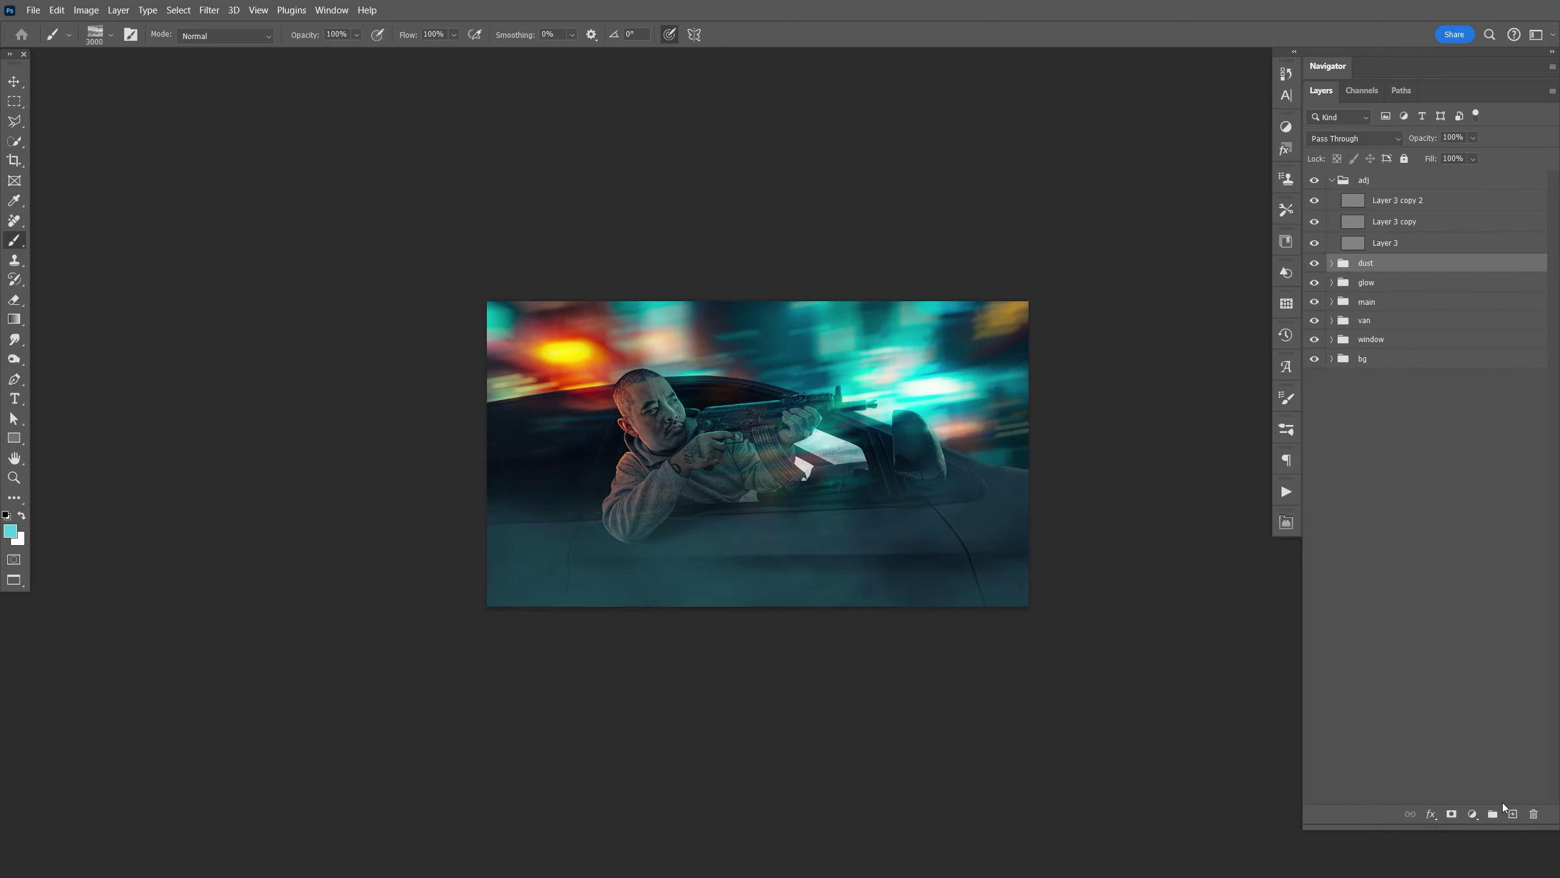
# Step: Add a new layer at the bottom of the adj group and fill it with black
pyautogui.click(1513, 813)
pyautogui.press('d')
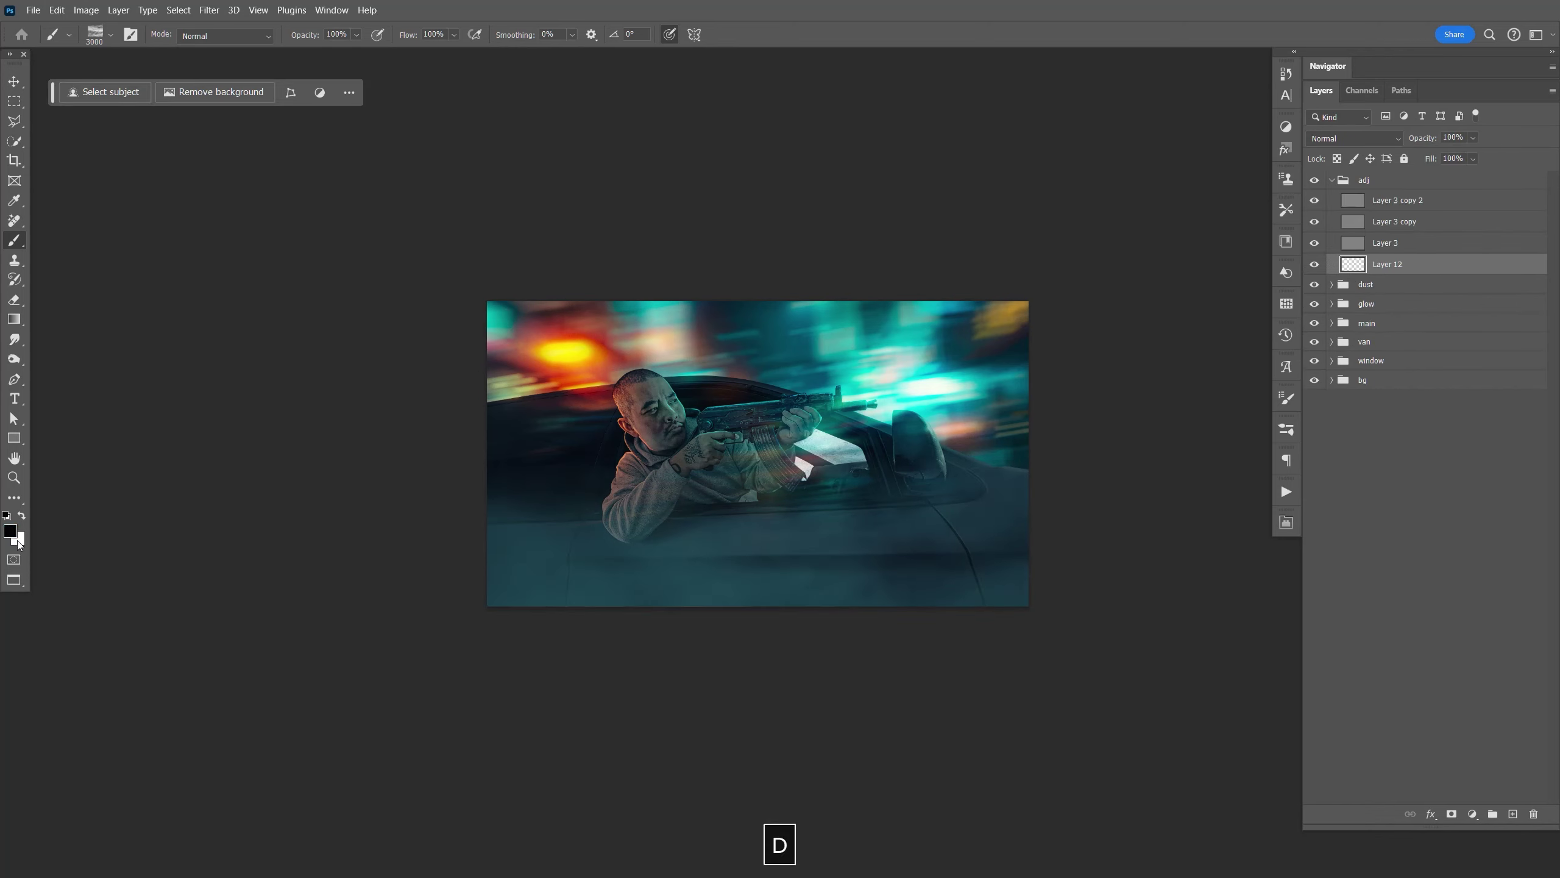
pyautogui.hotkey('alt', 'BackSpace')
# Step: Paint a large teal glow on the upper right of the black layer with a 3000 px soft round brush
pyautogui.click(1282, 429)
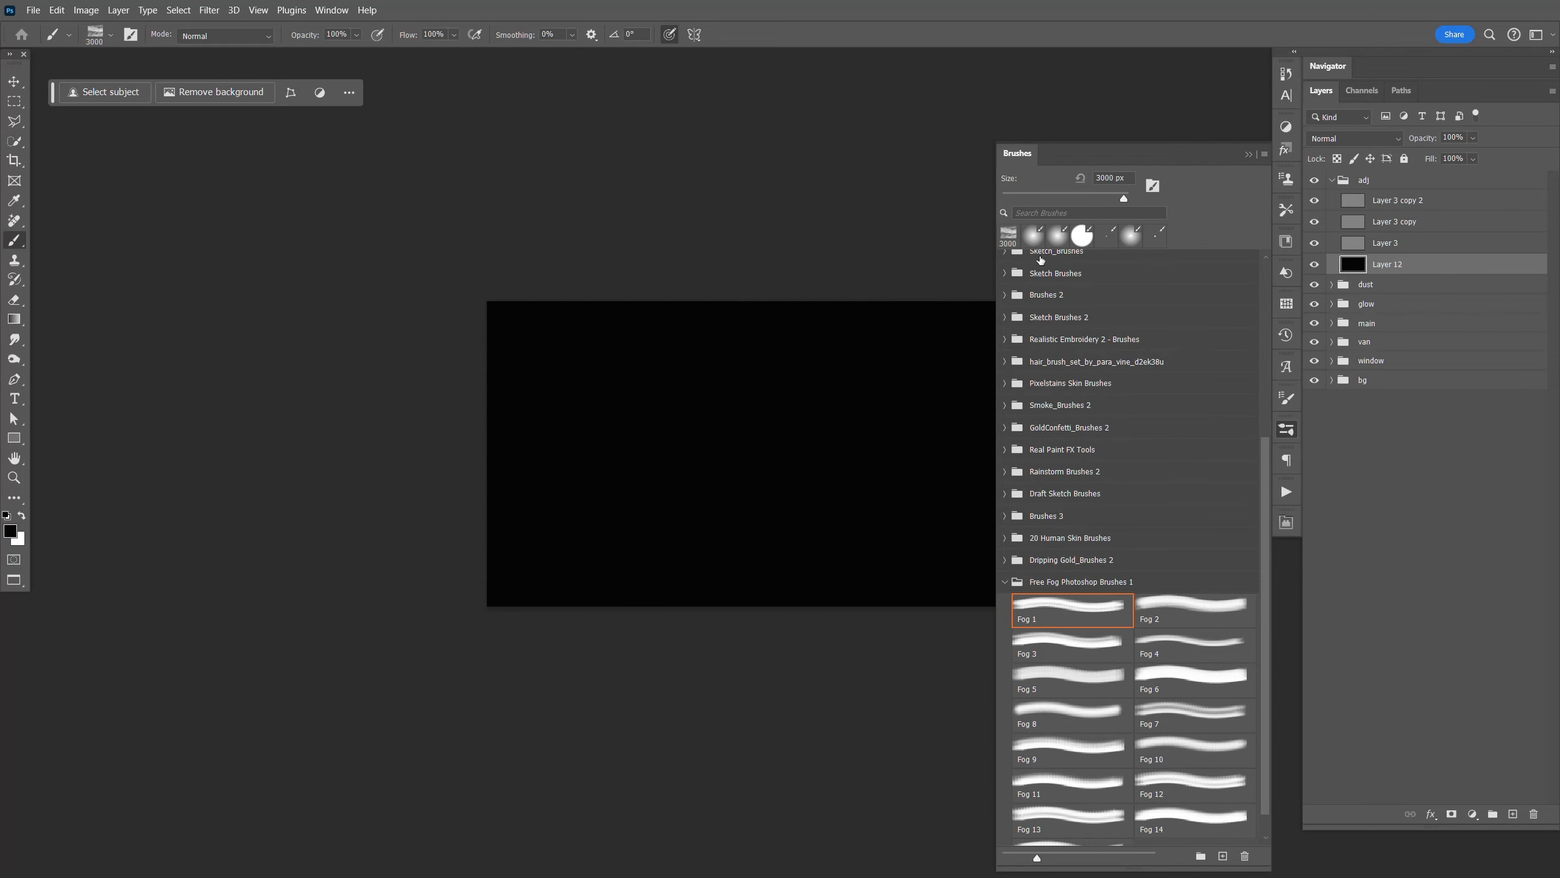
pyautogui.click(1024, 237)
pyautogui.click(1286, 430)
pyautogui.hotkey('shift', '[')
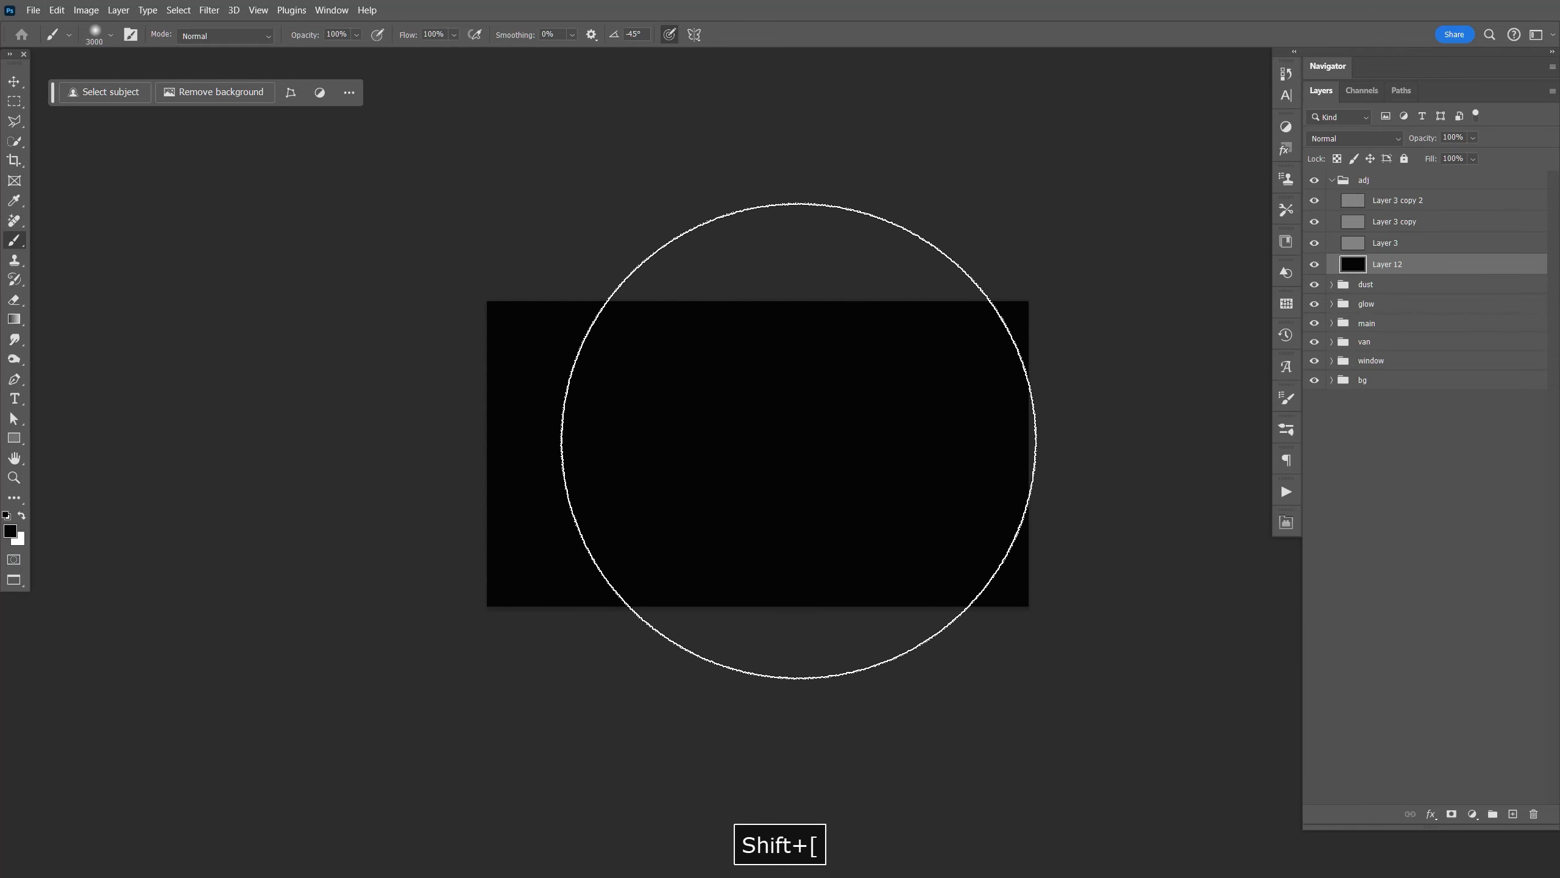
pyautogui.click(10, 531)
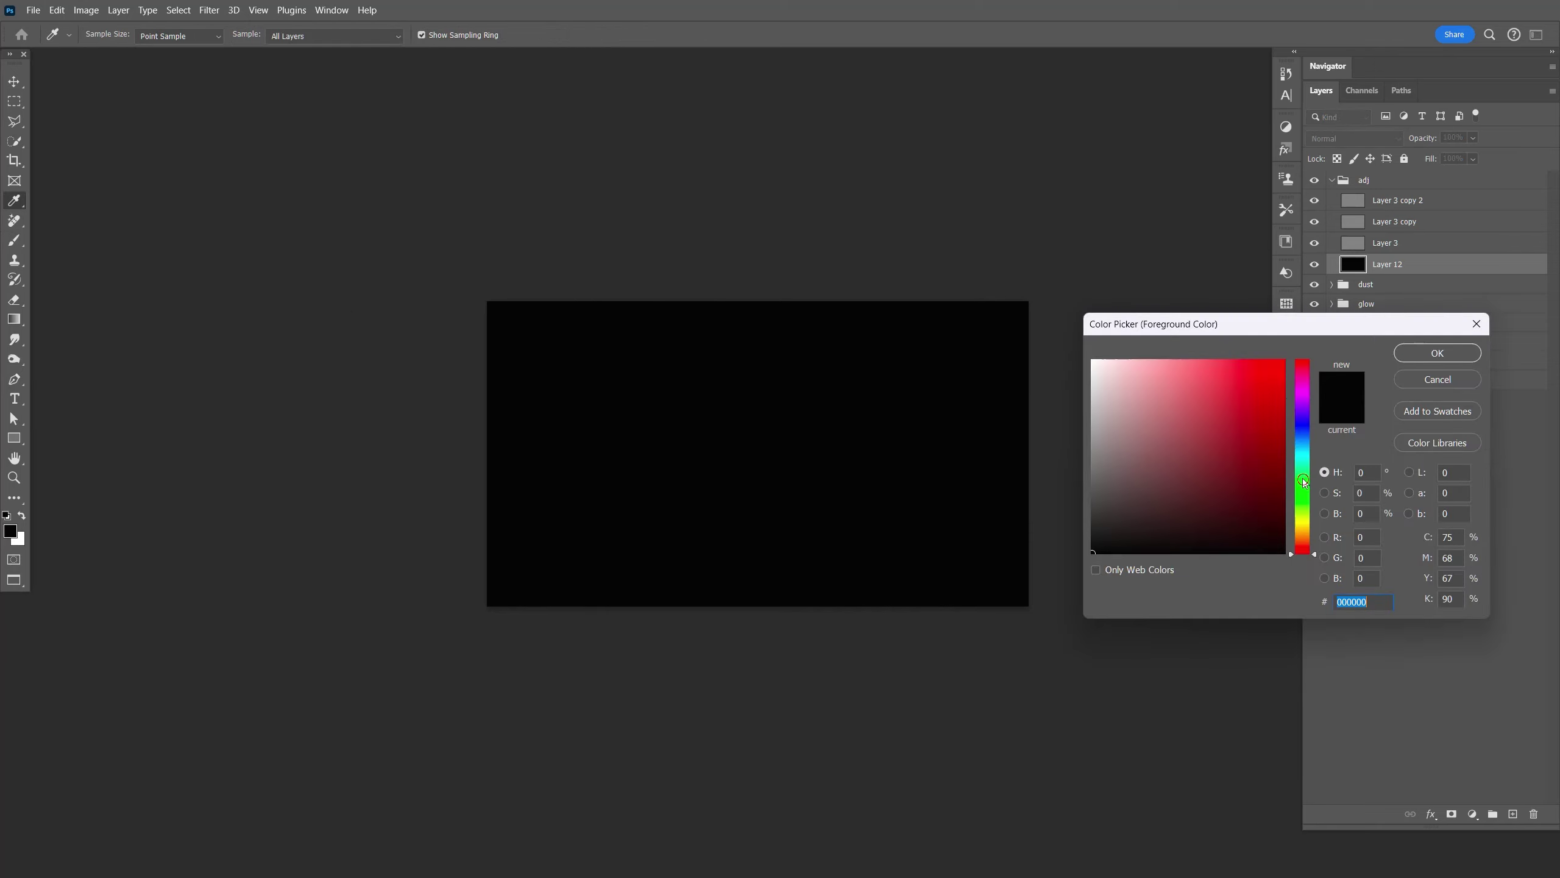
pyautogui.moveTo(1306, 486); pyautogui.dragTo(1304, 462)
pyautogui.click(1266, 452)
pyautogui.click(1437, 352)
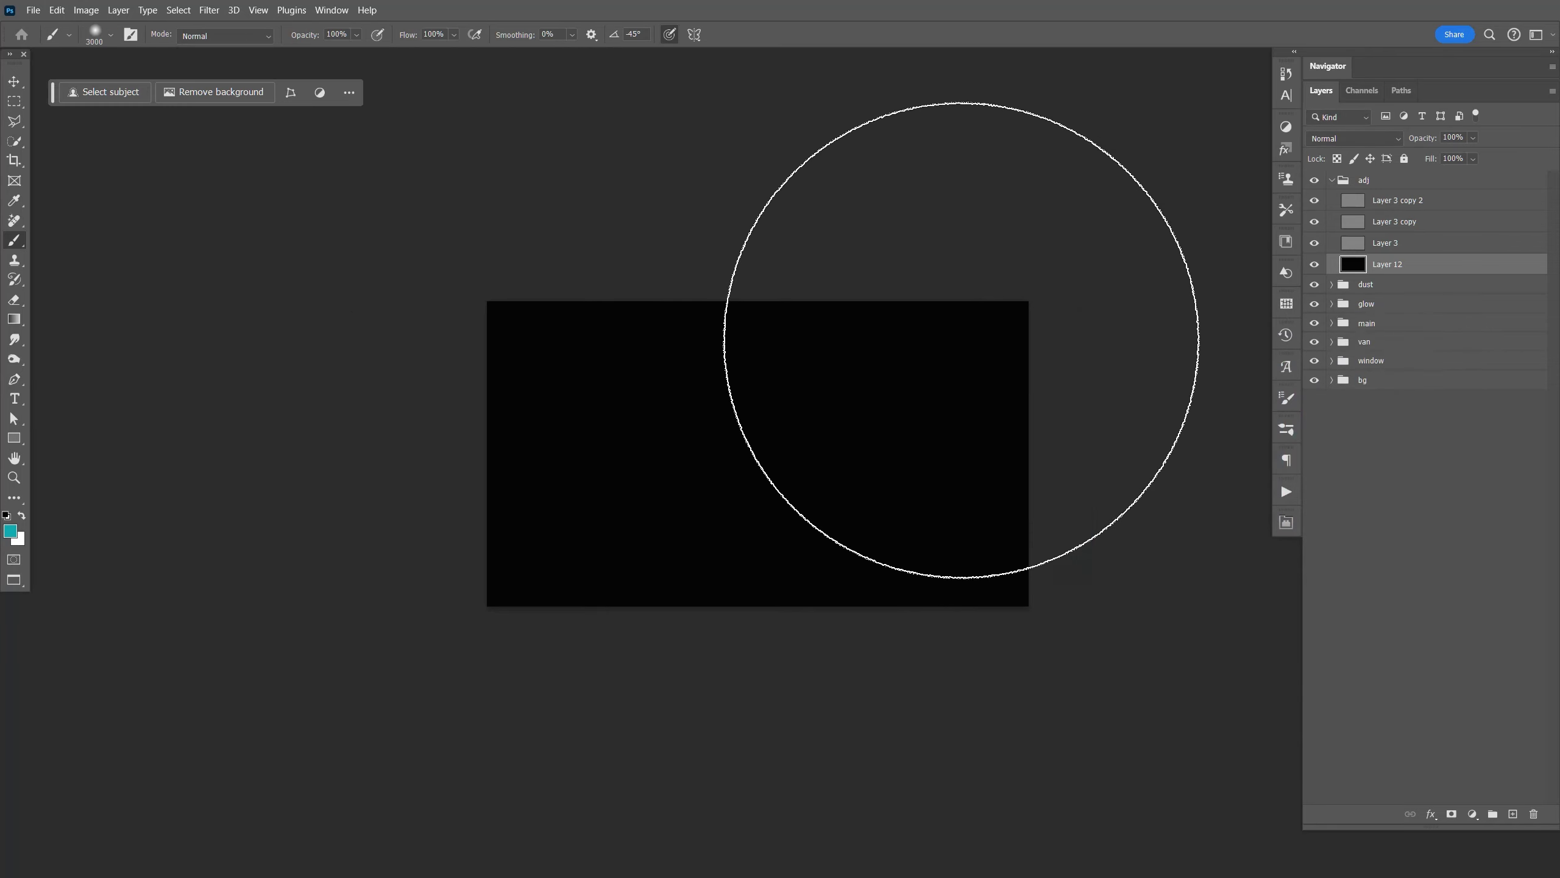
pyautogui.click(905, 280)
# Step: Paint an amber glow on the left side of the black layer with a 1000 px soft brush
pyautogui.click(10, 531)
pyautogui.moveTo(1302, 460); pyautogui.dragTo(1303, 531)
pyautogui.press('Return')
pyautogui.press('b')
pyautogui.press('[')
pyautogui.press('[')
pyautogui.press('[')
pyautogui.press('[')
pyautogui.press('[')
pyautogui.press('[')
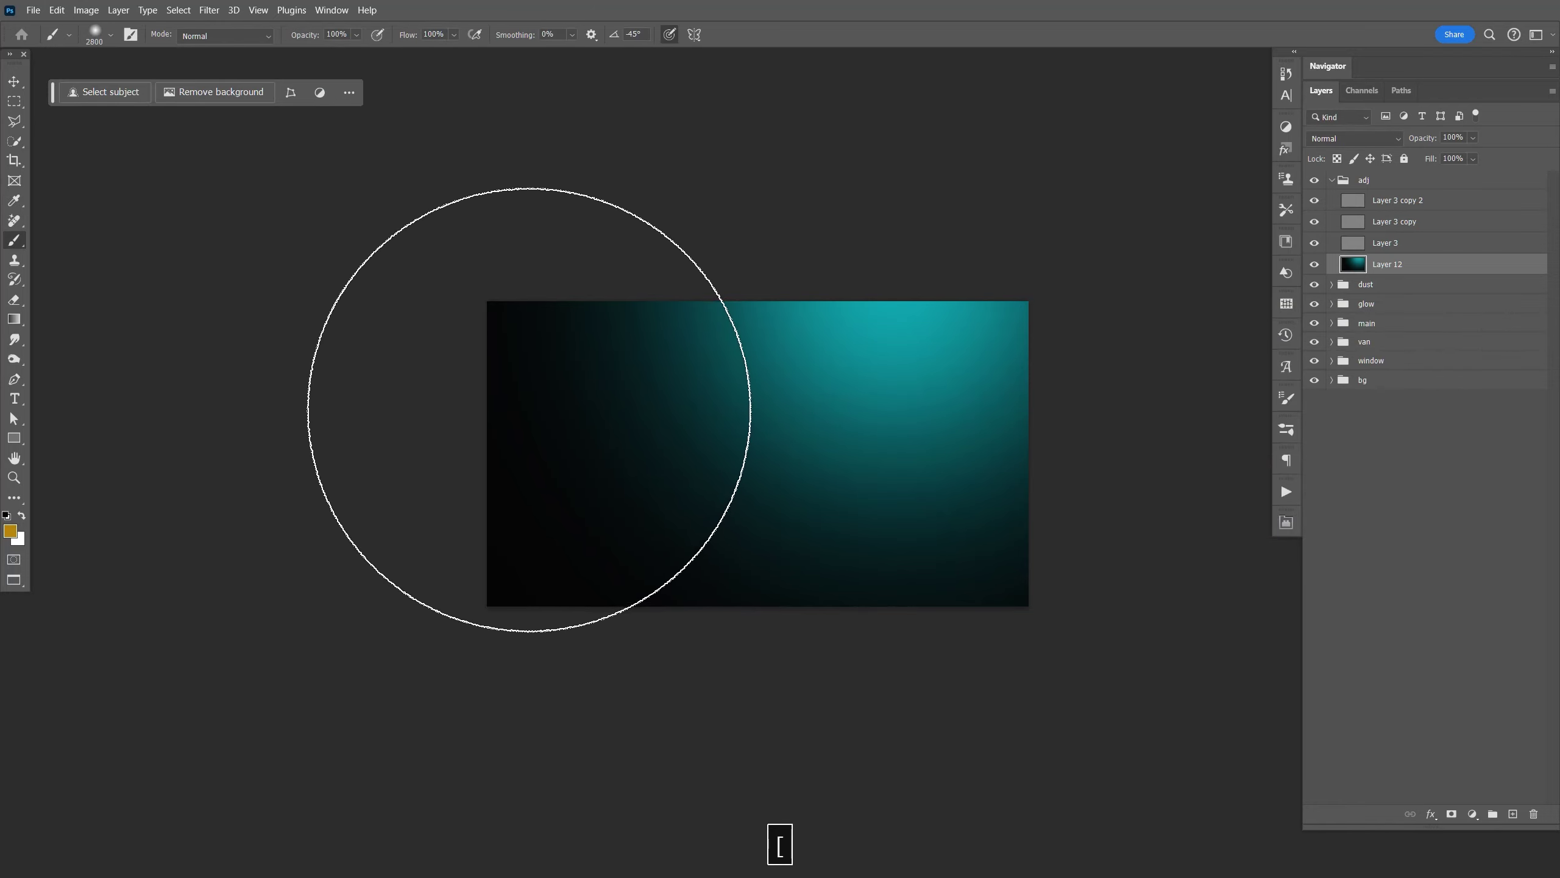
pyautogui.press(']')
pyautogui.press(']')
pyautogui.click(542, 406)
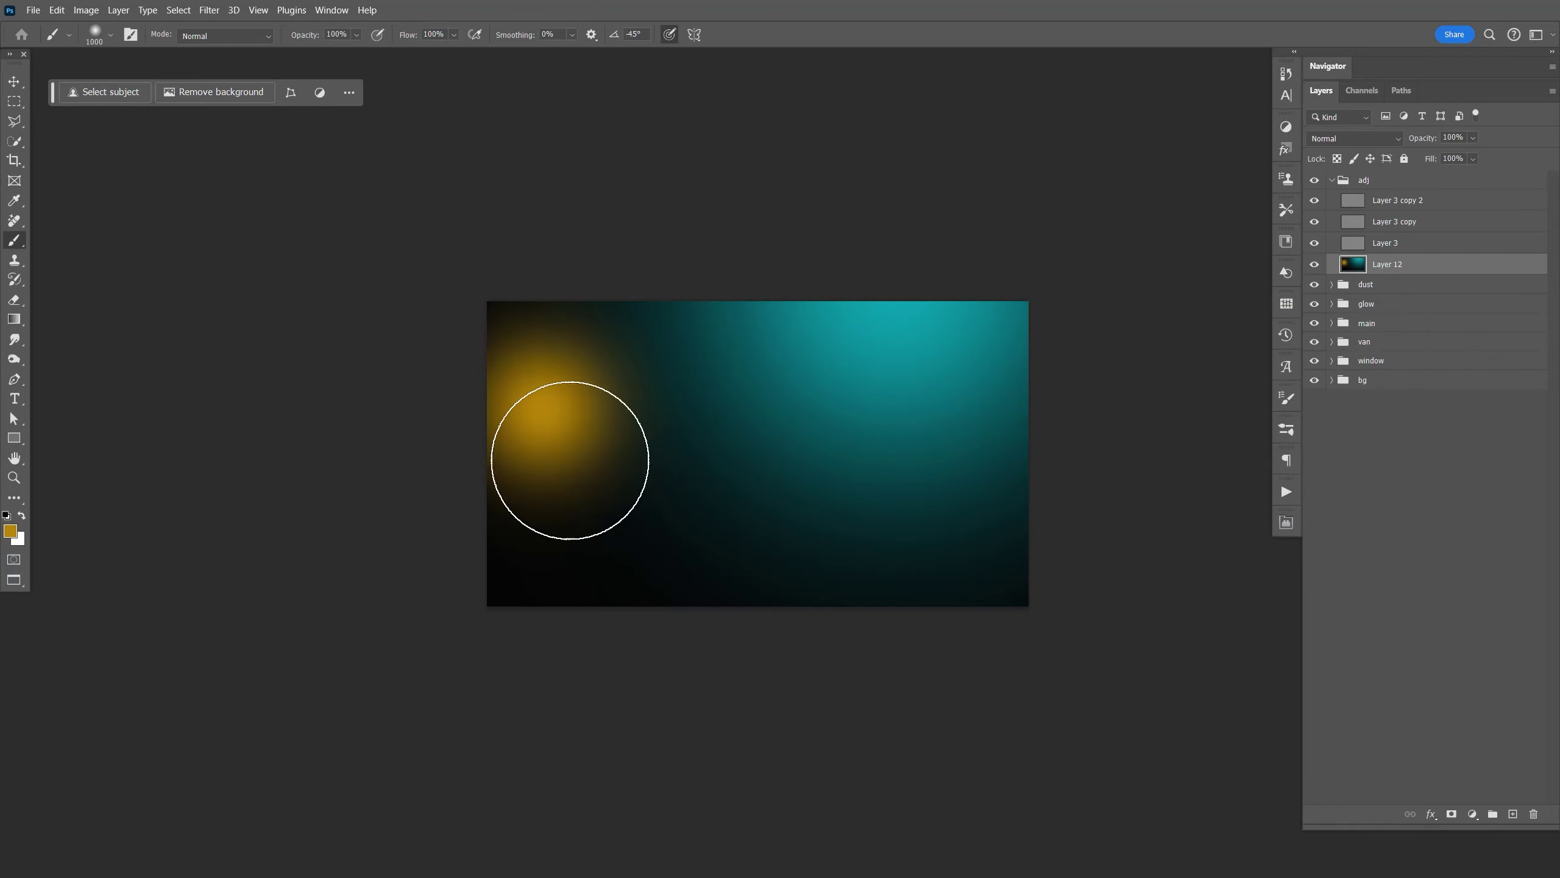
# Step: Set the teal and amber color layer to Soft Light blending and save the document
pyautogui.click(1354, 139)
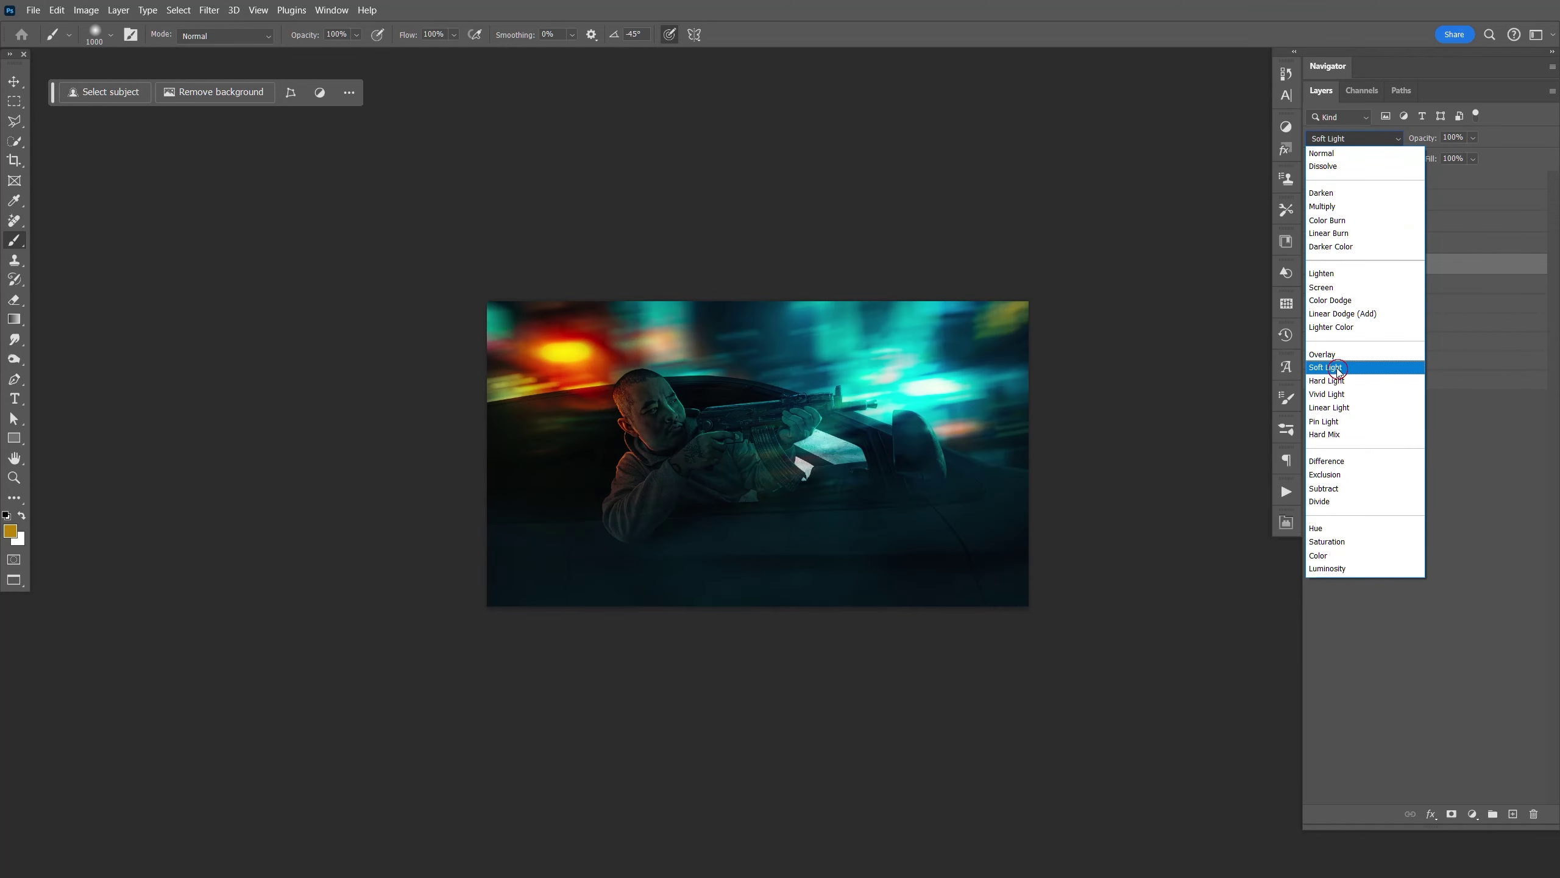
pyautogui.click(1326, 367)
pyautogui.hotkey('ctrl', 's')
pyautogui.doubleClick(1437, 265)
pyautogui.click(1307, 481)
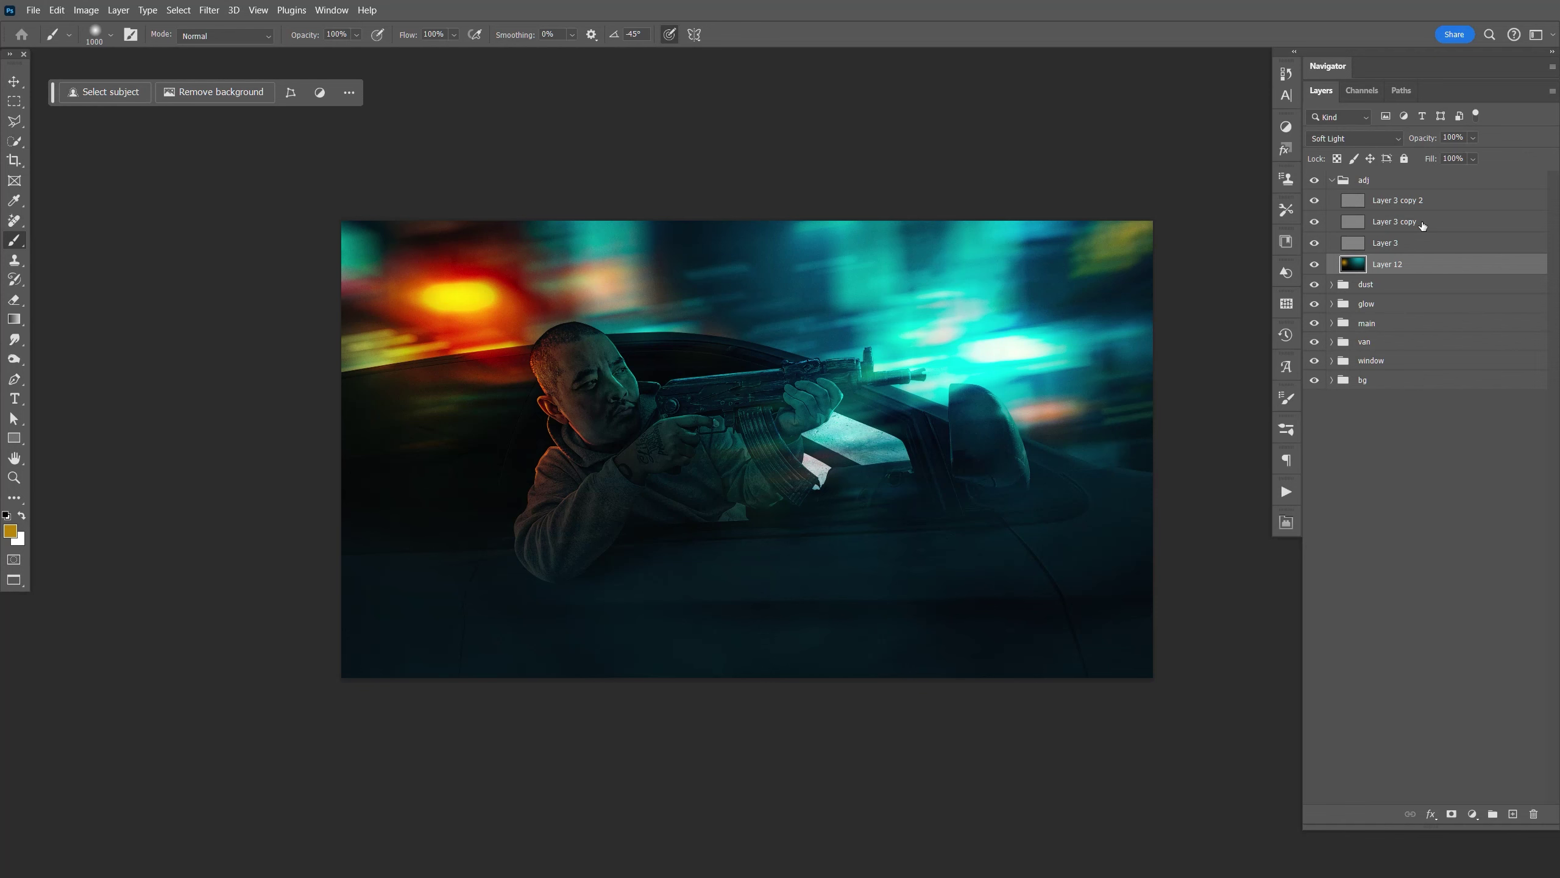
# Step: Raise the output black level of the Soft Light color layer with Levels and compare the image without that layer
pyautogui.hotkey('ctrl', 'l')
pyautogui.moveTo(1042, 755); pyautogui.dragTo(1087, 761)
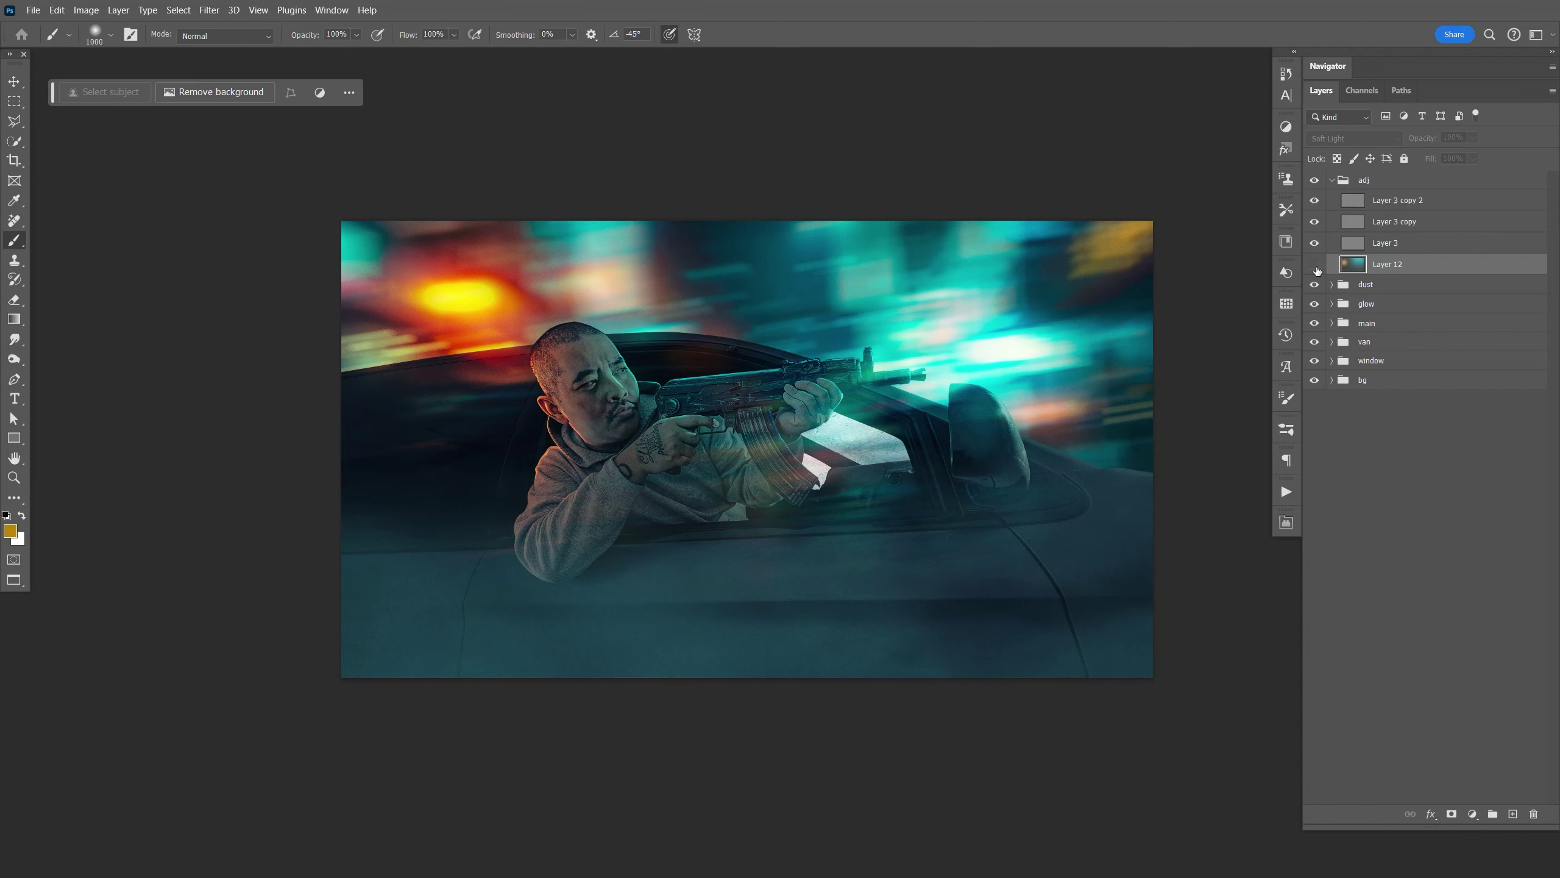
pyautogui.click(1316, 268)
# Step: Duplicate the Soft Light color layer and boost the copy's contrast with Levels, using midtones about 0.71 and white input 157
pyautogui.hotkey('ctrl', 'j')
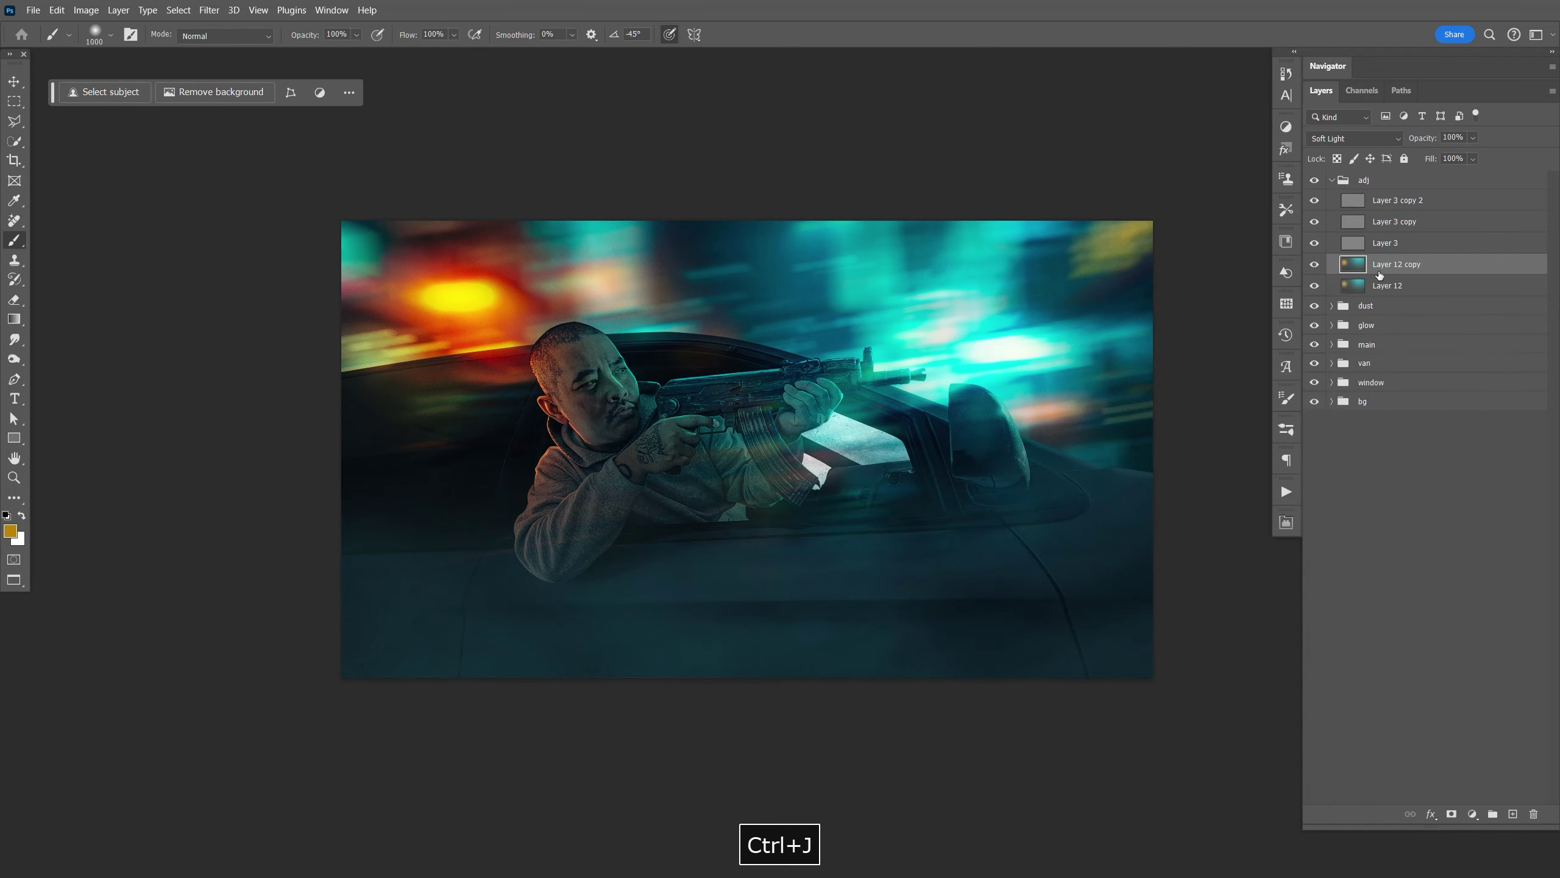
pyautogui.hotkey('ctrl', 'l')
pyautogui.moveTo(1140, 689); pyautogui.dragTo(1202, 697)
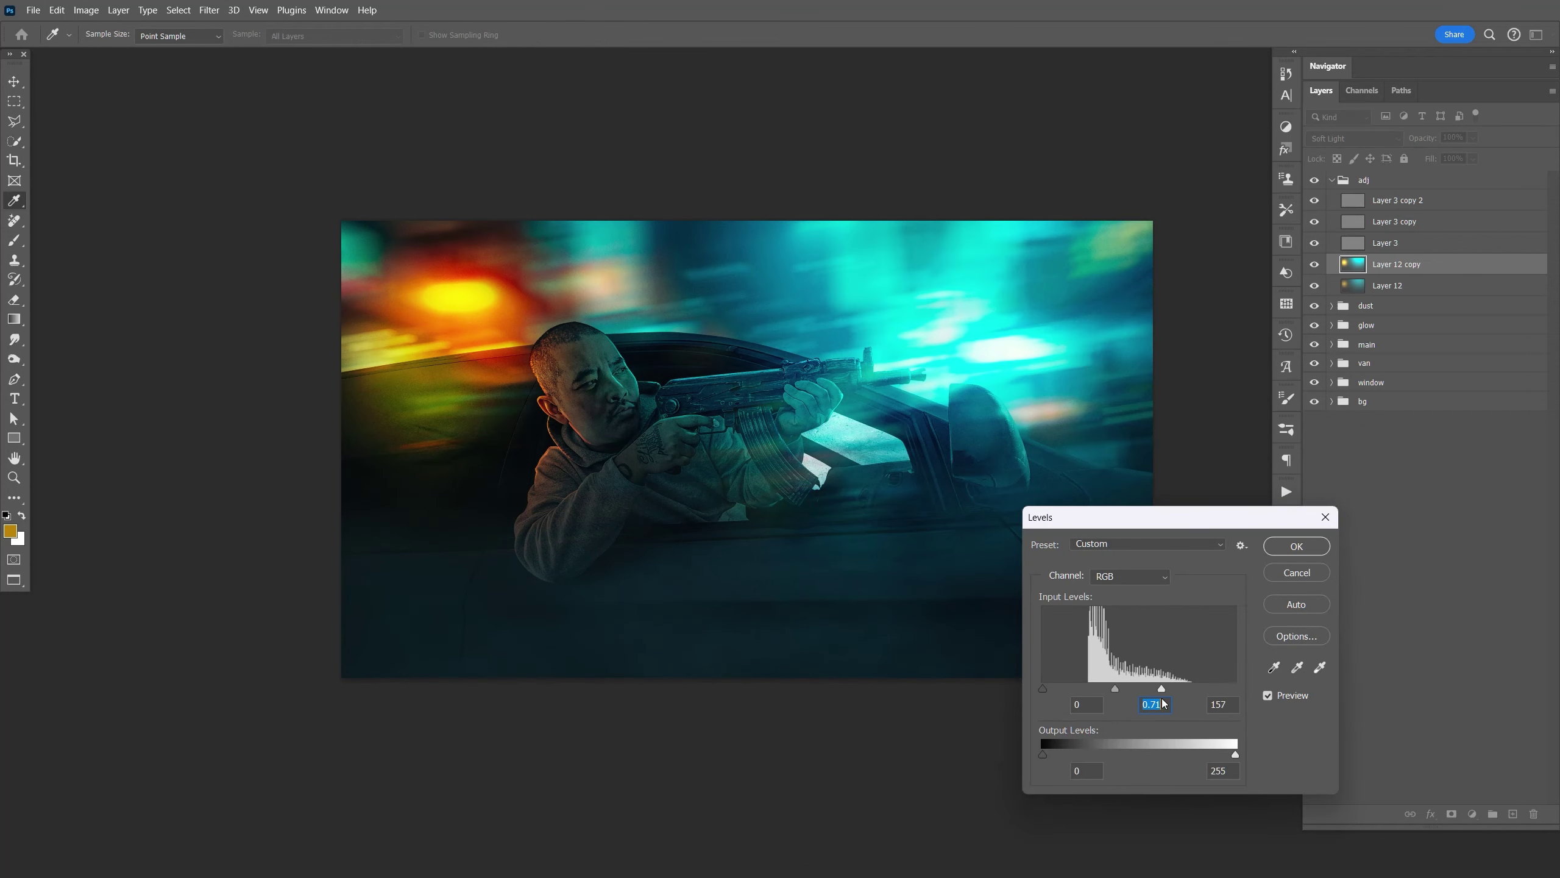
pyautogui.press('Return')
# Step: Set the duplicated color layer's opacity to 20% and save the document
pyautogui.click(1473, 137)
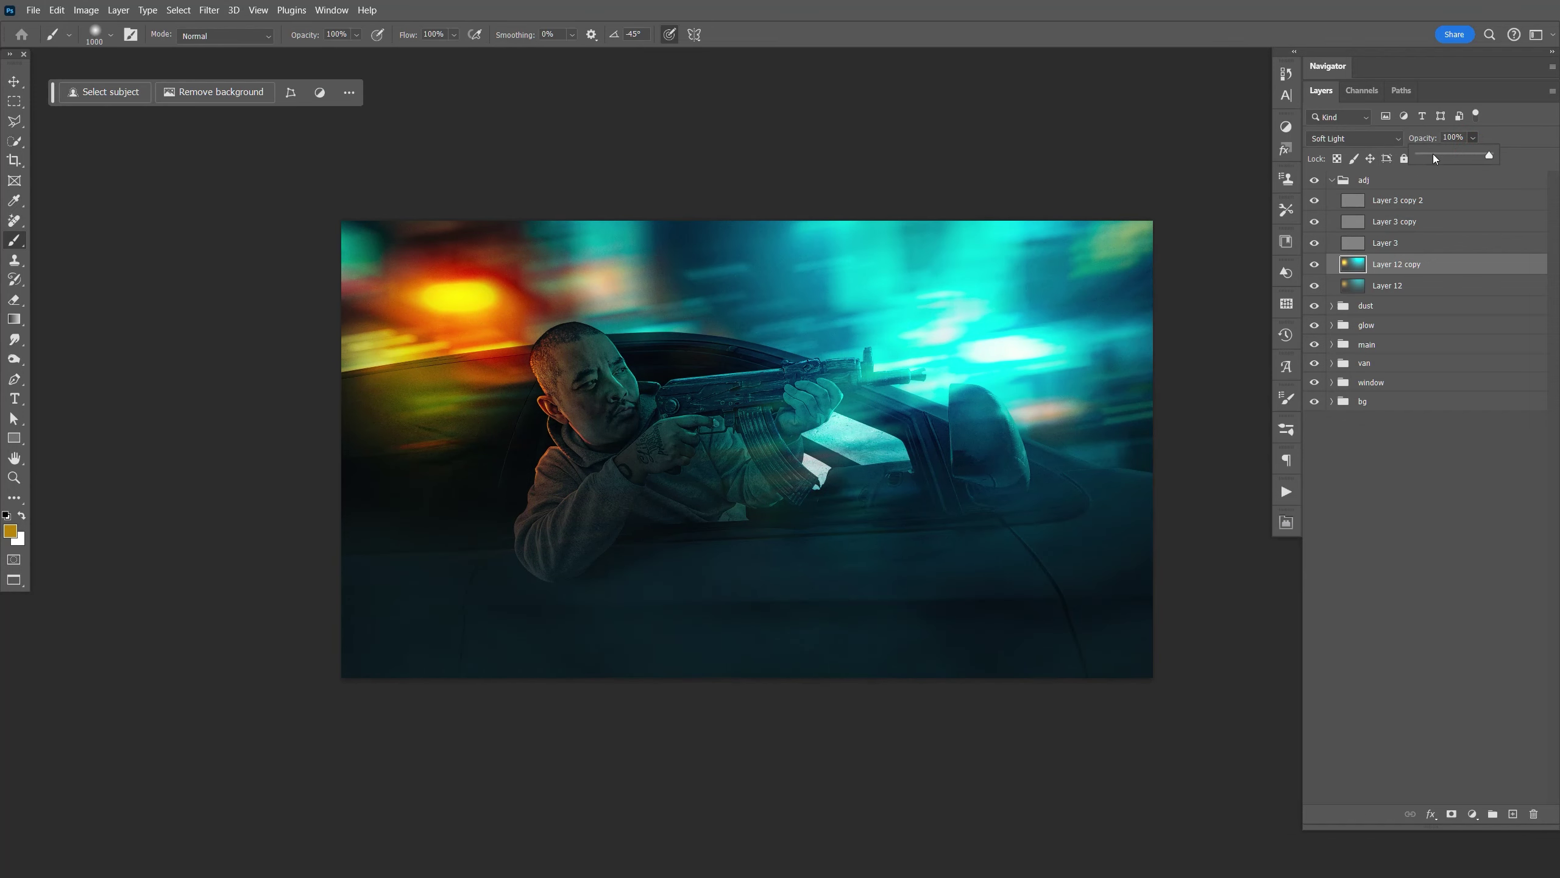
pyautogui.write('20')
pyautogui.press('Return')
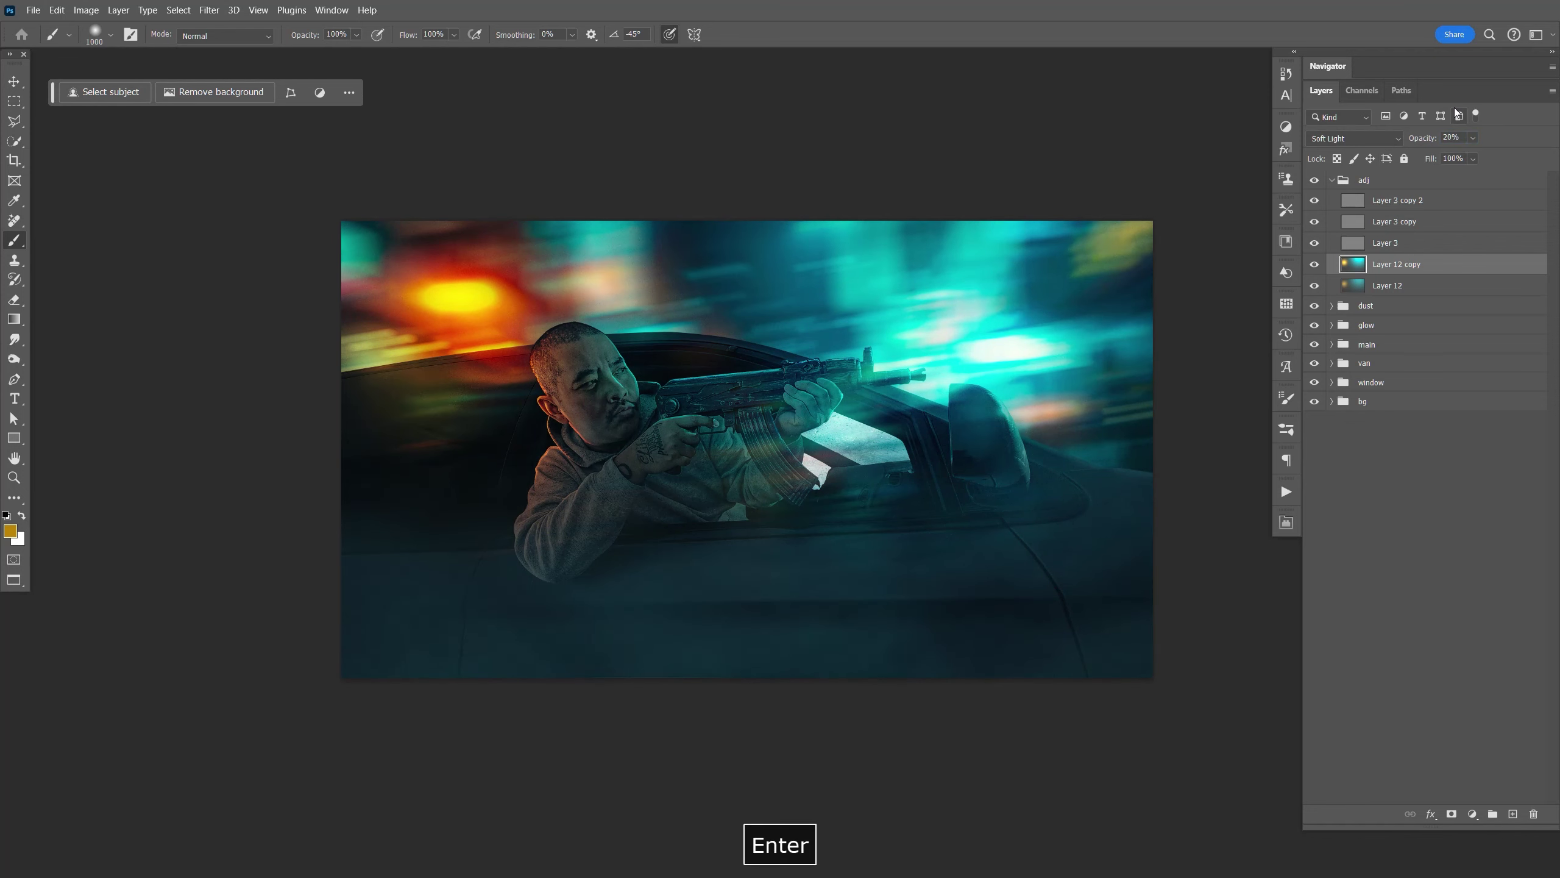
pyautogui.hotkey('ctrl', 's')
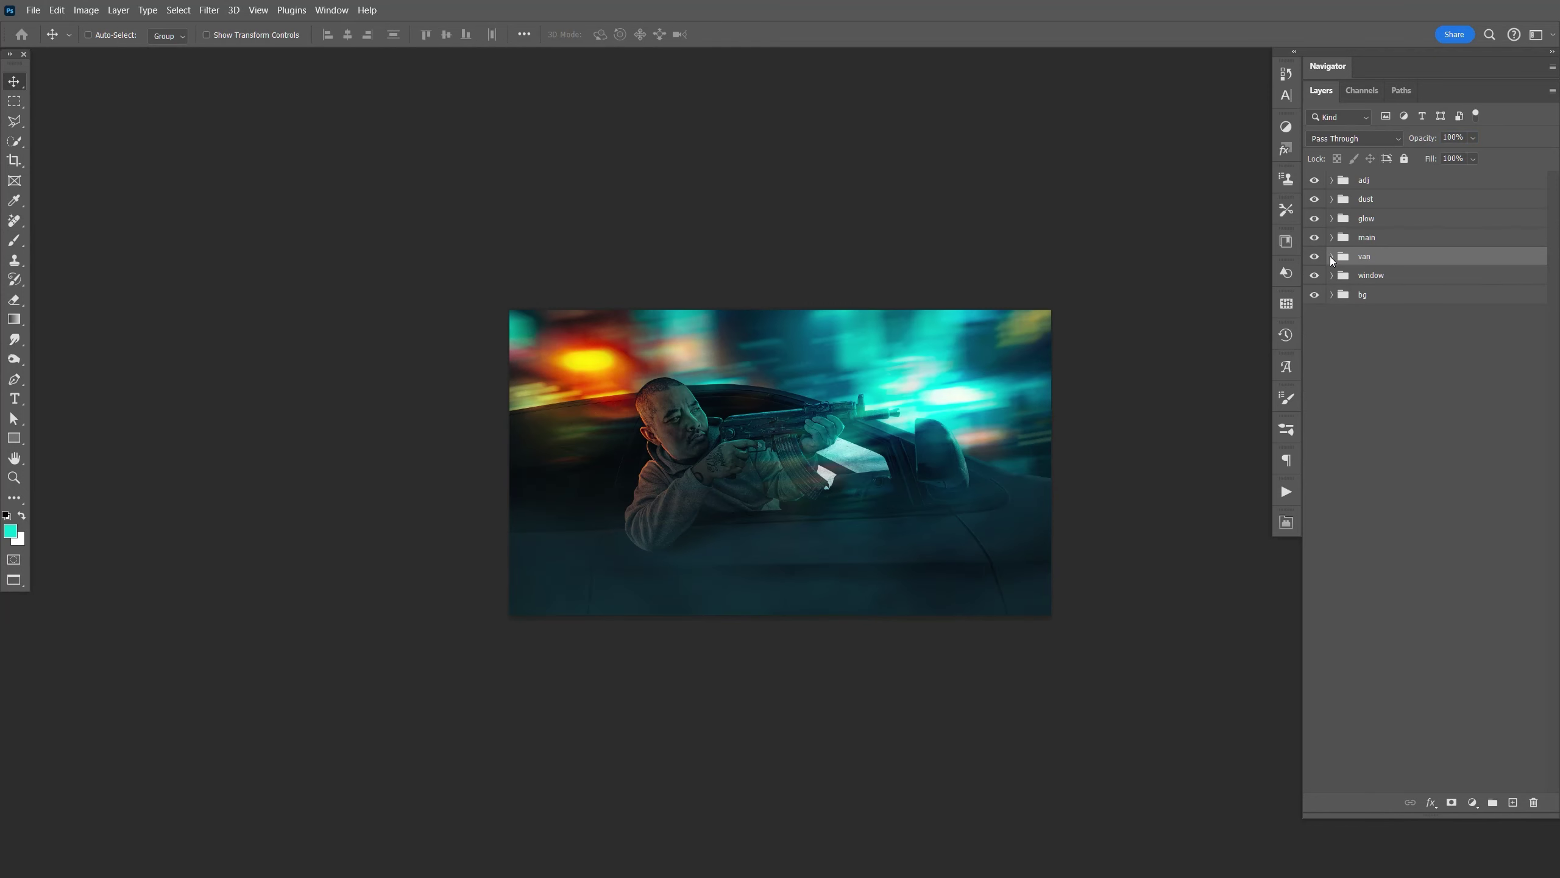
# Step: Add a clipped layer at the top of the van group and fill it with bright teal
pyautogui.click(1331, 257)
pyautogui.click(1440, 278)
pyautogui.click(1513, 802)
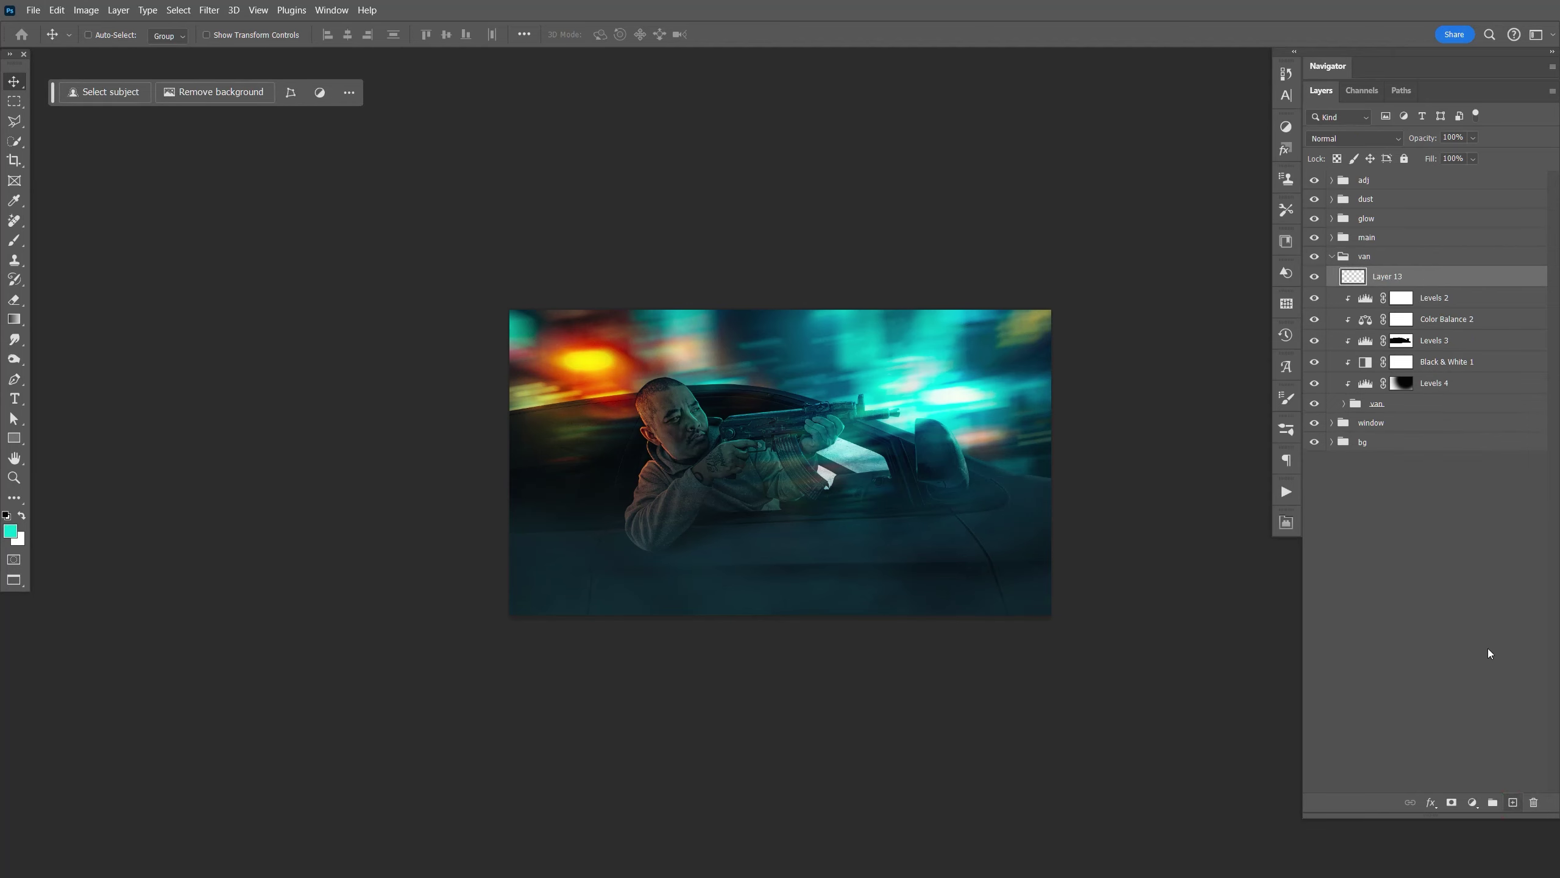
pyautogui.hotkey('ctrl', 'alt', 'g')
pyautogui.click(9, 530)
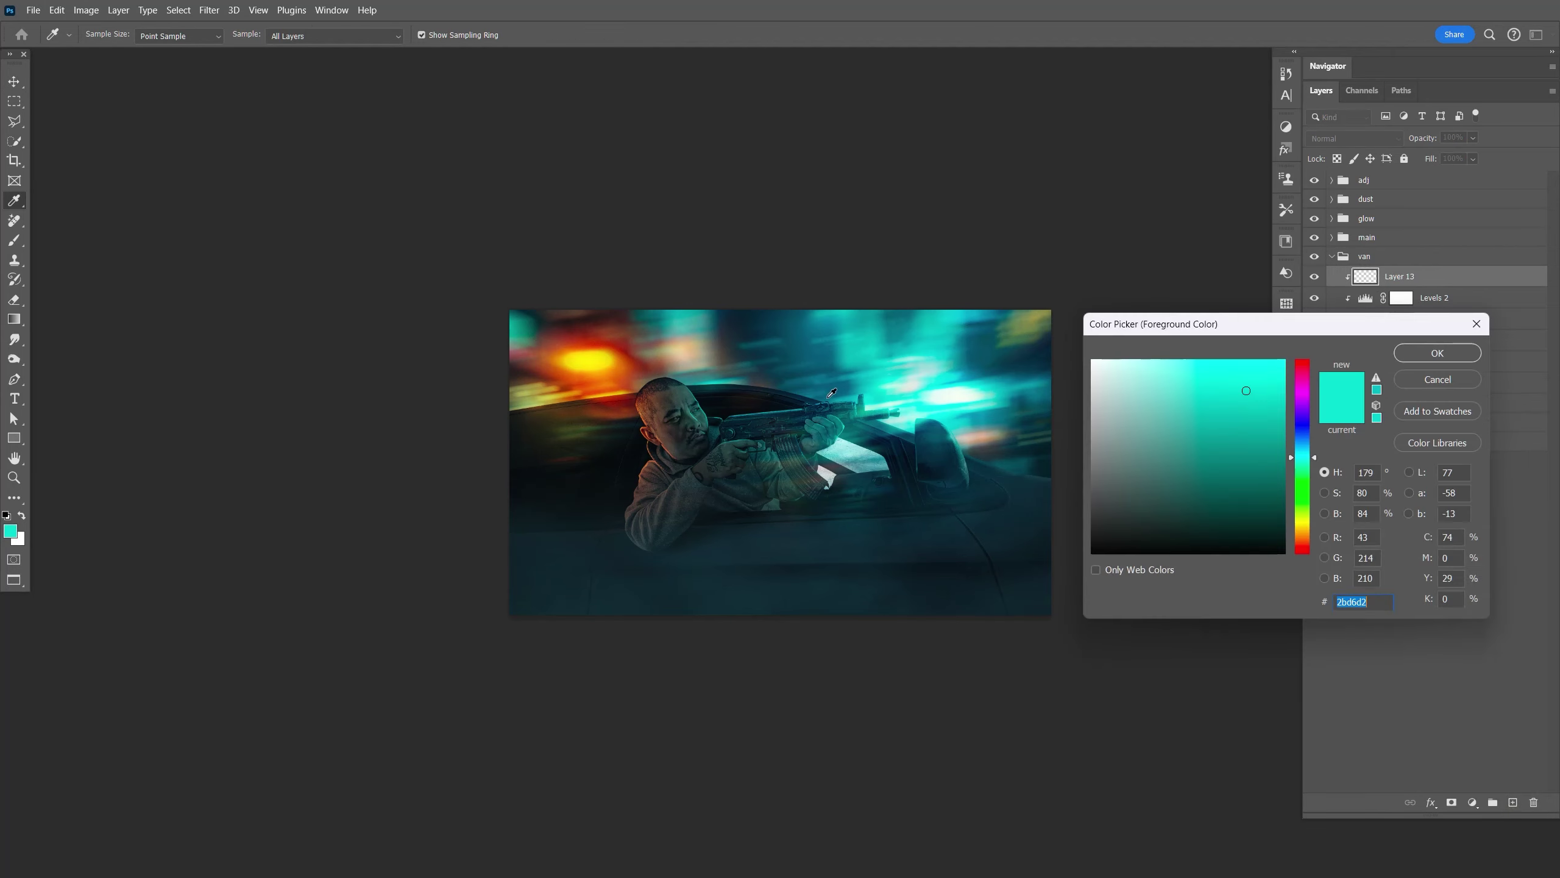
pyautogui.click(1425, 354)
pyautogui.hotkey('alt', 'BackSpace')
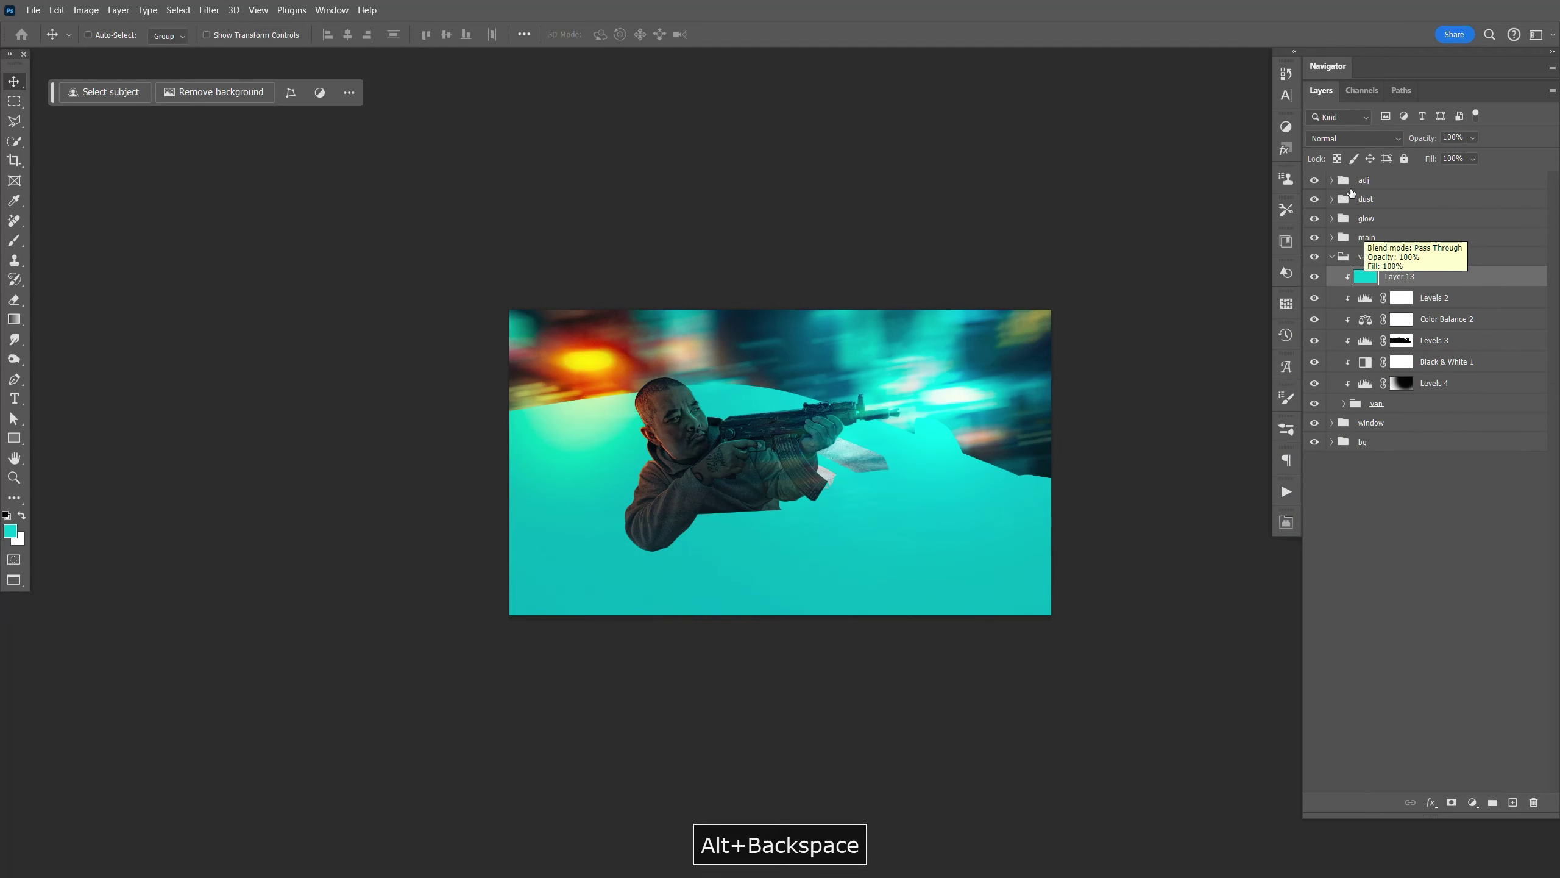
# Step: Set the teal car layer to Color Dodge and split its Blend If underlying-layer black slider to 0 / 92
pyautogui.click(1354, 138)
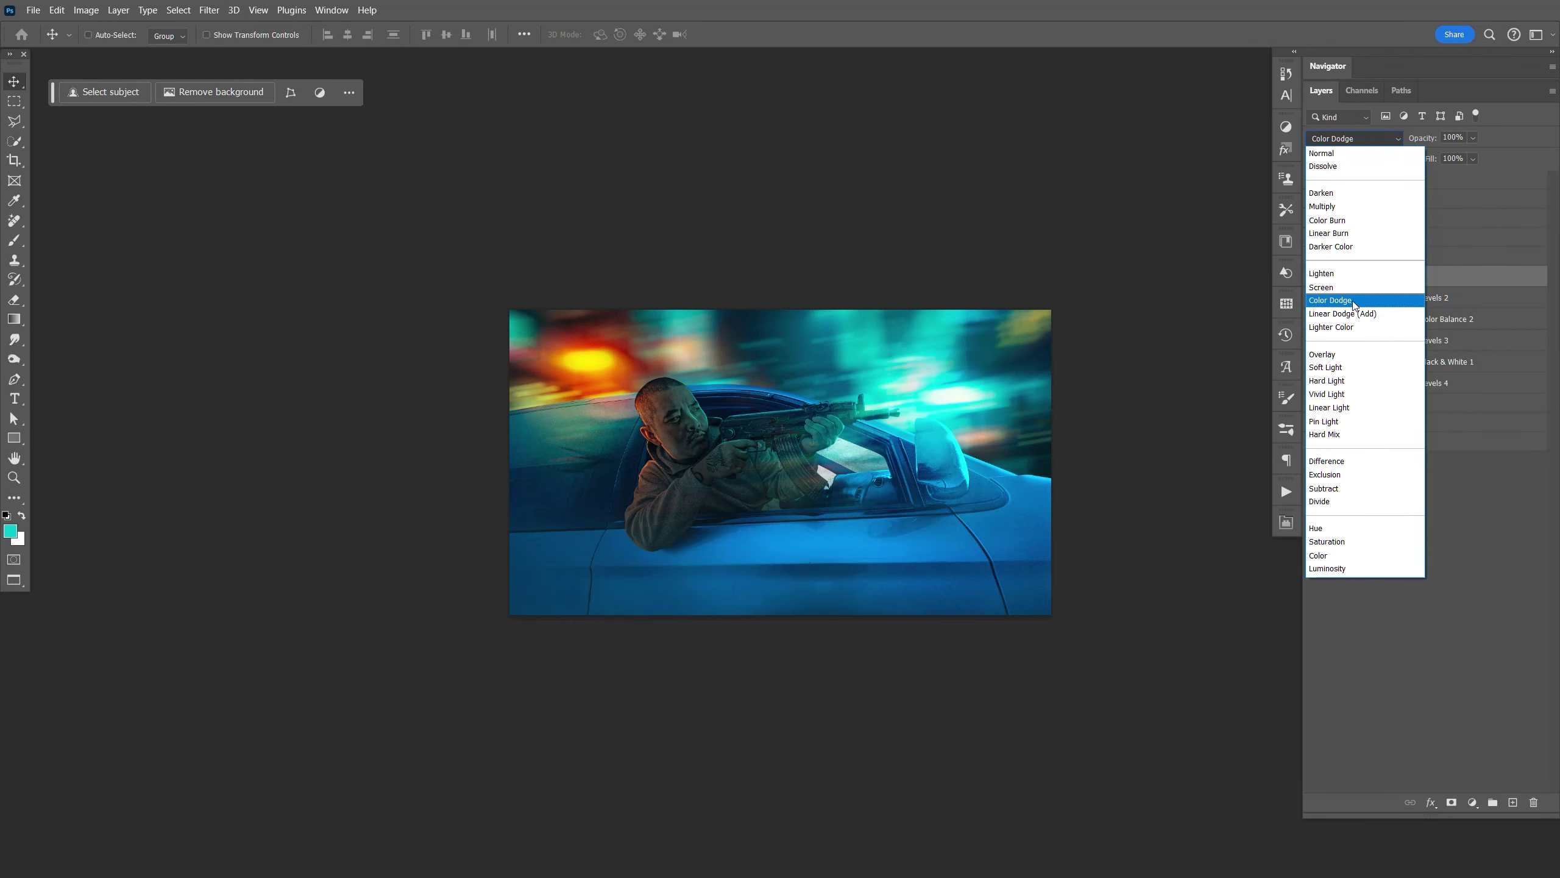
pyautogui.click(1332, 300)
pyautogui.doubleClick(1450, 284)
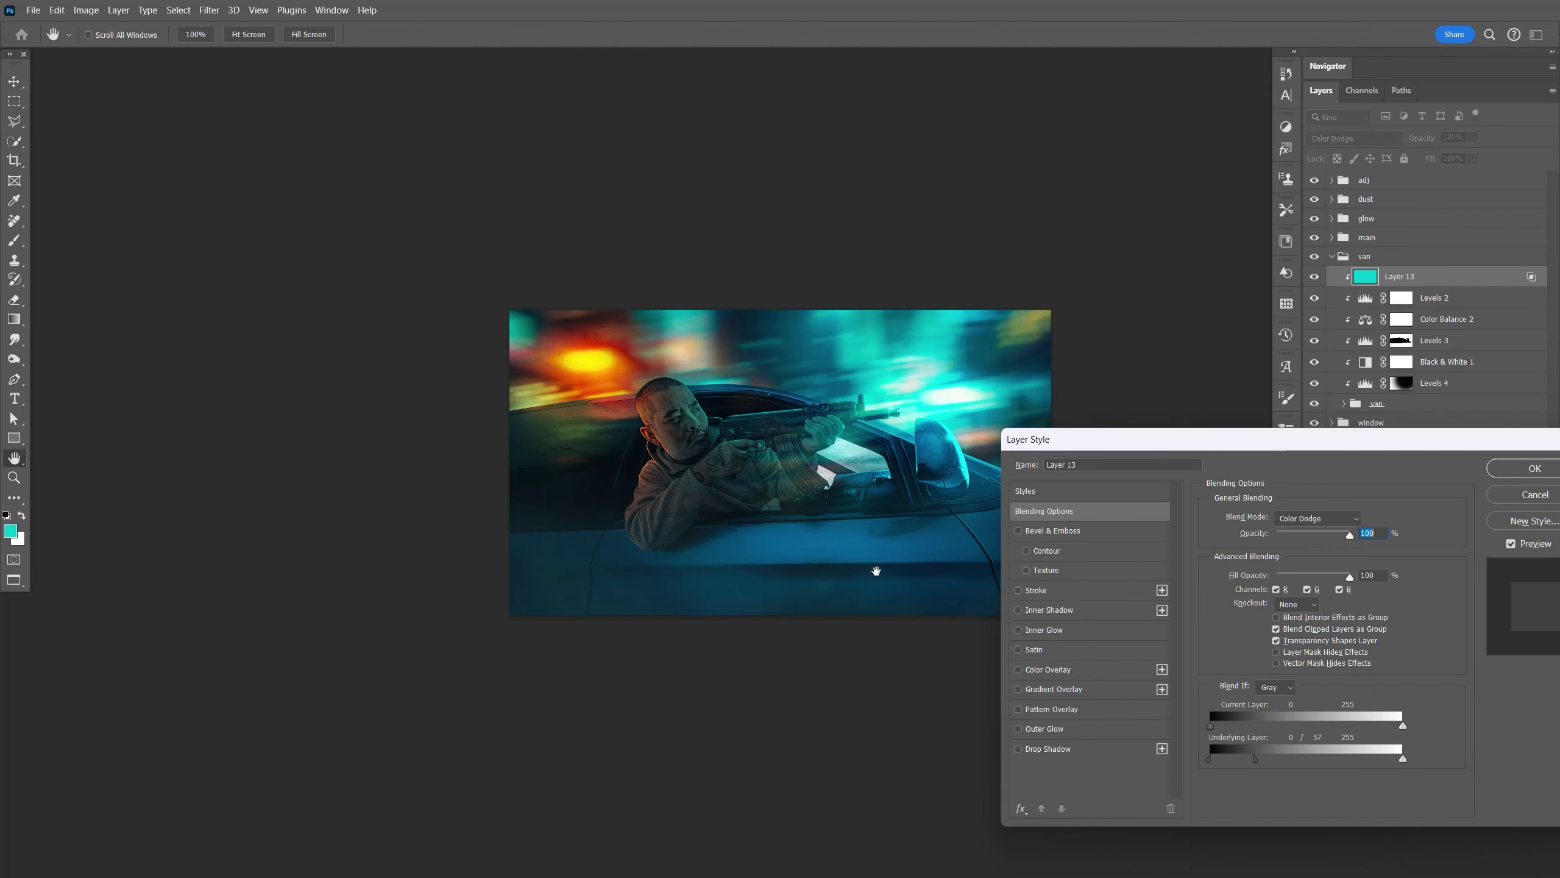
pyautogui.moveTo(874, 571); pyautogui.dragTo(730, 587)
pyautogui.moveTo(1265, 758); pyautogui.dragTo(1286, 758)
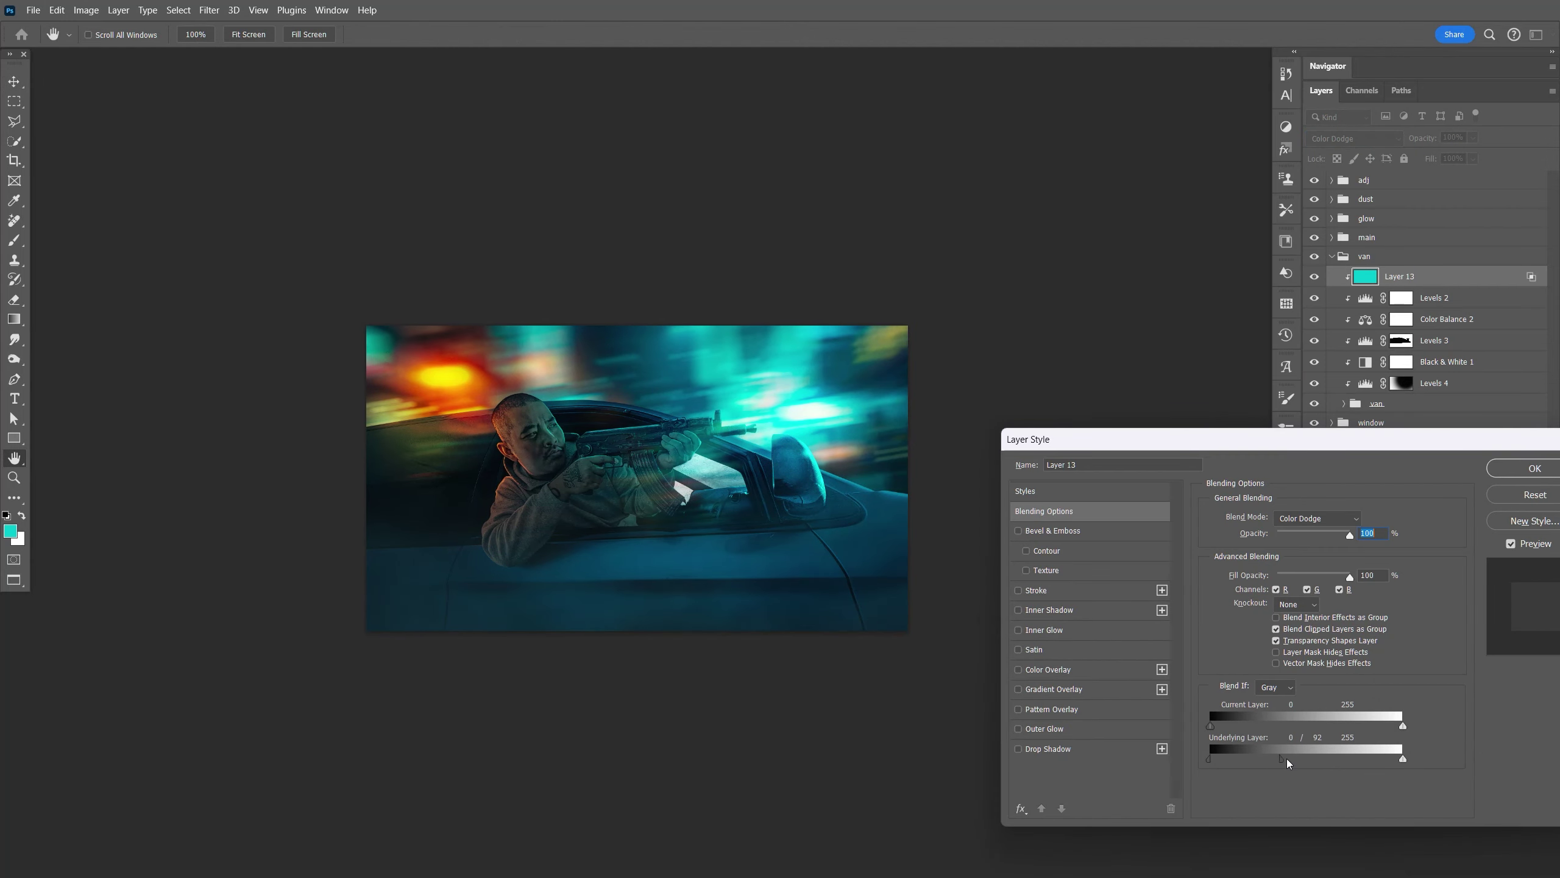
pyautogui.click(1506, 472)
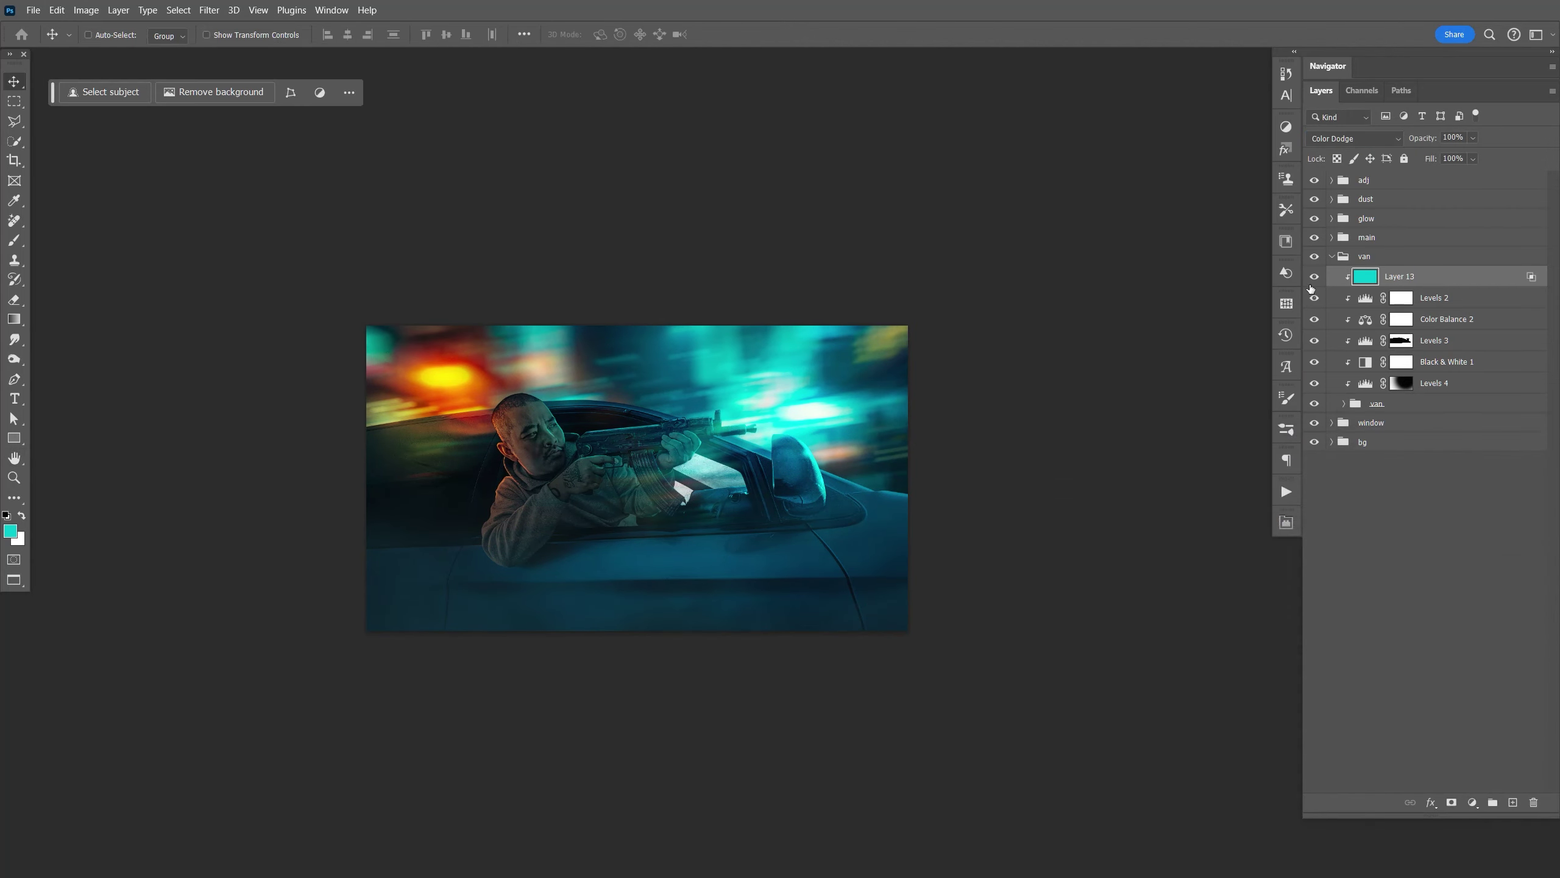